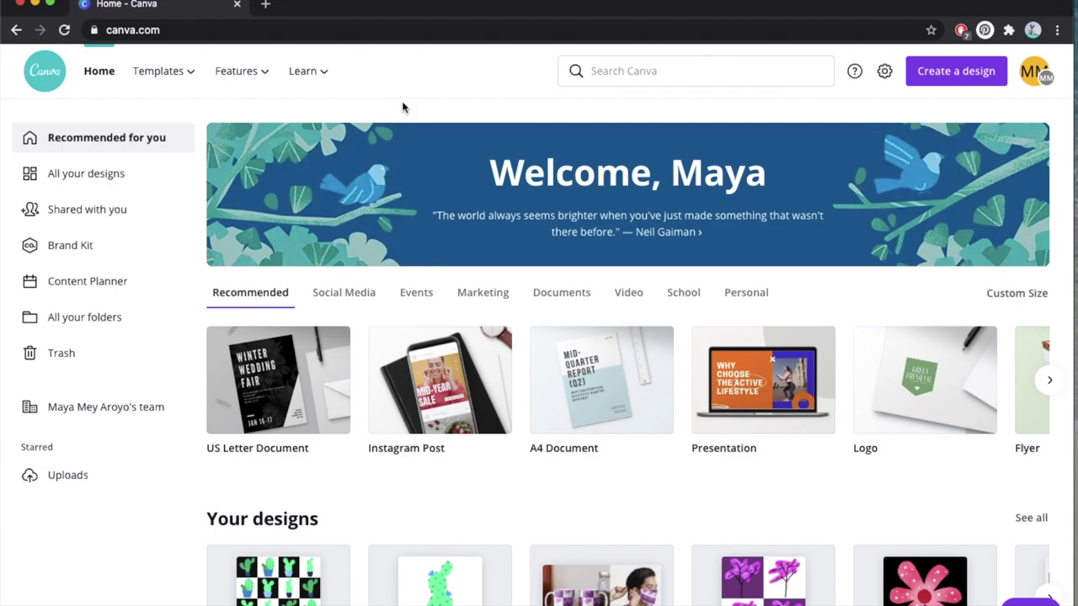
# Start a new blank custom-size Canva design at 1000 × 1000 px
pyautogui.click(939, 75)
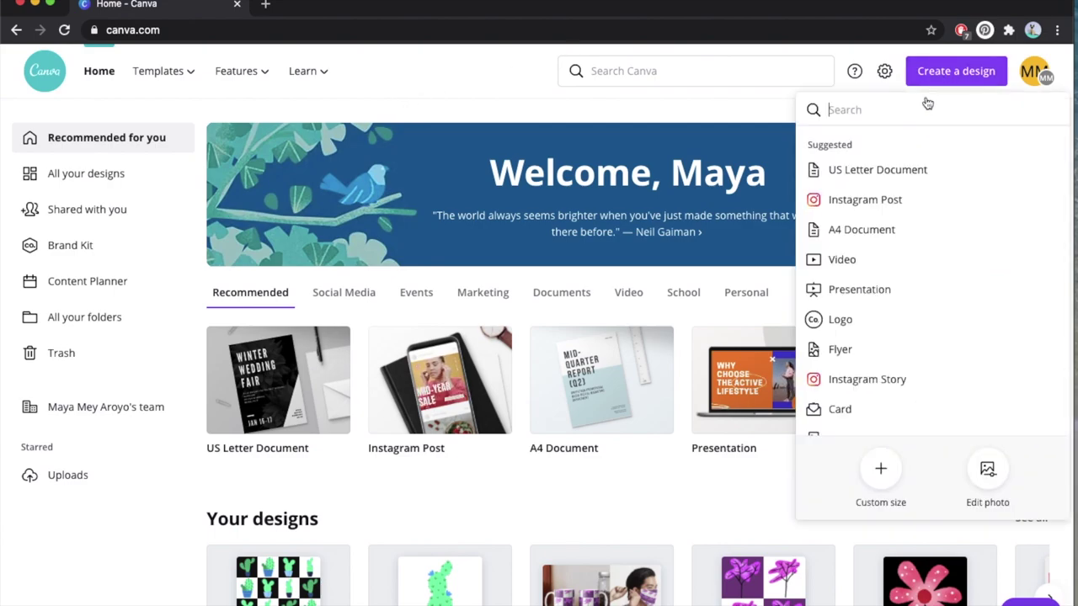
pyautogui.click(880, 466)
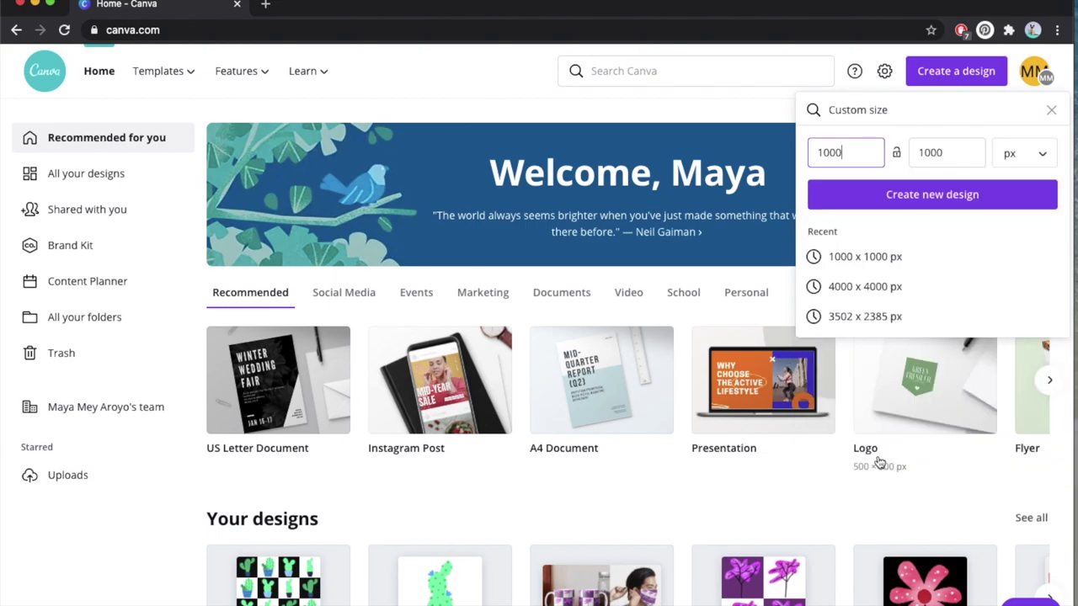
pyautogui.click(906, 200)
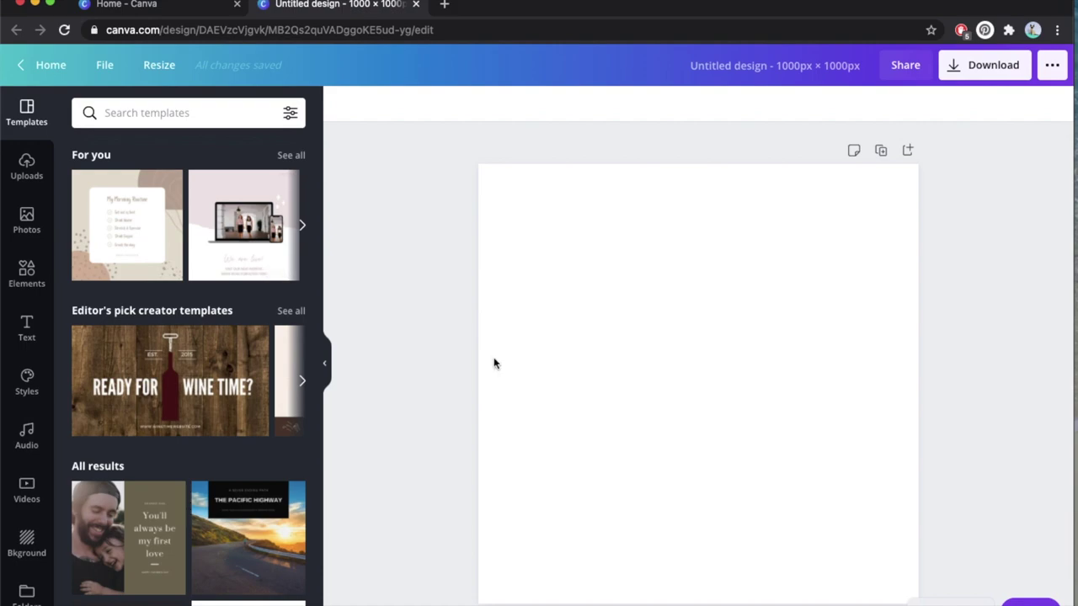
# Search the Elements library for 'kiss'
pyautogui.click(37, 281)
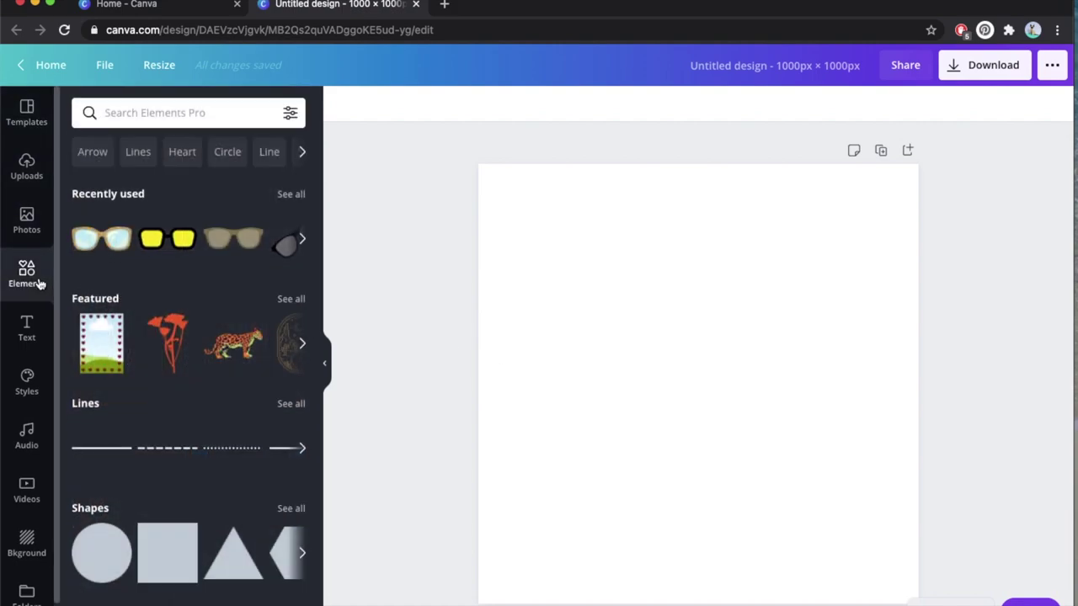
pyautogui.click(115, 120)
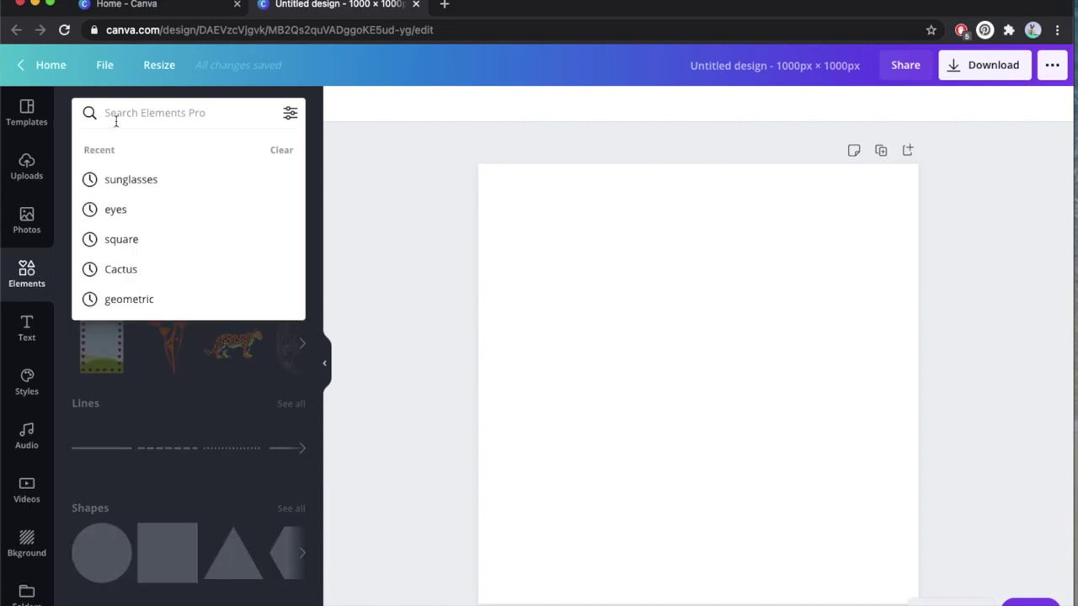
pyautogui.write('kiss')
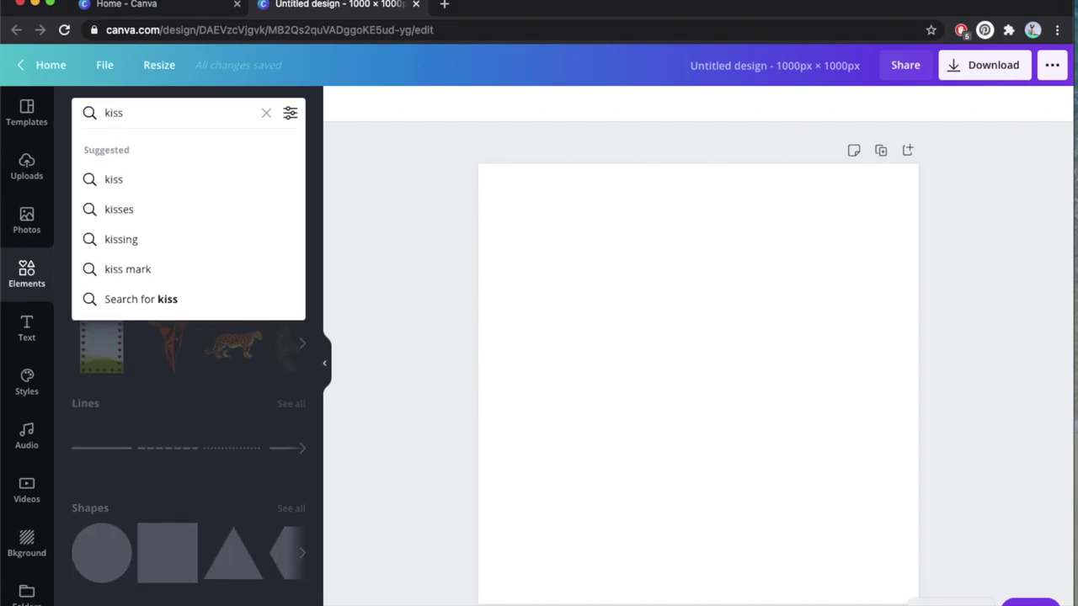
pyautogui.press('Return')
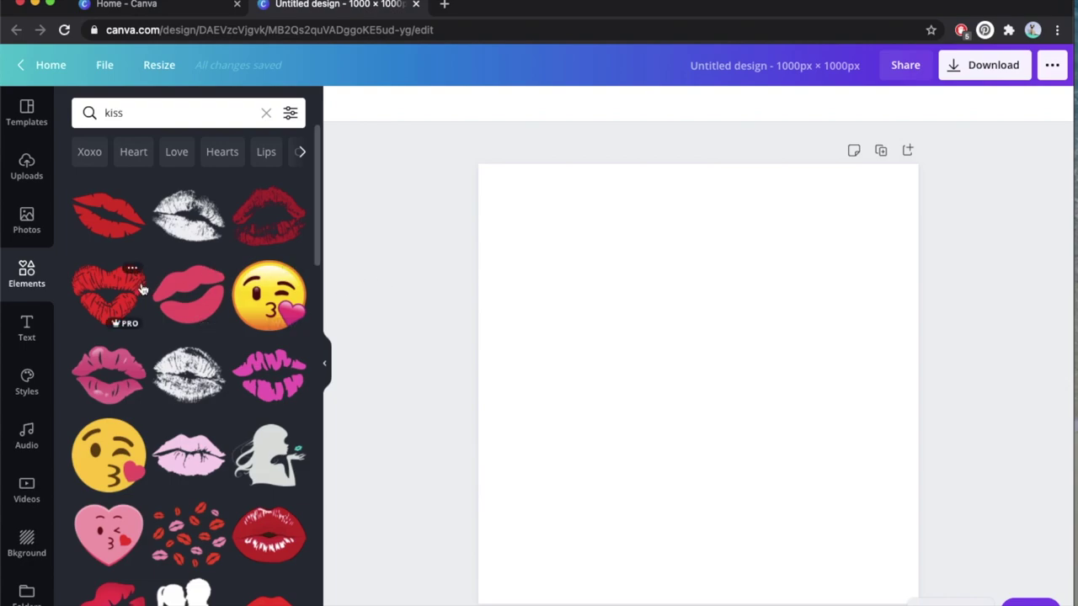
# Add a magenta lips graphic to try it, then delete it to leave the page blank
pyautogui.click(110, 375)
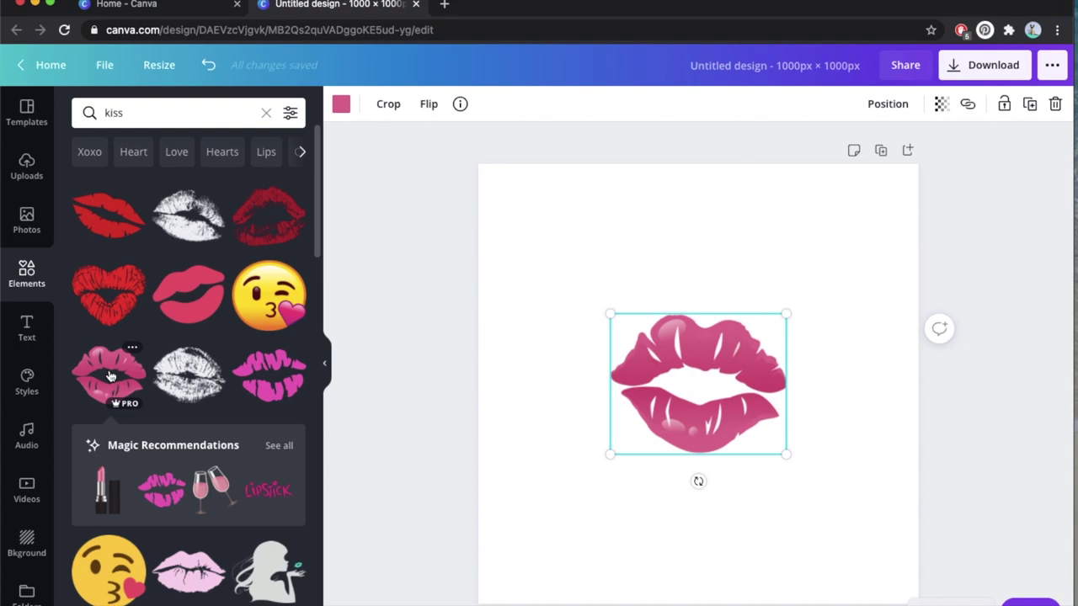
pyautogui.press('Delete')
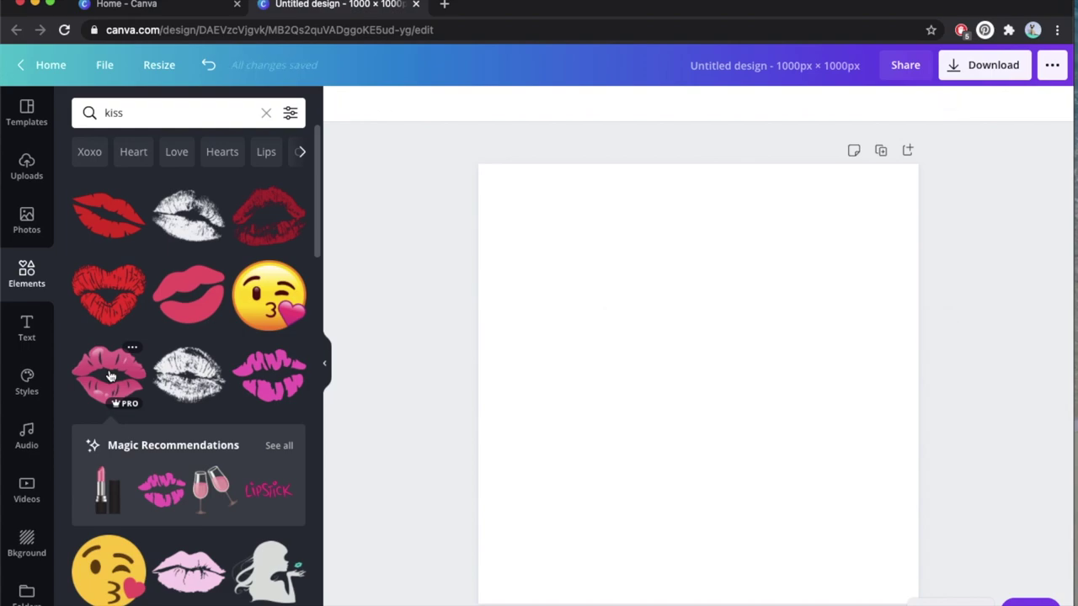
pyautogui.click(291, 114)
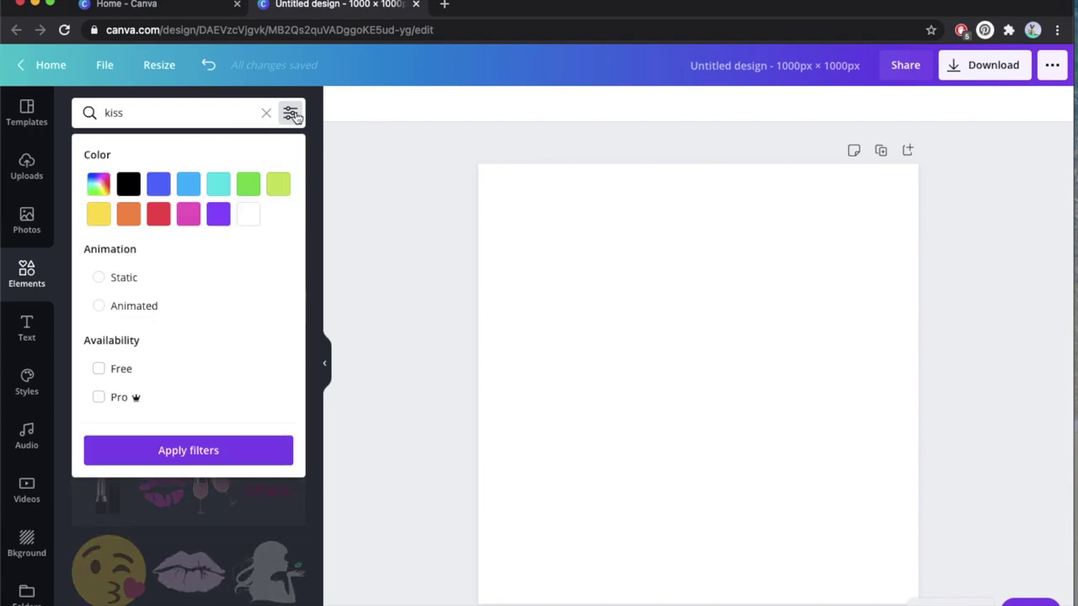
# Filter the kiss element results to Free and Static graphics only
pyautogui.click(107, 373)
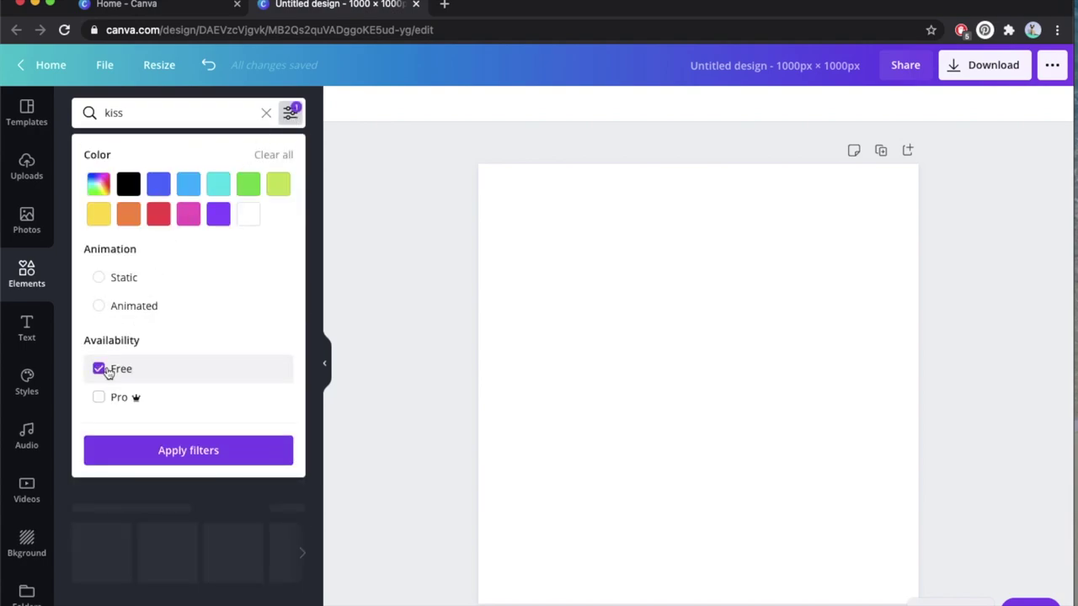
pyautogui.click(110, 279)
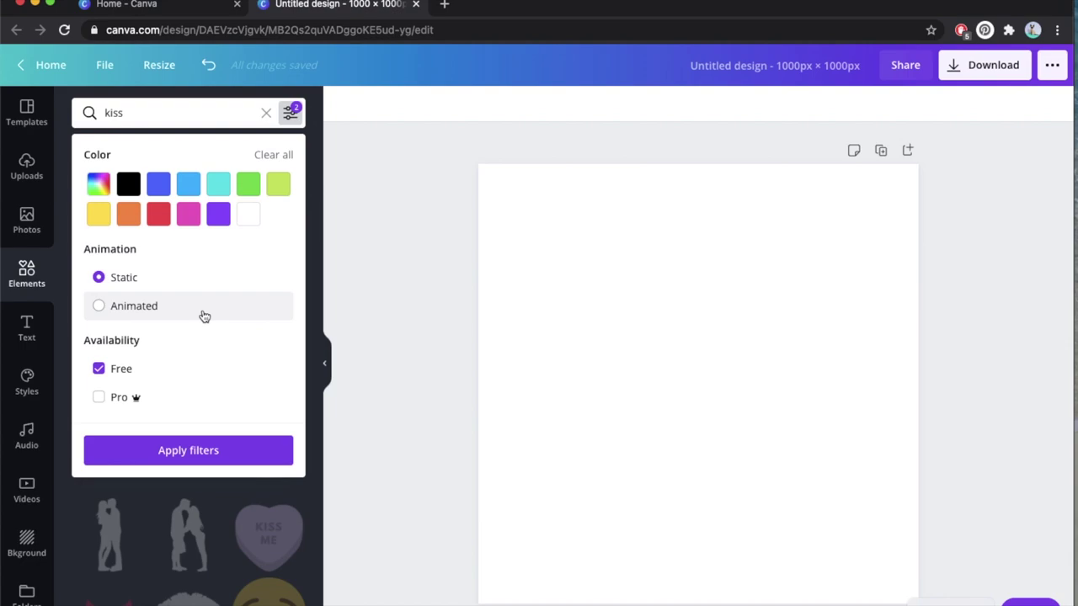
pyautogui.click(204, 452)
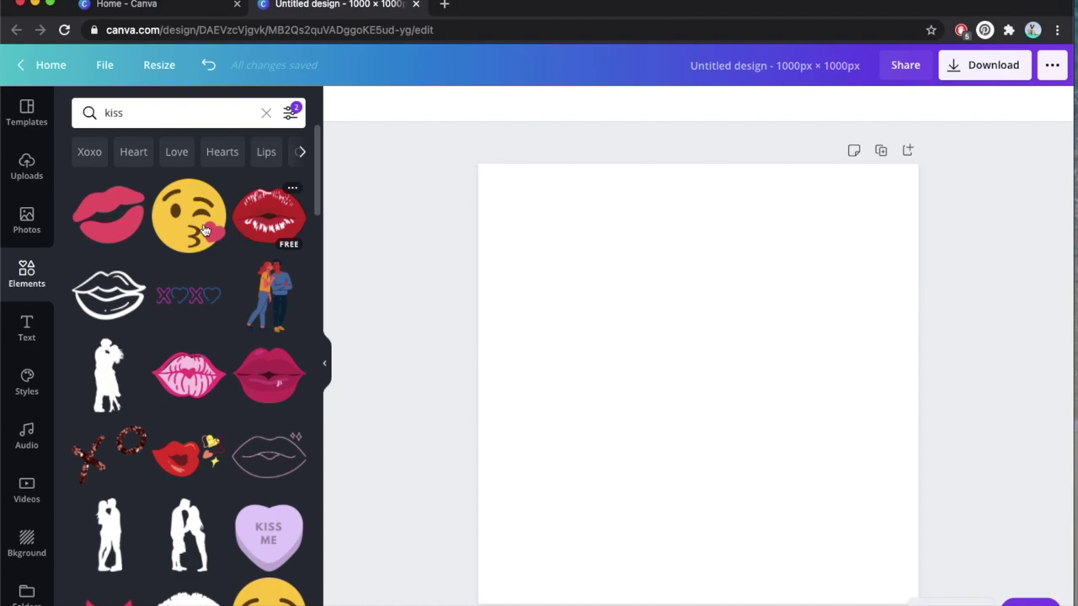
# Try a pink lips graphic recoloured purple, then delete it
pyautogui.click(108, 215)
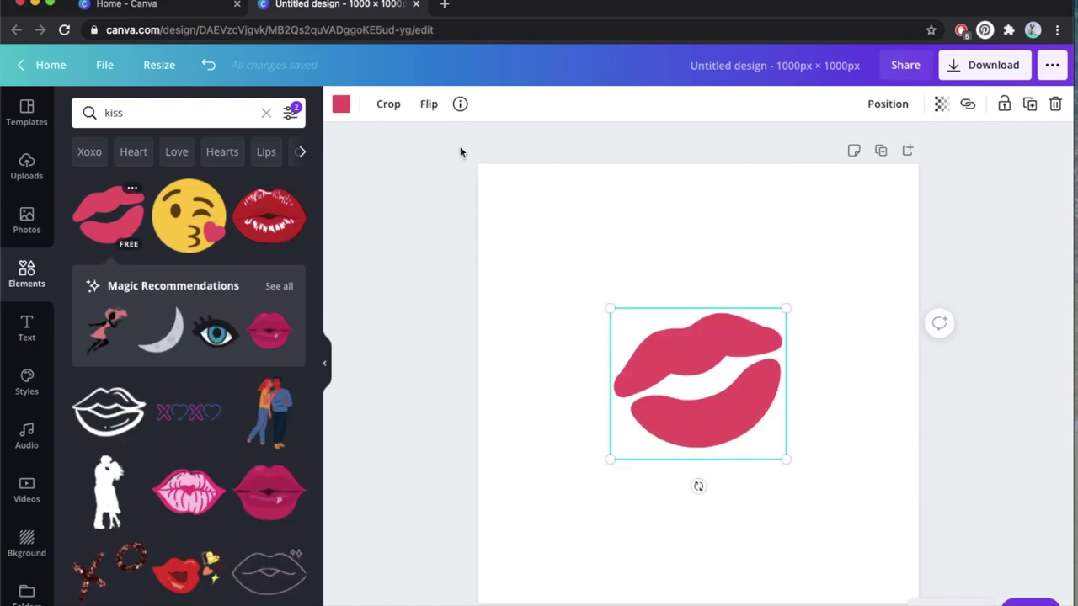
pyautogui.click(341, 104)
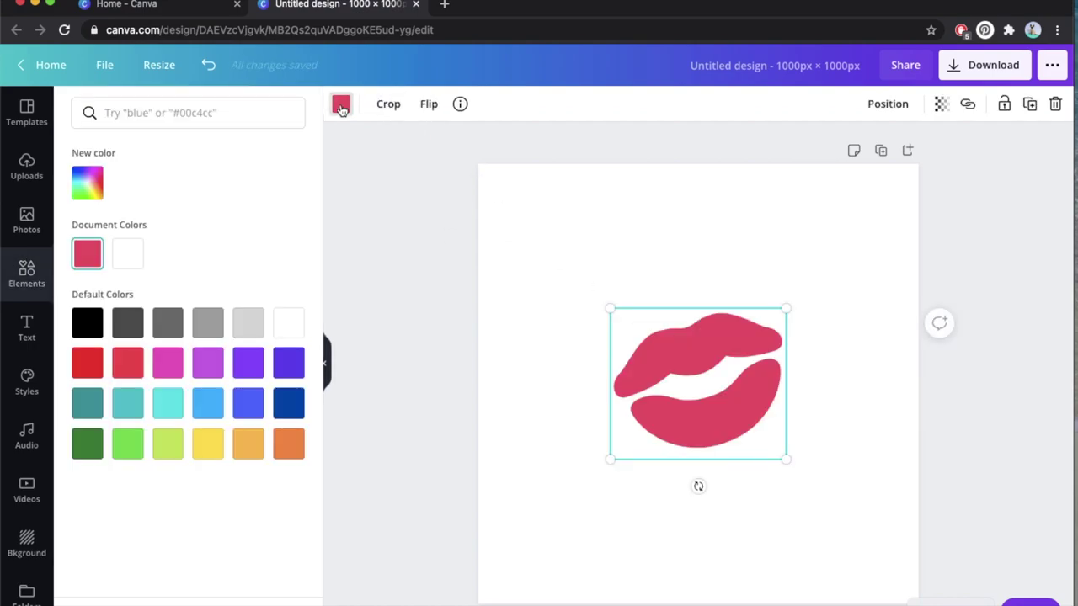
pyautogui.click(213, 369)
pyautogui.press('Escape')
pyautogui.press('Delete')
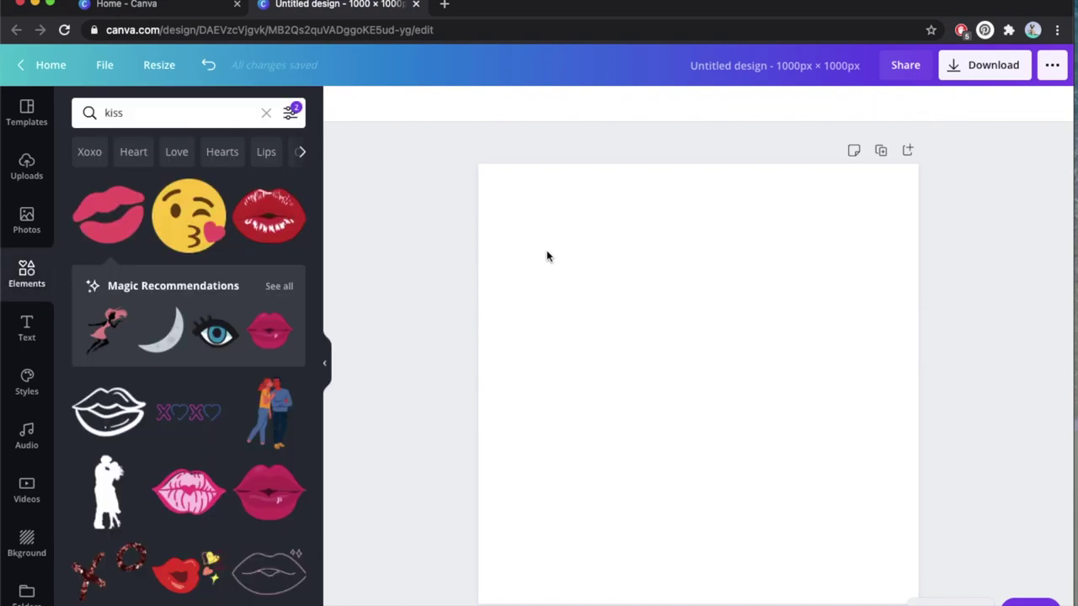
# Try red glossy and open-mouth lips, clear them, and add the pink lips with a heart
pyautogui.click(285, 224)
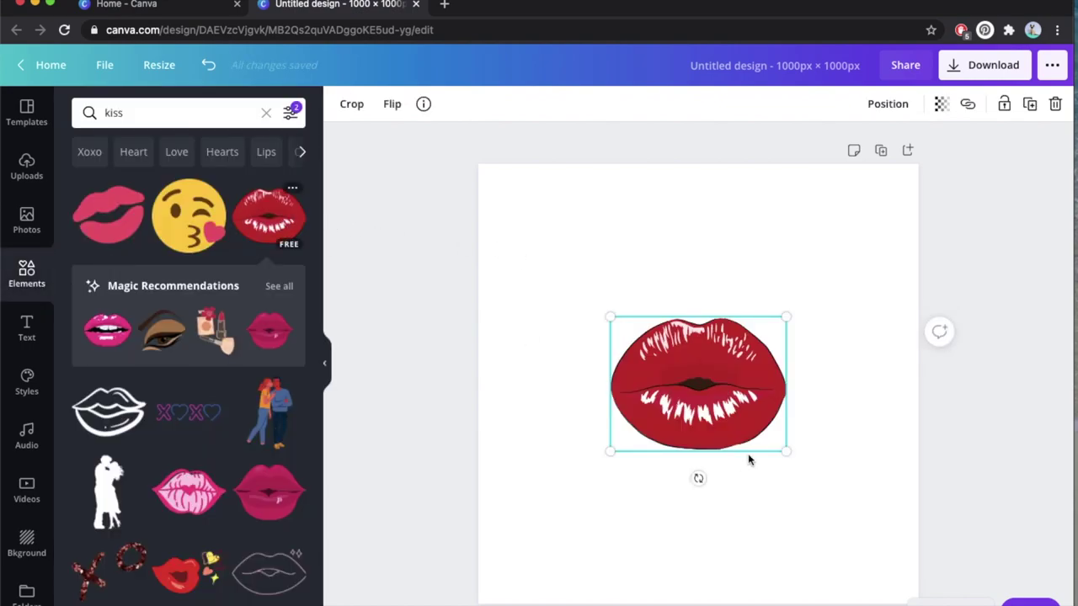
pyautogui.click(107, 329)
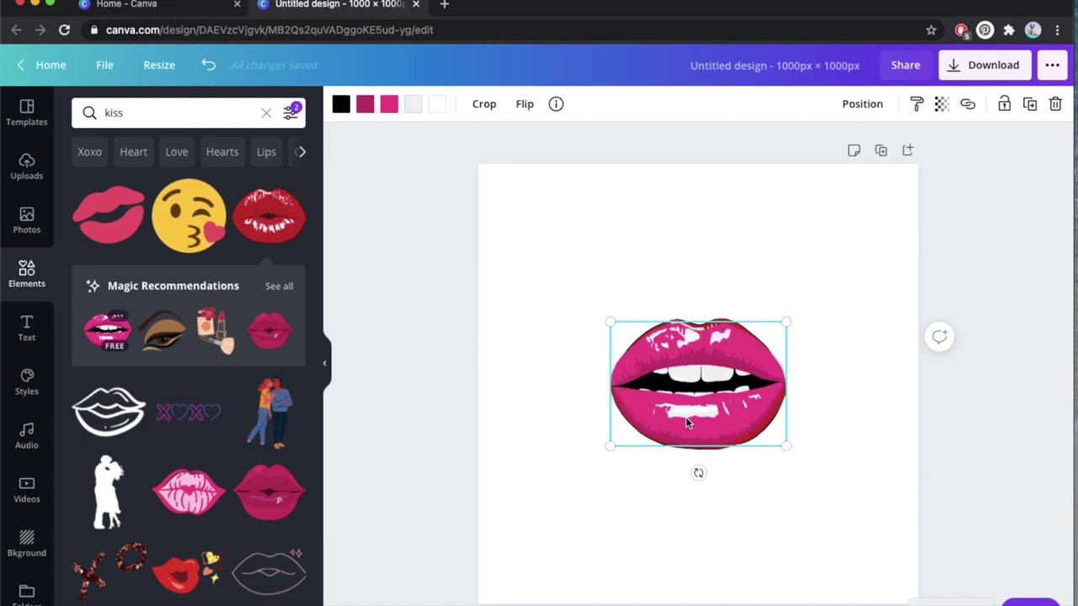
pyautogui.moveTo(685, 417); pyautogui.dragTo(587, 283)
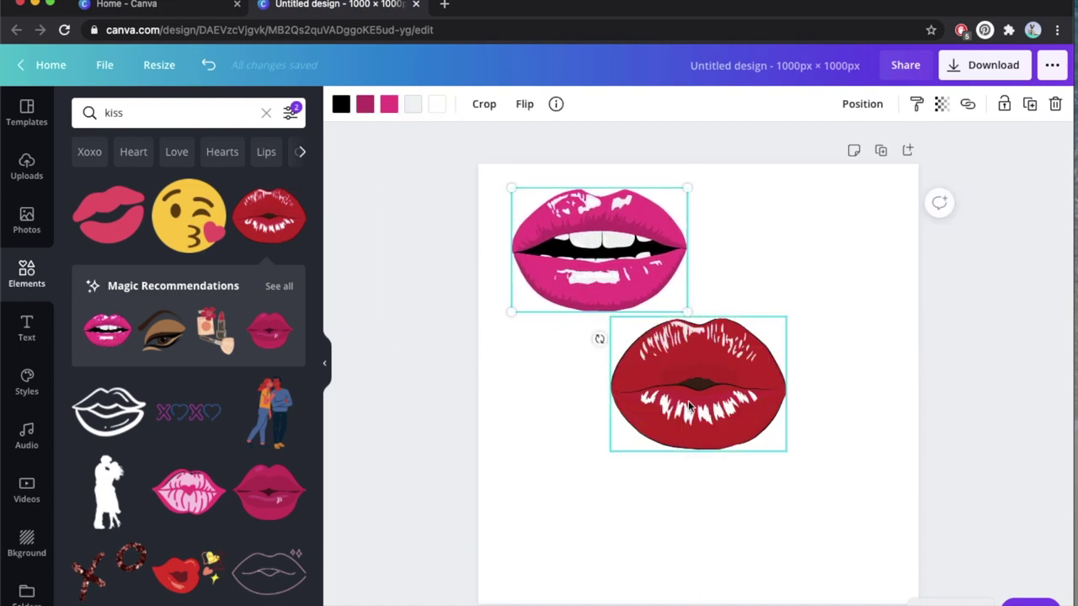
pyautogui.click(689, 407)
pyautogui.press('Delete')
pyautogui.press('Delete')
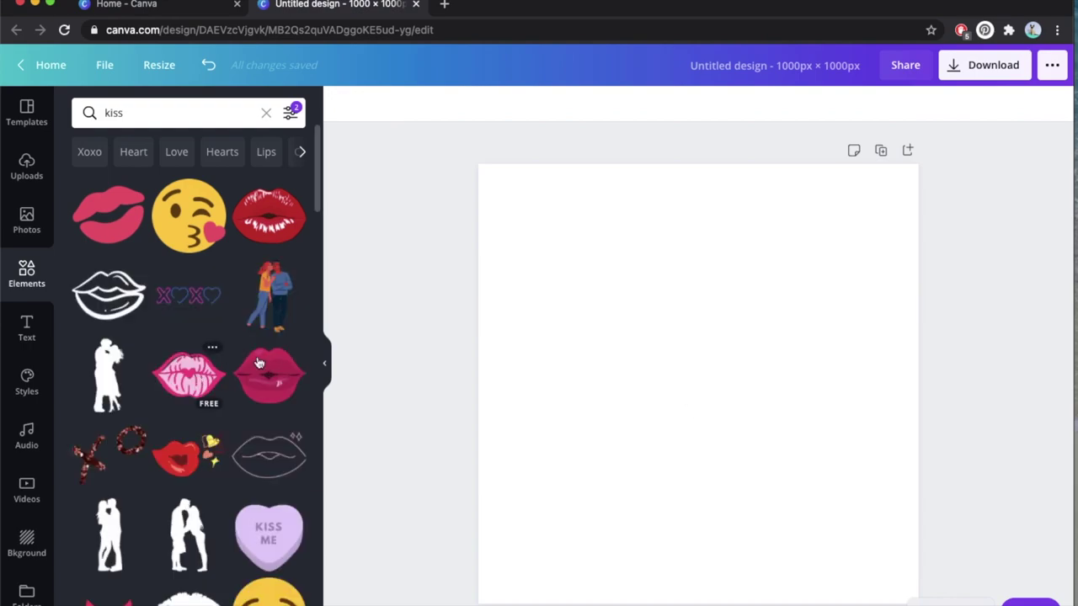
pyautogui.click(186, 381)
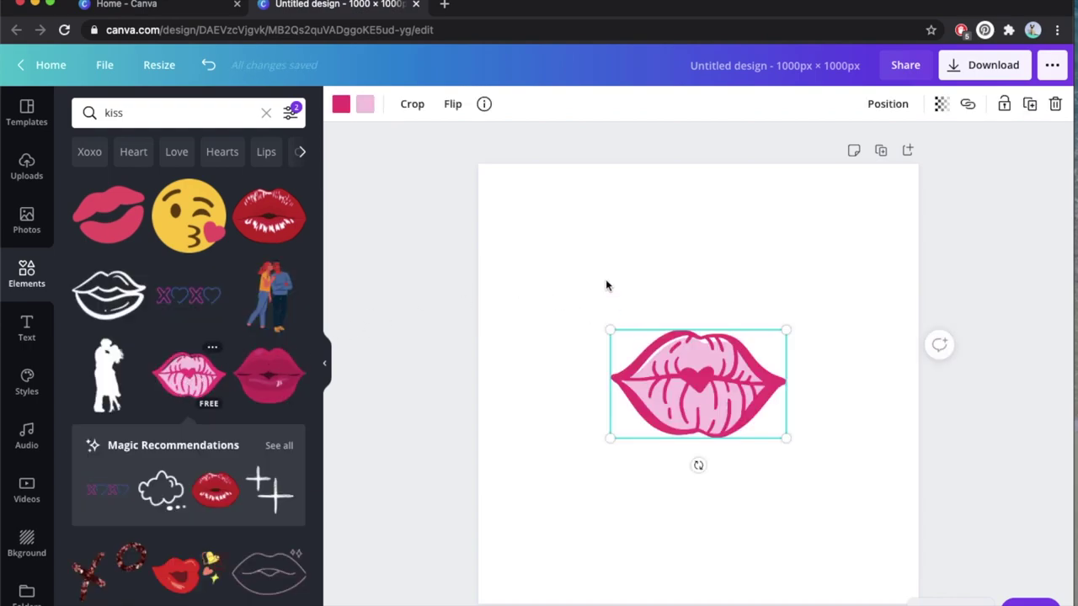
# Try a custom cyan shade on the lips' light pink fill
pyautogui.click(364, 104)
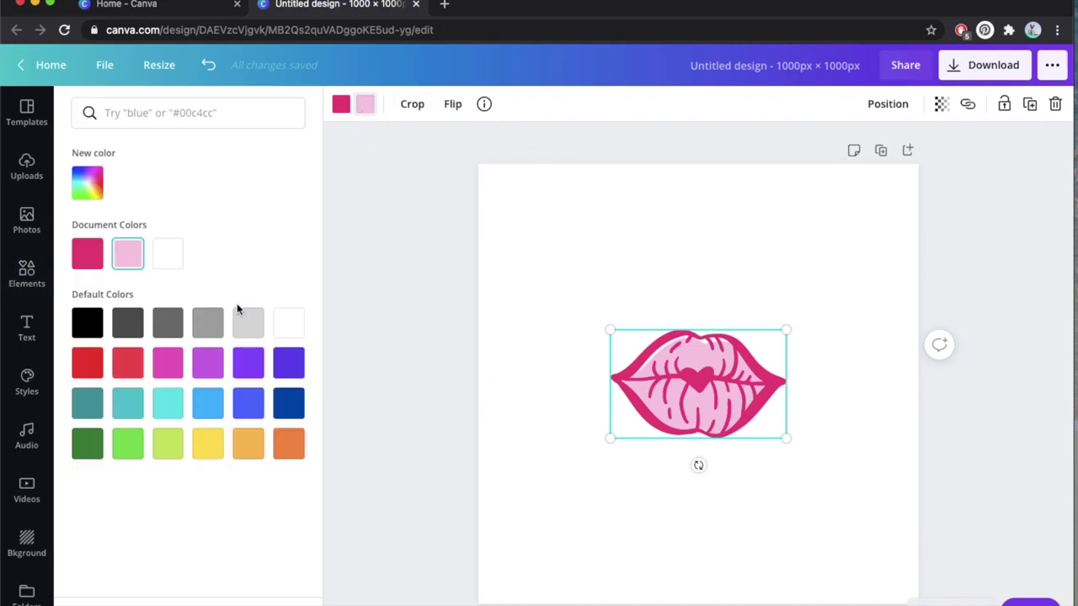
pyautogui.click(98, 187)
pyautogui.click(189, 312)
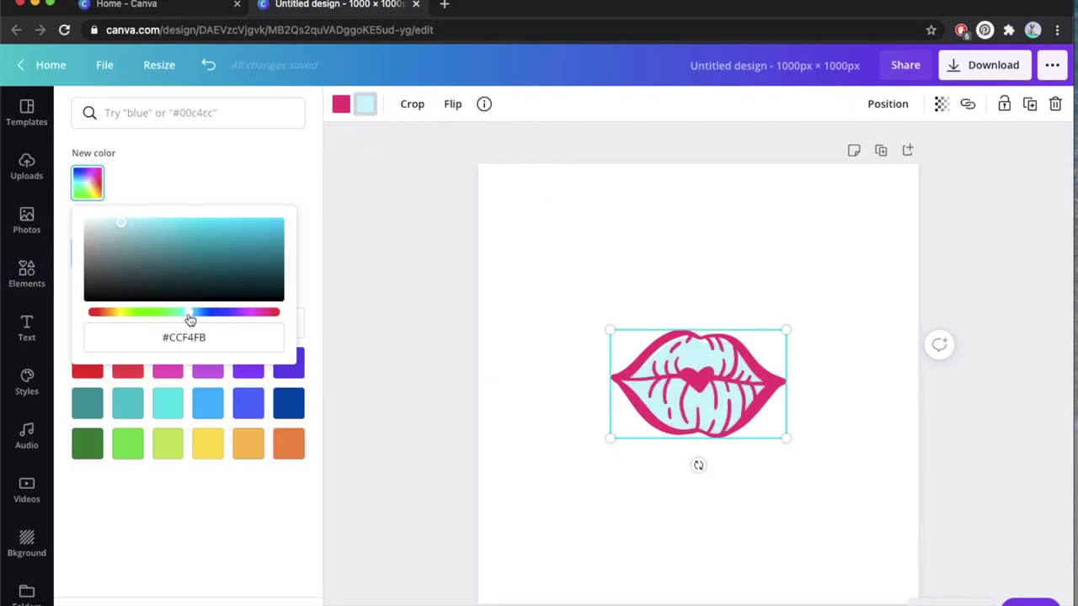
pyautogui.moveTo(167, 243); pyautogui.dragTo(160, 220)
# Set the lips outline to dark blue #094F8F
pyautogui.click(341, 104)
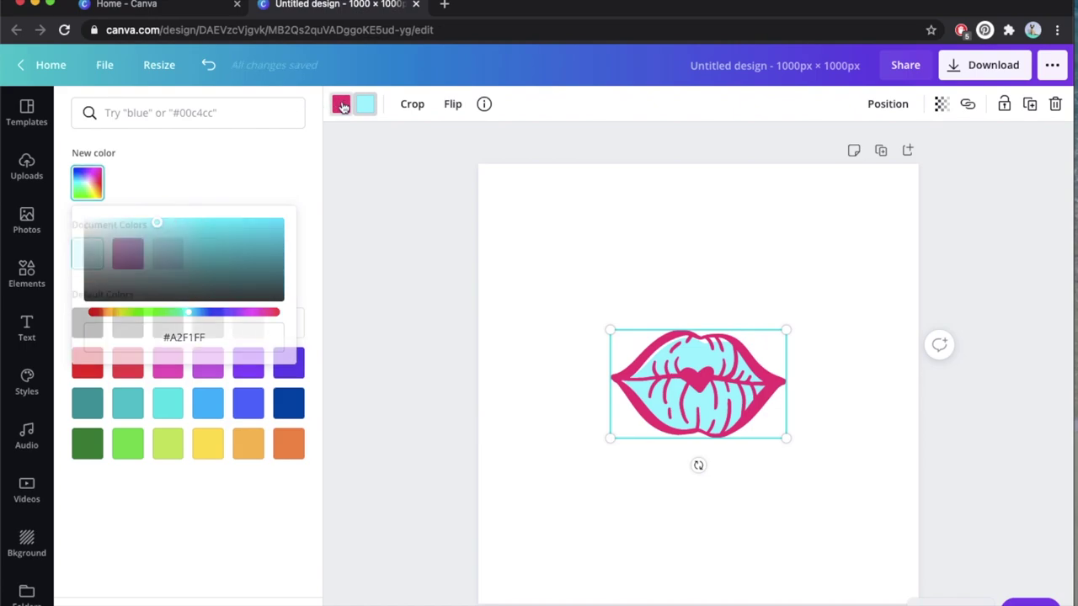
pyautogui.click(86, 254)
pyautogui.click(87, 183)
pyautogui.click(227, 263)
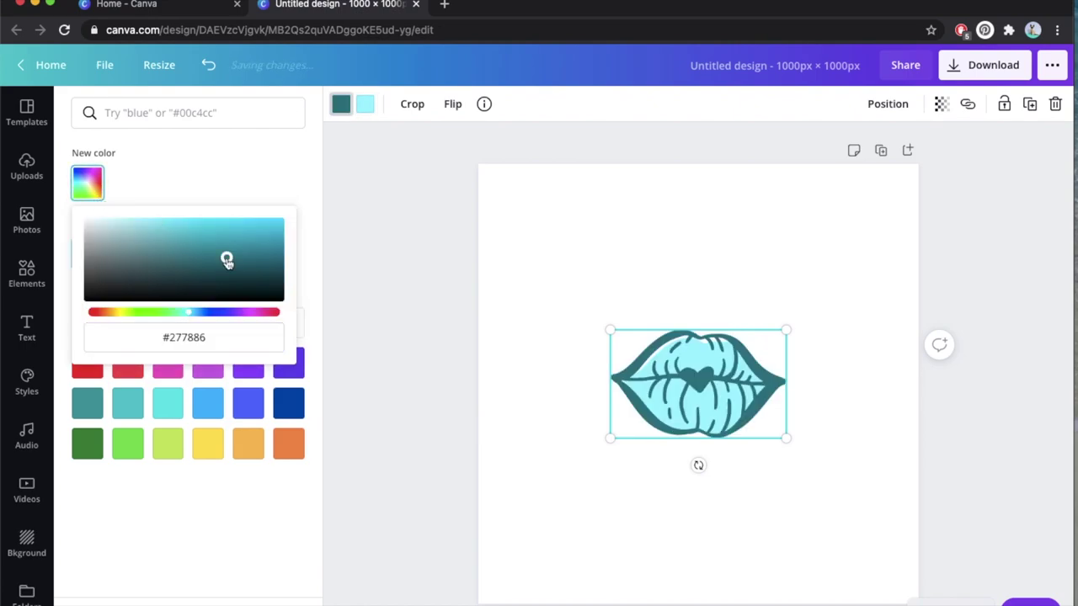
pyautogui.moveTo(228, 262); pyautogui.dragTo(266, 257)
pyautogui.click(204, 313)
pyautogui.moveTo(236, 266); pyautogui.dragTo(243, 233)
pyautogui.moveTo(205, 313); pyautogui.dragTo(191, 320)
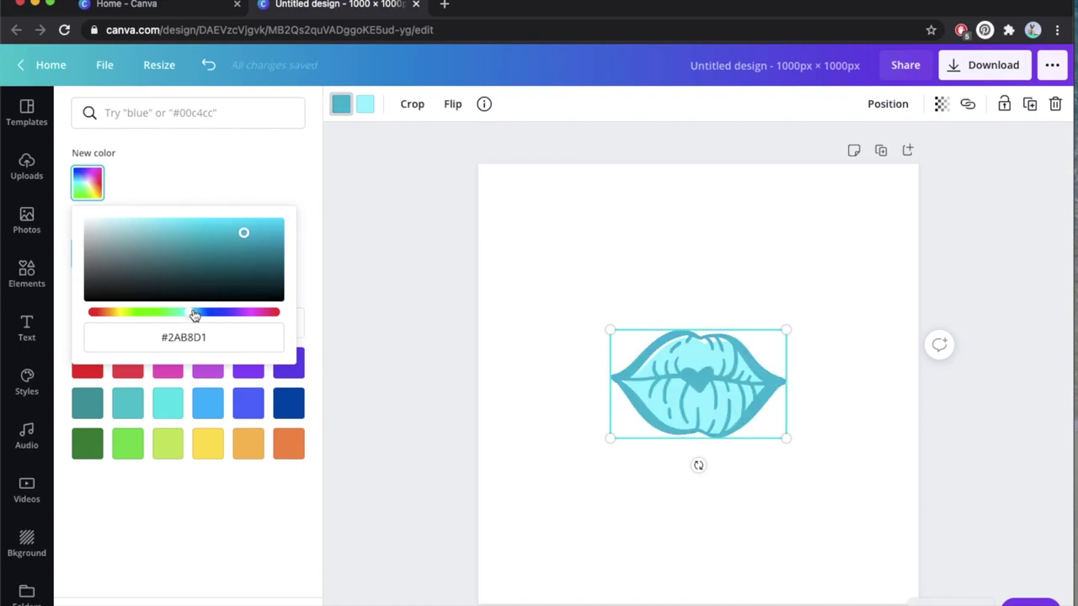
pyautogui.click(201, 314)
pyautogui.click(272, 256)
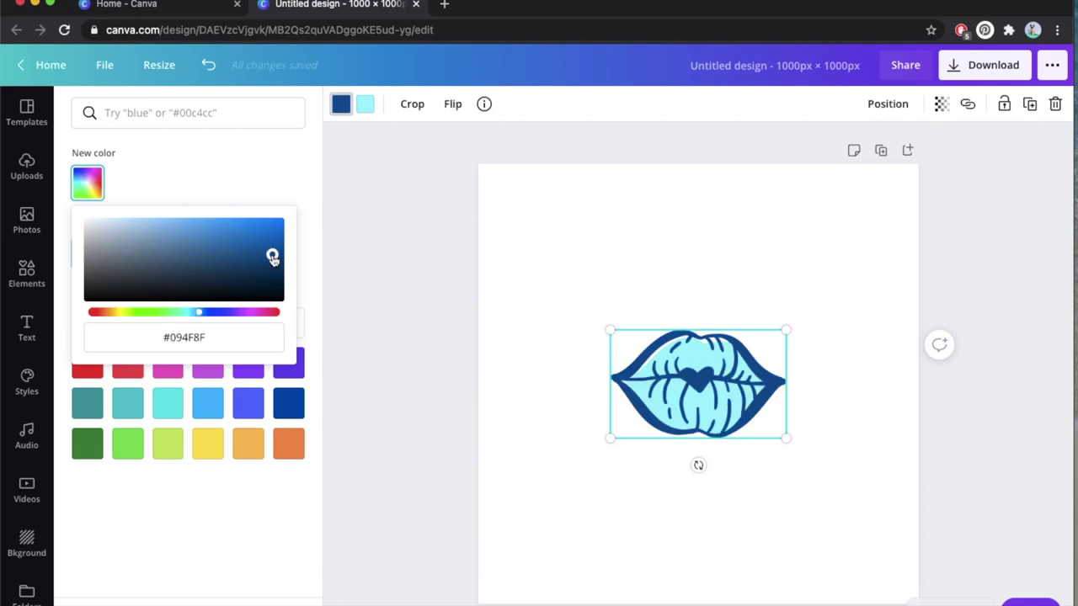
# Change the lips fill to light blue #9ACFFF
pyautogui.click(364, 104)
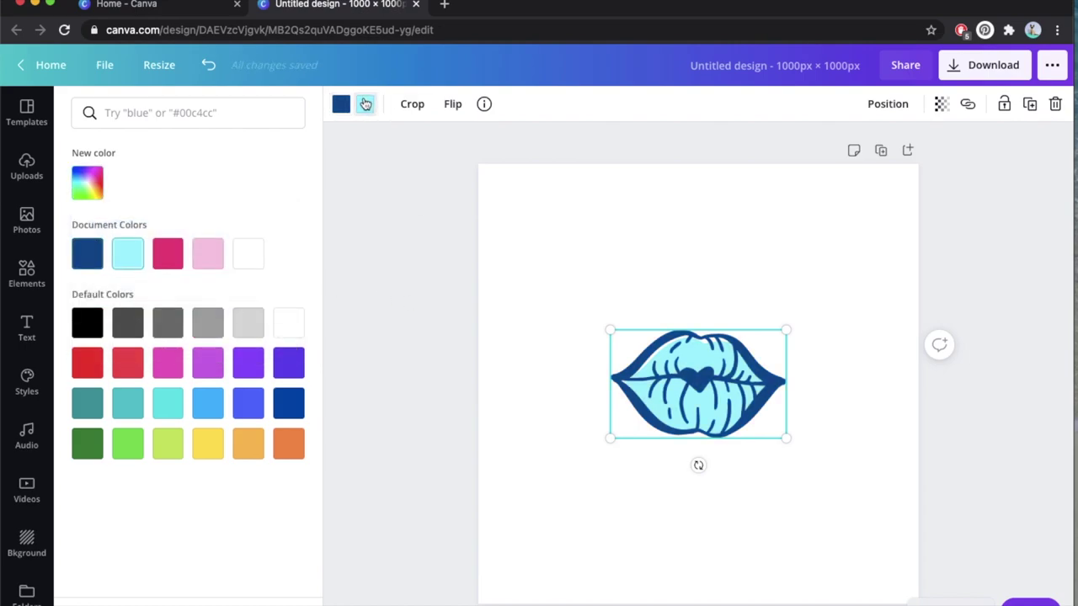
pyautogui.click(91, 253)
pyautogui.click(88, 182)
pyautogui.click(163, 224)
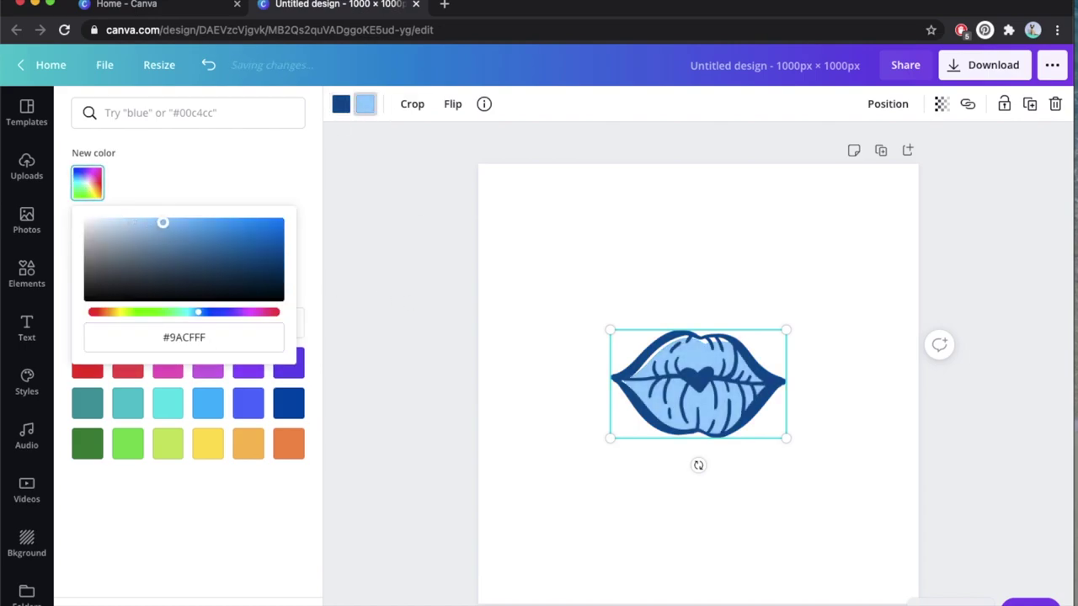
pyautogui.click(568, 265)
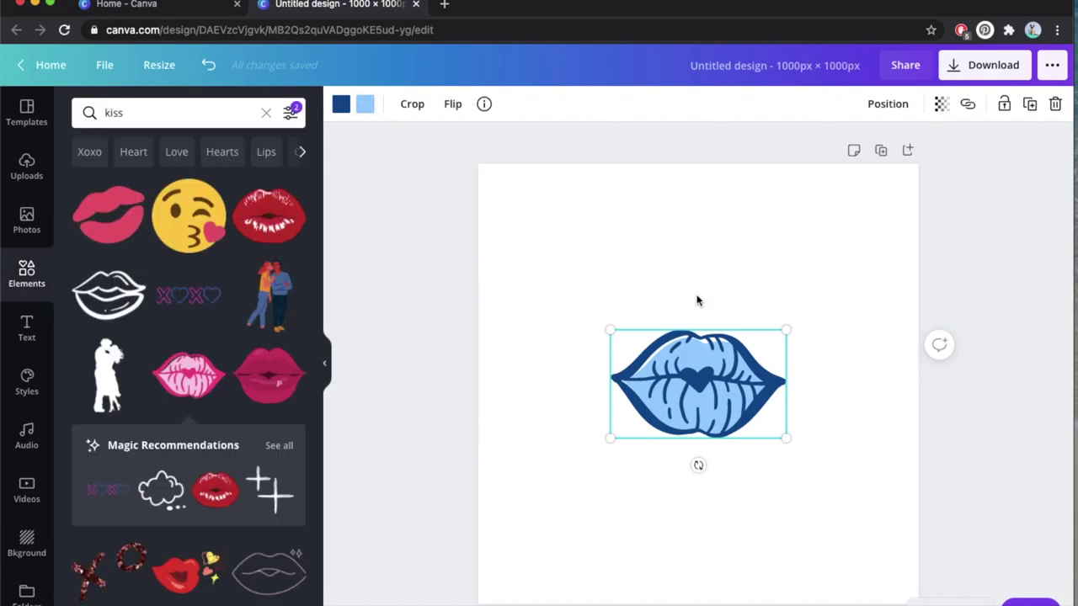
# Enlarge the lips toward the page edges and tilt them about 30° clockwise
pyautogui.moveTo(780, 326); pyautogui.dragTo(916, 249)
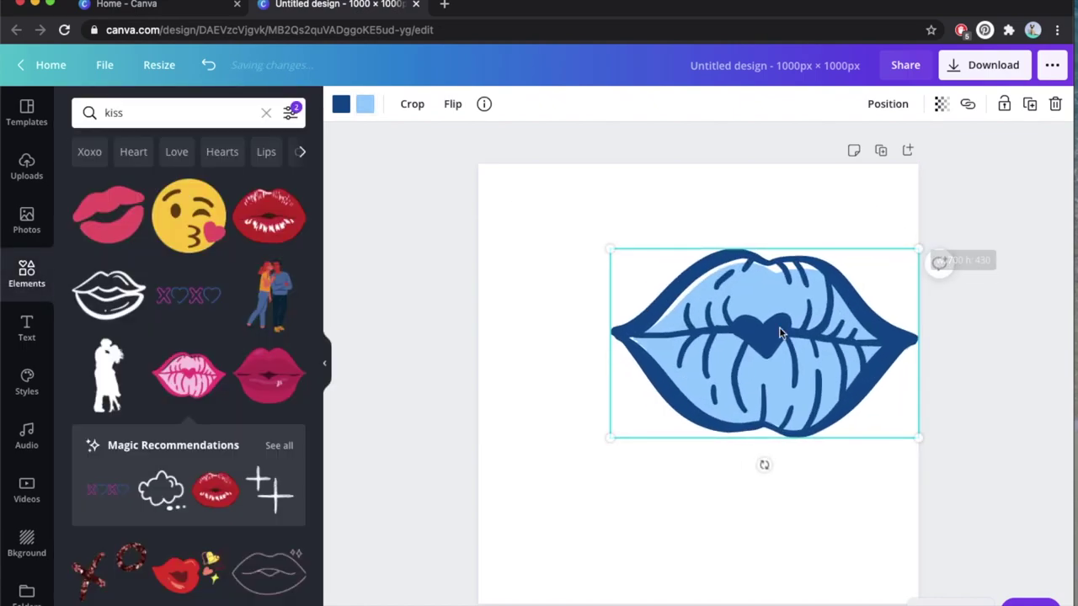
pyautogui.moveTo(601, 444); pyautogui.dragTo(507, 545)
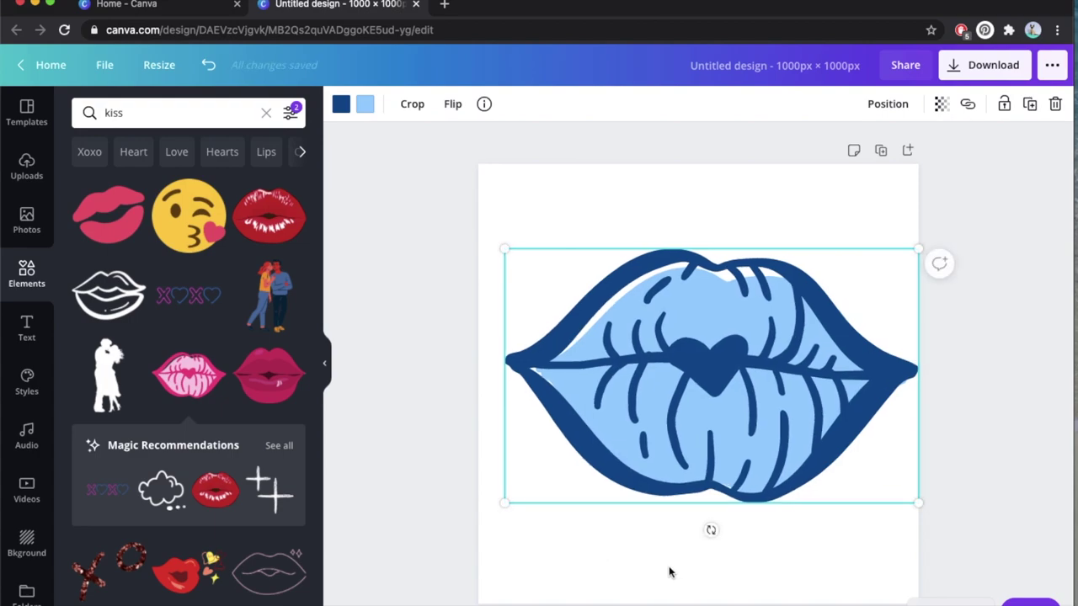
pyautogui.moveTo(710, 531); pyautogui.dragTo(800, 536)
pyautogui.moveTo(762, 437); pyautogui.dragTo(749, 446)
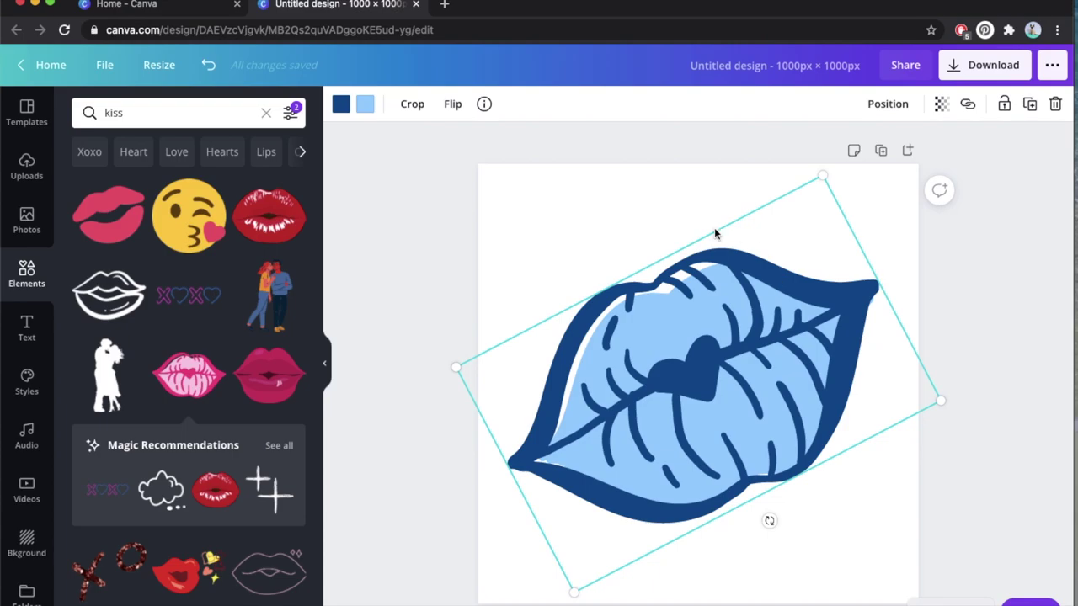
# Duplicate the page and swap the lips to a dark blue fill with a light blue outline
pyautogui.click(880, 150)
pyautogui.click(710, 378)
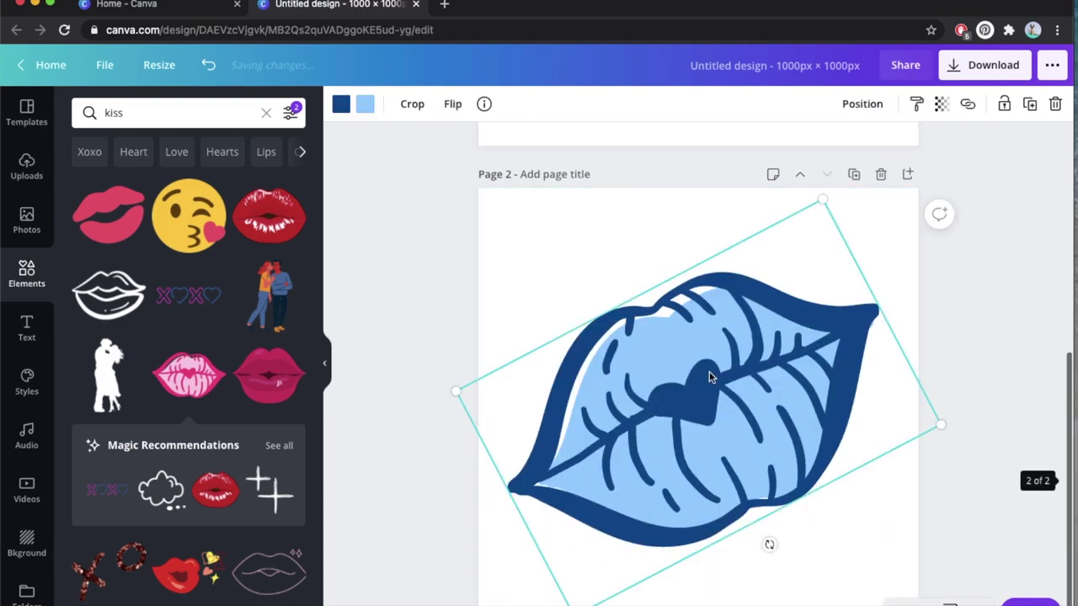
pyautogui.click(365, 105)
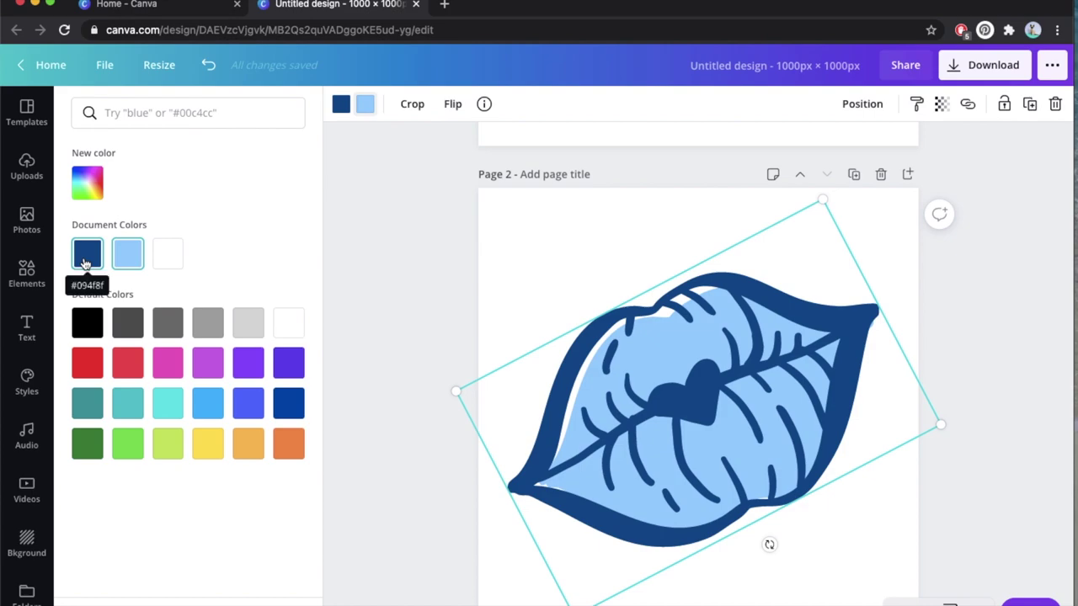
pyautogui.click(85, 263)
pyautogui.click(340, 109)
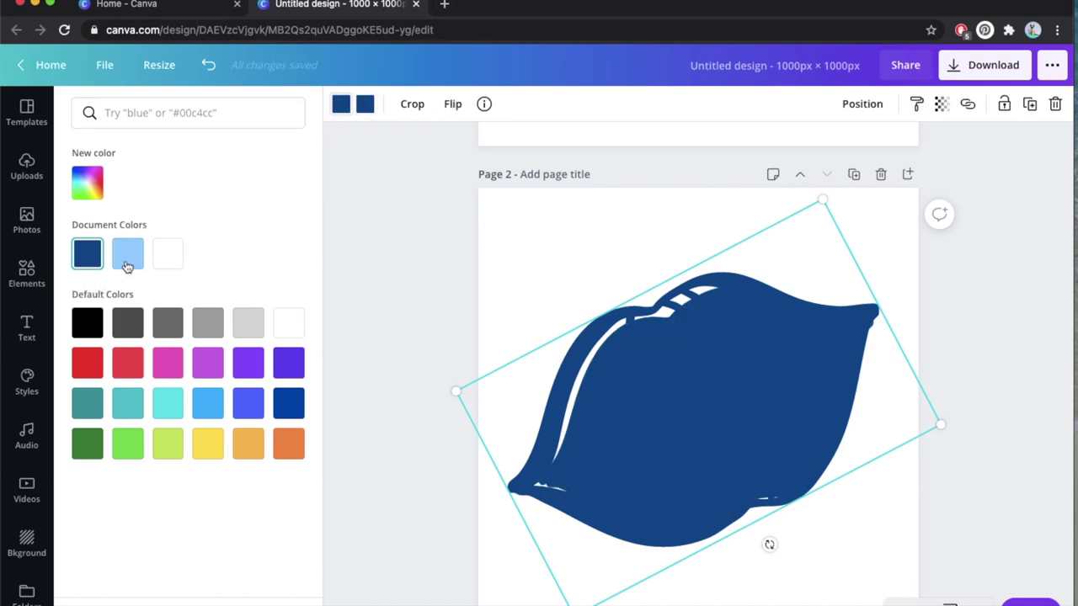
pyautogui.click(127, 256)
pyautogui.press('Escape')
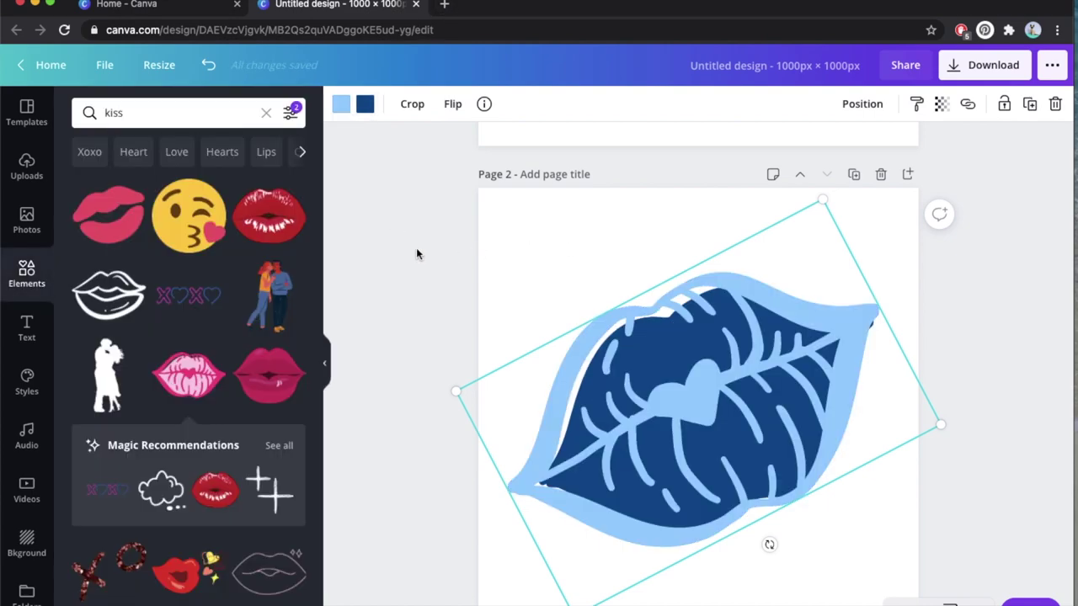
# Set page 2's background to near-black #141414
pyautogui.scroll(4, 449, 315)
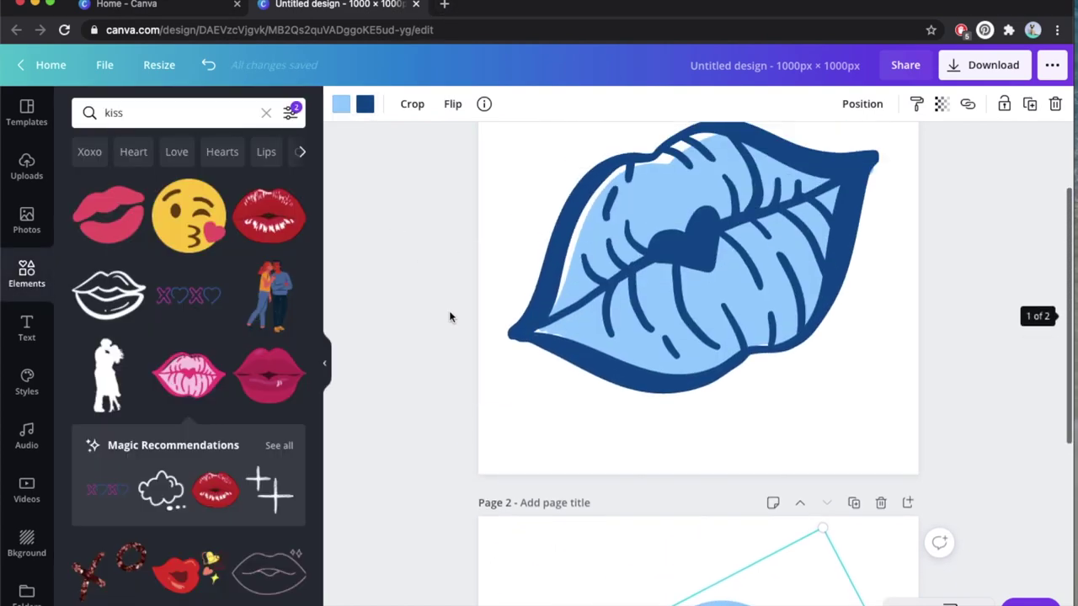
pyautogui.scroll(-3, 502, 409)
pyautogui.click(500, 413)
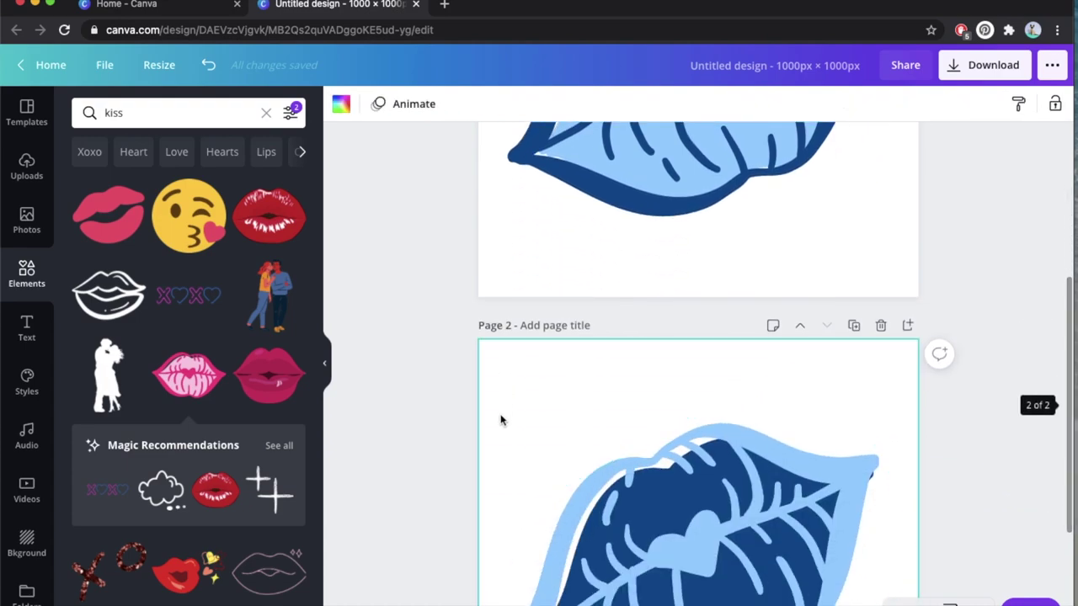
pyautogui.click(340, 105)
pyautogui.click(92, 327)
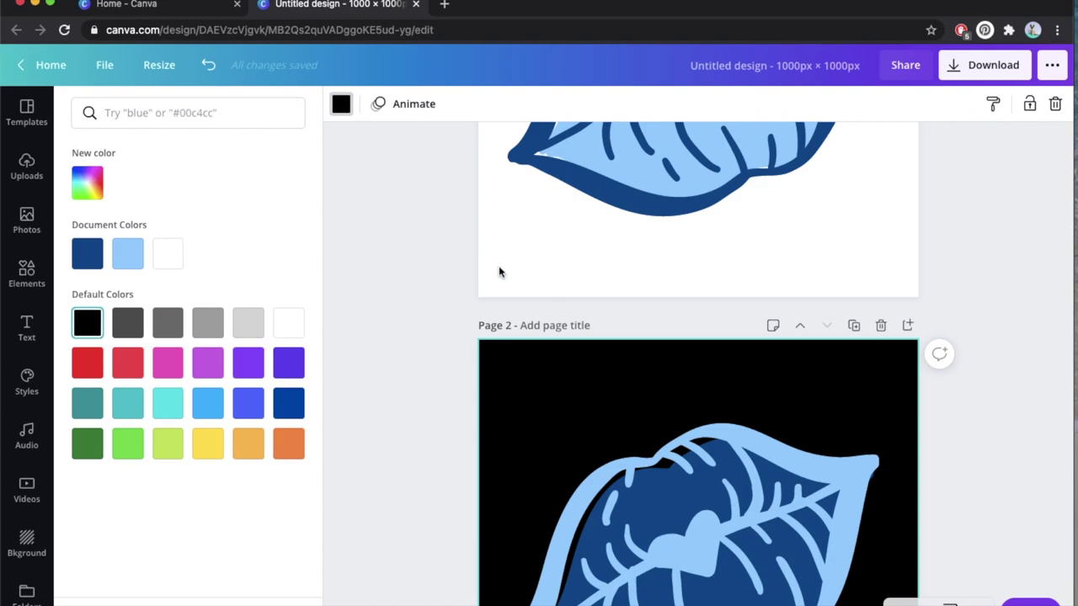
pyautogui.click(89, 183)
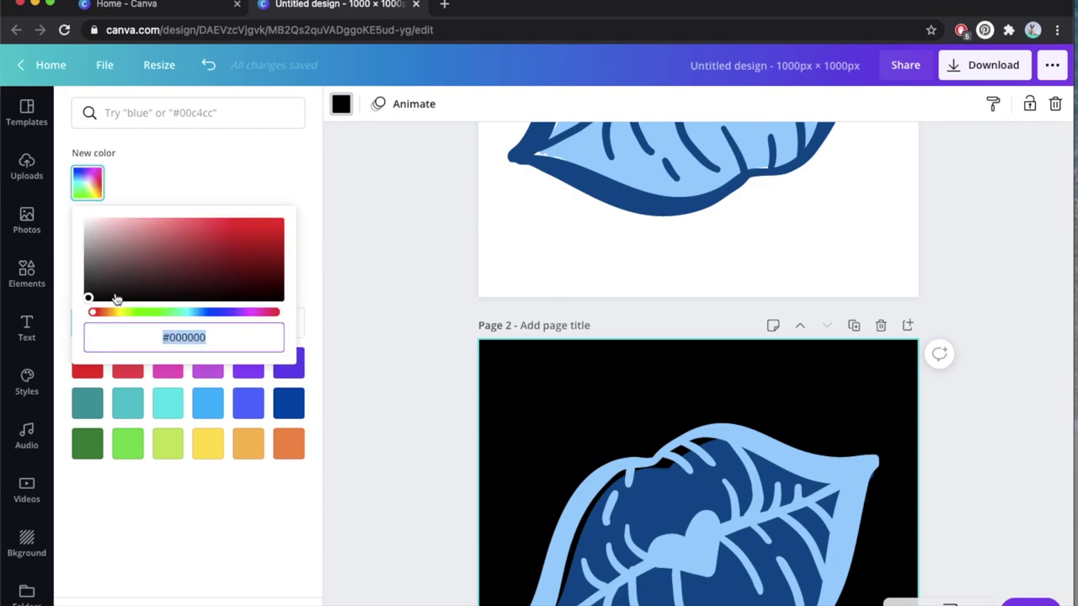
pyautogui.write('141414')
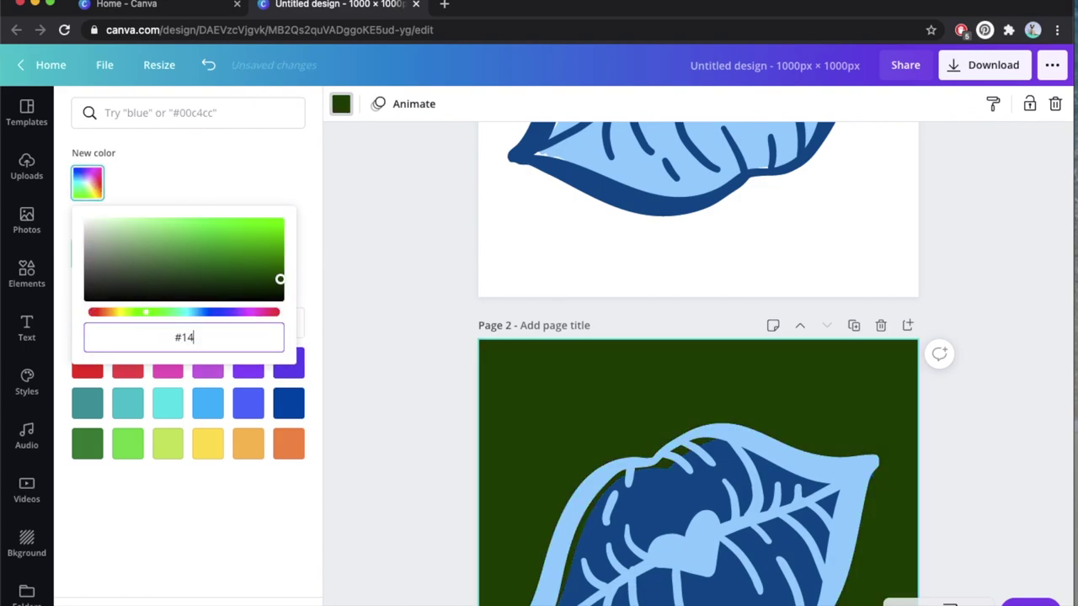
pyautogui.click(368, 337)
pyautogui.scroll(5, 698, 362)
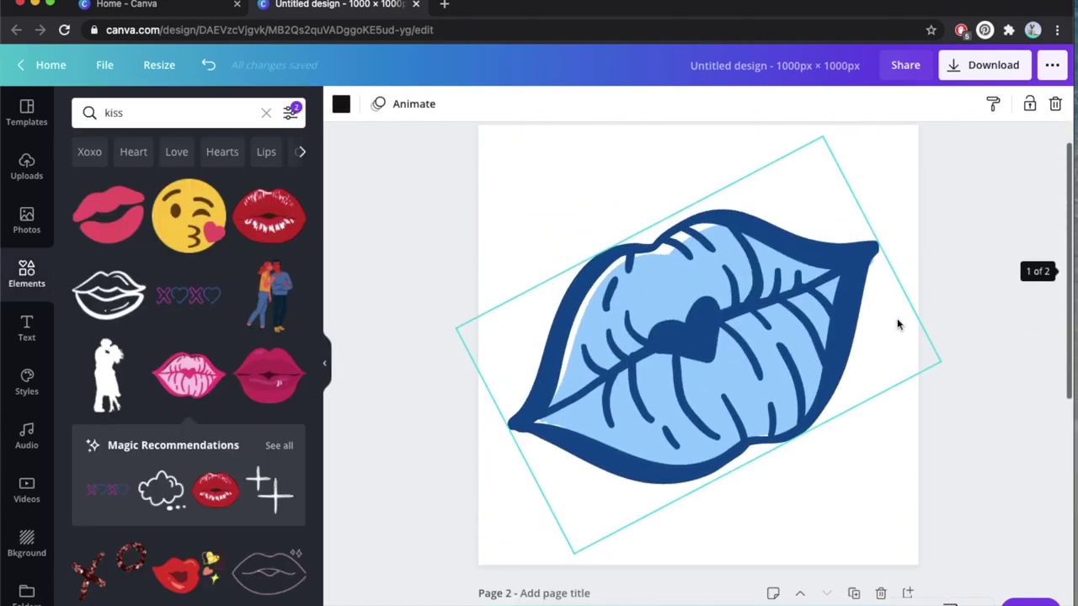
pyautogui.scroll(-5, 897, 325)
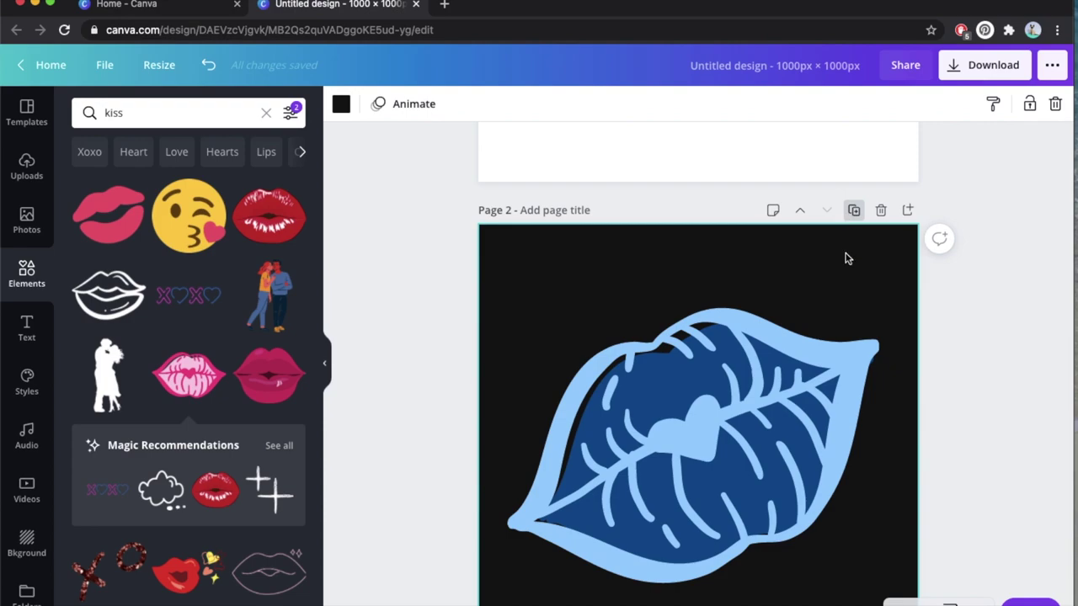
# Add a new page 3 with a light blue background
pyautogui.scroll(-3, 846, 353)
pyautogui.click(673, 599)
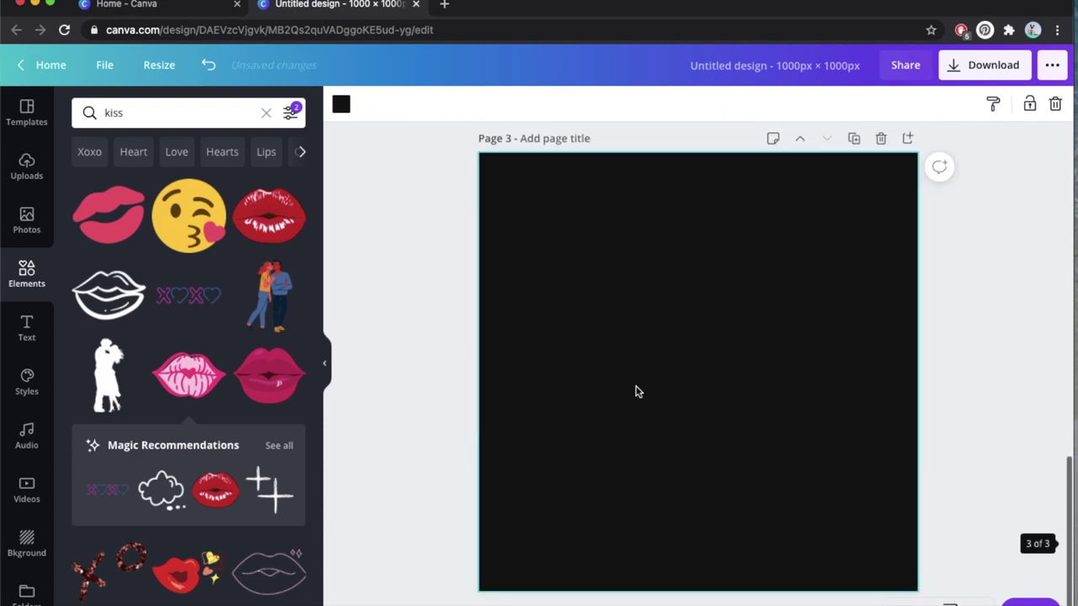
pyautogui.click(341, 103)
pyautogui.click(168, 256)
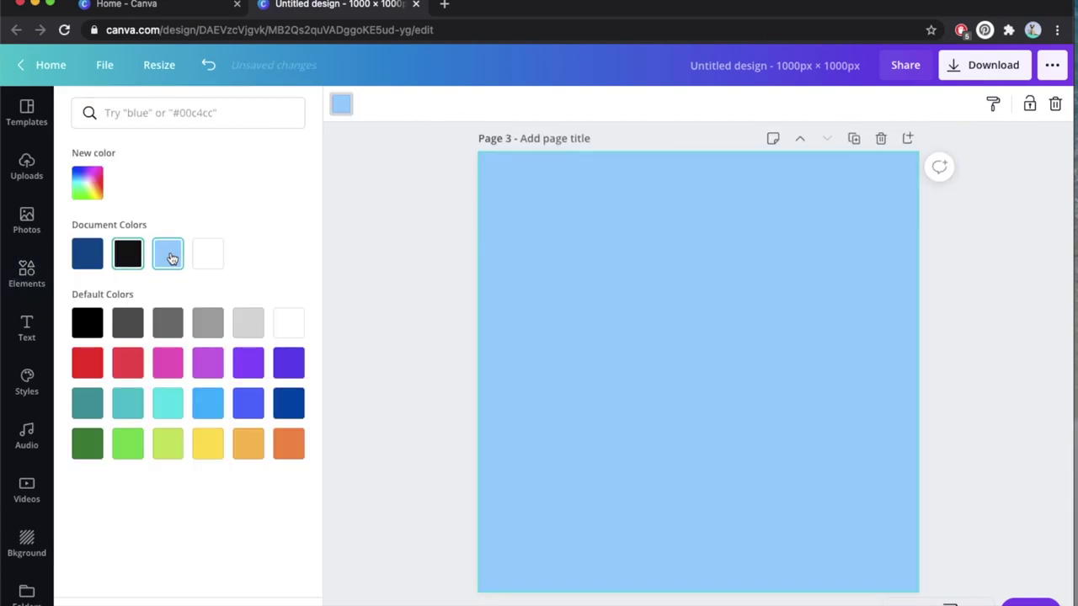
# Duplicate it as page 4 and make that background dark navy
pyautogui.click(854, 138)
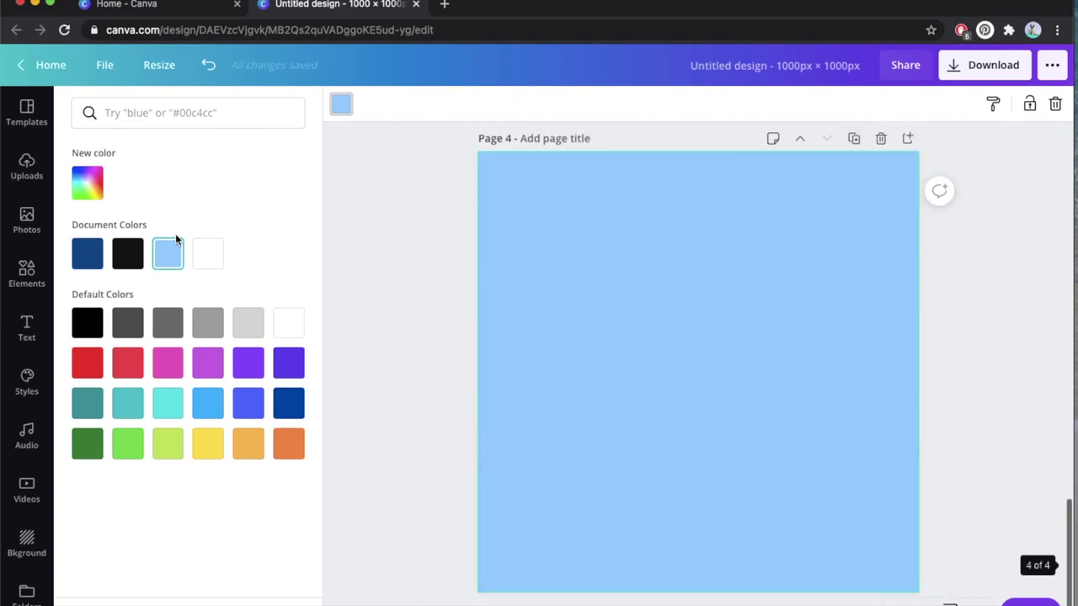
pyautogui.click(87, 254)
pyautogui.click(414, 325)
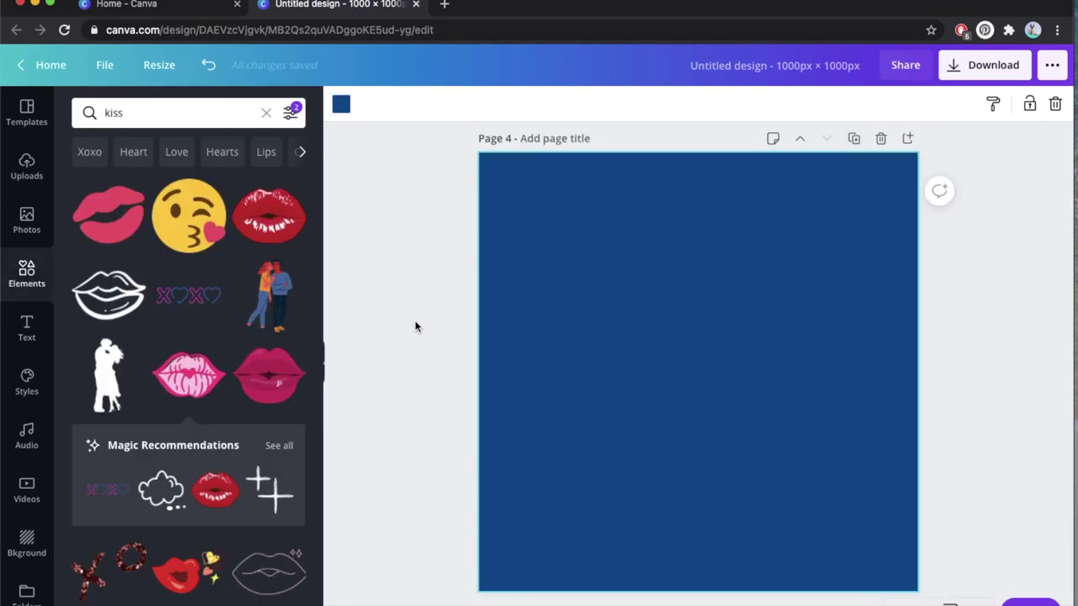
pyautogui.scroll(5, 413, 325)
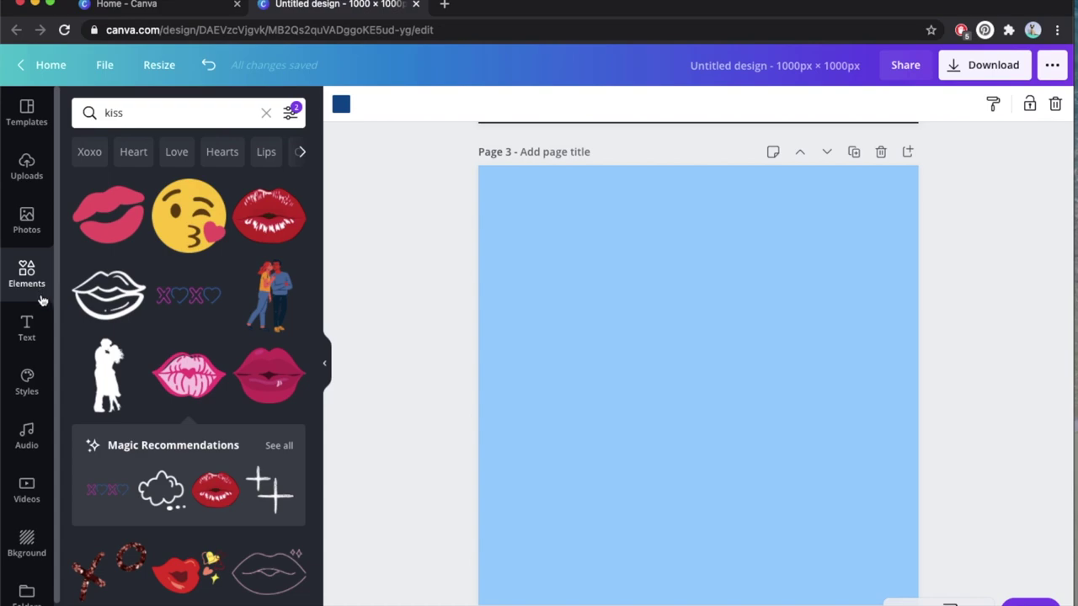
pyautogui.click(32, 330)
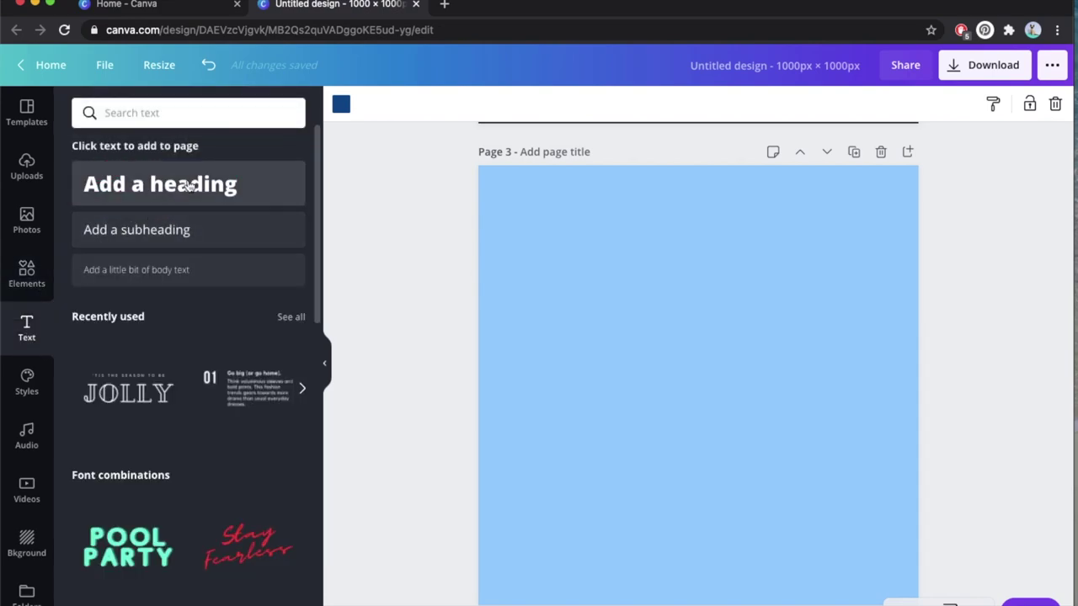
# Add a large 'XO' heading to page 3 and centre it
pyautogui.click(188, 185)
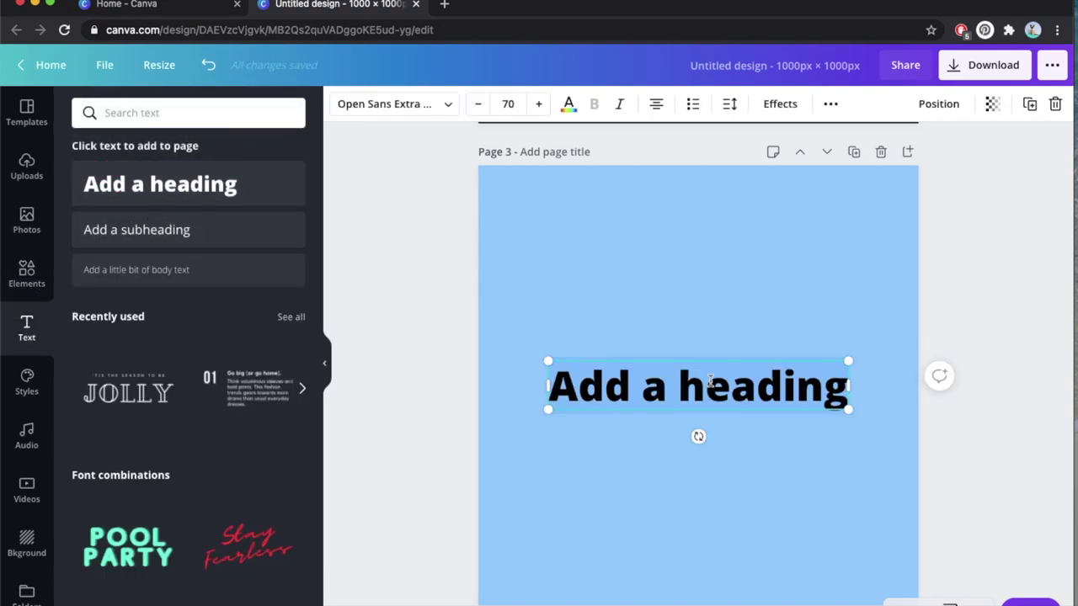
pyautogui.write('XO')
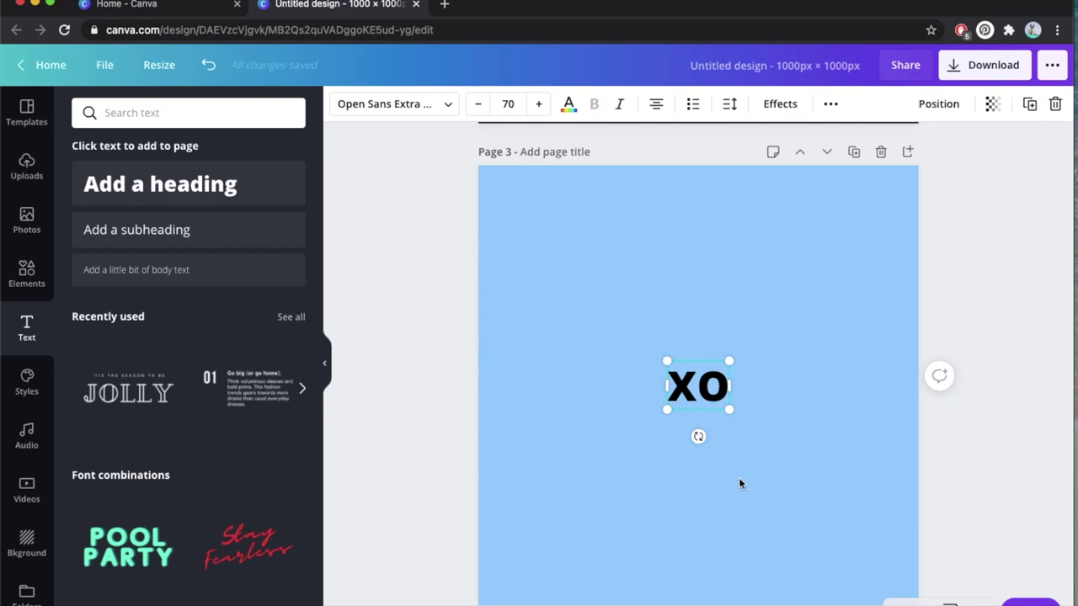
pyautogui.moveTo(832, 257); pyautogui.dragTo(895, 205)
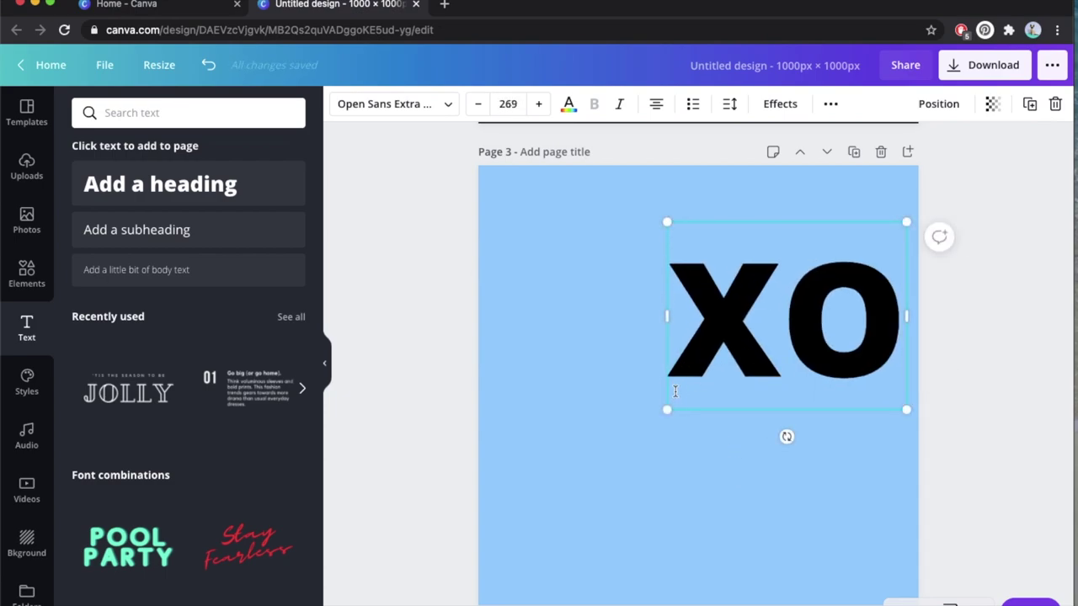
pyautogui.moveTo(666, 409); pyautogui.dragTo(571, 484)
pyautogui.click(744, 540)
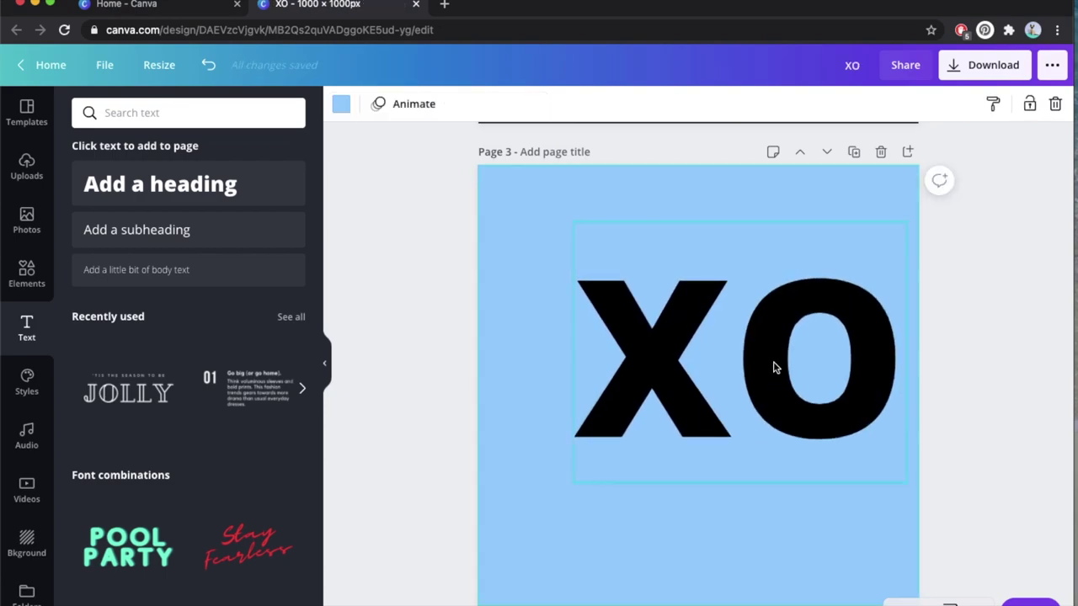
pyautogui.click(774, 365)
pyautogui.moveTo(753, 392); pyautogui.dragTo(746, 398)
# Copy the lips from page 2 onto page 3 and shrink them below the XO
pyautogui.scroll(6, 516, 222)
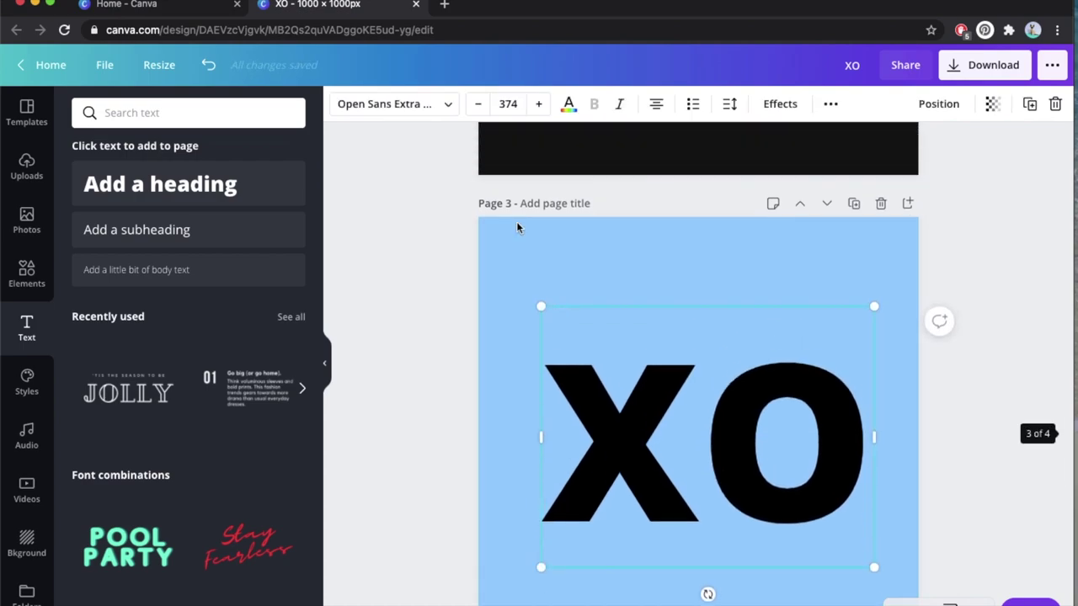
pyautogui.click(612, 343)
pyautogui.hotkey('ctrl', 'c')
pyautogui.scroll(-6, 612, 338)
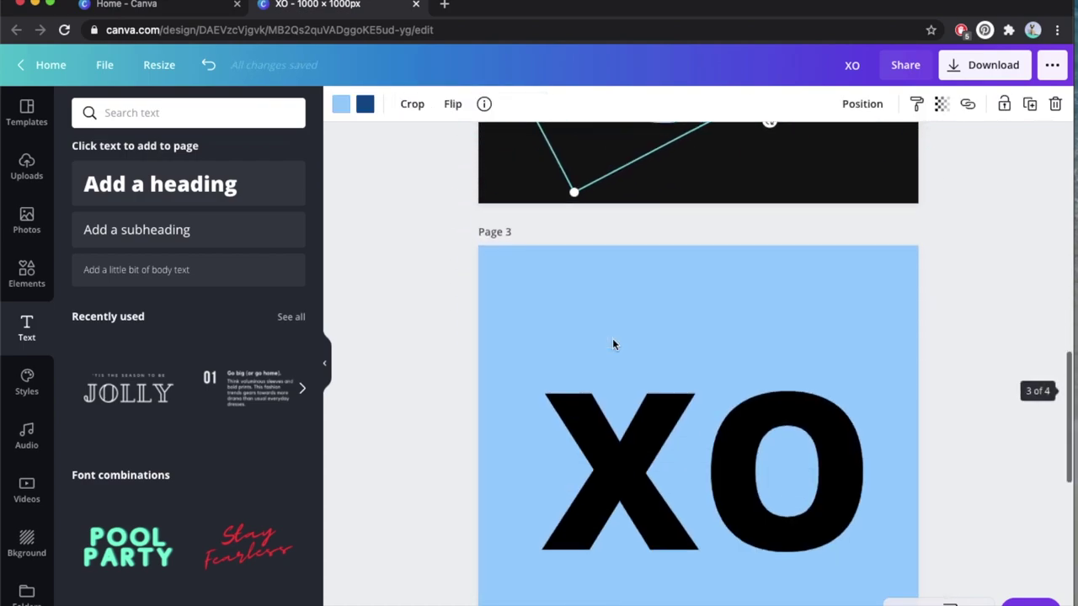
pyautogui.click(629, 386)
pyautogui.hotkey('ctrl', 'v')
pyautogui.scroll(1, 842, 193)
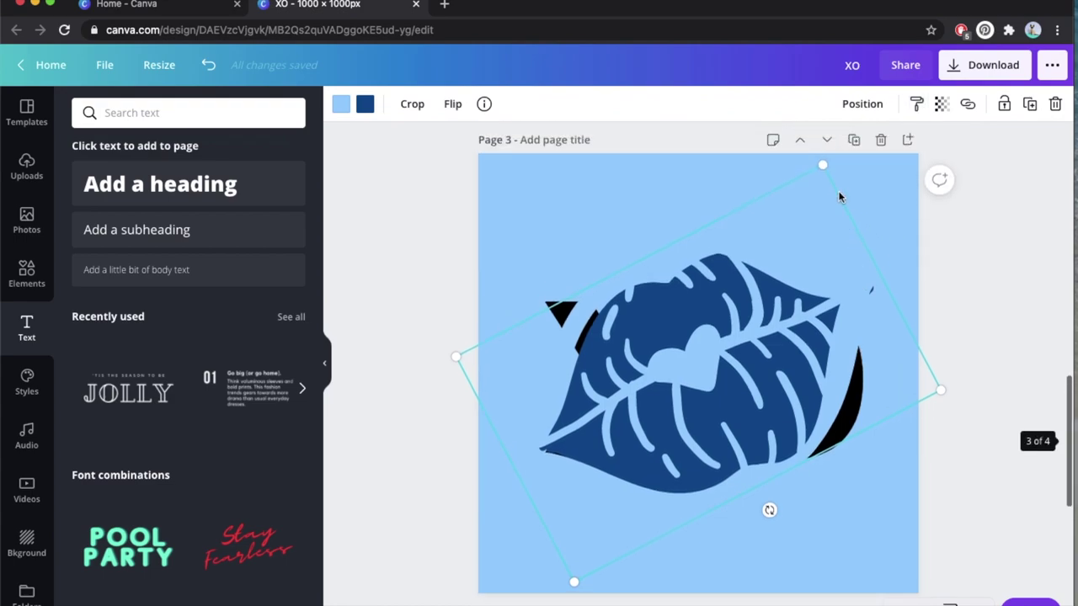
pyautogui.moveTo(825, 162); pyautogui.dragTo(665, 428)
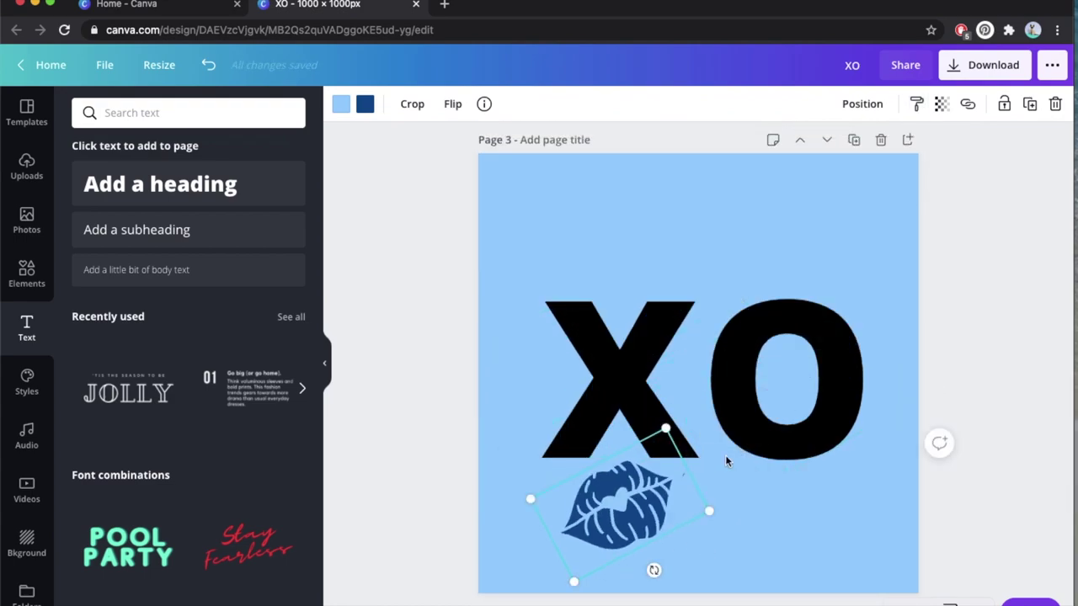
# Delete page 3's background colour so it turns white
pyautogui.click(559, 194)
pyautogui.press('Delete')
pyautogui.click(695, 428)
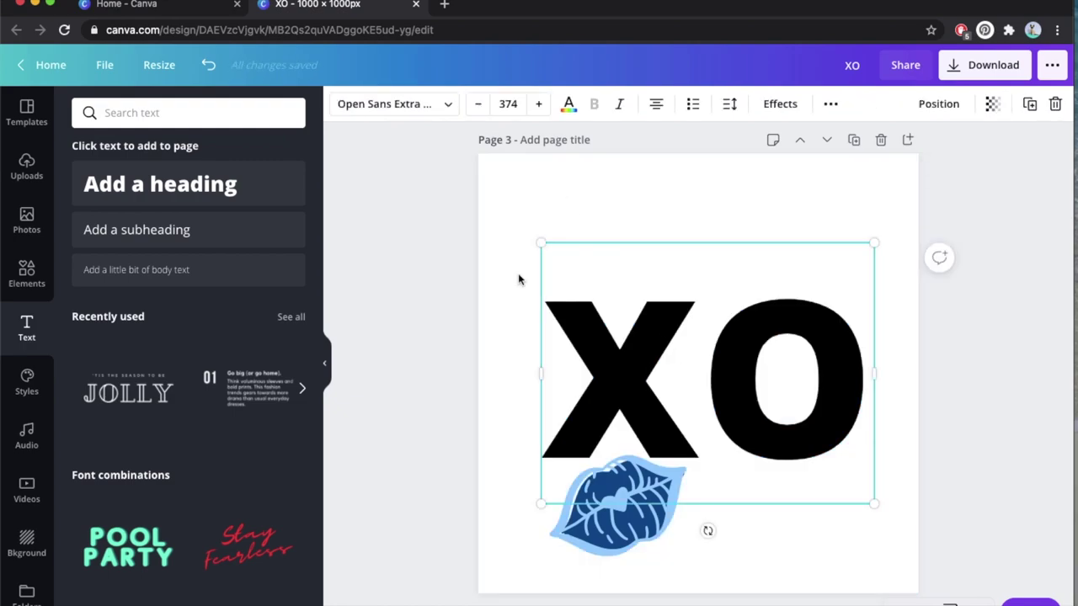
pyautogui.click(396, 104)
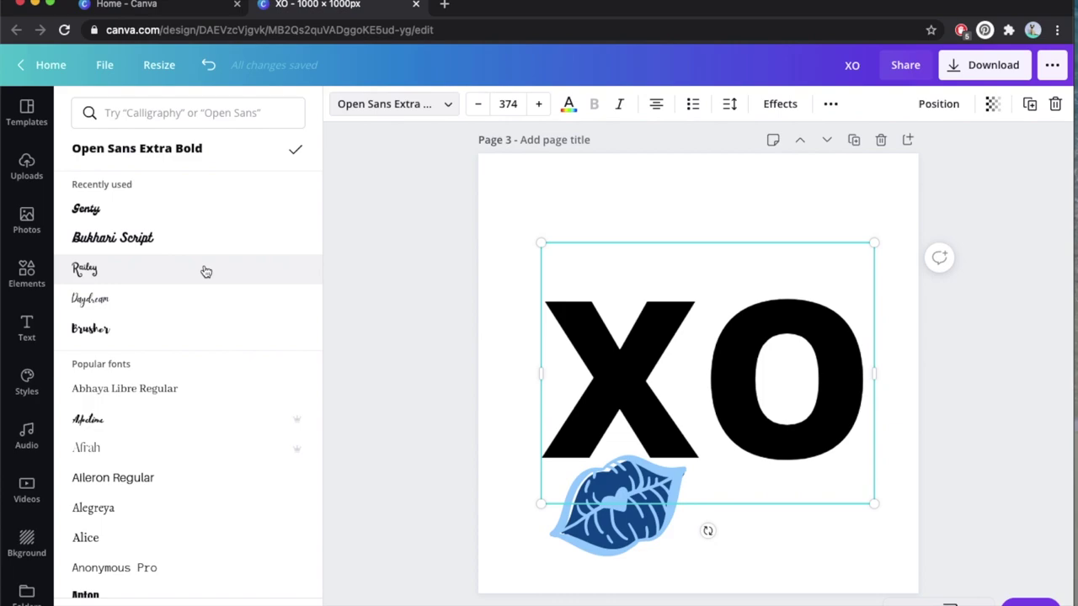
# Set the XO text in the Railey font from Recently used
pyautogui.scroll(-5, 206, 271)
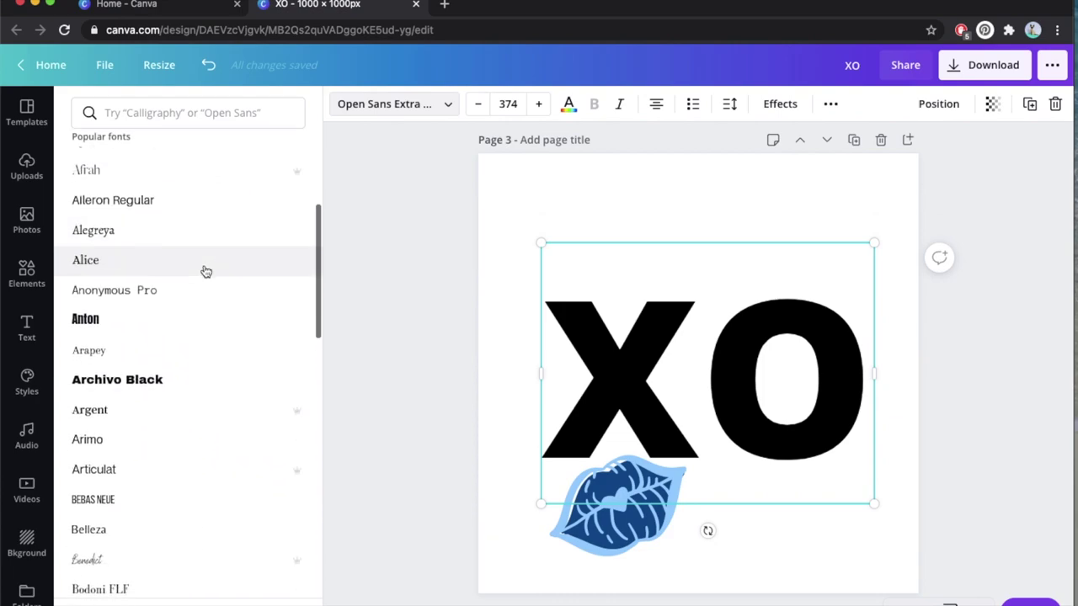
pyautogui.scroll(-5, 205, 270)
pyautogui.moveTo(295, 339)
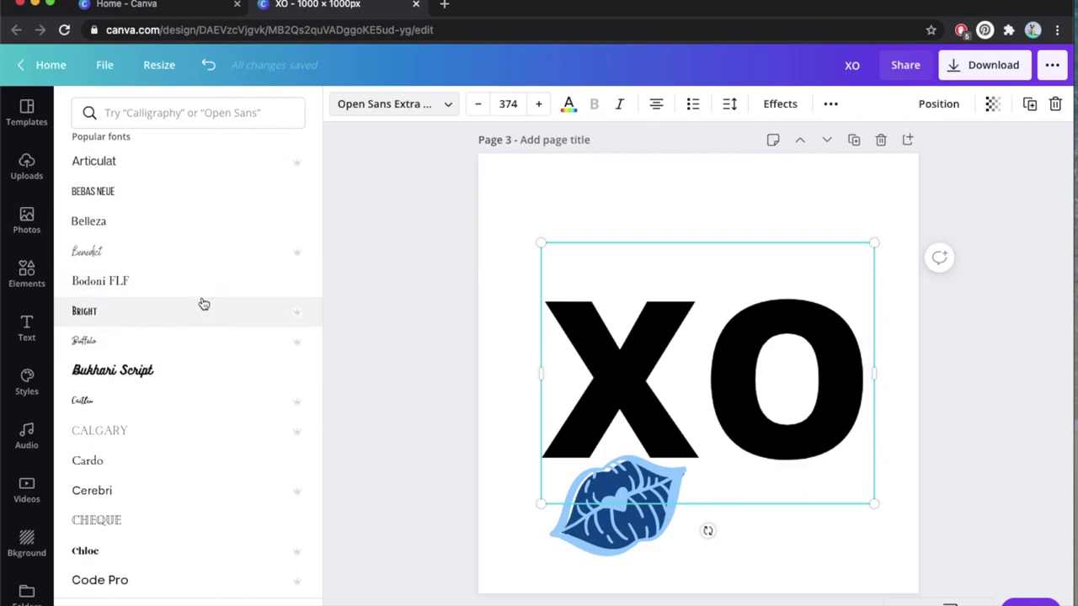
pyautogui.scroll(5, 203, 303)
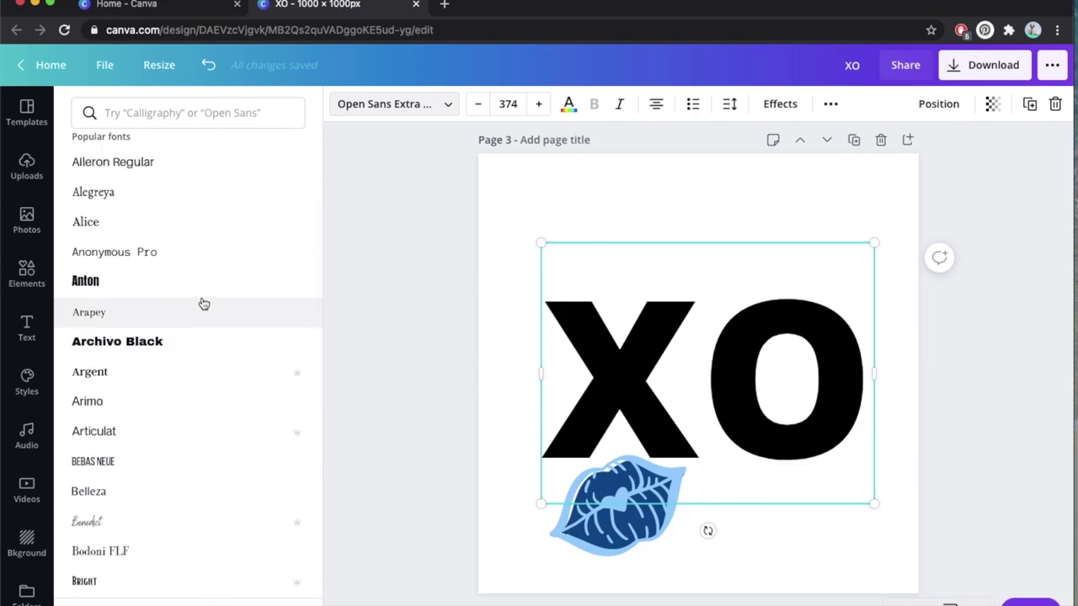
pyautogui.scroll(3, 203, 303)
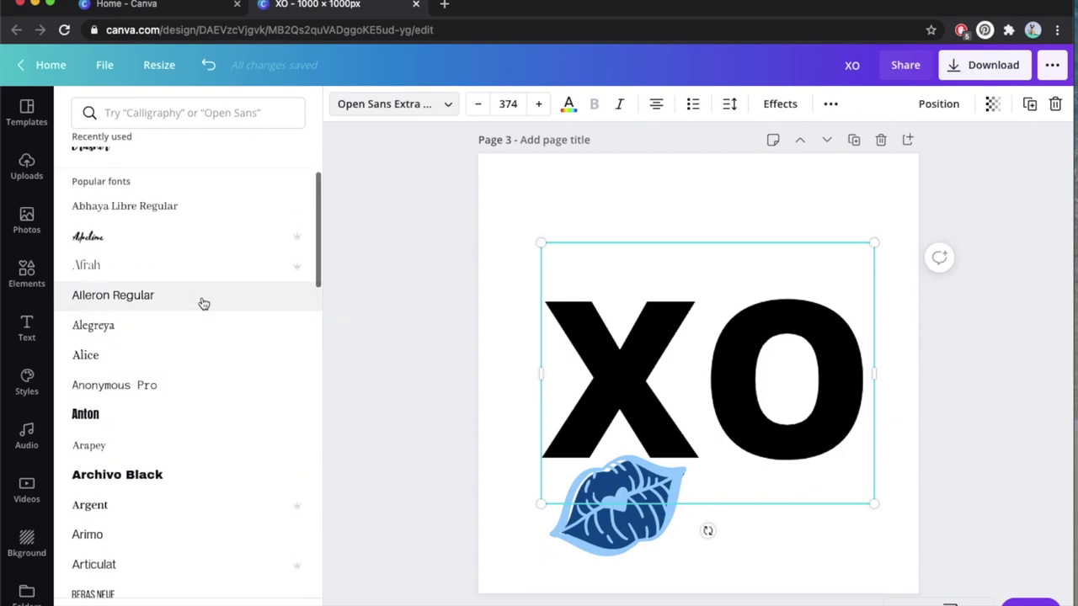
pyautogui.scroll(3, 203, 304)
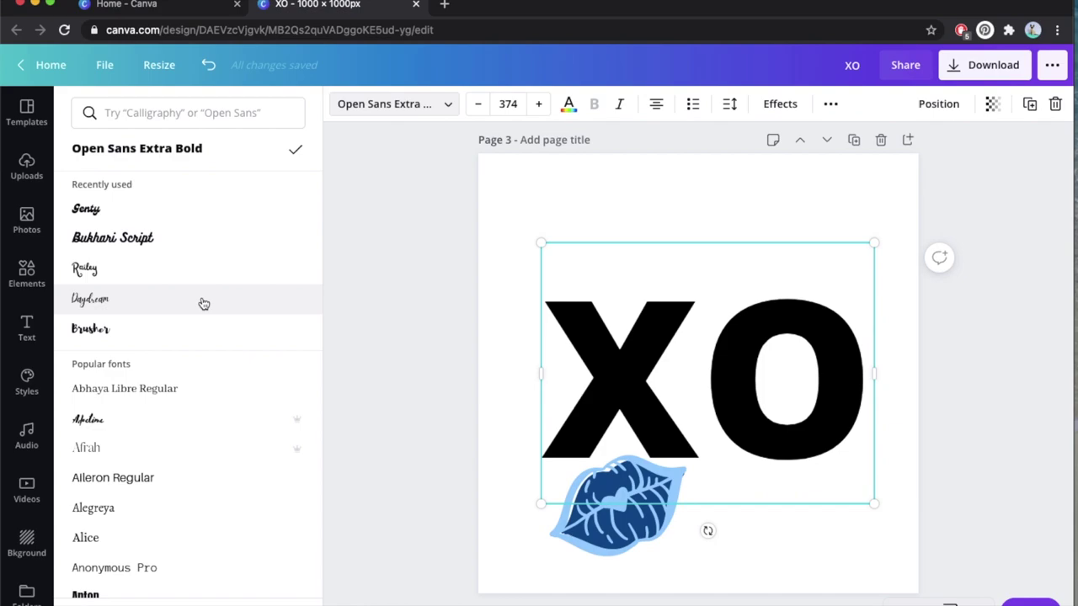
pyautogui.click(196, 280)
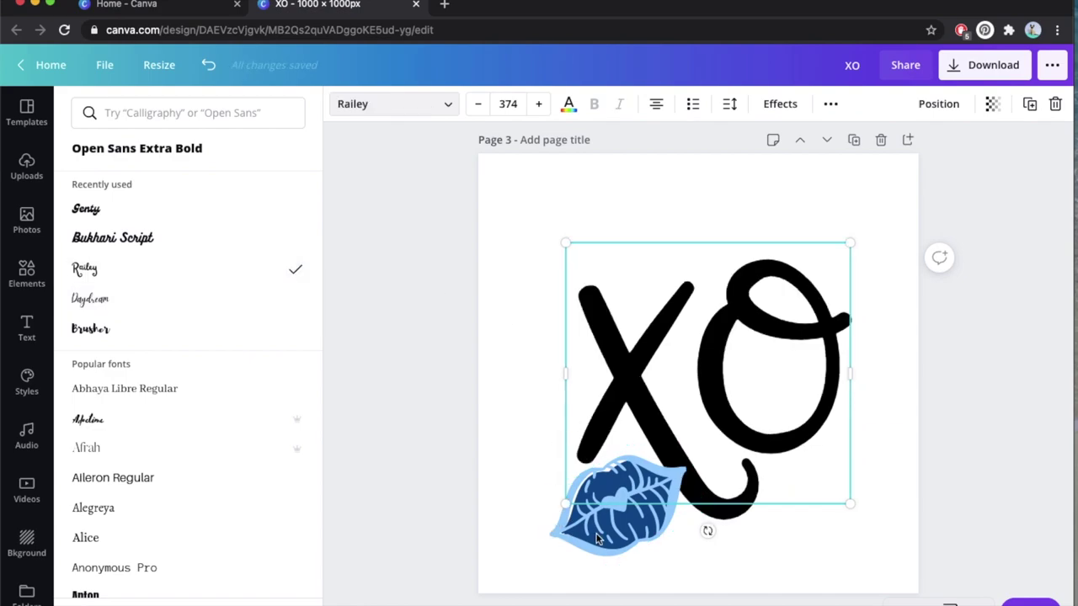
# Delete the lips graphic from page 3
pyautogui.click(629, 530)
pyautogui.press('Delete')
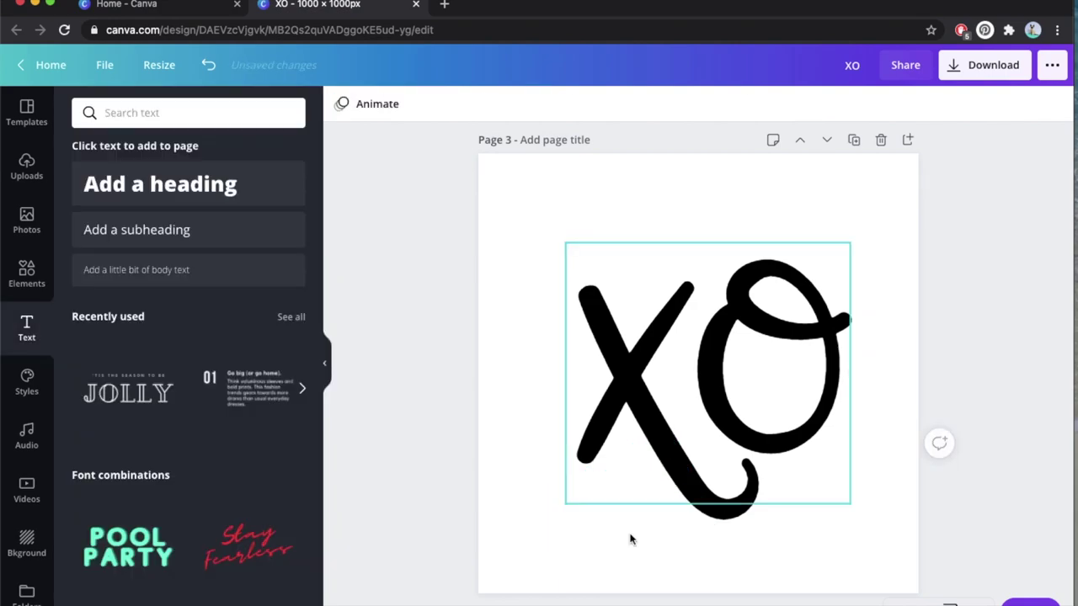
pyautogui.scroll(2, 573, 210)
# Make page 3's background light blue again
pyautogui.scroll(-5, 577, 210)
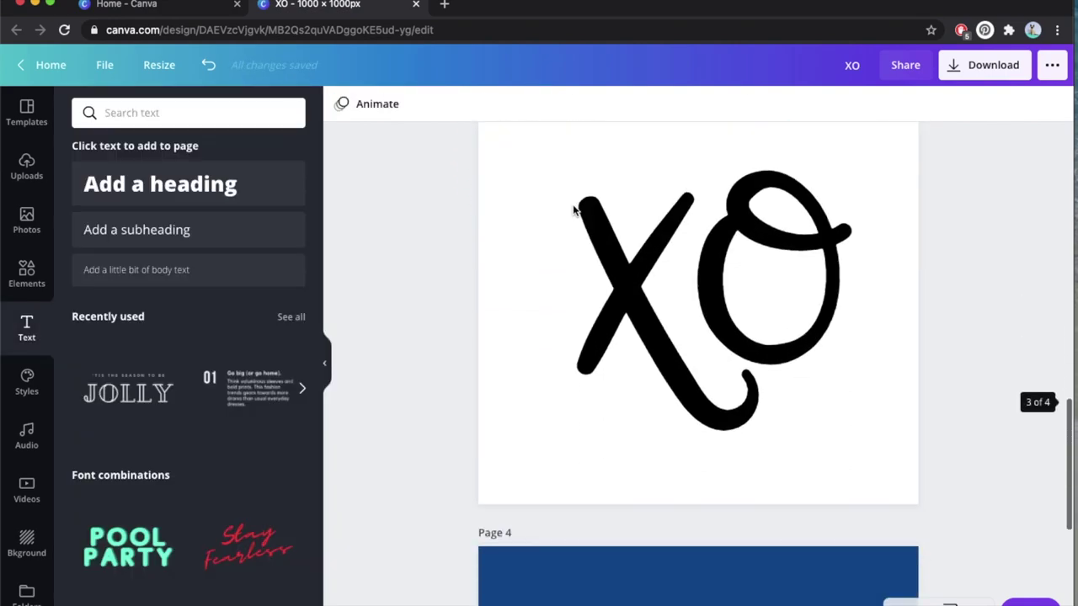
pyautogui.click(341, 103)
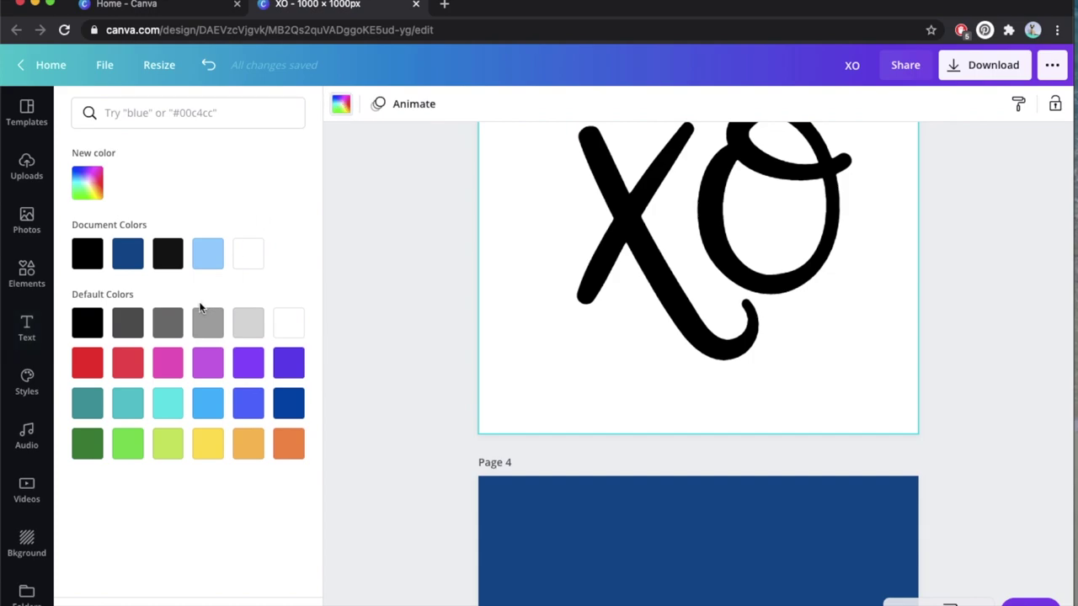
pyautogui.click(208, 253)
# Enlarge the Railey XO lettering to size 516 so it fills most of page 3
pyautogui.scroll(3, 581, 459)
pyautogui.click(687, 461)
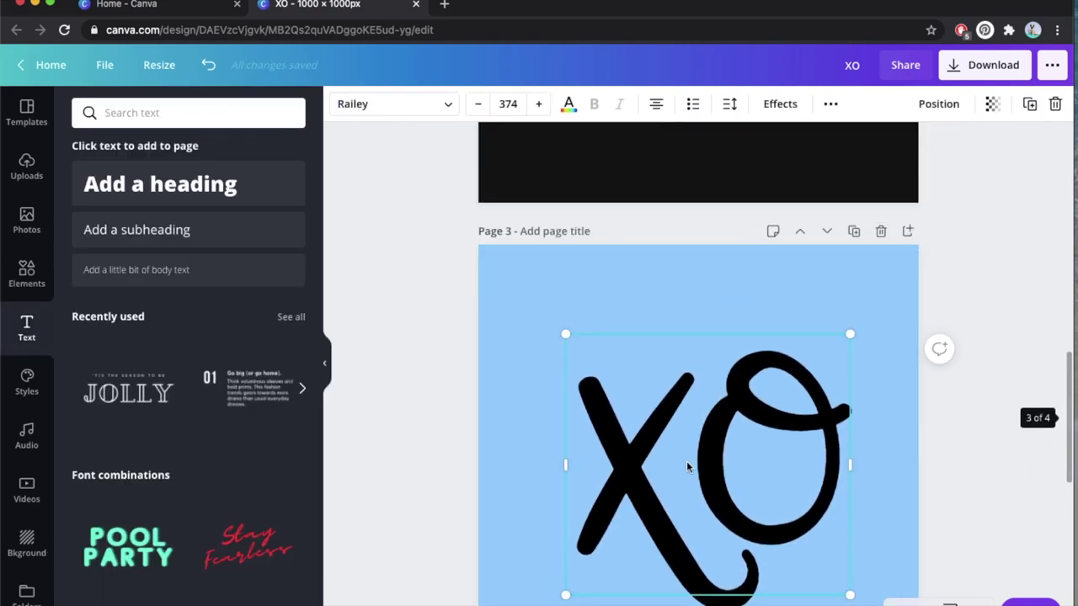
pyautogui.scroll(-1, 590, 476)
pyautogui.moveTo(566, 485); pyautogui.dragTo(497, 549)
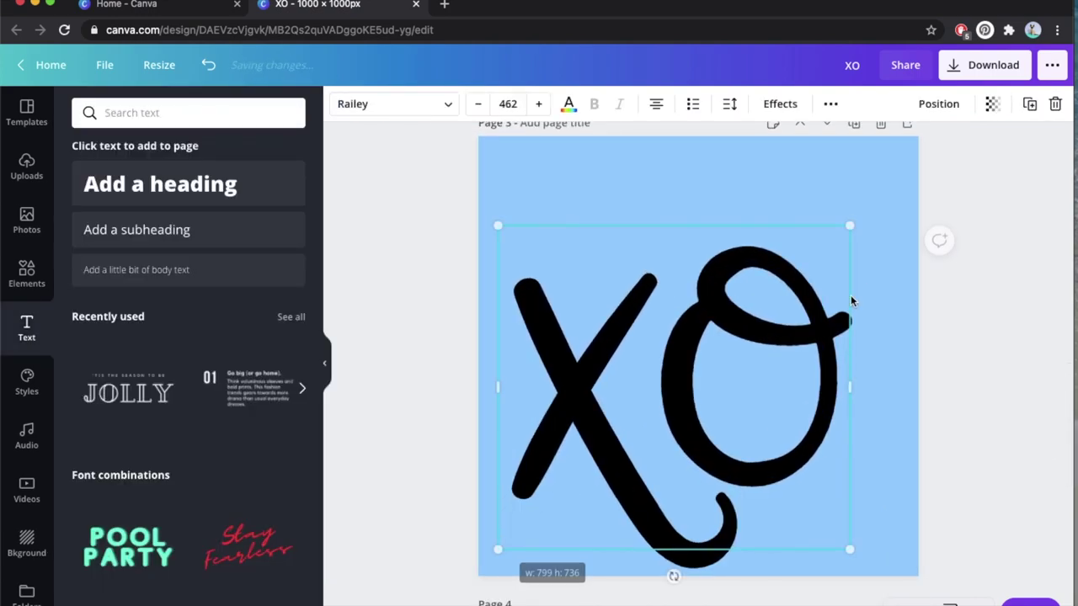
pyautogui.moveTo(852, 224); pyautogui.dragTo(882, 174)
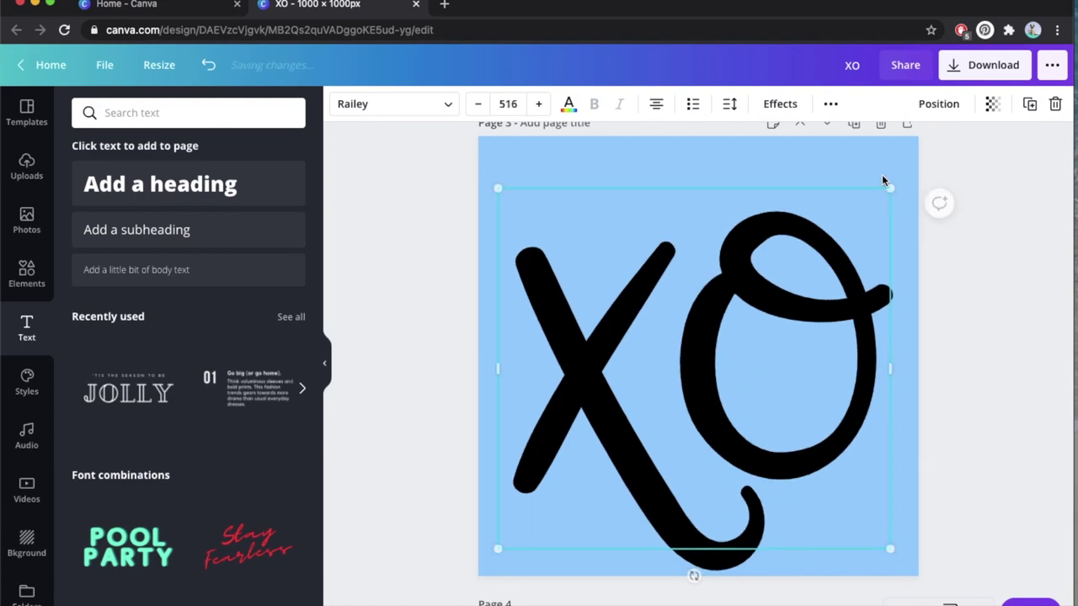
pyautogui.scroll(8, 881, 175)
pyautogui.scroll(3, 882, 174)
pyautogui.scroll(-15, 882, 176)
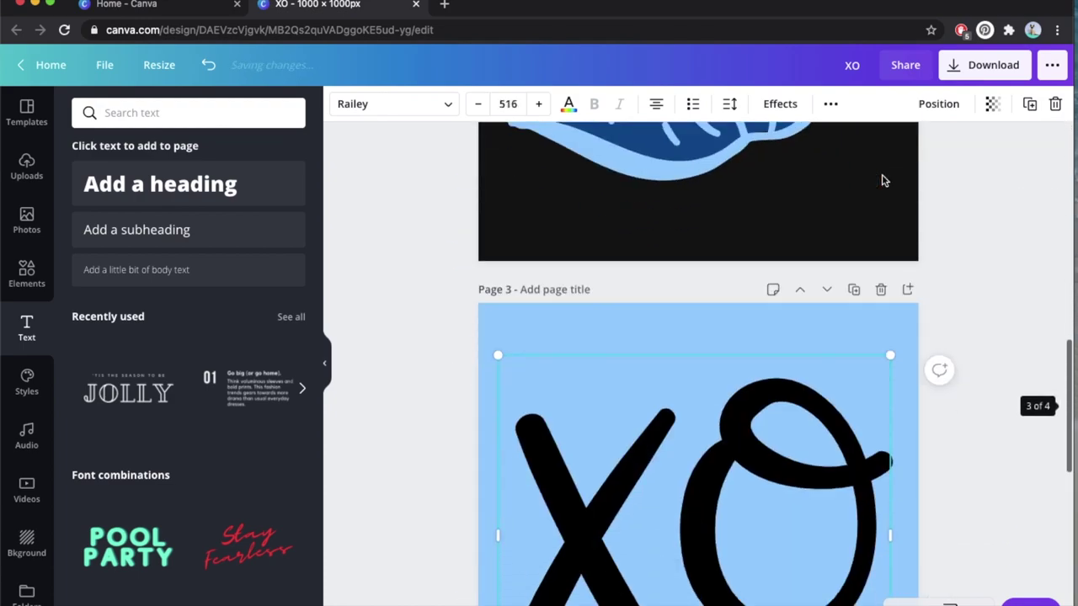
pyautogui.scroll(3, 737, 382)
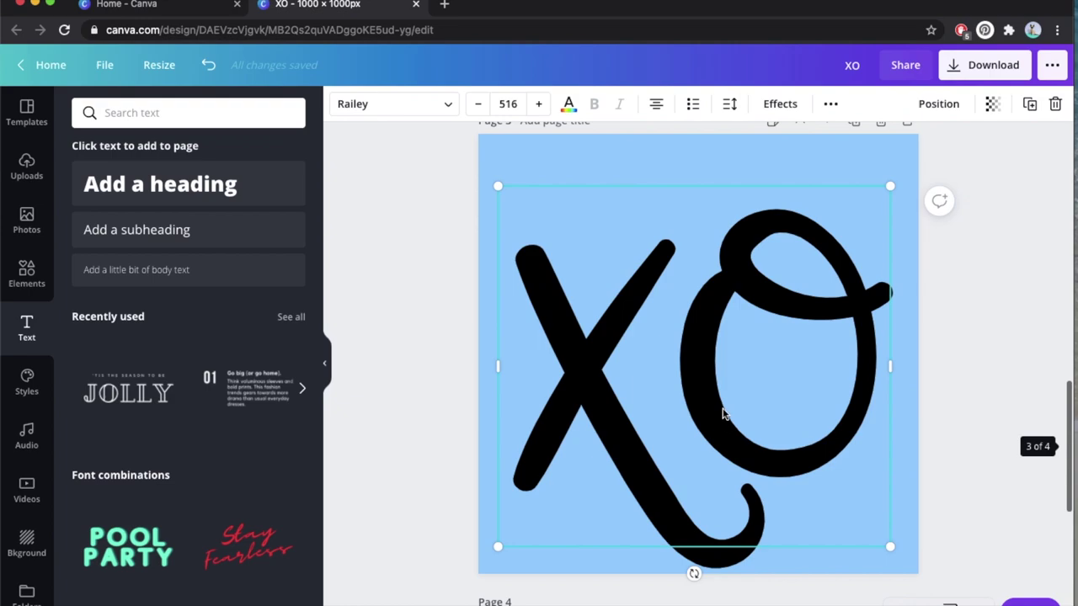
pyautogui.moveTo(724, 412); pyautogui.dragTo(722, 399)
pyautogui.scroll(5, 720, 409)
# Rotate the lips on page 2, then undo the rotation
pyautogui.click(711, 462)
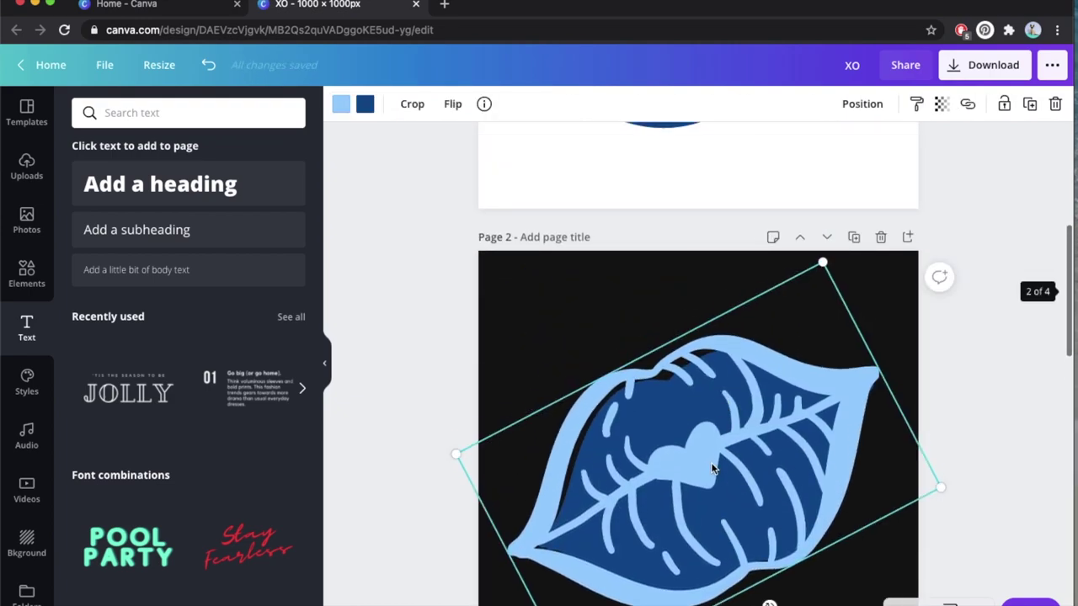
pyautogui.scroll(-2, 711, 463)
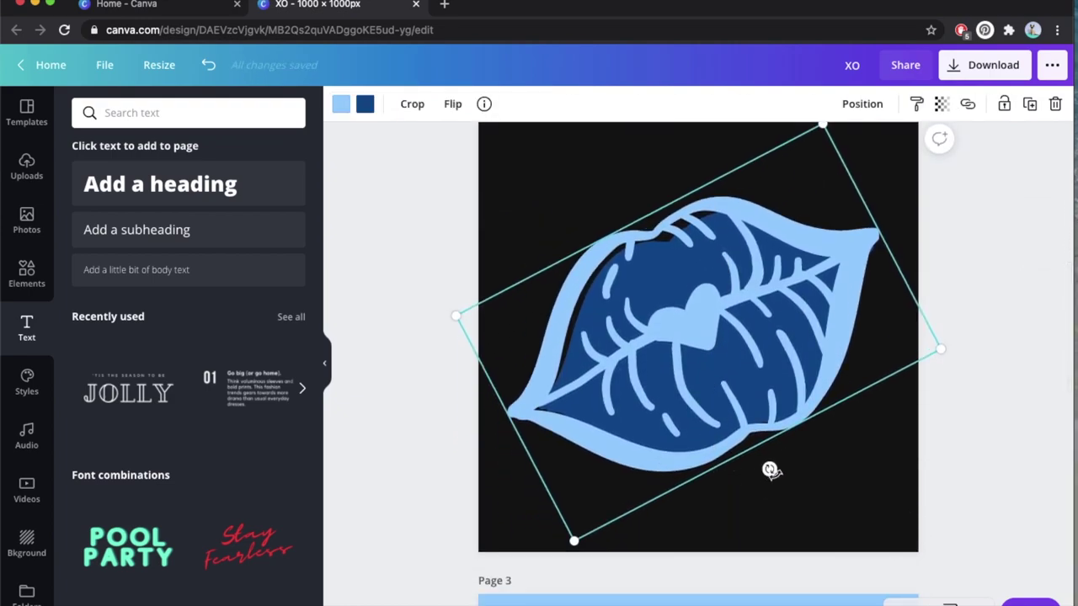
pyautogui.moveTo(771, 470); pyautogui.dragTo(604, 507)
pyautogui.scroll(-1, 641, 363)
pyautogui.press('super+z')
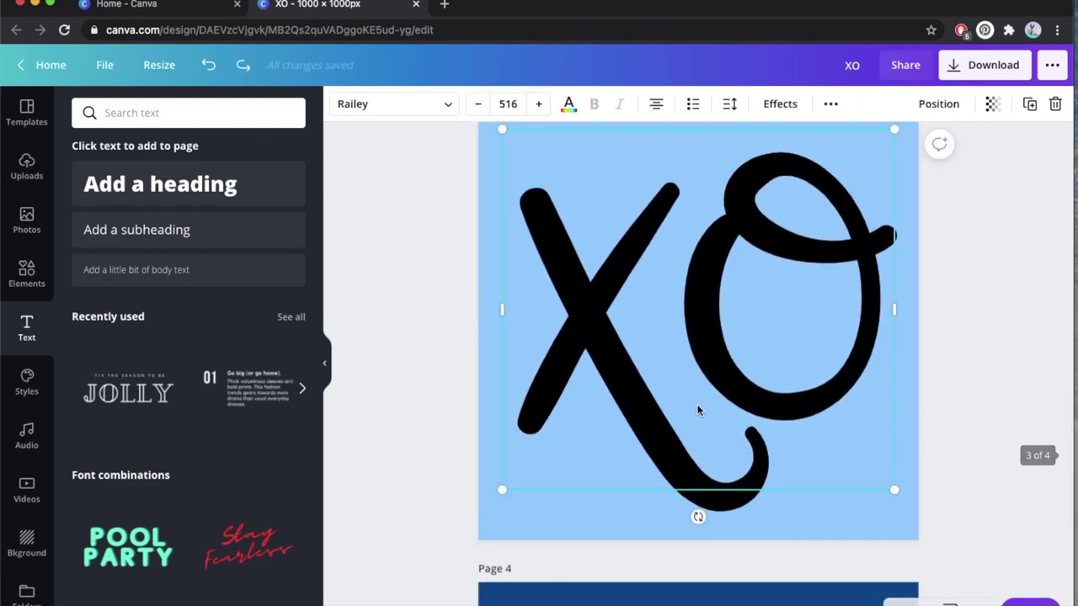
# Paste the XO lettering onto the navy page 4 and colour it white
pyautogui.scroll(-3, 699, 409)
pyautogui.click(691, 488)
pyautogui.press('super+v')
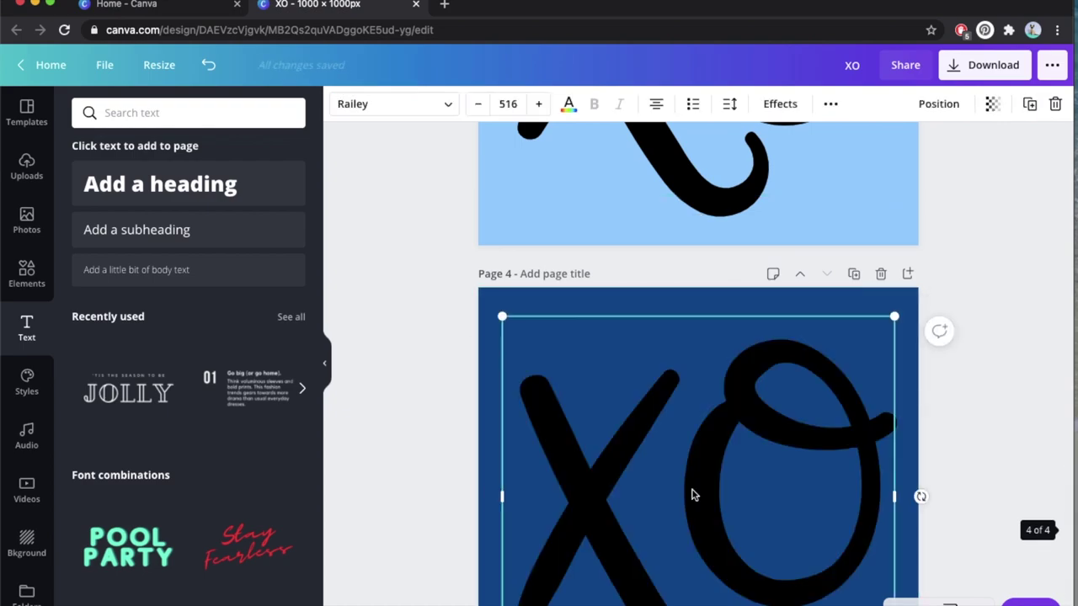
pyautogui.click(568, 105)
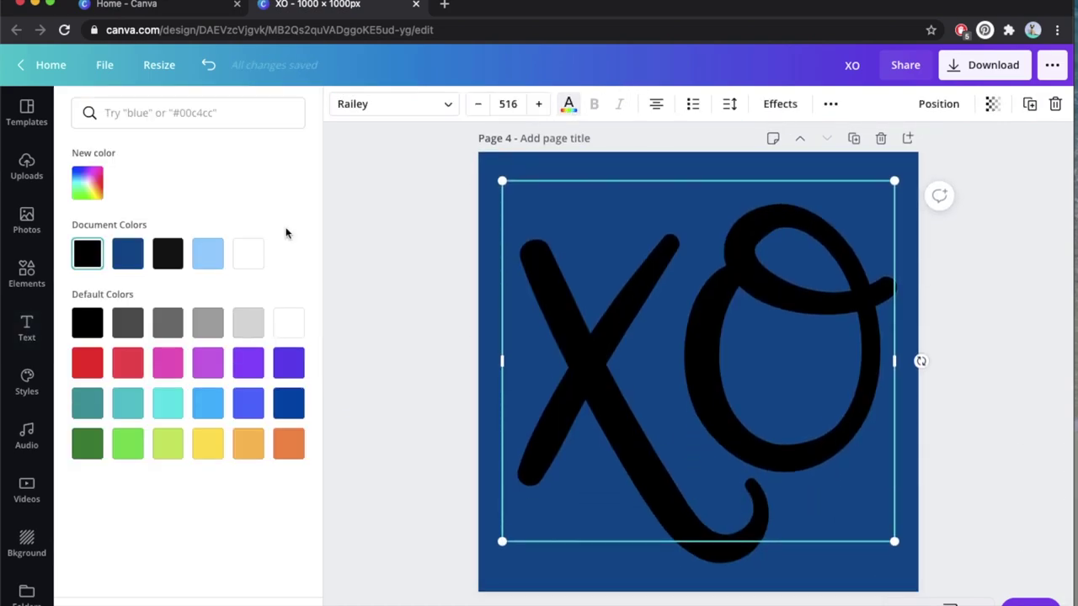
pyautogui.click(252, 264)
pyautogui.click(412, 370)
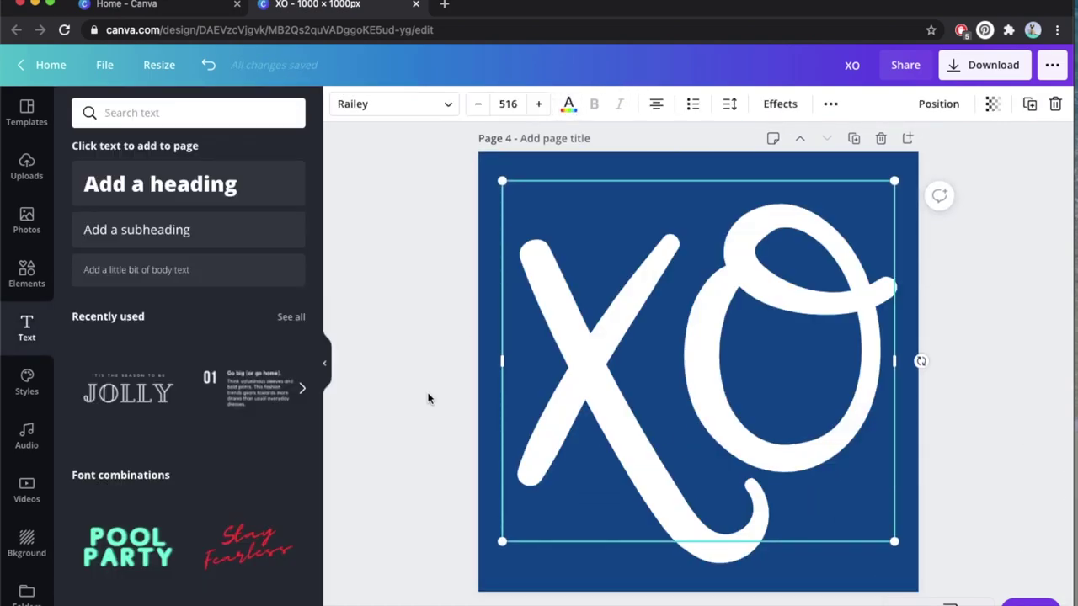
pyautogui.scroll(-1, 682, 329)
pyautogui.scroll(15, 742, 385)
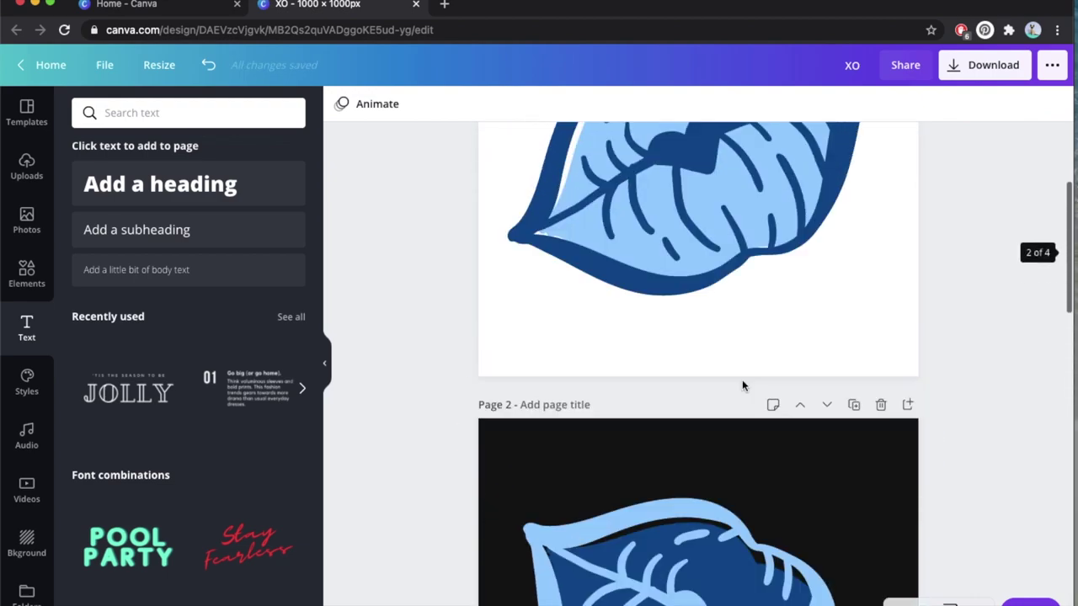
pyautogui.click(980, 72)
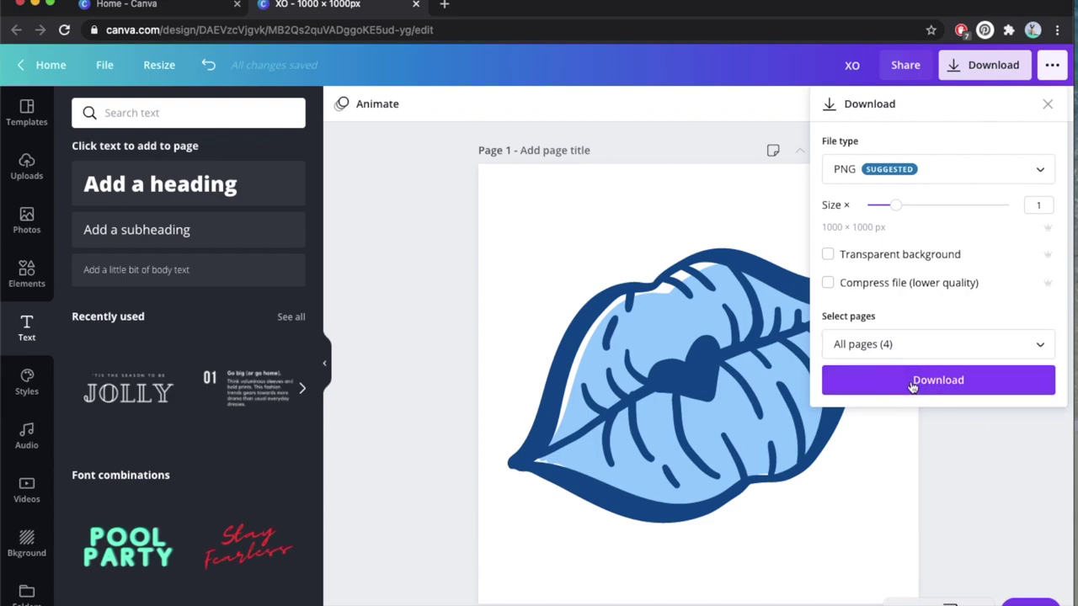
# Download all 4 pages as PNG files, 1.png to 4.png, into the XO folder
pyautogui.click(912, 383)
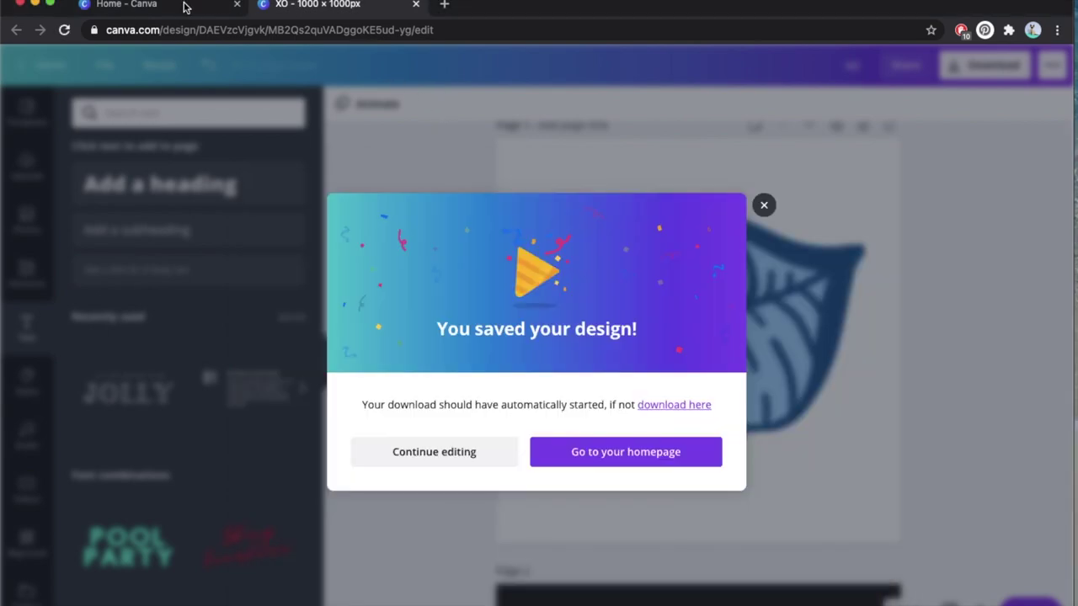
# Create a new custom-size design of 4000 × 4000 px from the Canva home page
pyautogui.click(185, 6)
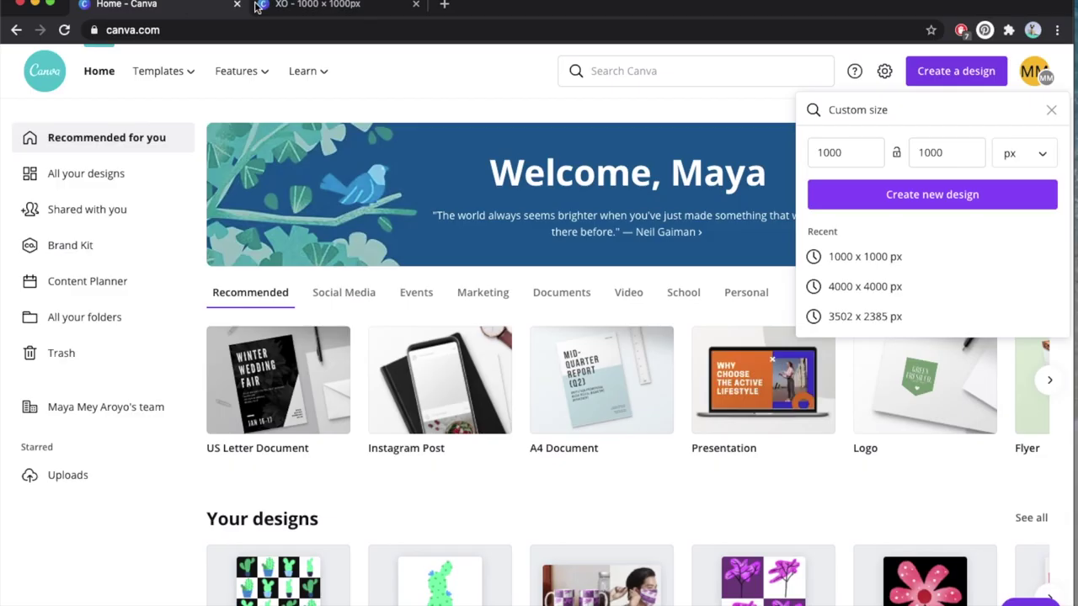
pyautogui.click(825, 153)
pyautogui.doubleClick(824, 152)
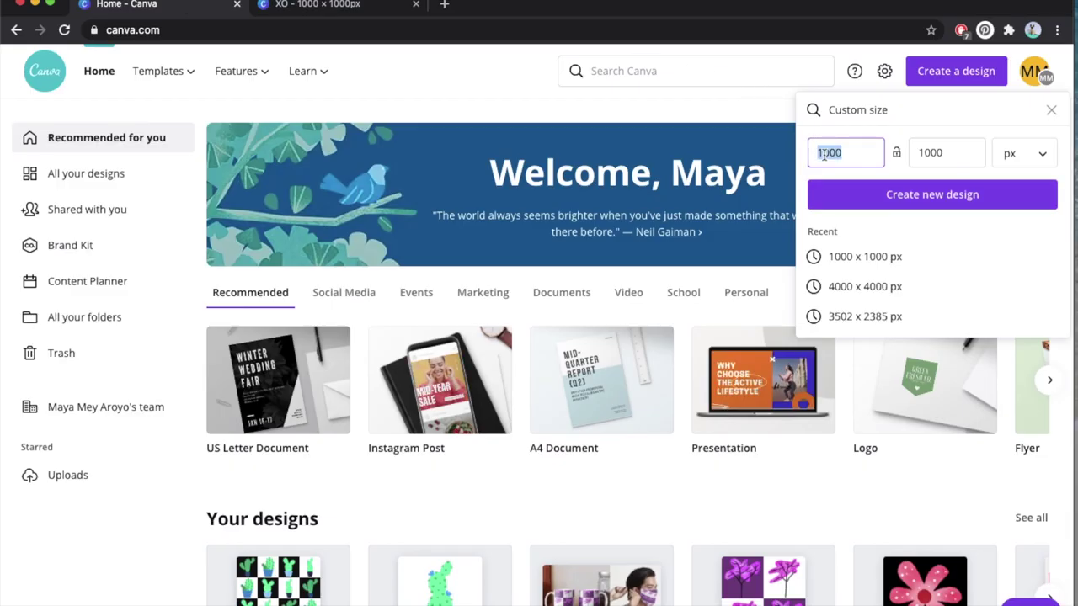
pyautogui.write('4000')
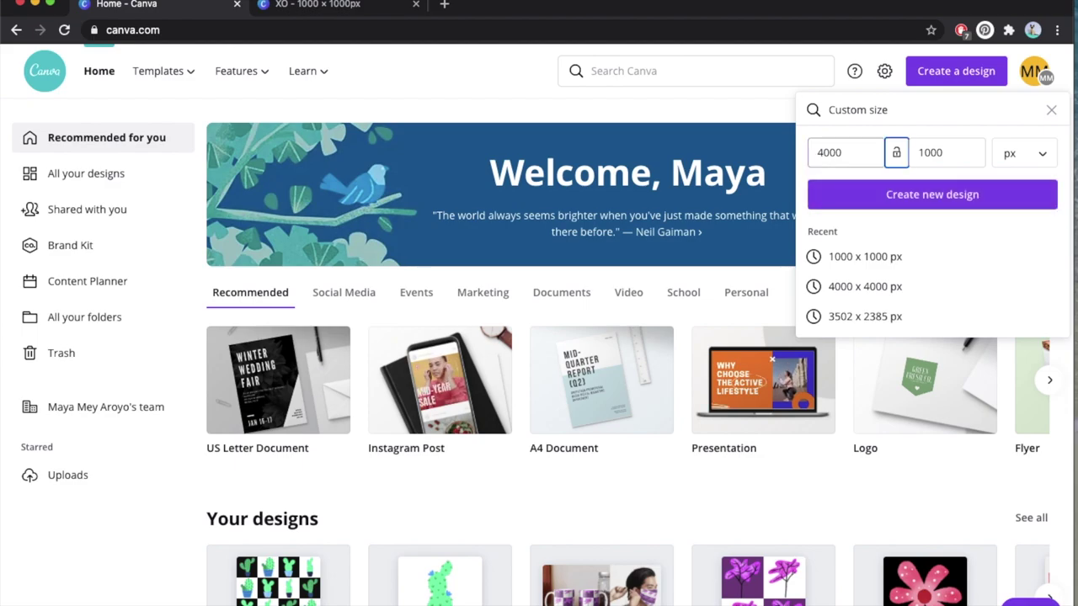
pyautogui.press('Tab')
pyautogui.write('4000')
pyautogui.press('Return')
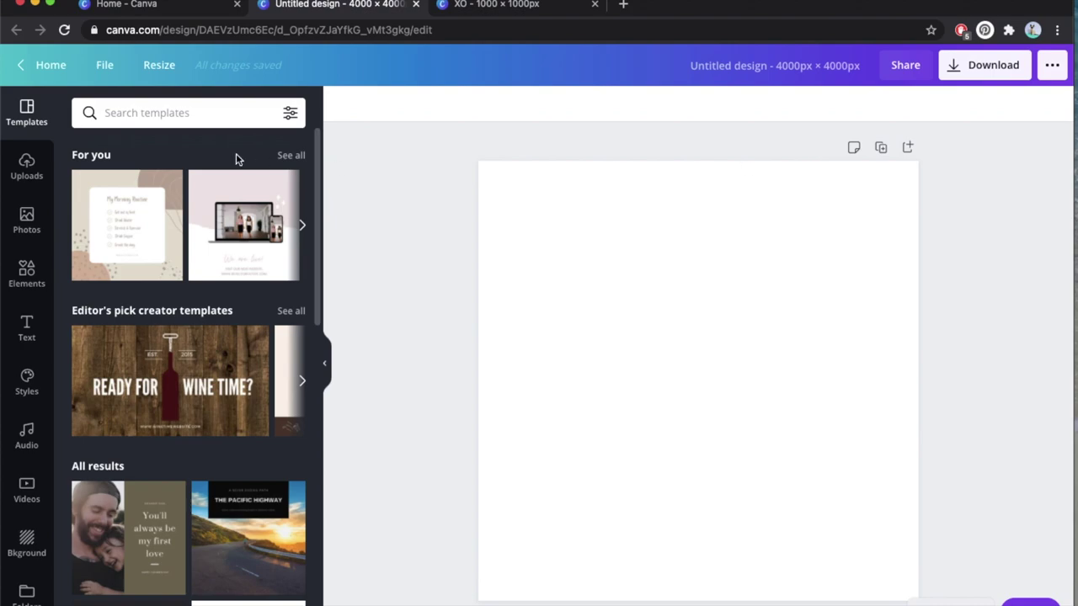
# Add a 4×4 grid from Elements that fills the blank 4000 px page
pyautogui.click(27, 271)
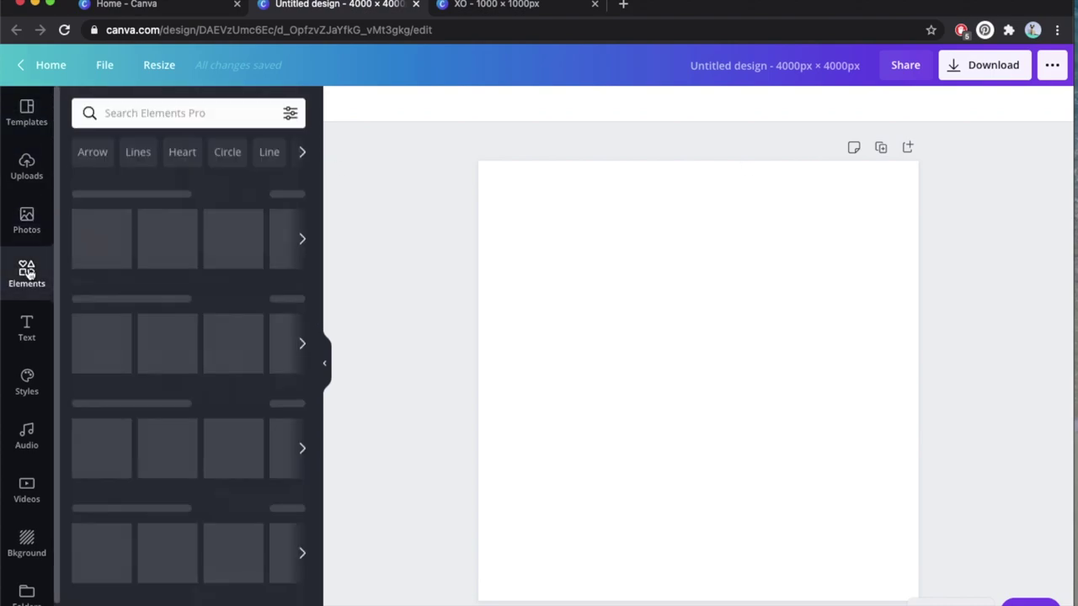
pyautogui.scroll(-5, 201, 289)
pyautogui.scroll(-5, 202, 290)
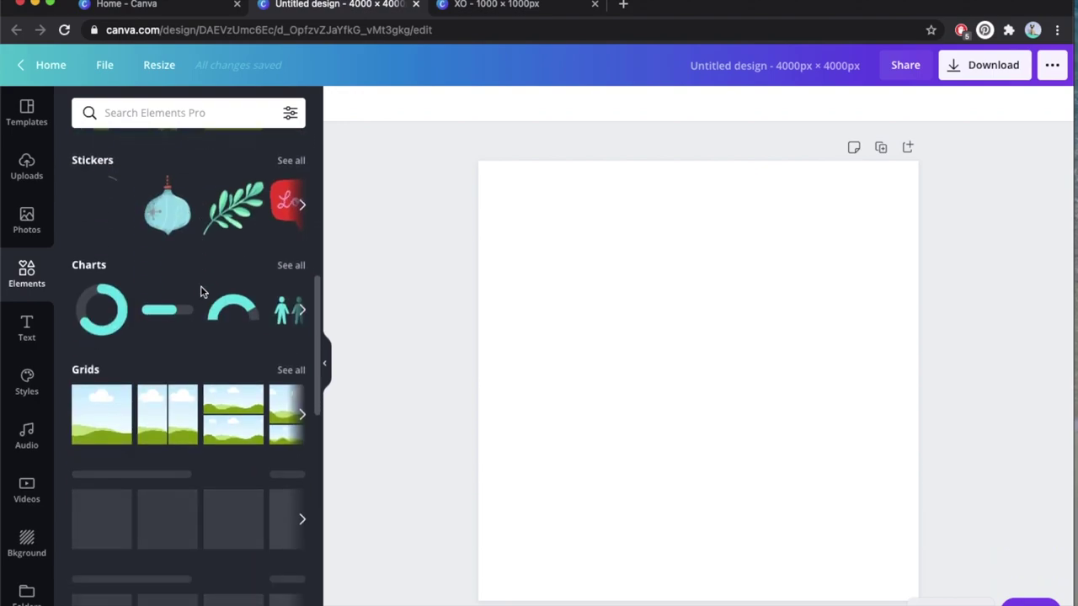
pyautogui.click(291, 341)
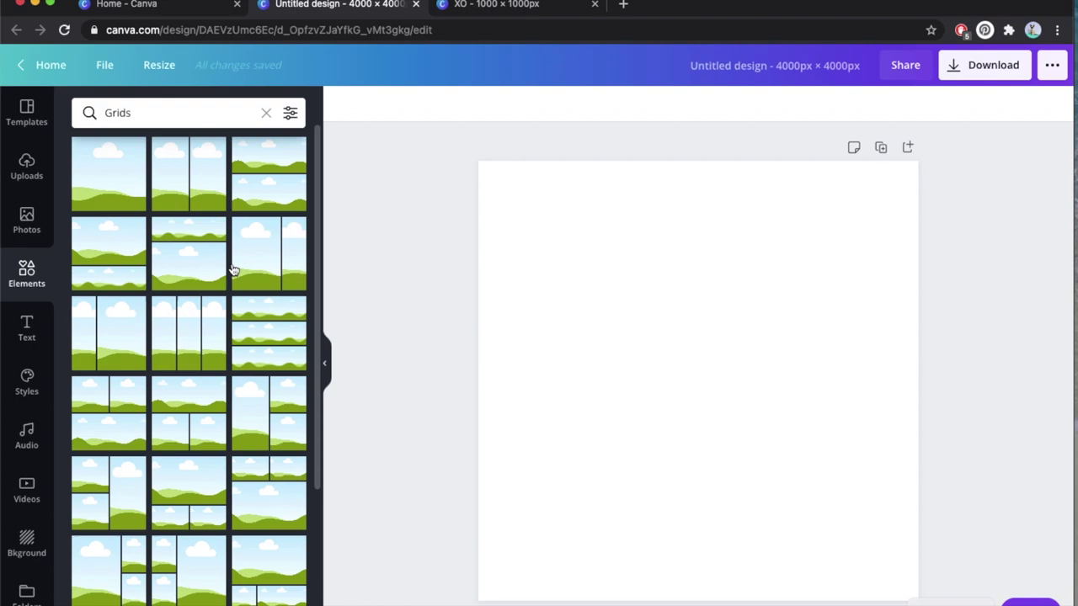
pyautogui.scroll(-10, 233, 269)
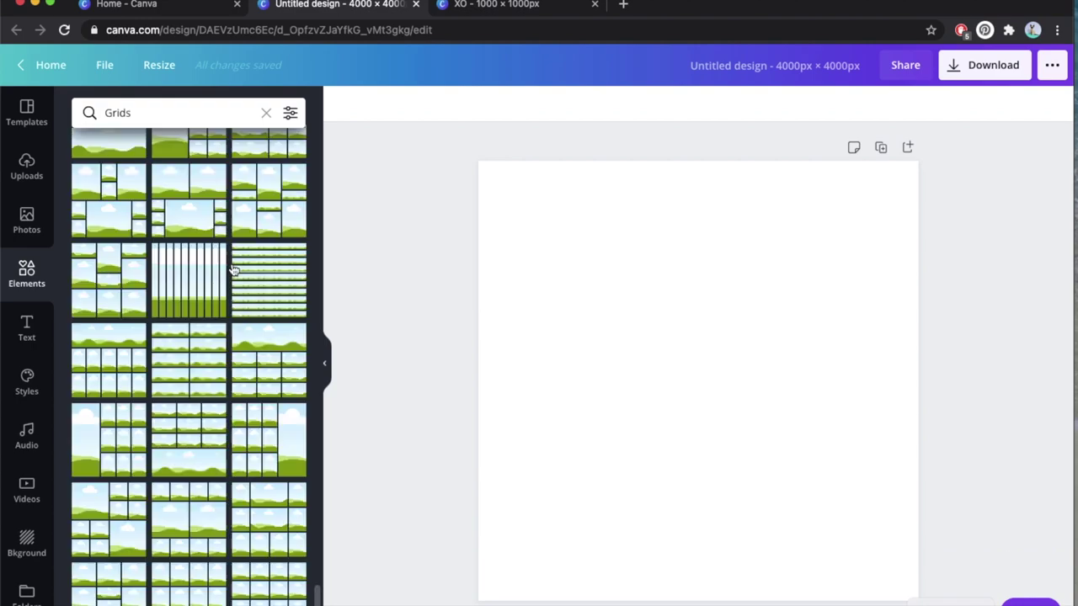
pyautogui.click(266, 600)
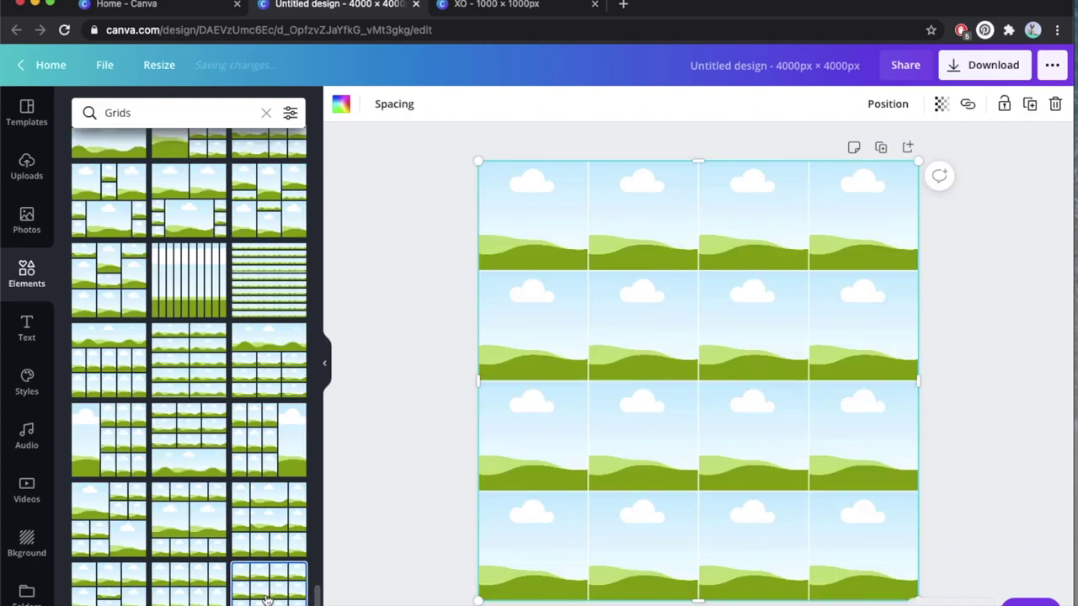
# Reduce the grid spacing from 10 to 0 so the cells touch
pyautogui.click(394, 104)
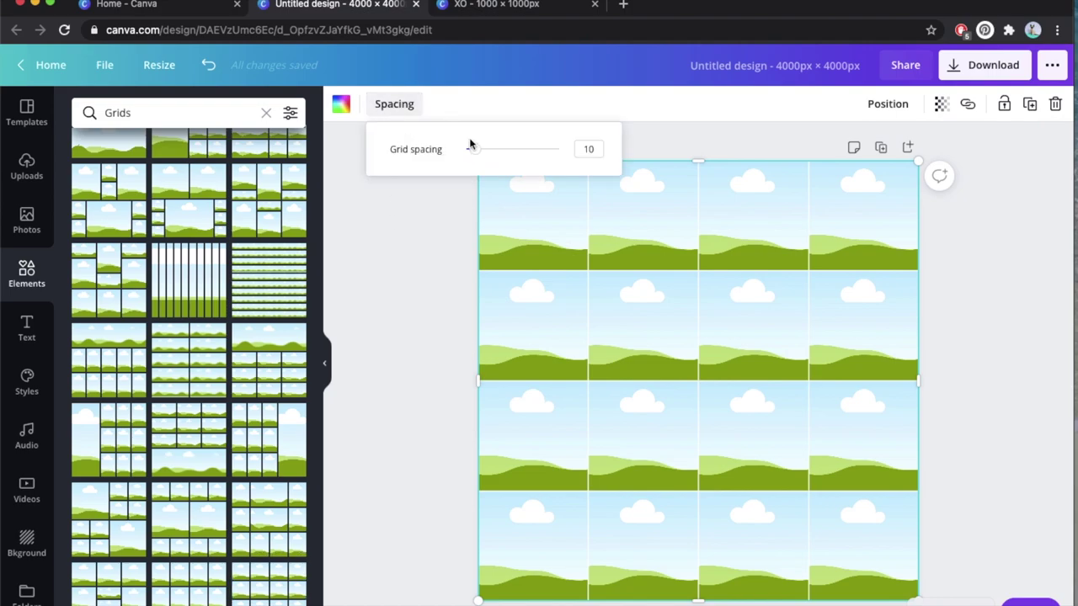
pyautogui.moveTo(474, 150); pyautogui.dragTo(440, 153)
pyautogui.click(408, 326)
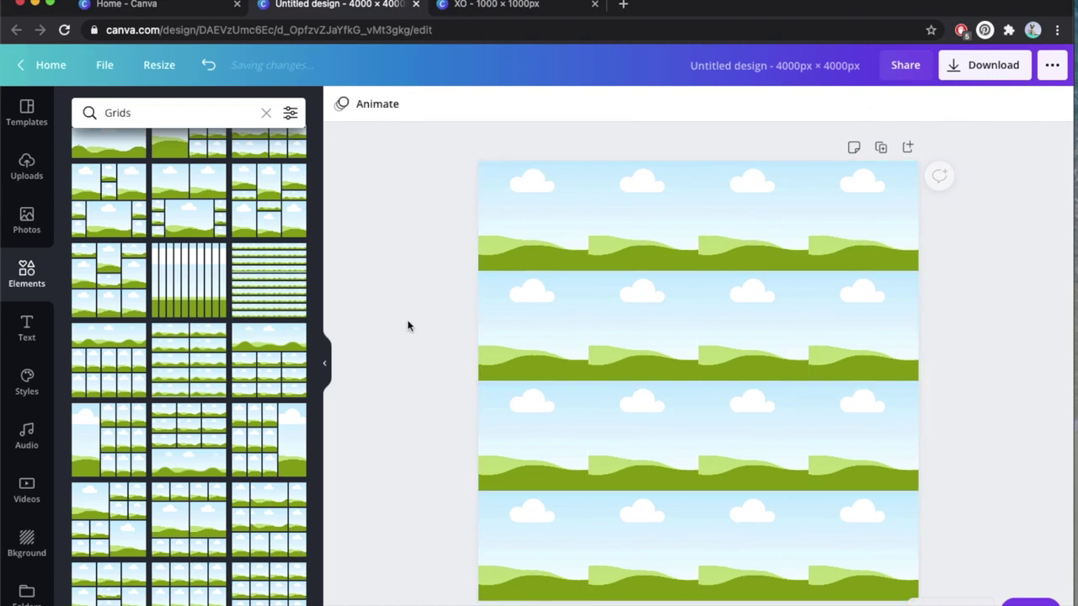
pyautogui.click(93, 589)
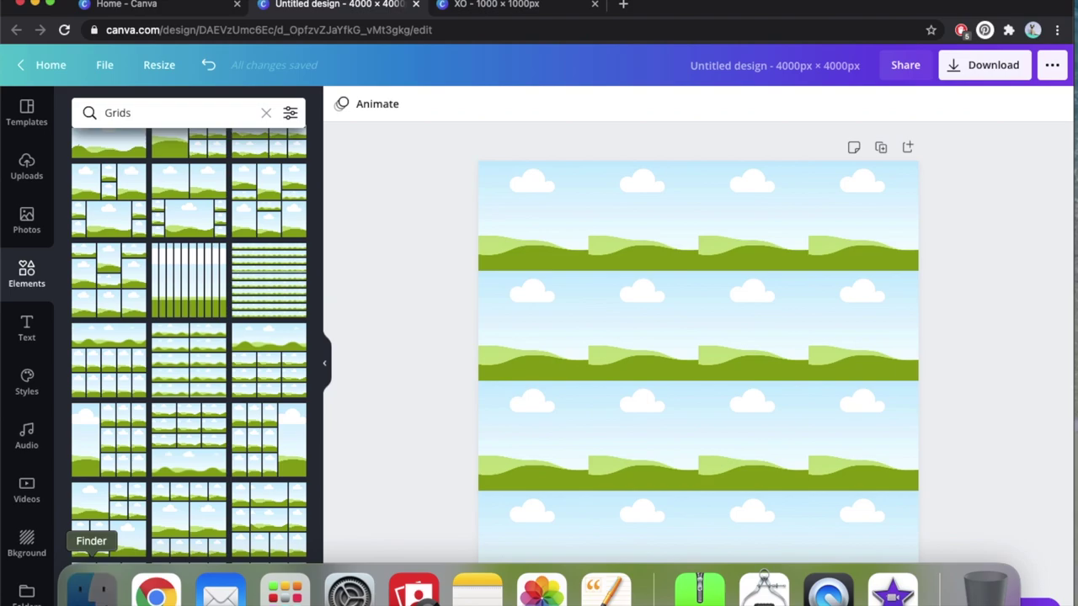
# Upload the four XO PNGs and fill the top row: lips-on-black, black XO, lips-on-white, white-on-blue XO
pyautogui.moveTo(825, 409); pyautogui.dragTo(147, 291)
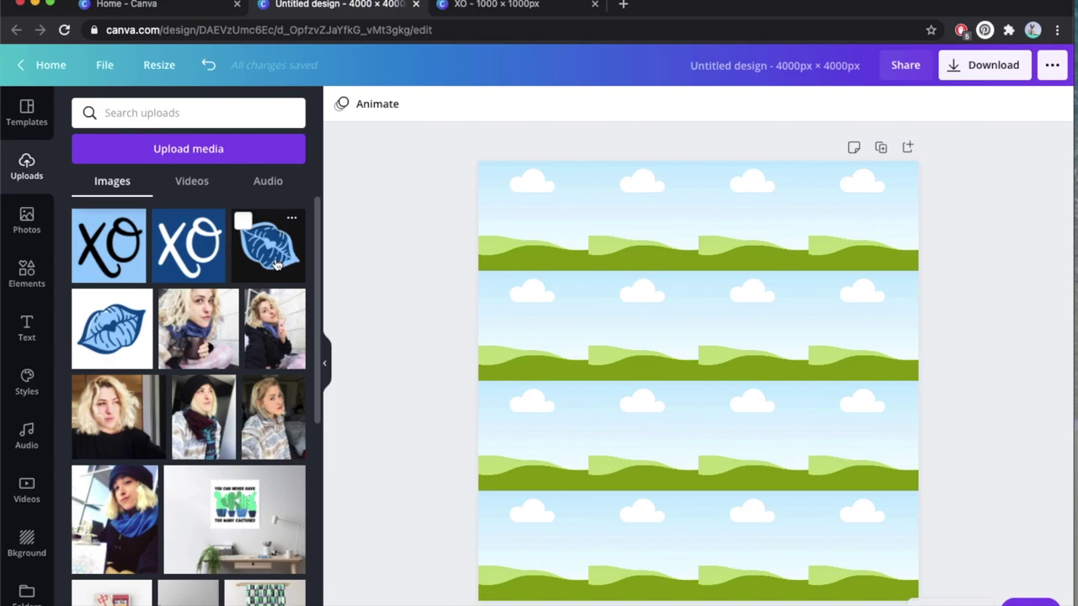
pyautogui.moveTo(294, 264); pyautogui.dragTo(523, 236)
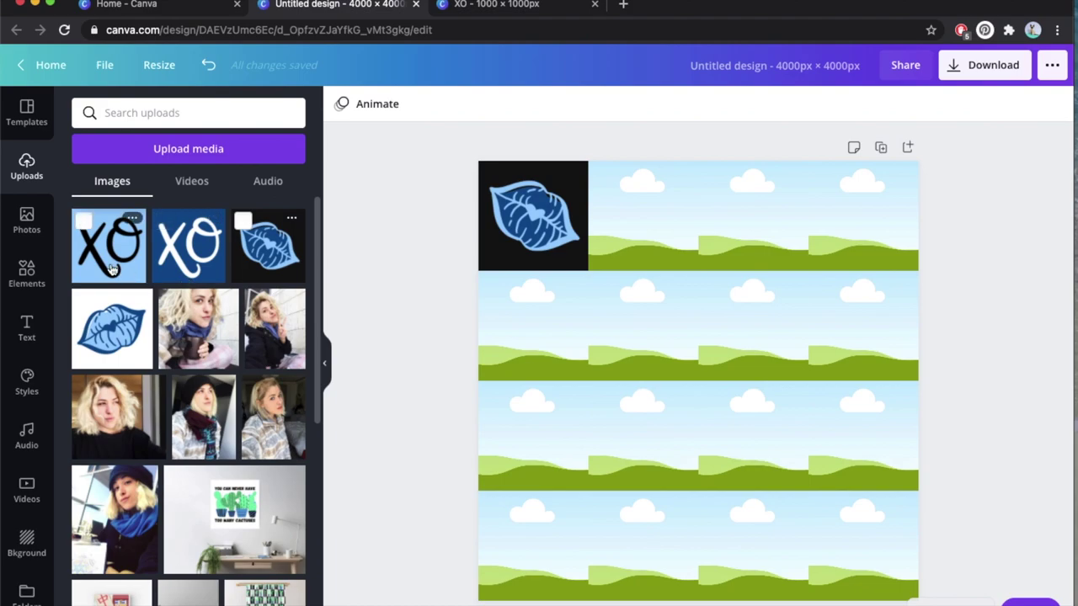
pyautogui.moveTo(110, 267); pyautogui.dragTo(643, 219)
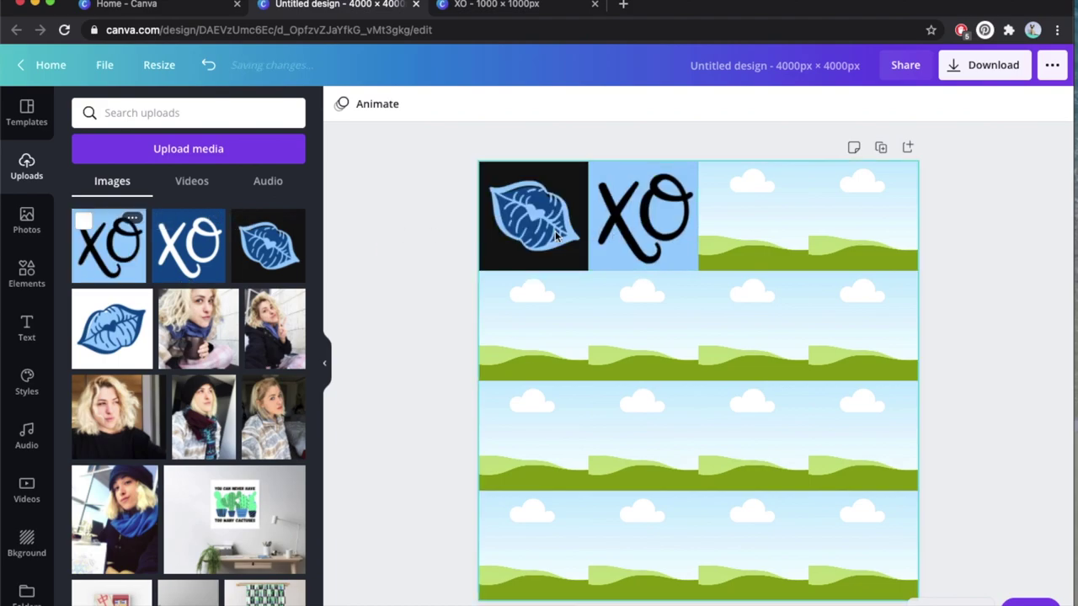
pyautogui.moveTo(125, 354); pyautogui.dragTo(754, 217)
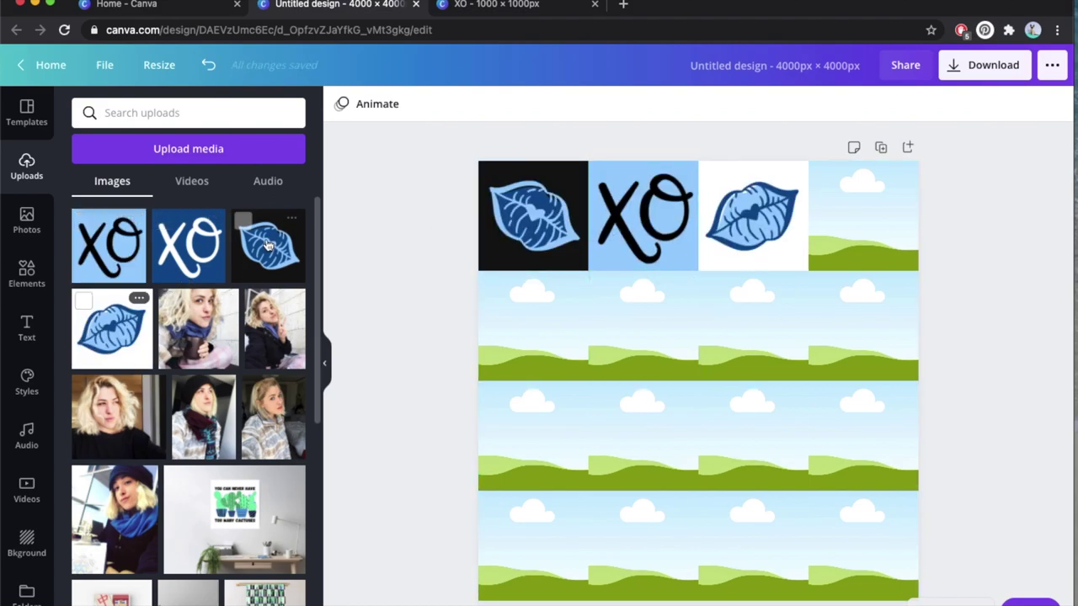
pyautogui.moveTo(224, 271); pyautogui.dragTo(890, 241)
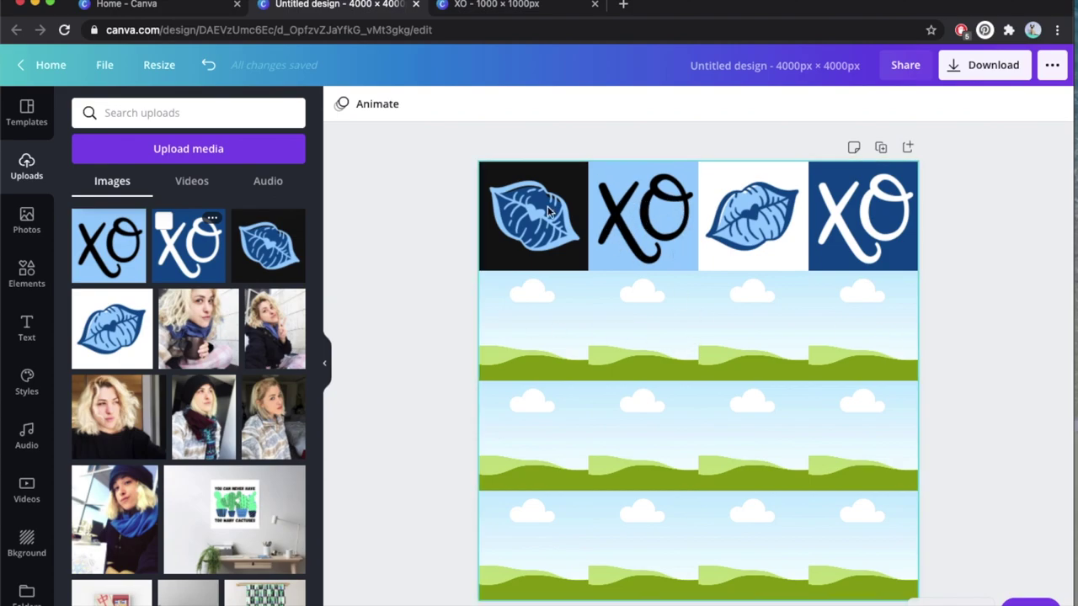
# Fill row 2 with black XO, lips-on-white, white-on-blue XO and lips-on-black
pyautogui.moveTo(107, 246); pyautogui.dragTo(533, 326)
pyautogui.moveTo(111, 328); pyautogui.dragTo(615, 354)
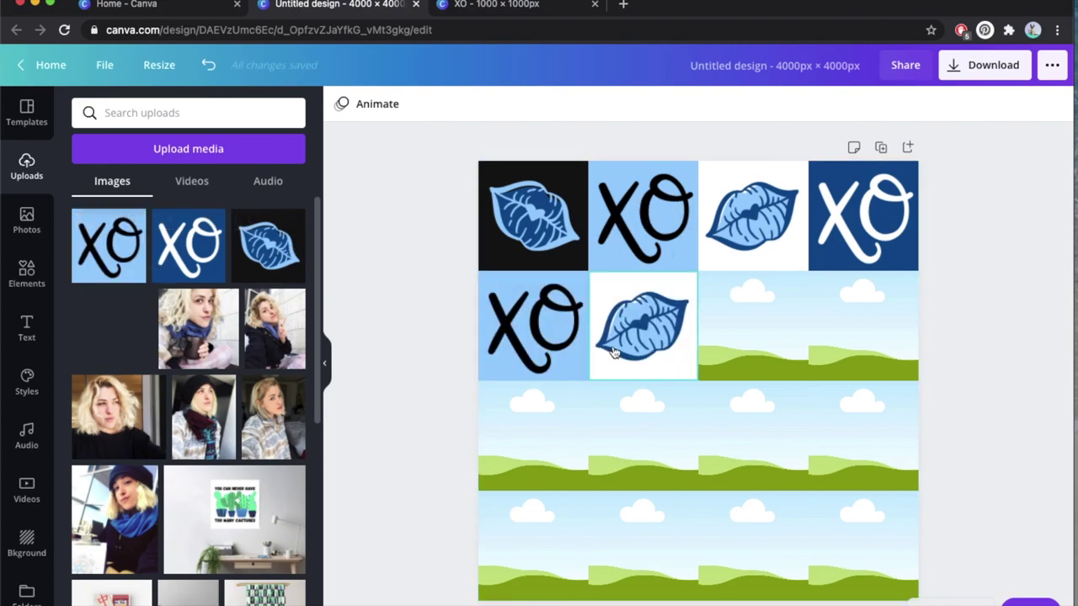
pyautogui.moveTo(190, 246); pyautogui.dragTo(721, 311)
pyautogui.moveTo(268, 246); pyautogui.dragTo(814, 309)
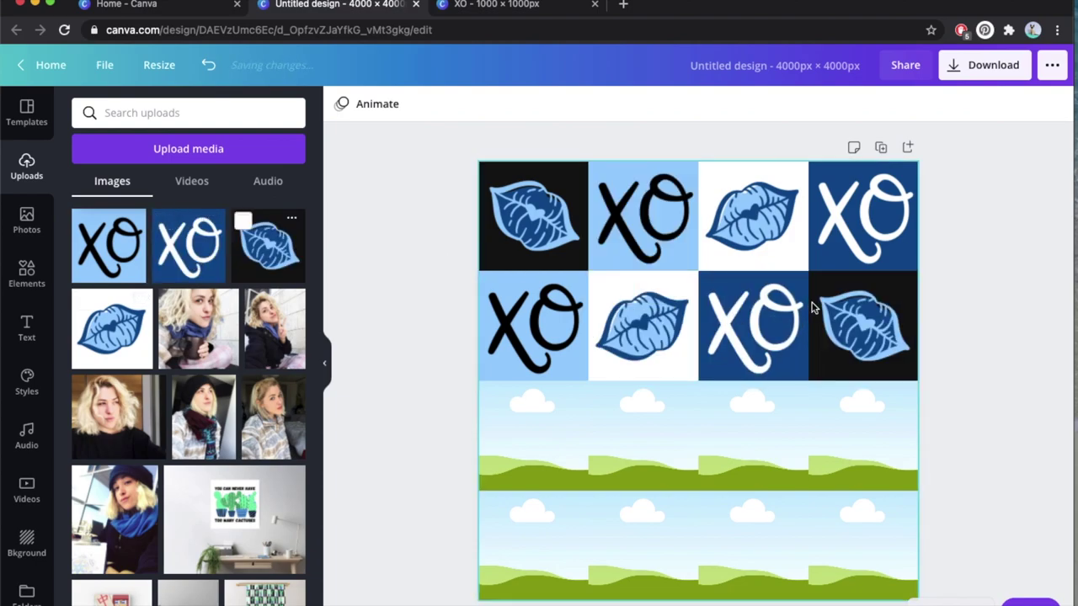
# Fill row 3 with lips-on-white, white-on-blue XO, lips-on-black and black XO
pyautogui.moveTo(112, 329); pyautogui.dragTo(499, 465)
pyautogui.moveTo(189, 246); pyautogui.dragTo(665, 451)
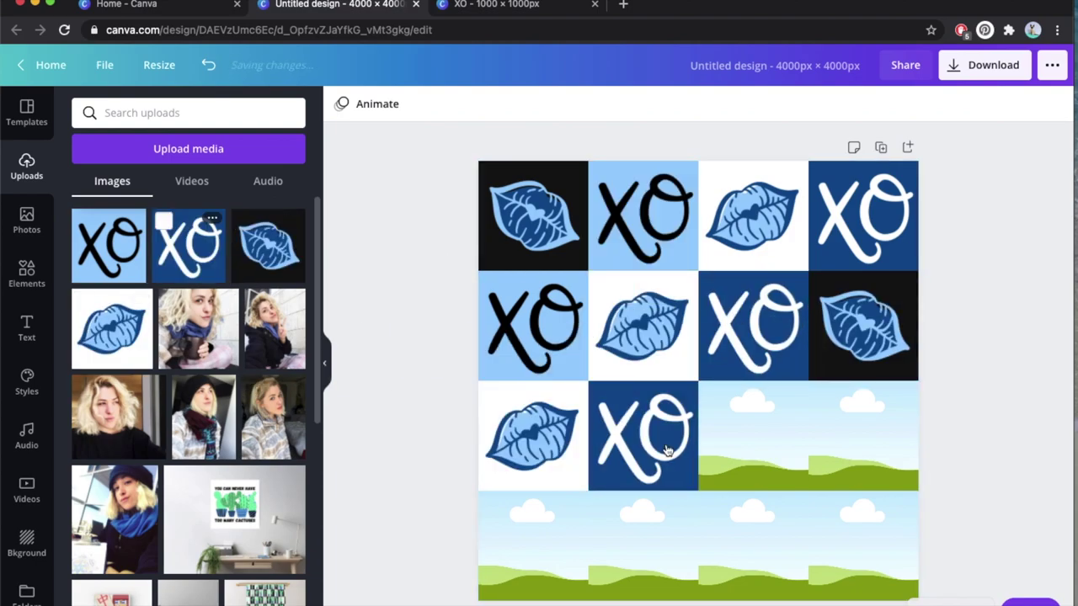
pyautogui.moveTo(267, 246); pyautogui.dragTo(753, 435)
pyautogui.moveTo(108, 246); pyautogui.dragTo(823, 434)
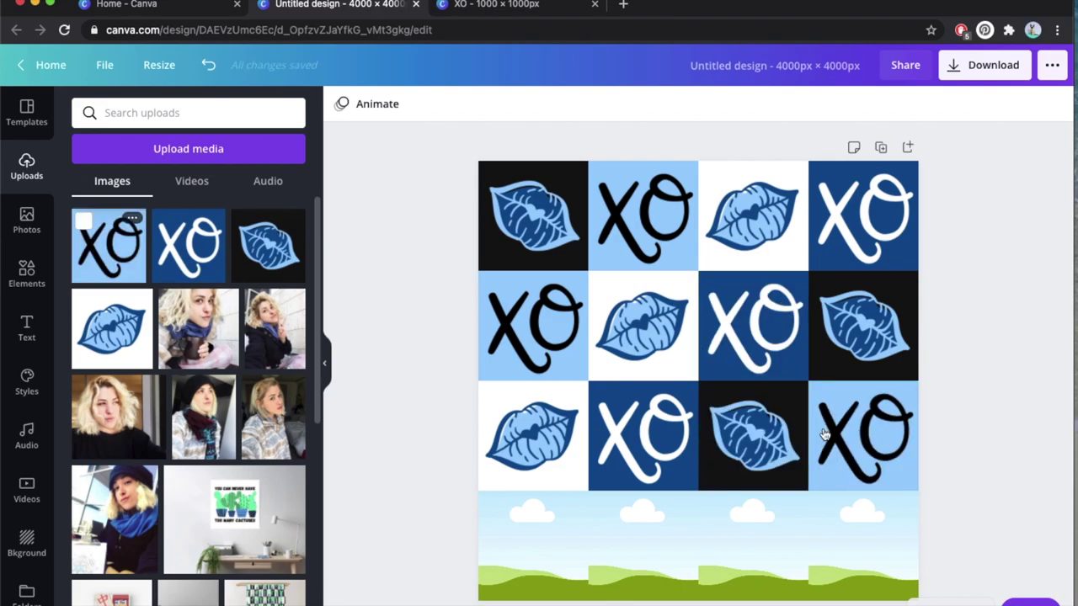
# Fill row 4 with white-on-blue XO, lips-on-black, black XO and lips-on-white
pyautogui.moveTo(189, 245); pyautogui.dragTo(532, 546)
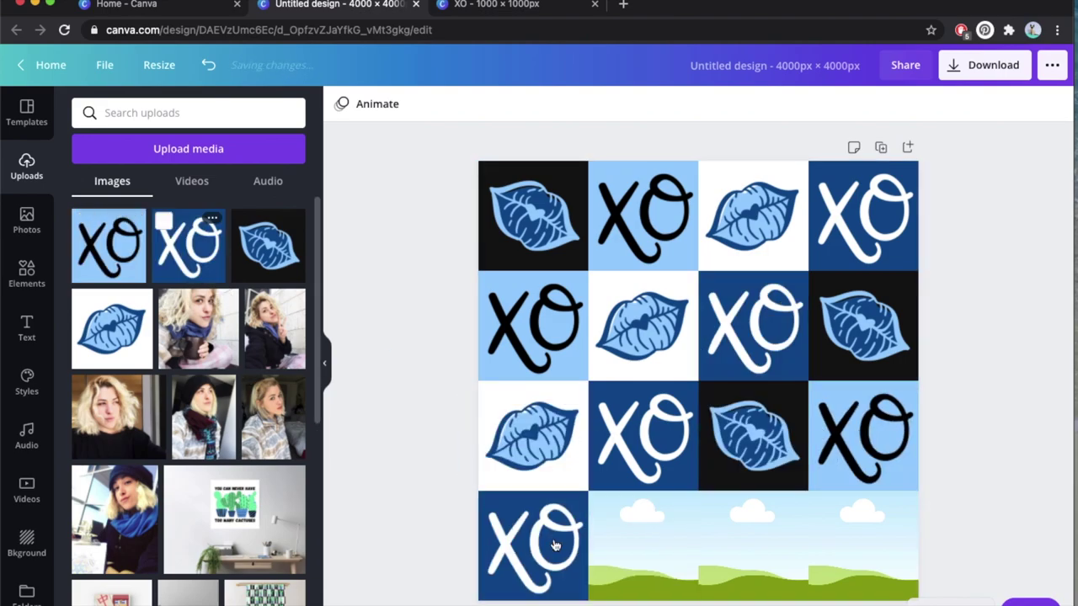
pyautogui.moveTo(267, 246); pyautogui.dragTo(649, 551)
pyautogui.moveTo(108, 246); pyautogui.dragTo(753, 543)
pyautogui.moveTo(112, 329); pyautogui.dragTo(895, 531)
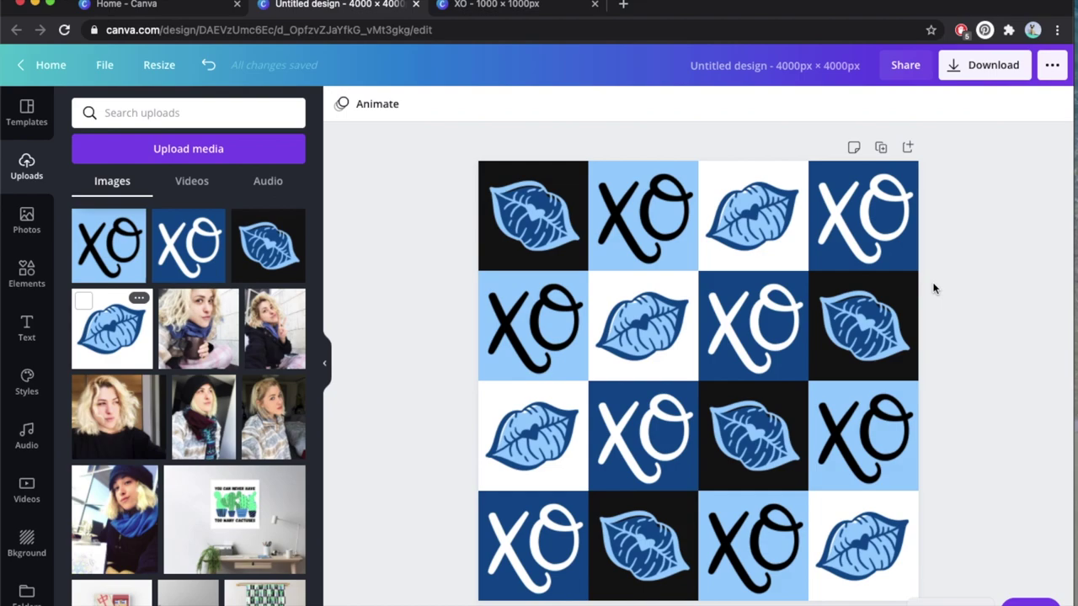
# Copy the light-blue lips from the XO design onto blank page 2
pyautogui.click(553, 8)
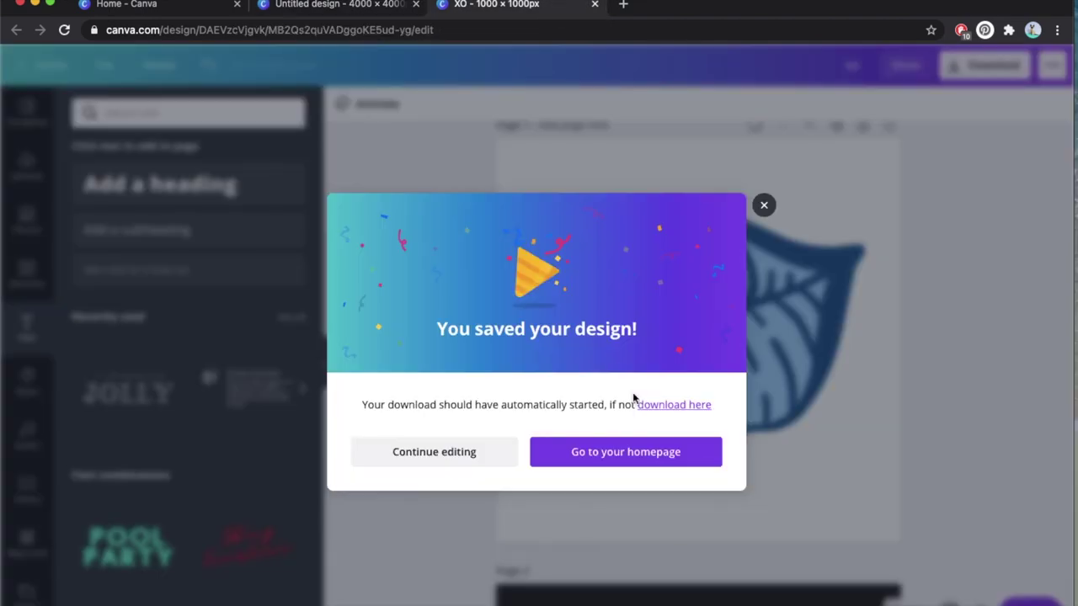
pyautogui.click(764, 206)
pyautogui.click(772, 374)
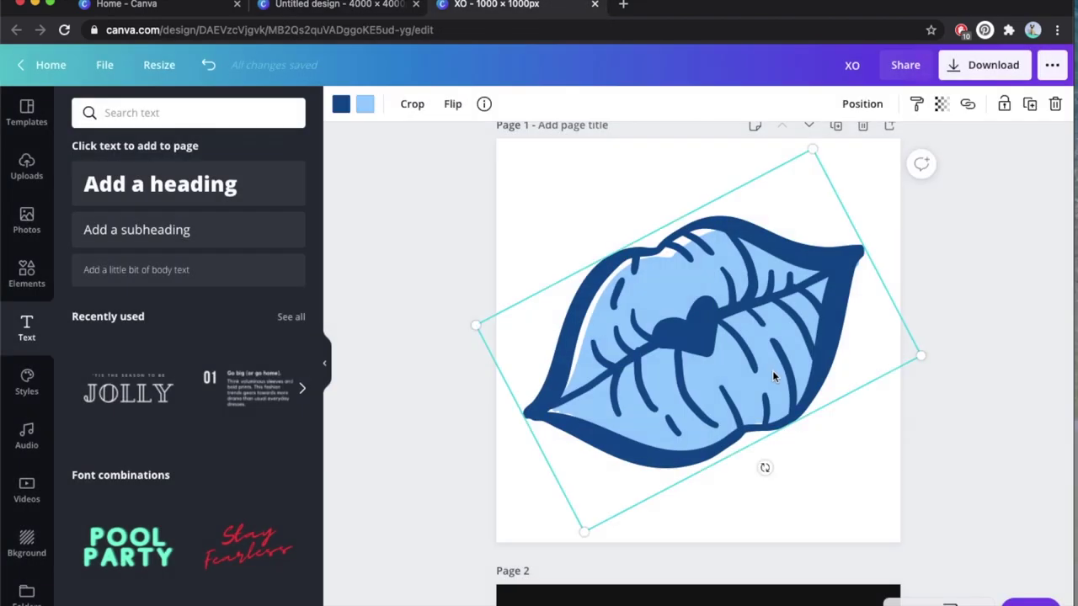
pyautogui.click(340, 8)
pyautogui.scroll(-1, 536, 397)
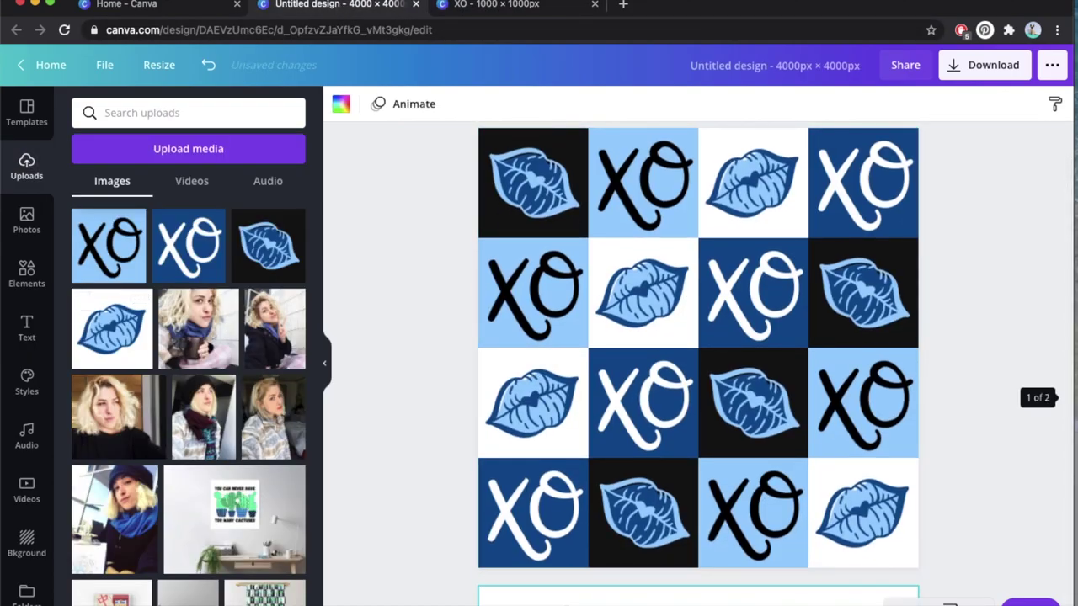
pyautogui.scroll(-5, 618, 517)
pyautogui.hotkey('ctrl', 'v')
# Paste the dark-blue lips onto page 2 beside the light-blue ones
pyautogui.click(515, 5)
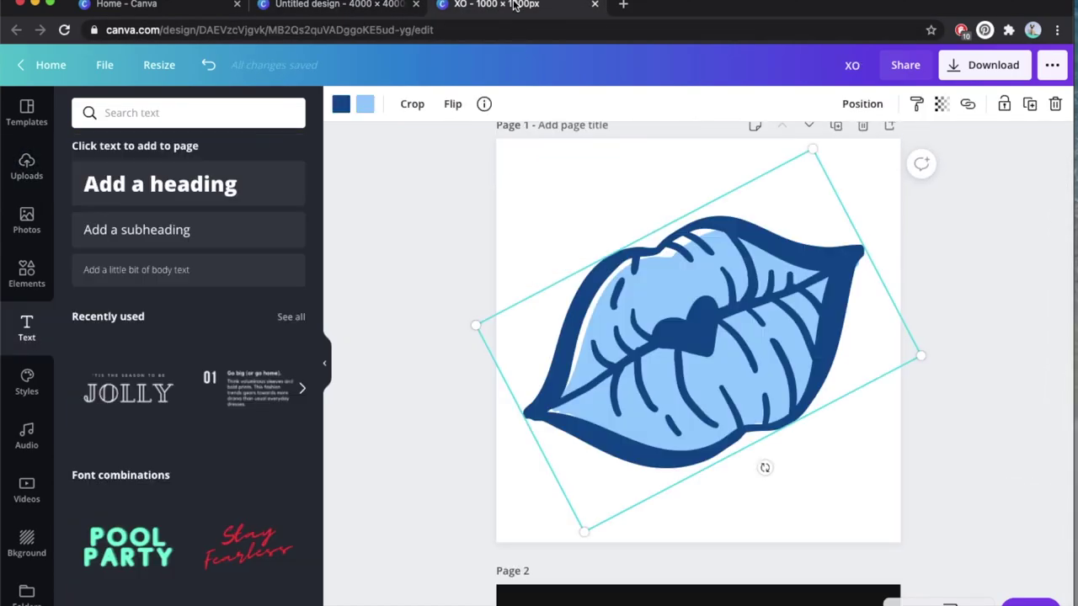
pyautogui.scroll(-6, 736, 347)
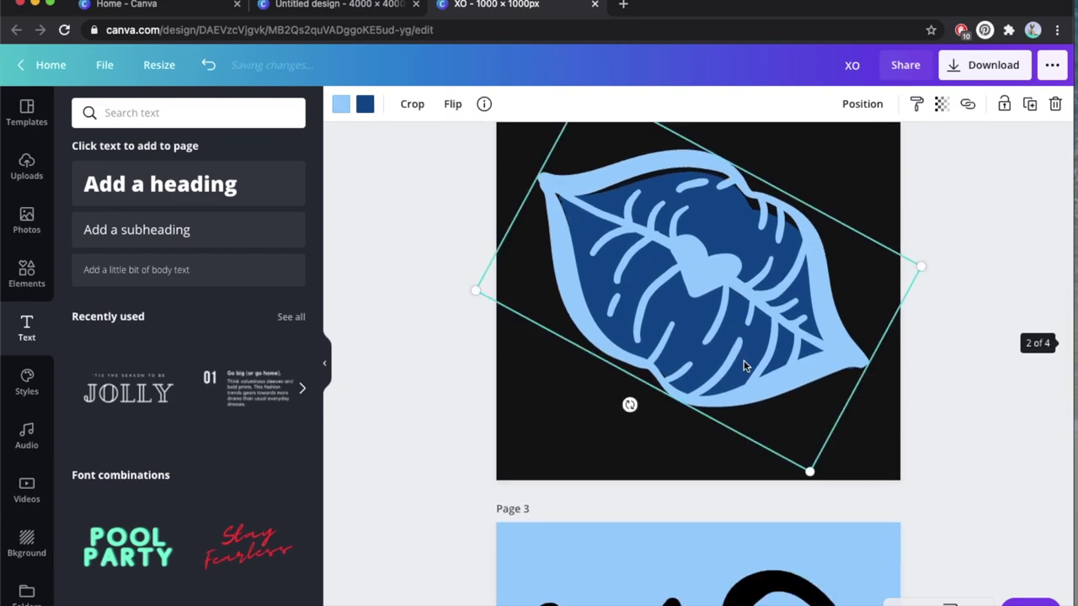
pyautogui.click(360, 7)
pyautogui.hotkey('ctrl', 'v')
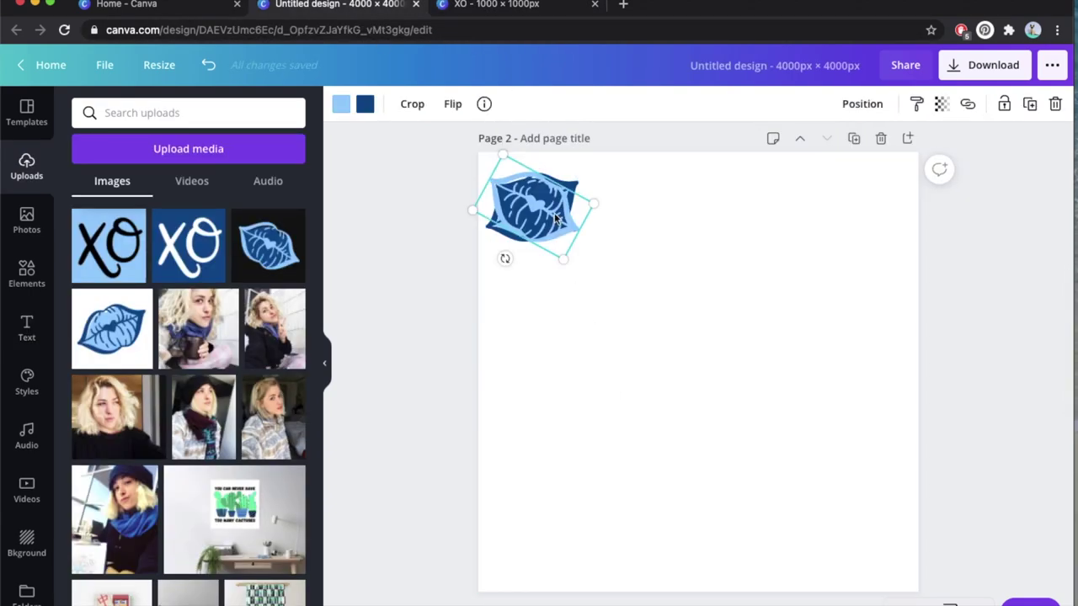
pyautogui.moveTo(528, 211); pyautogui.dragTo(628, 207)
# Paste the XO lettering from page 3 onto page 2, right of the second lips
pyautogui.click(515, 7)
pyautogui.scroll(-5, 679, 392)
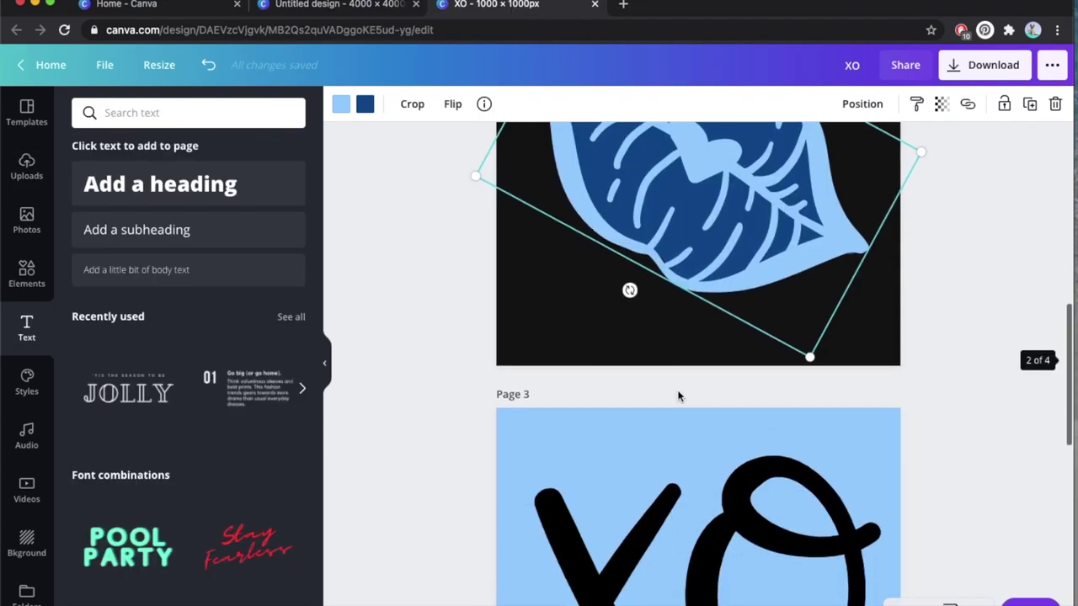
pyautogui.click(679, 440)
pyautogui.hotkey('ctrl', 'shift', 'Tab')
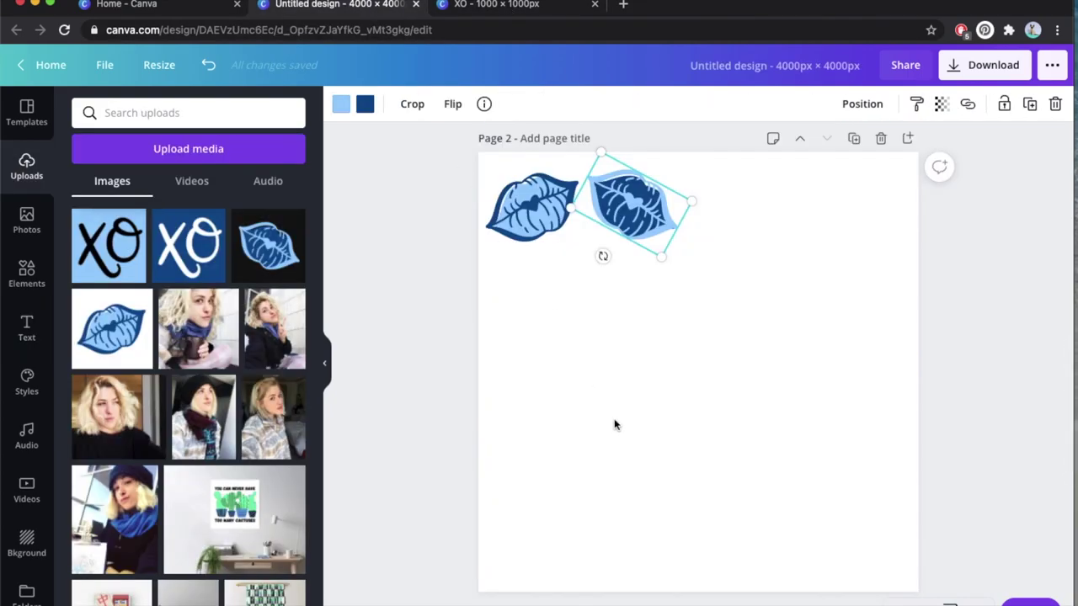
pyautogui.hotkey('ctrl', 'v')
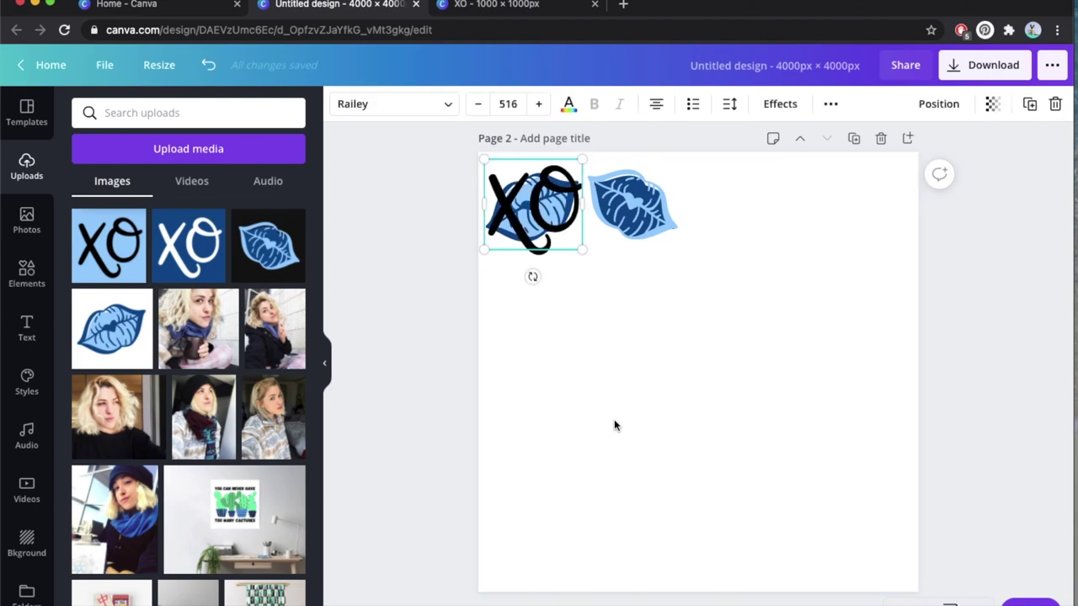
pyautogui.moveTo(539, 240); pyautogui.dragTo(753, 242)
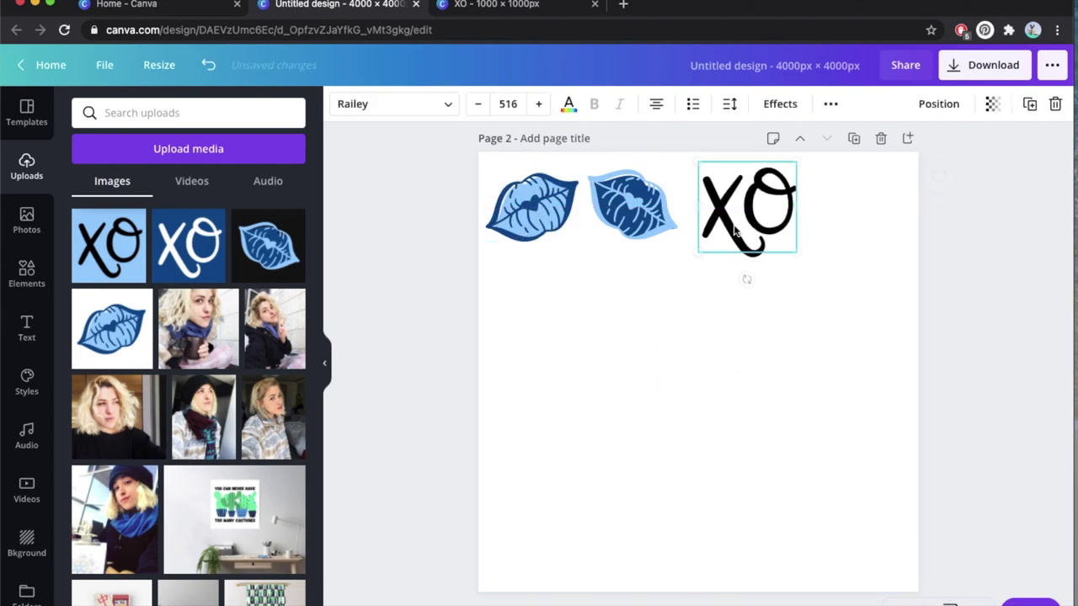
pyautogui.click(555, 215)
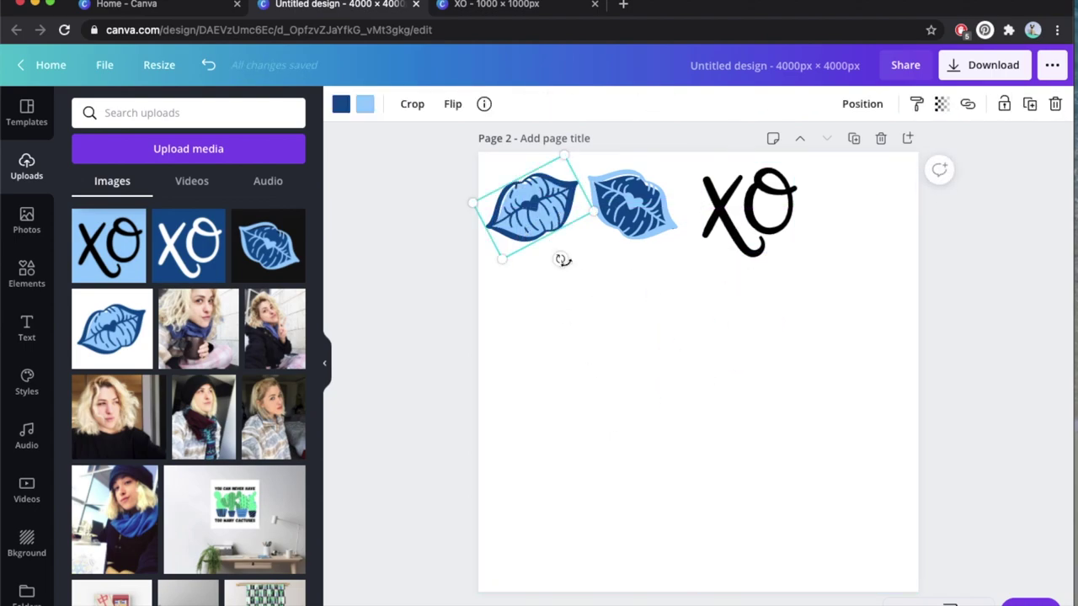
# Level the left lips to 0° and enlarge them across the page width, lower down
pyautogui.moveTo(561, 260); pyautogui.dragTo(537, 288)
pyautogui.moveTo(628, 264); pyautogui.dragTo(903, 421)
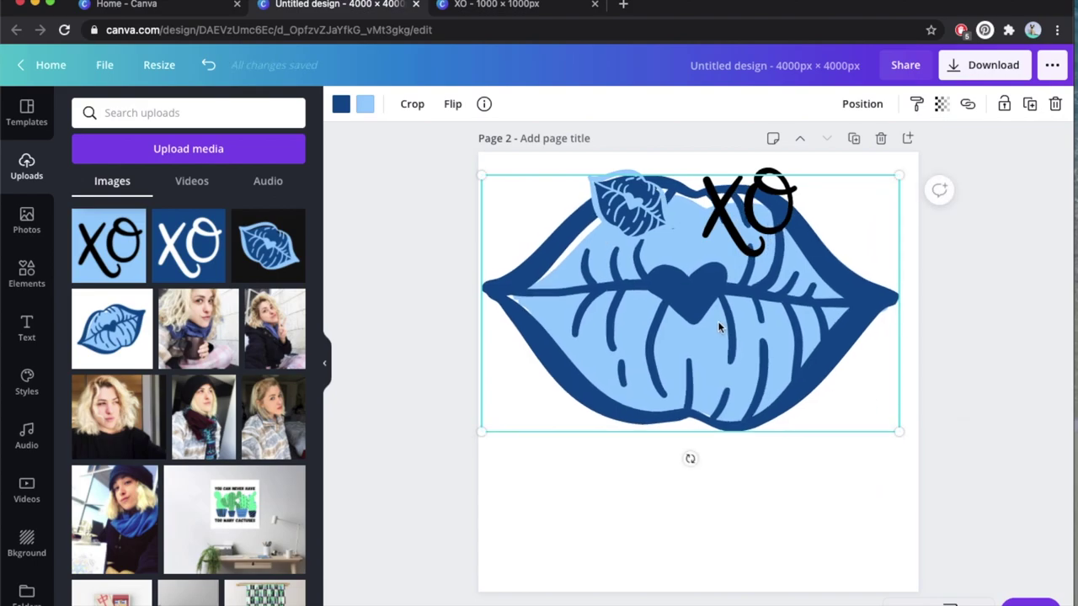
pyautogui.moveTo(717, 328); pyautogui.dragTo(725, 397)
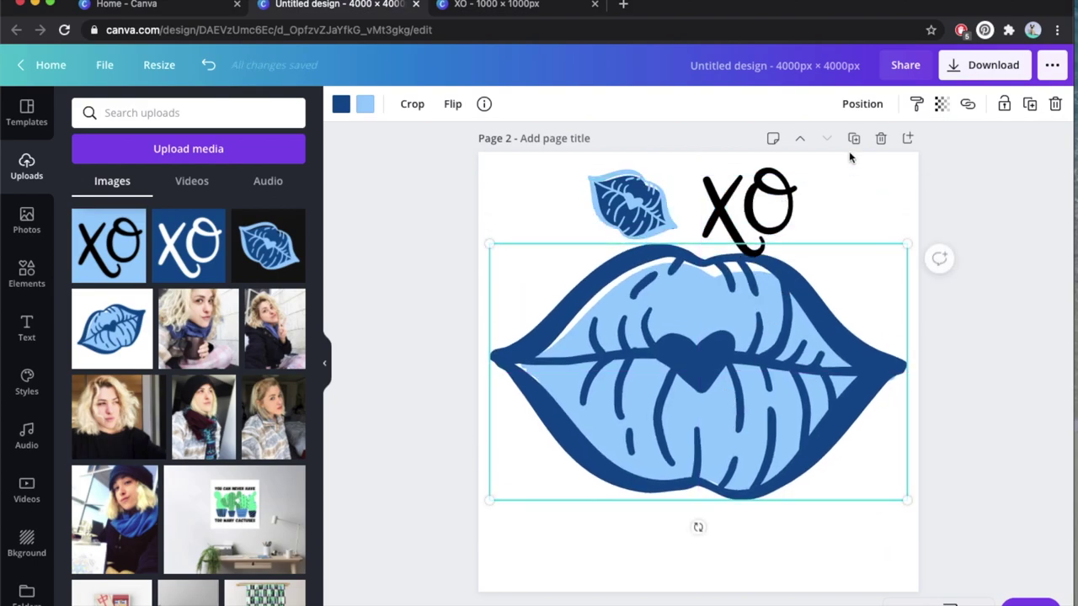
pyautogui.click(854, 196)
# Move the Railey XO lettering below the big lips and extend it to read XOXO
pyautogui.moveTo(762, 210); pyautogui.dragTo(674, 453)
pyautogui.scroll(3, 674, 452)
pyautogui.scroll(3, 674, 452)
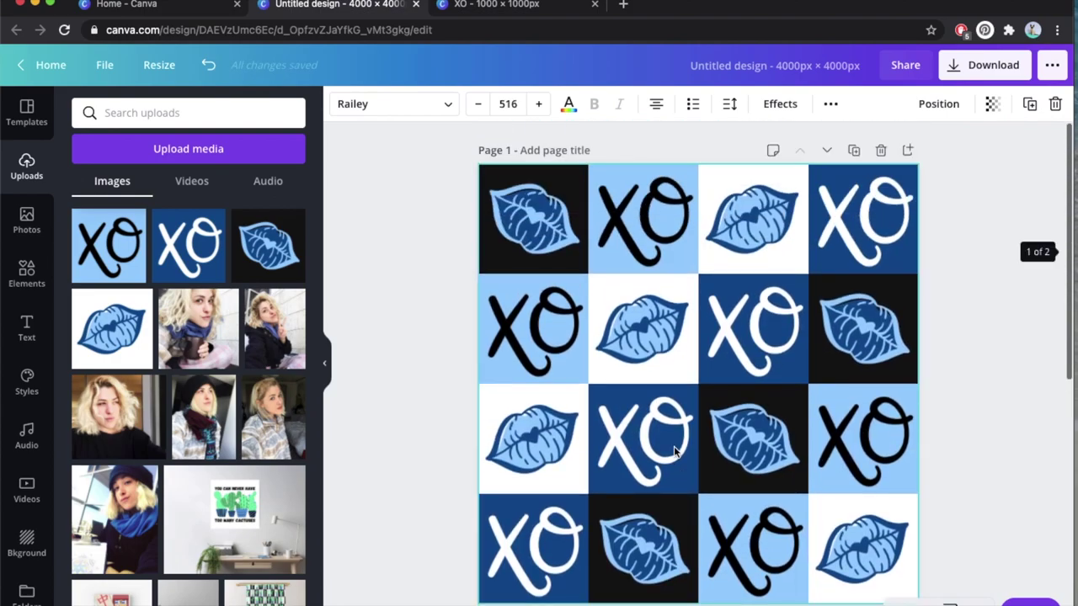
pyautogui.scroll(-5, 685, 450)
pyautogui.scroll(-1, 686, 452)
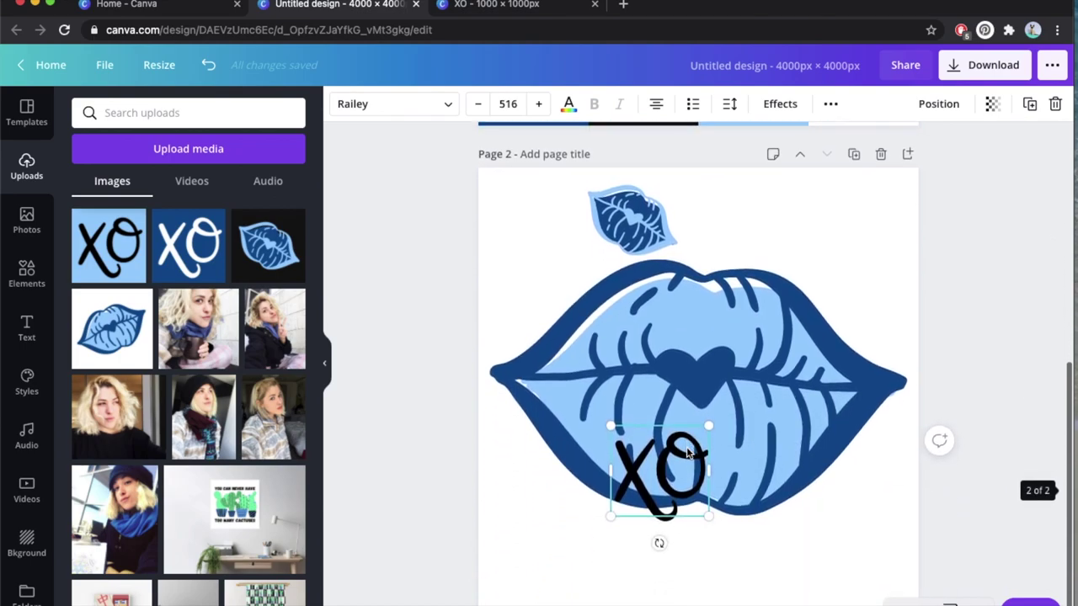
pyautogui.moveTo(682, 476); pyautogui.dragTo(897, 526)
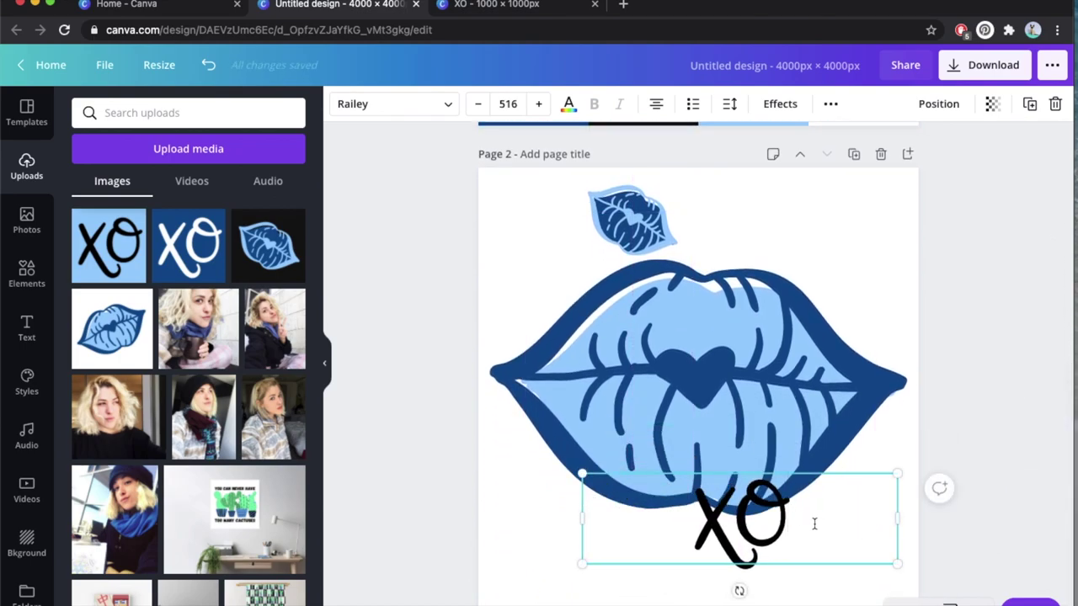
pyautogui.write('xo')
pyautogui.press('BackSpace')
pyautogui.press('BackSpace')
pyautogui.write('XO')
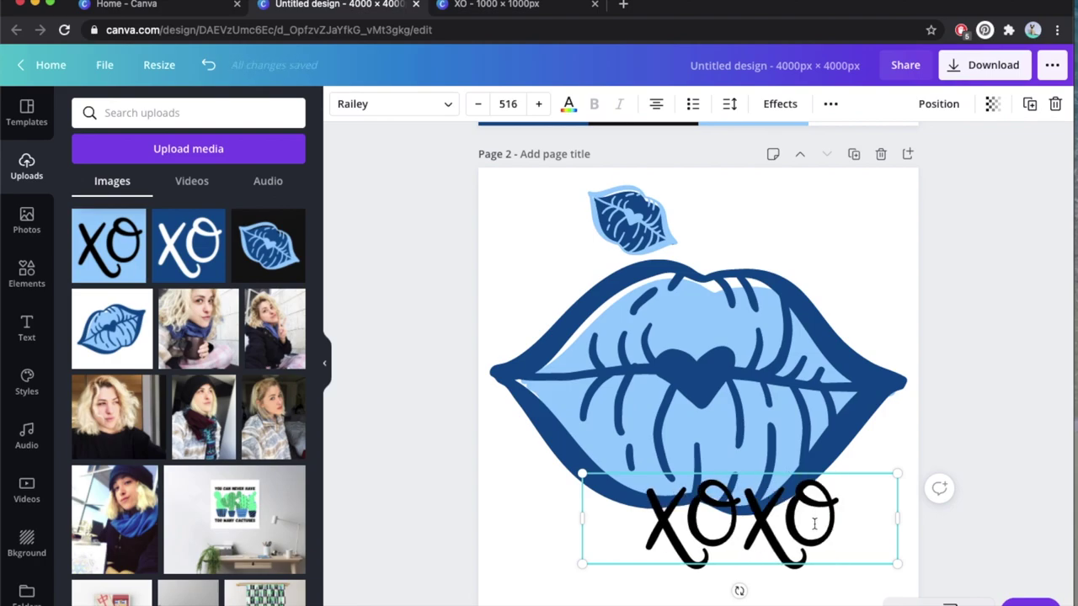
pyautogui.scroll(-1, 768, 206)
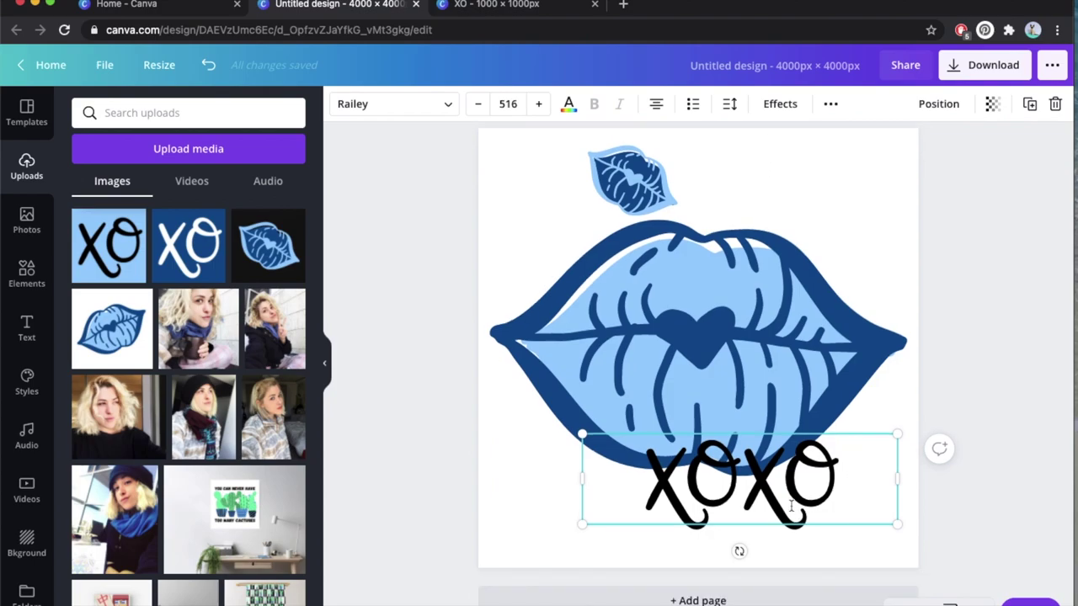
# Apply a Curve effect of 42 to XOXO, then enlarge and centre it on the lips
pyautogui.doubleClick(746, 480)
pyautogui.click(780, 103)
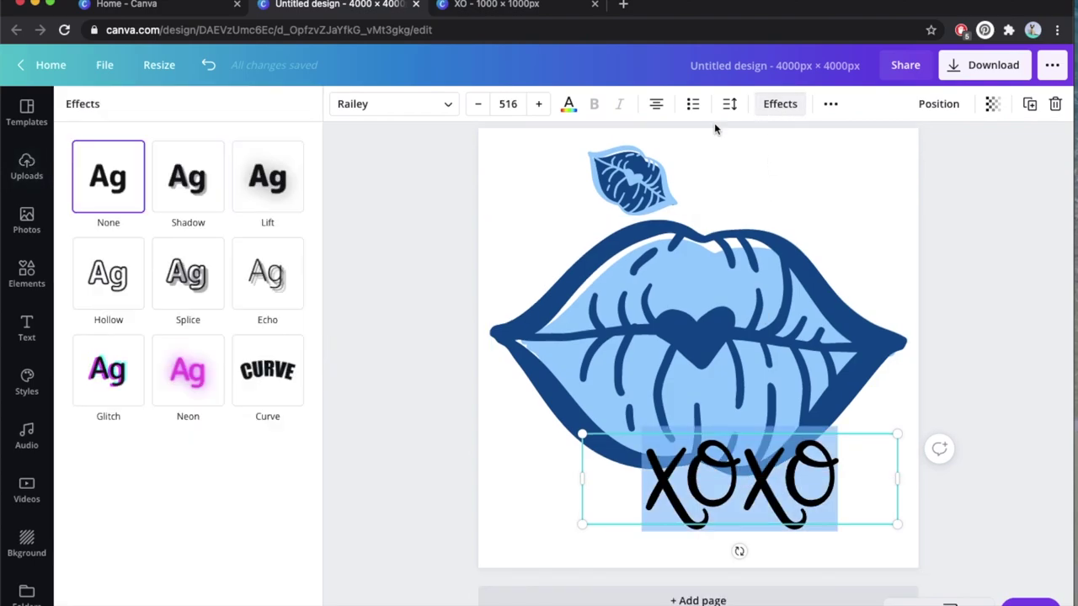
pyautogui.click(266, 380)
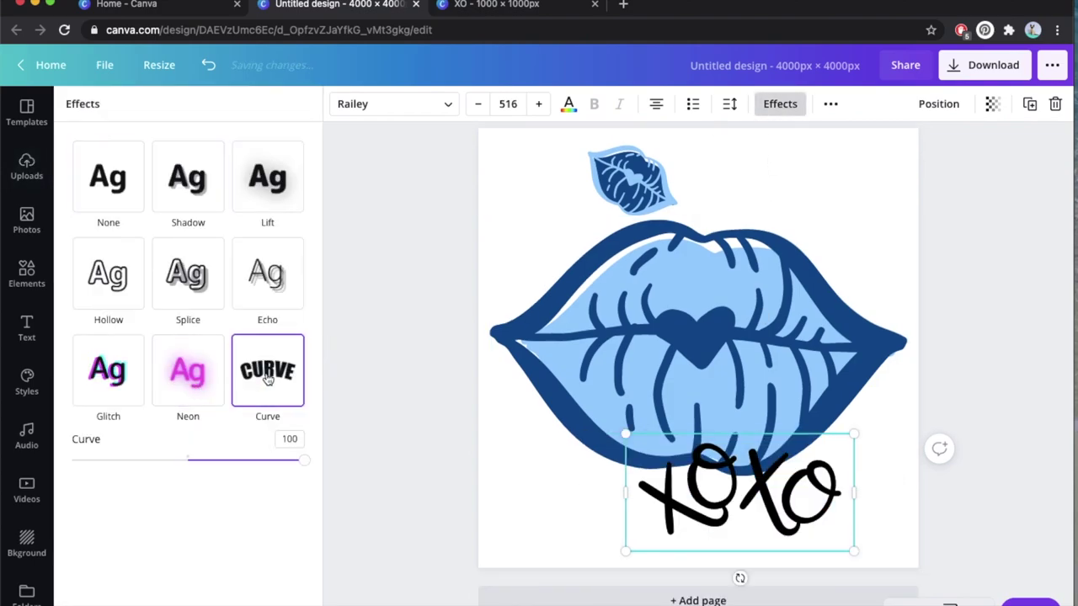
pyautogui.click(238, 462)
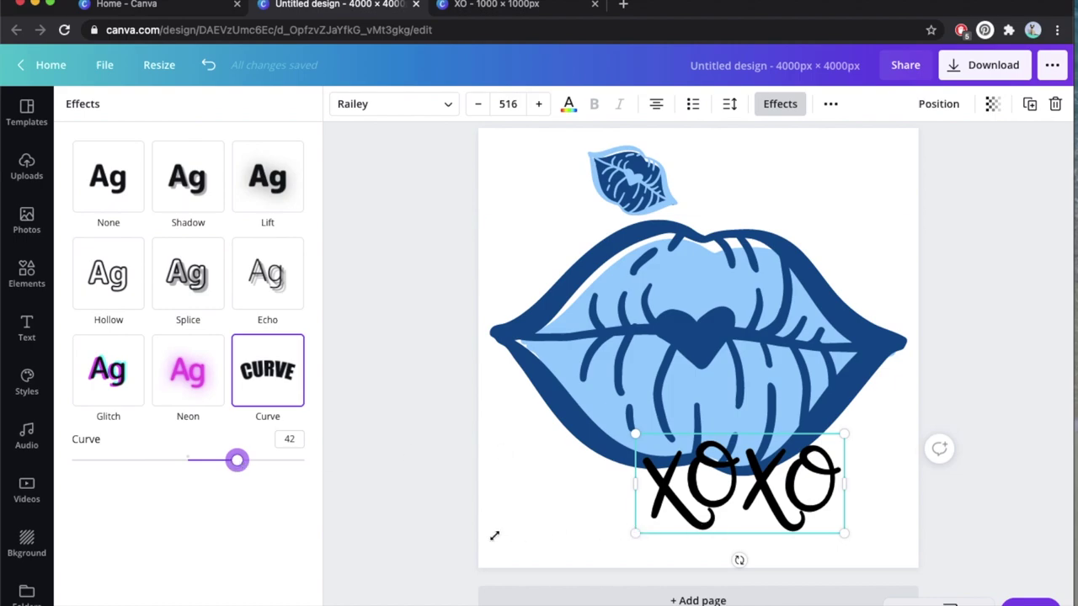
pyautogui.moveTo(494, 536); pyautogui.dragTo(489, 589)
pyautogui.moveTo(773, 495); pyautogui.dragTo(782, 473)
pyautogui.moveTo(877, 374); pyautogui.dragTo(915, 355)
pyautogui.moveTo(794, 456); pyautogui.dragTo(787, 457)
# Move the small lips from page 2 onto a new blank page
pyautogui.click(604, 157)
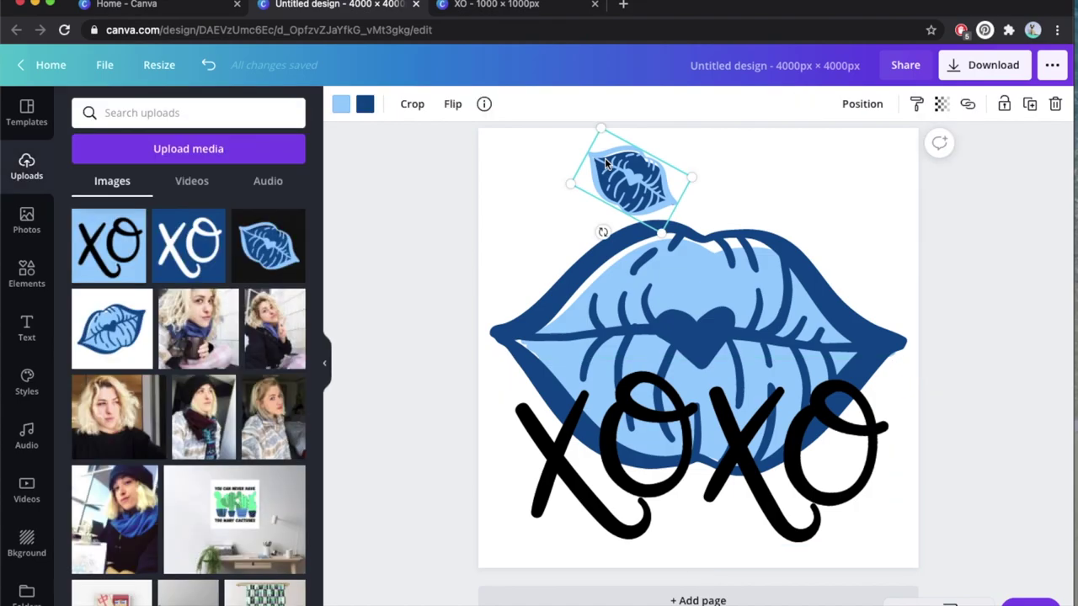
pyautogui.hotkey('ctrl', 'c')
pyautogui.click(591, 594)
pyautogui.hotkey('ctrl', 'v')
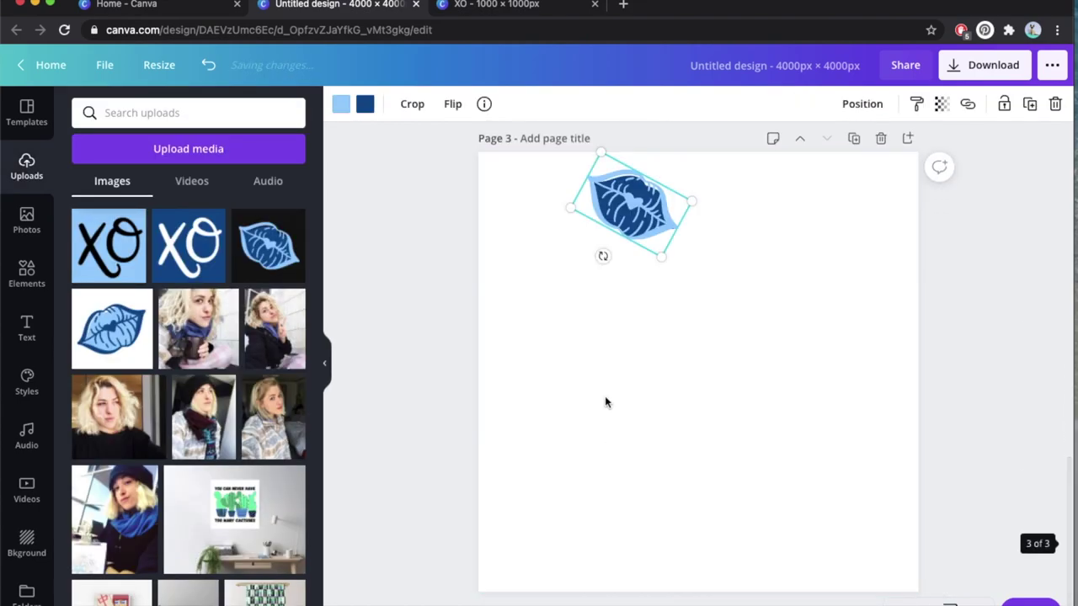
pyautogui.scroll(8, 604, 402)
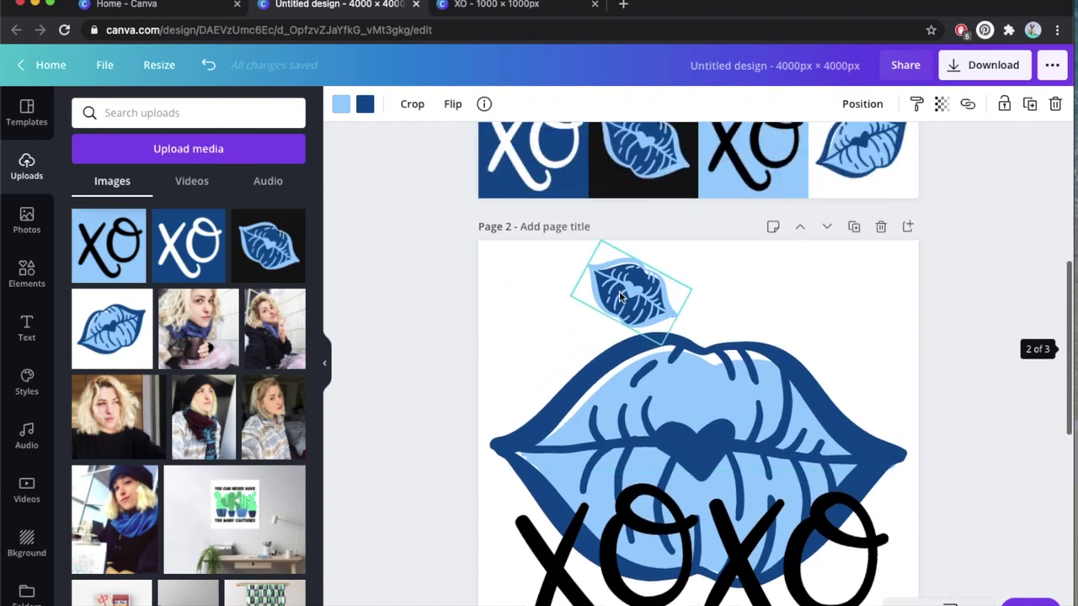
pyautogui.press('Delete')
pyautogui.scroll(-3, 650, 315)
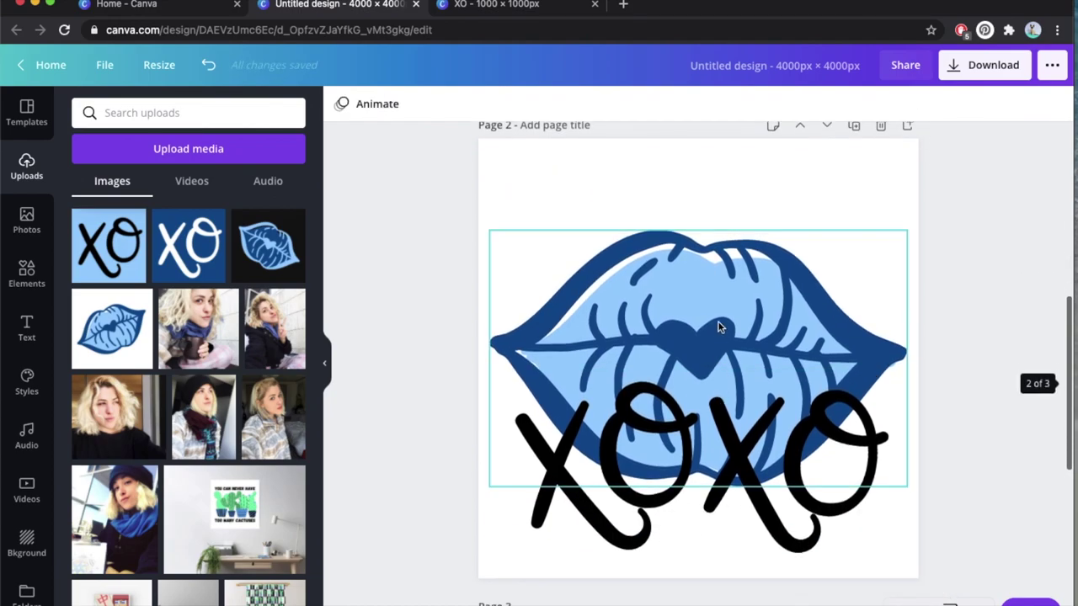
pyautogui.moveTo(718, 327); pyautogui.dragTo(718, 271)
# Duplicate page 2 and swap the lips' light-blue and dark-blue colours on the copy
pyautogui.press('super+z')
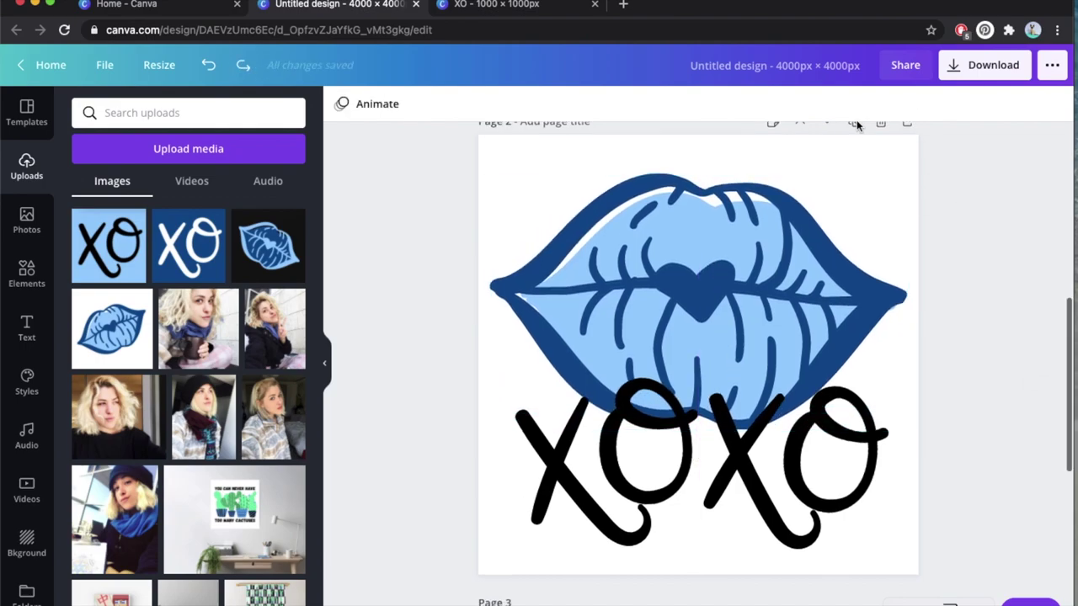
pyautogui.click(854, 122)
pyautogui.click(720, 306)
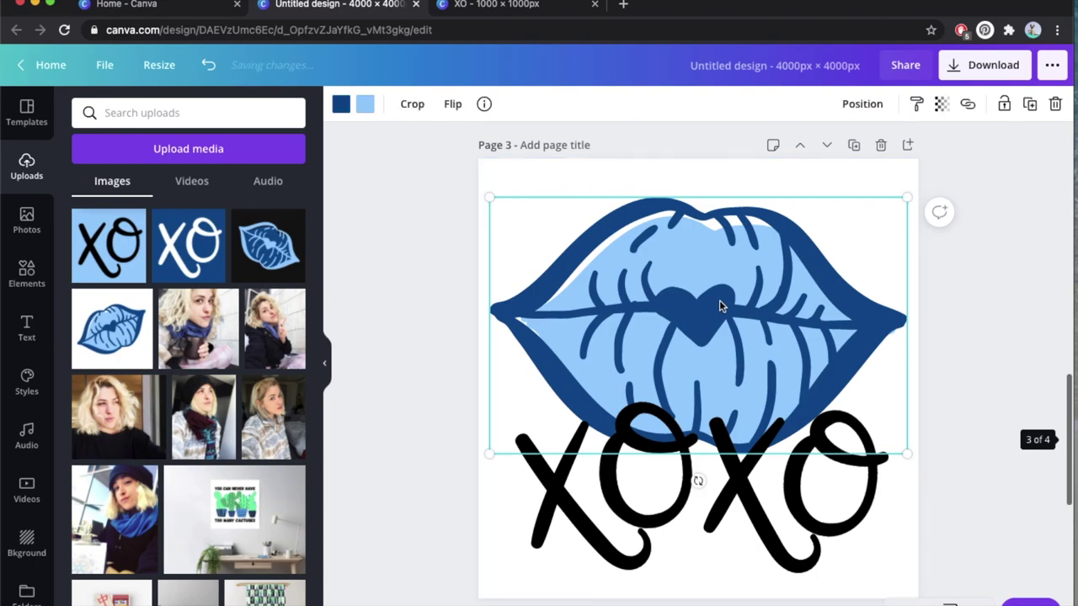
pyautogui.click(361, 105)
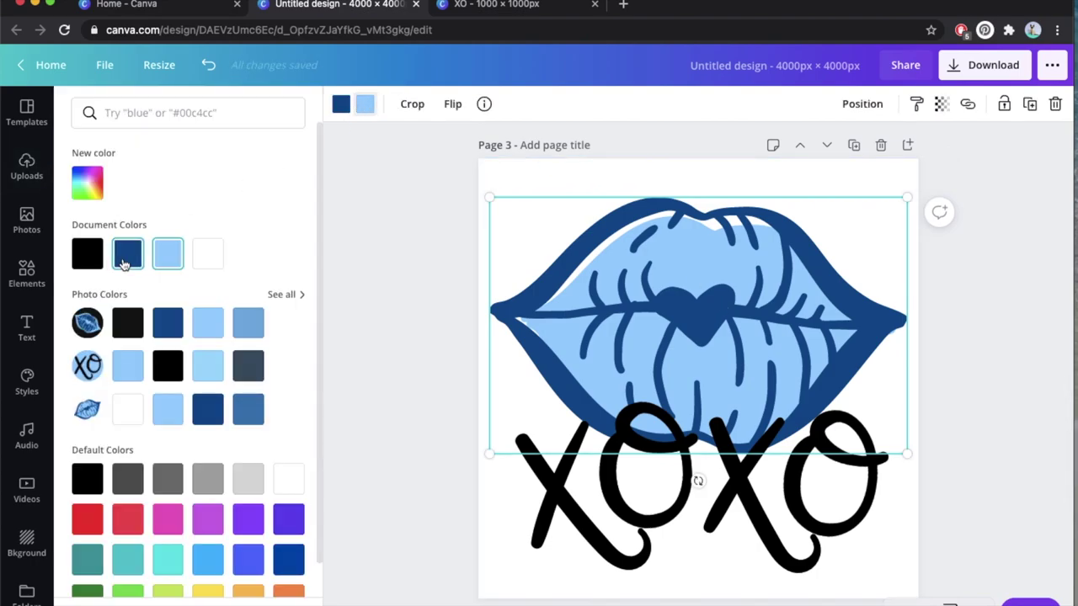
pyautogui.click(124, 261)
pyautogui.click(341, 105)
pyautogui.click(168, 253)
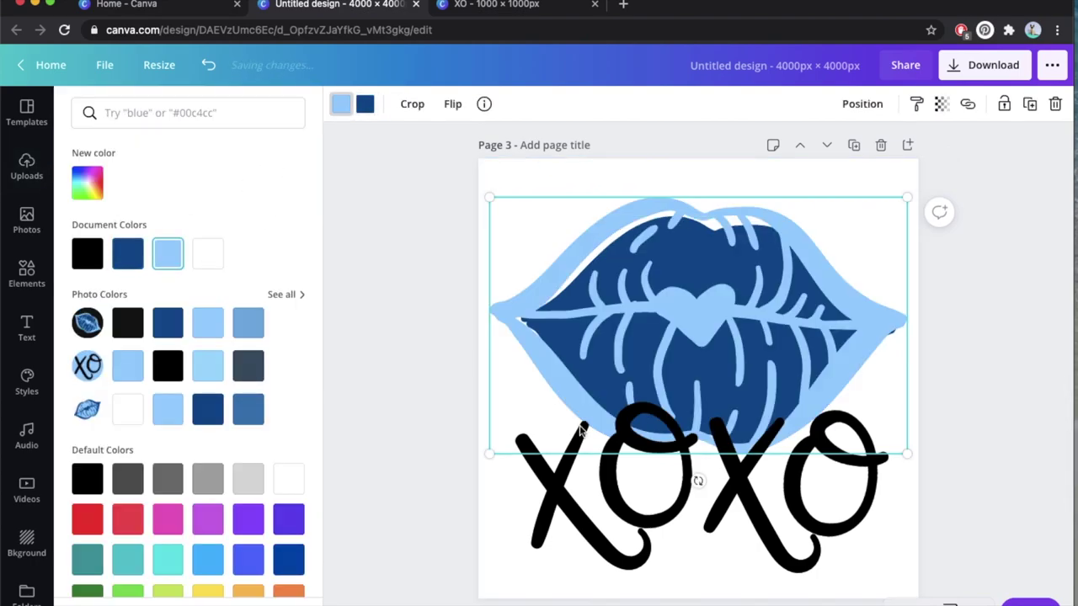
# Change the XOXO text colour to white on the duplicated page
pyautogui.click(581, 430)
pyautogui.click(569, 104)
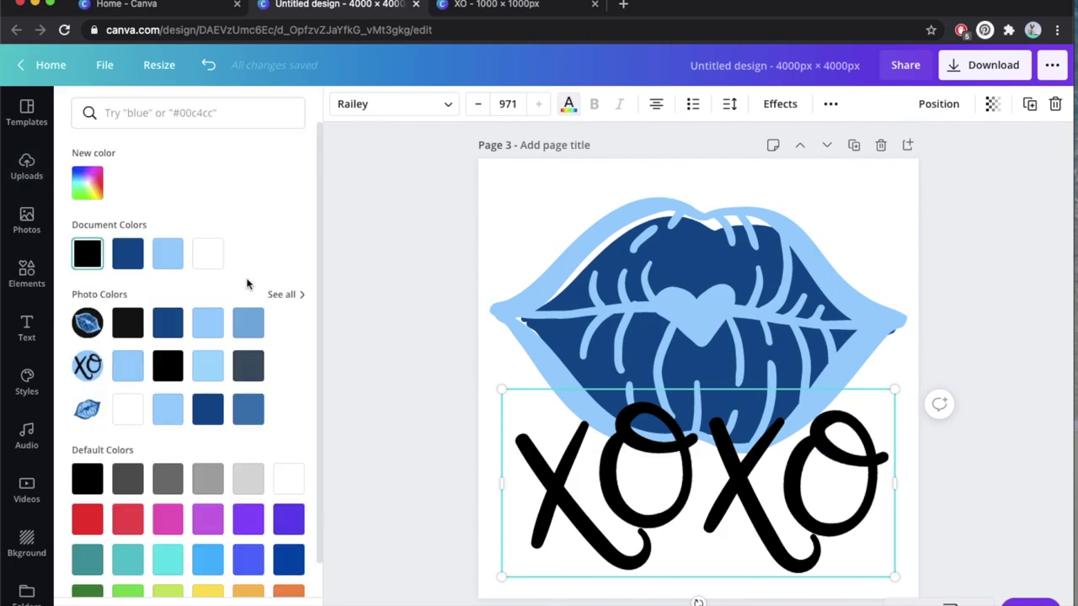
pyautogui.click(215, 264)
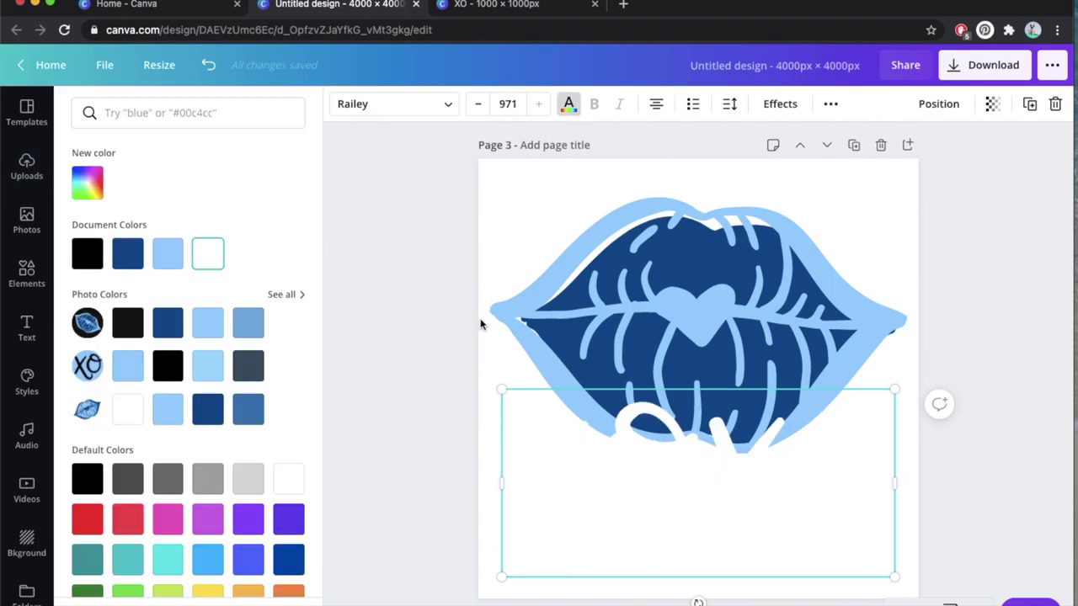
pyautogui.click(434, 336)
pyautogui.click(442, 369)
pyautogui.scroll(-5, 442, 369)
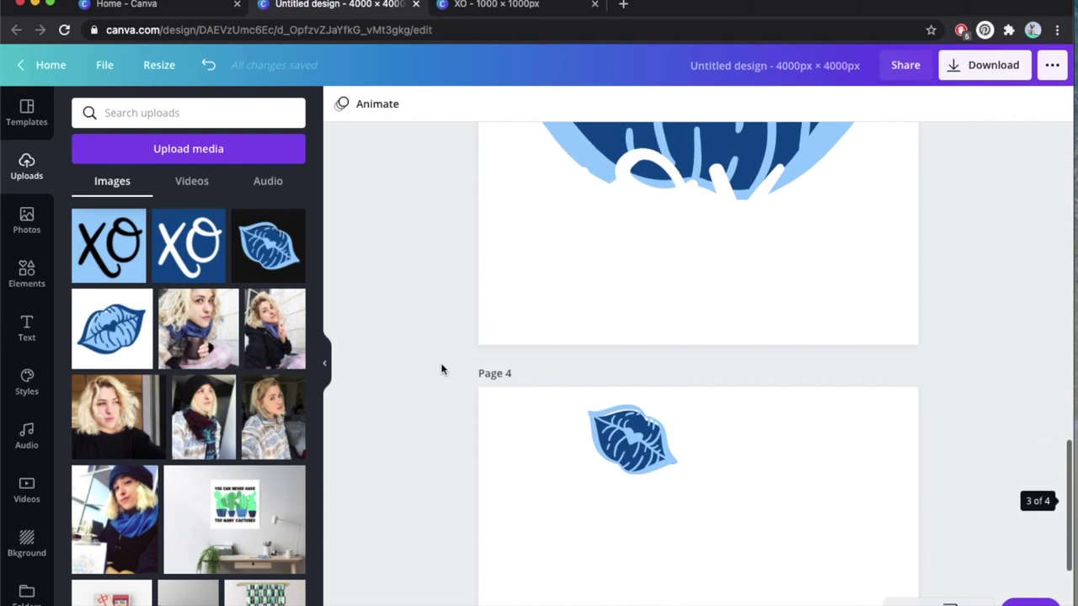
# Delete the small lips graphic from page 4
pyautogui.click(661, 299)
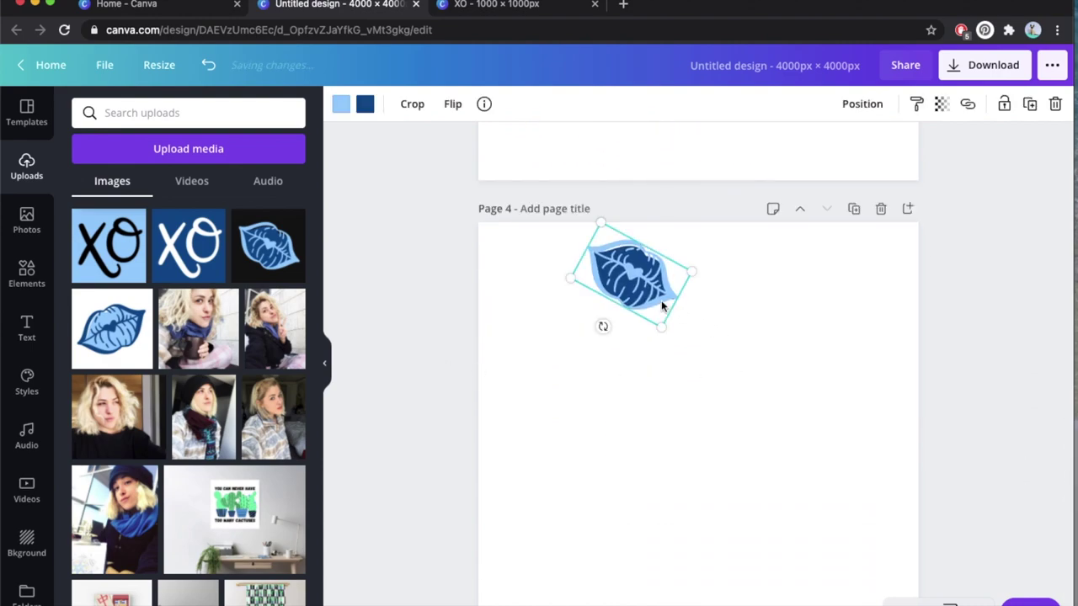
pyautogui.press('Delete')
pyautogui.scroll(1, 661, 299)
pyautogui.scroll(10, 661, 299)
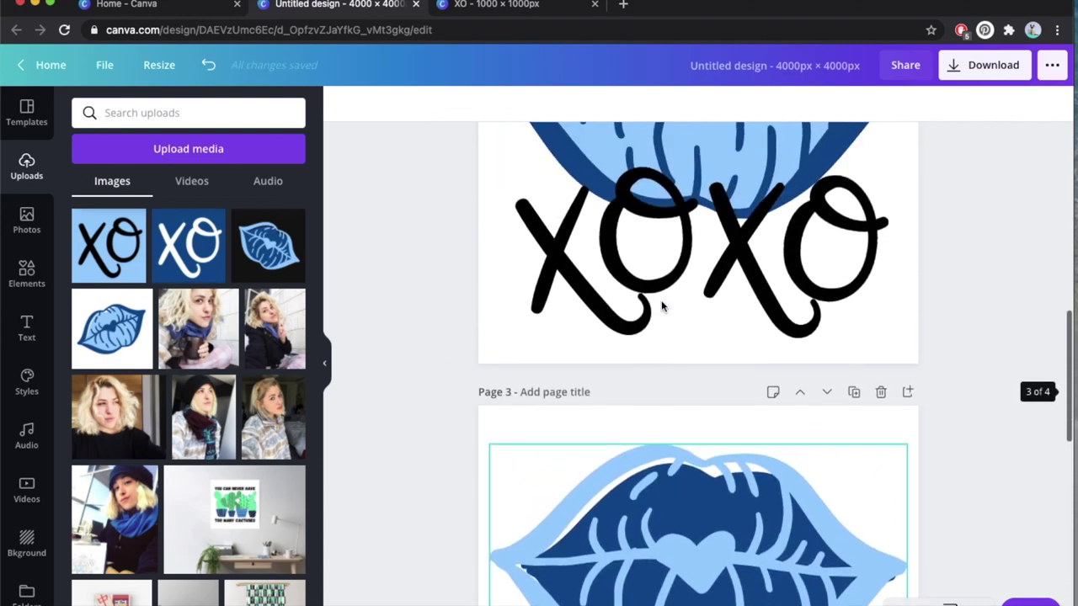
pyautogui.scroll(-4, 661, 299)
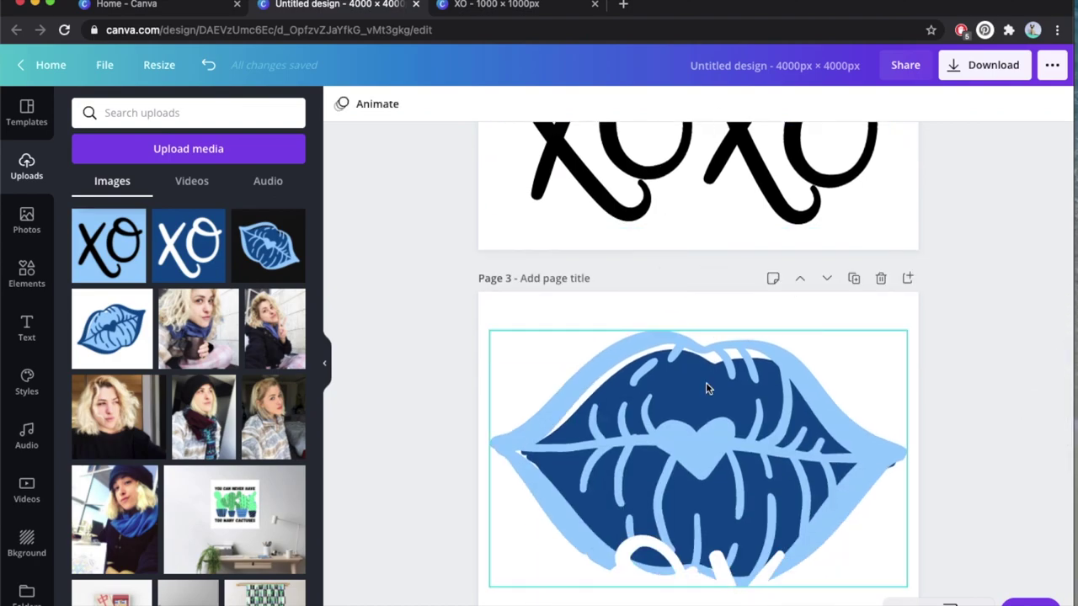
pyautogui.scroll(4, 705, 382)
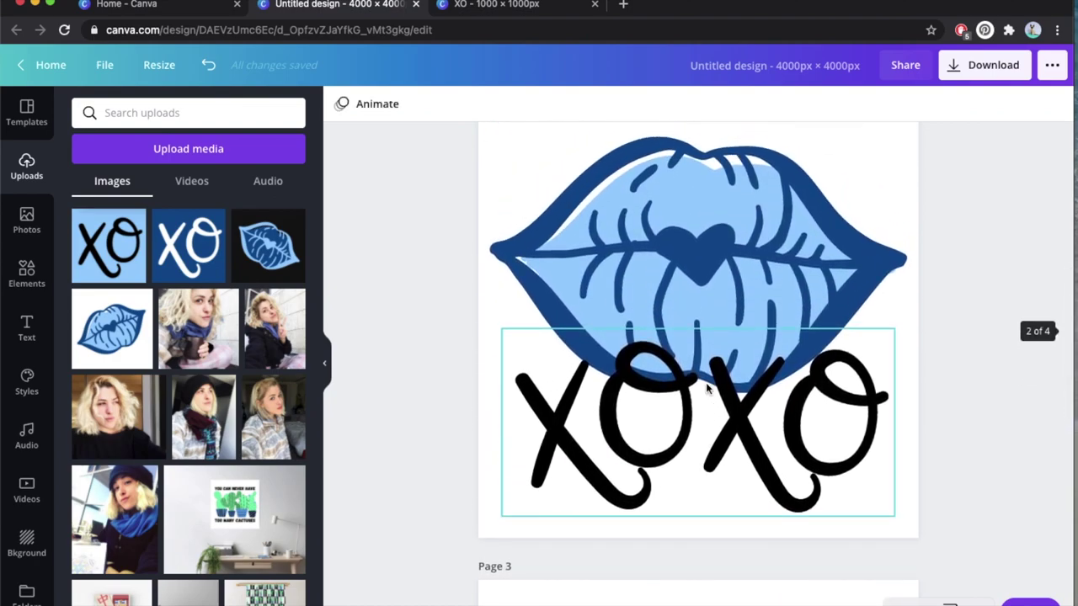
pyautogui.scroll(5, 706, 382)
pyautogui.scroll(-5, 706, 382)
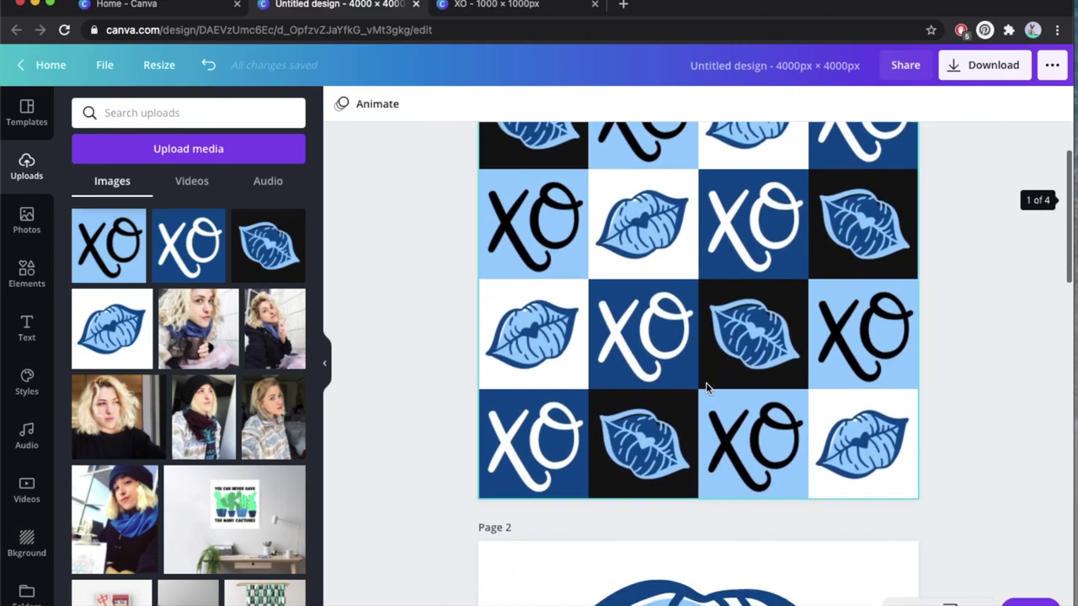
pyautogui.scroll(-5, 707, 388)
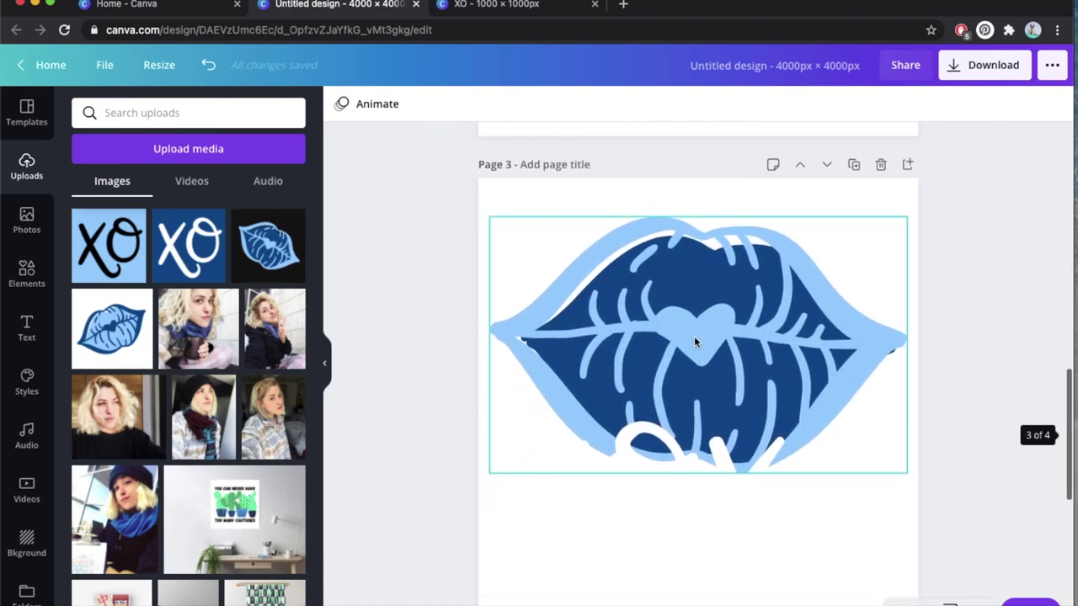
# Paste the inverted-colour lips from page 3 onto page 4 and resize them
pyautogui.click(688, 317)
pyautogui.scroll(-5, 688, 320)
pyautogui.hotkey('ctrl', 'v')
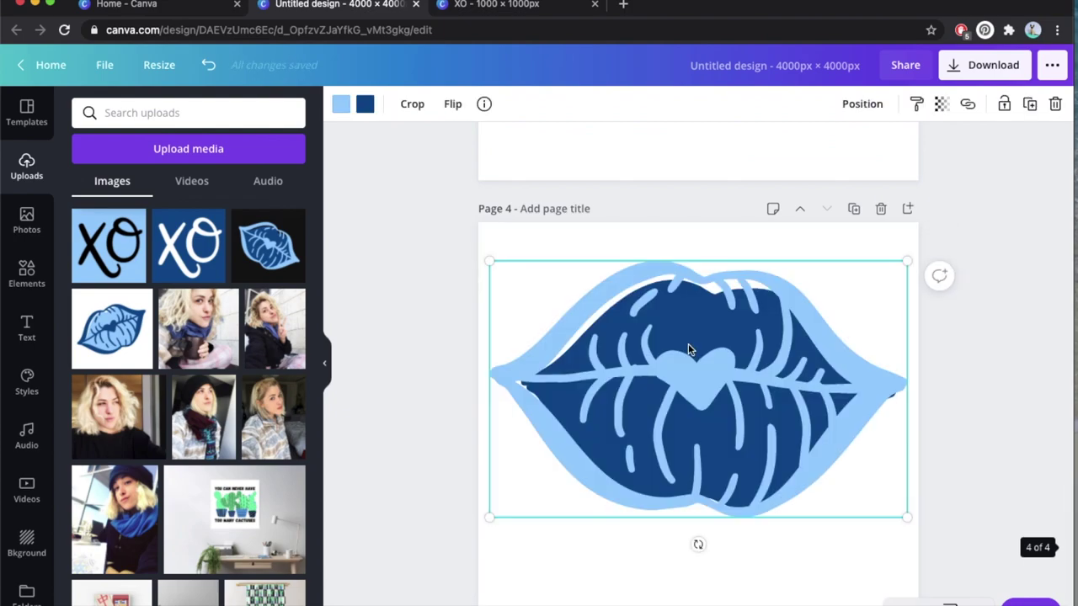
pyautogui.scroll(-1, 838, 399)
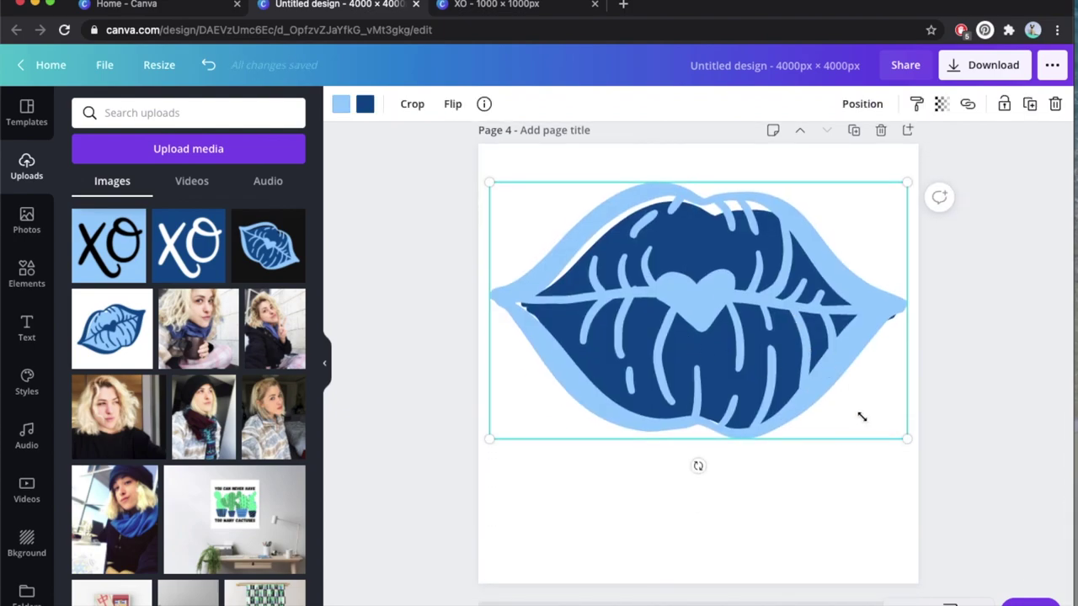
pyautogui.moveTo(861, 416); pyautogui.dragTo(888, 454)
# Shrink the second lips copy, tilt it about 30 degrees and place it lower right
pyautogui.moveTo(766, 356); pyautogui.dragTo(769, 338)
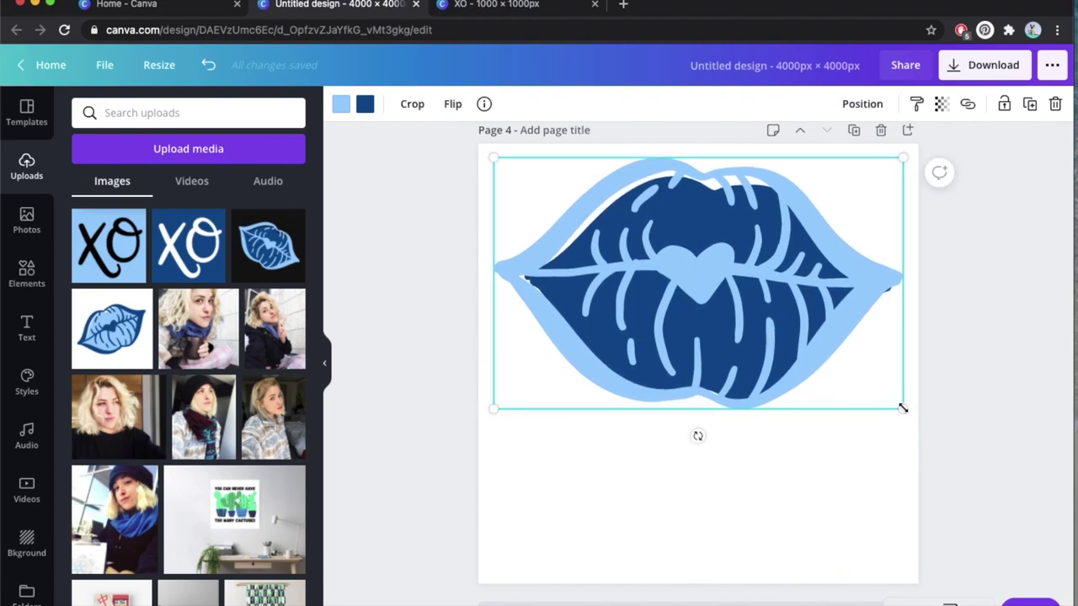
pyautogui.moveTo(903, 407); pyautogui.dragTo(799, 378)
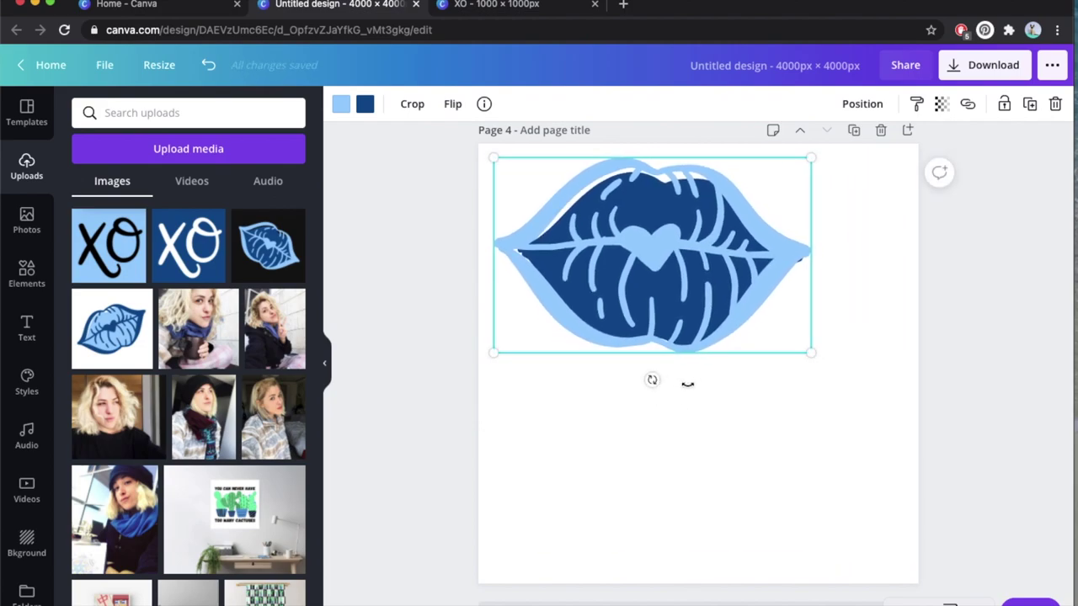
pyautogui.moveTo(687, 384); pyautogui.dragTo(722, 387)
pyautogui.moveTo(693, 232); pyautogui.dragTo(809, 481)
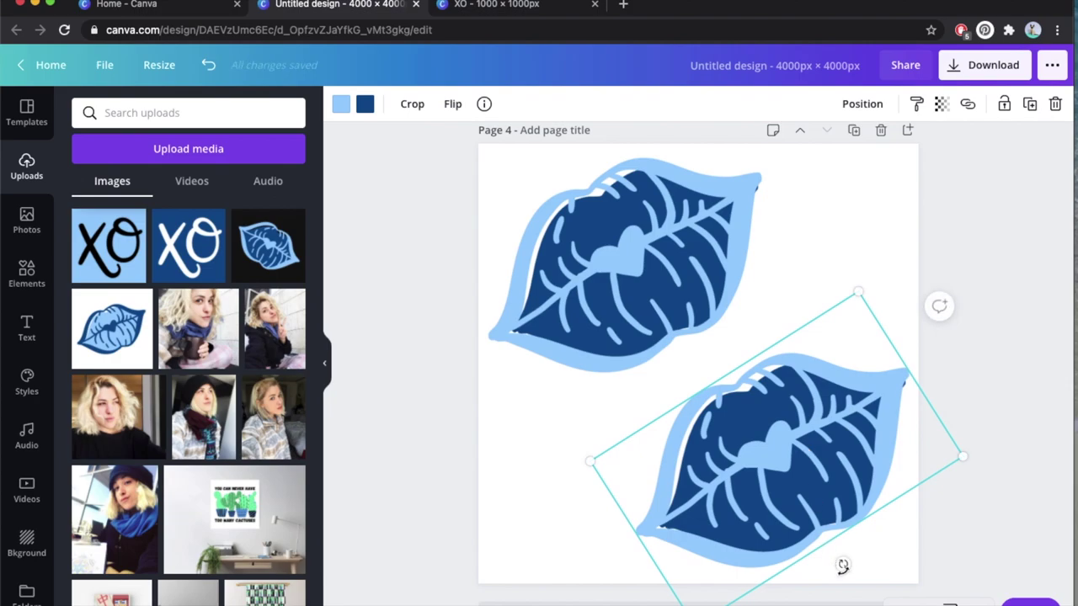
pyautogui.moveTo(839, 576)
pyautogui.mouseDown()
pyautogui.moveTo(750, 588)
pyautogui.moveTo(848, 569)
pyautogui.mouseUp()
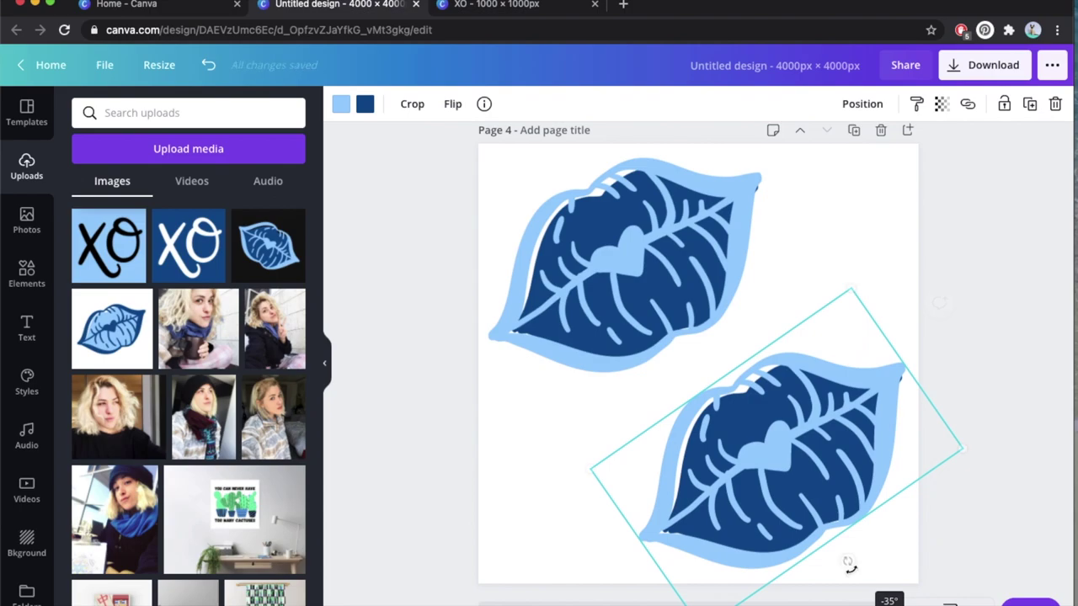
# Recolour the lower lips with light-blue fill and a dark-blue pattern
pyautogui.click(363, 110)
pyautogui.click(167, 254)
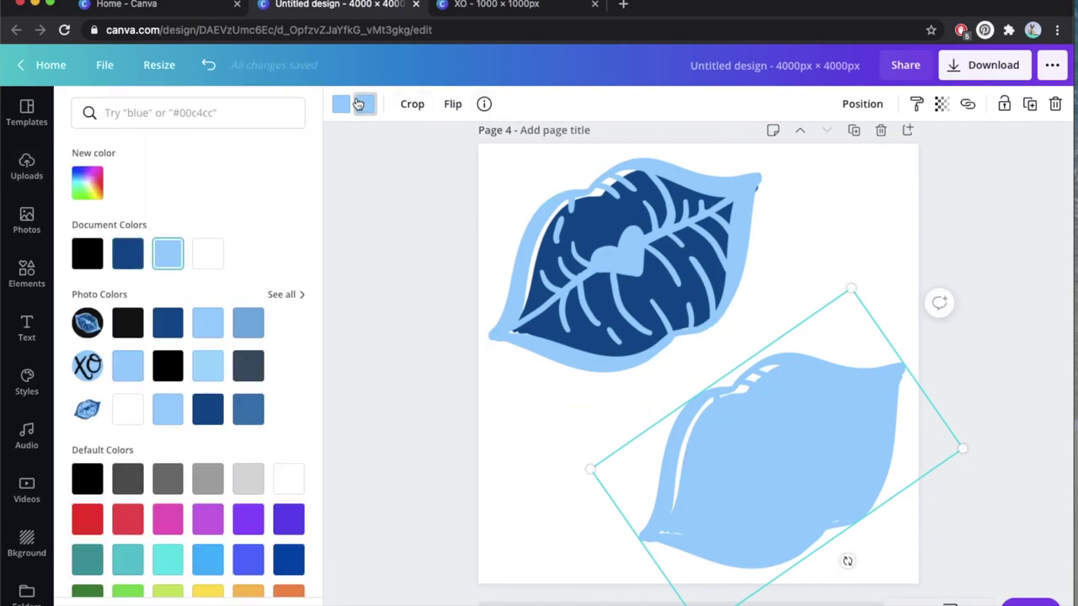
pyautogui.click(124, 259)
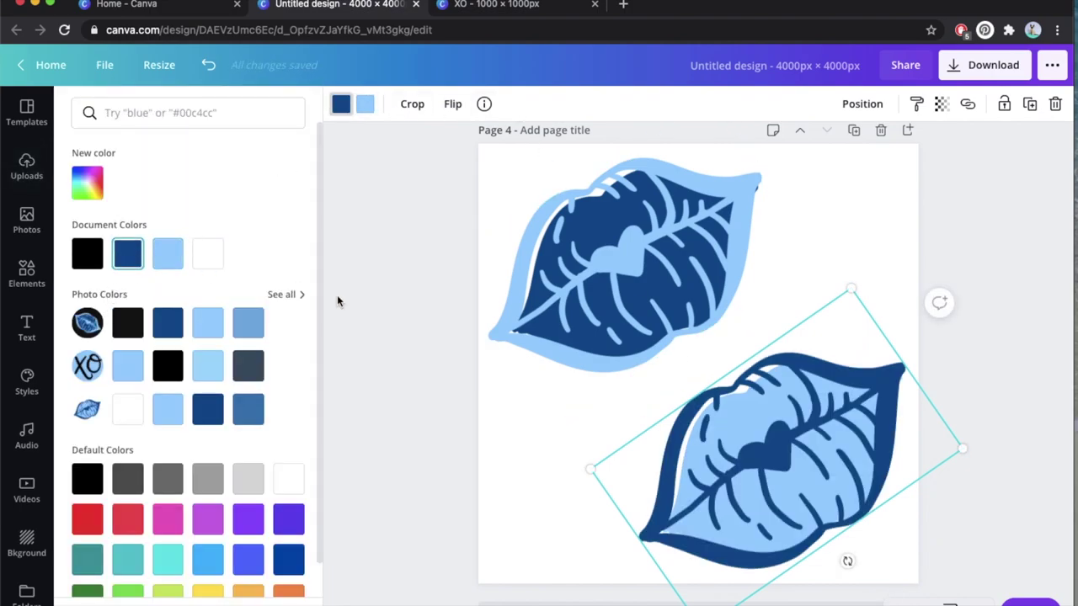
pyautogui.click(529, 446)
# Nudge the upper lips up-left and the lower lips down-right
pyautogui.click(592, 397)
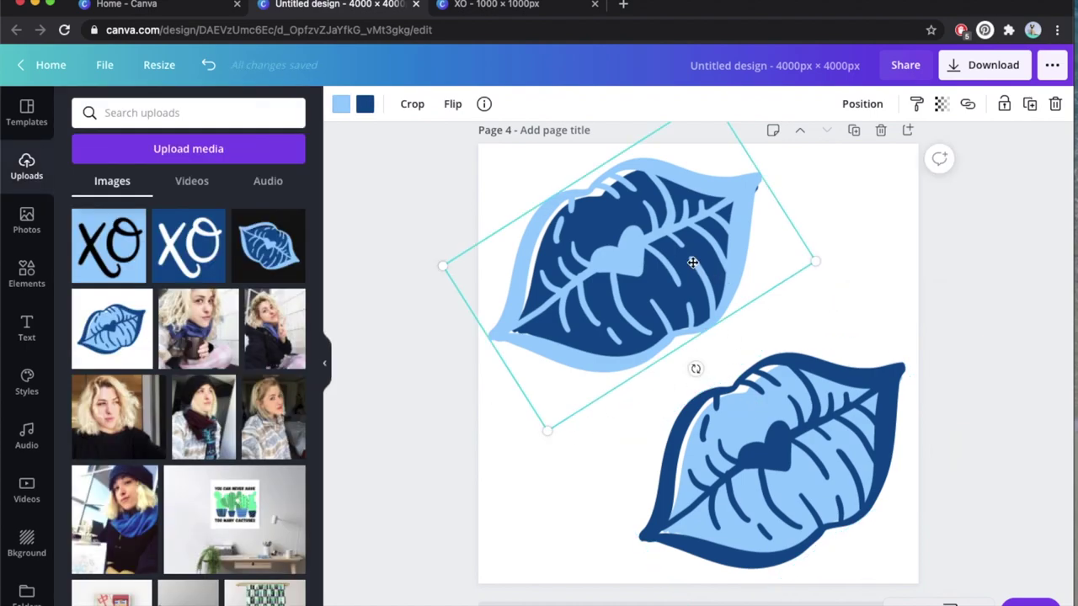
pyautogui.moveTo(695, 266); pyautogui.dragTo(692, 258)
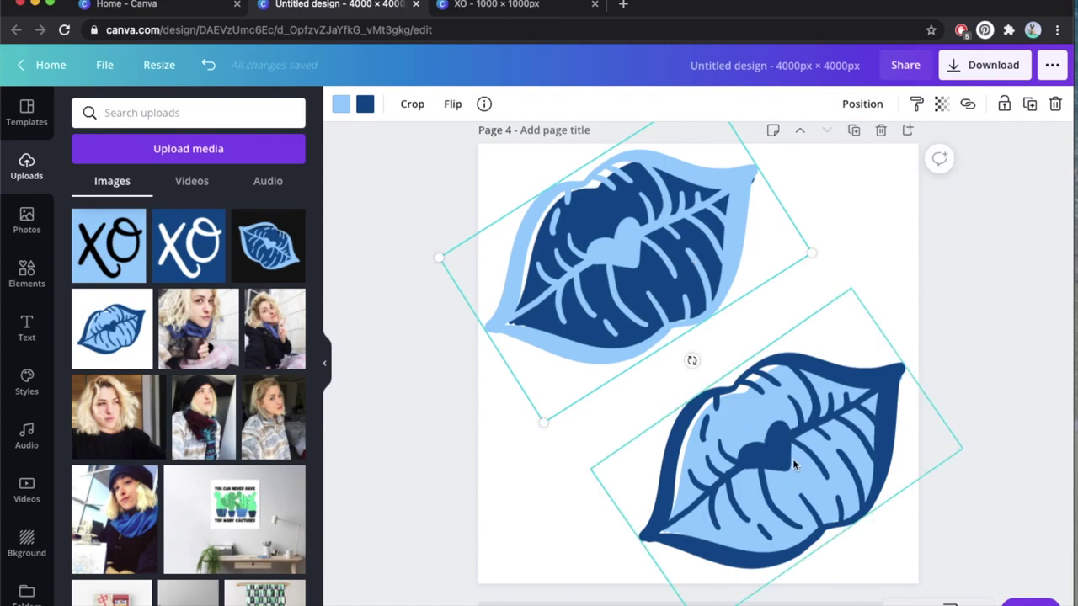
pyautogui.moveTo(727, 399); pyautogui.dragTo(732, 409)
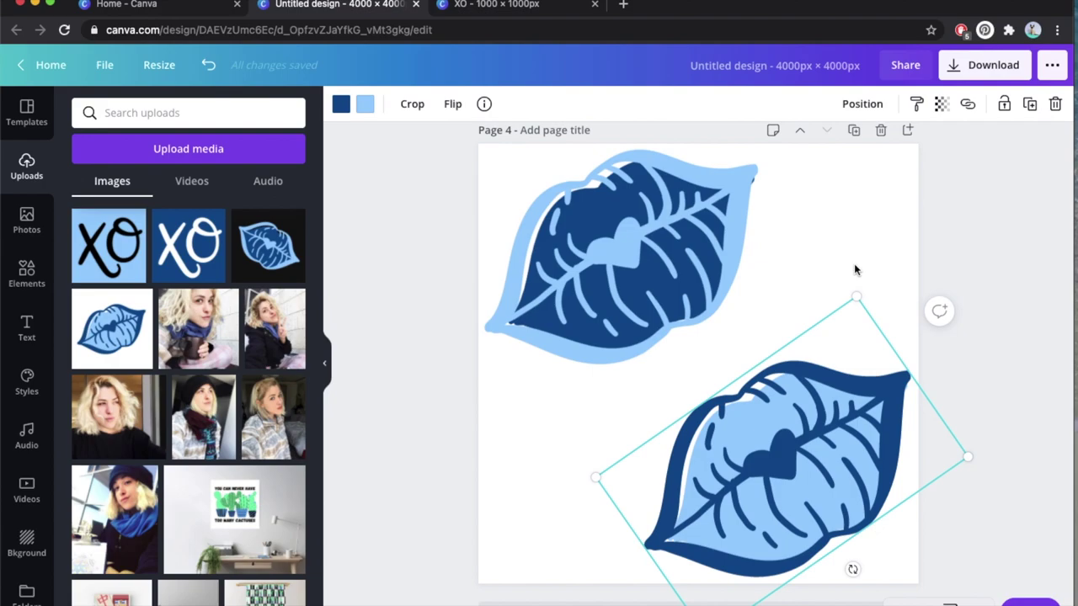
# Copy the XOXO text from Page 2, paste it onto Page 4 and shrink it
pyautogui.scroll(10, 752, 430)
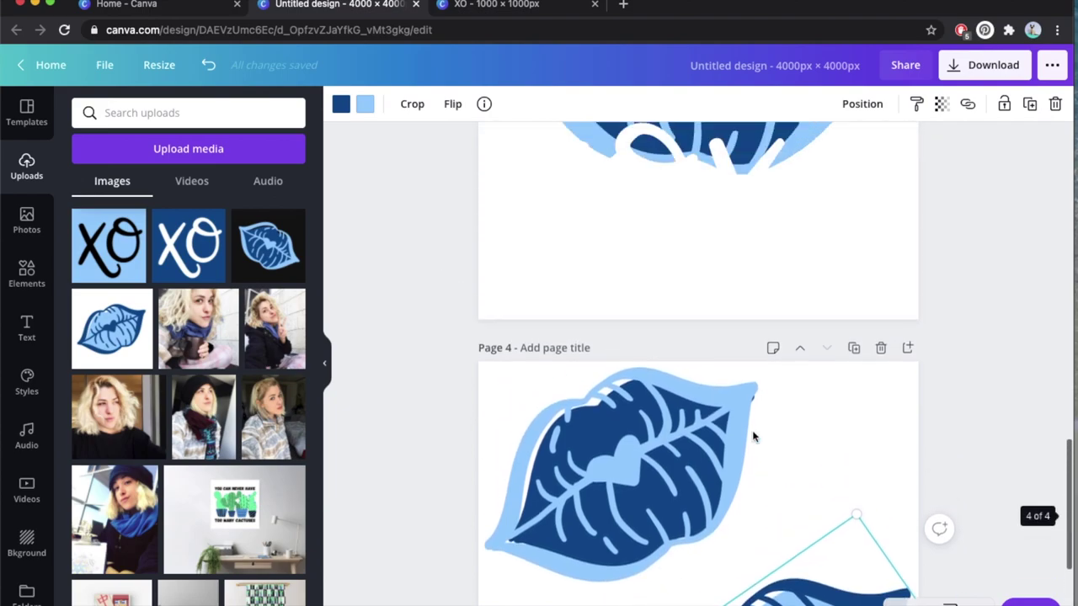
pyautogui.click(696, 498)
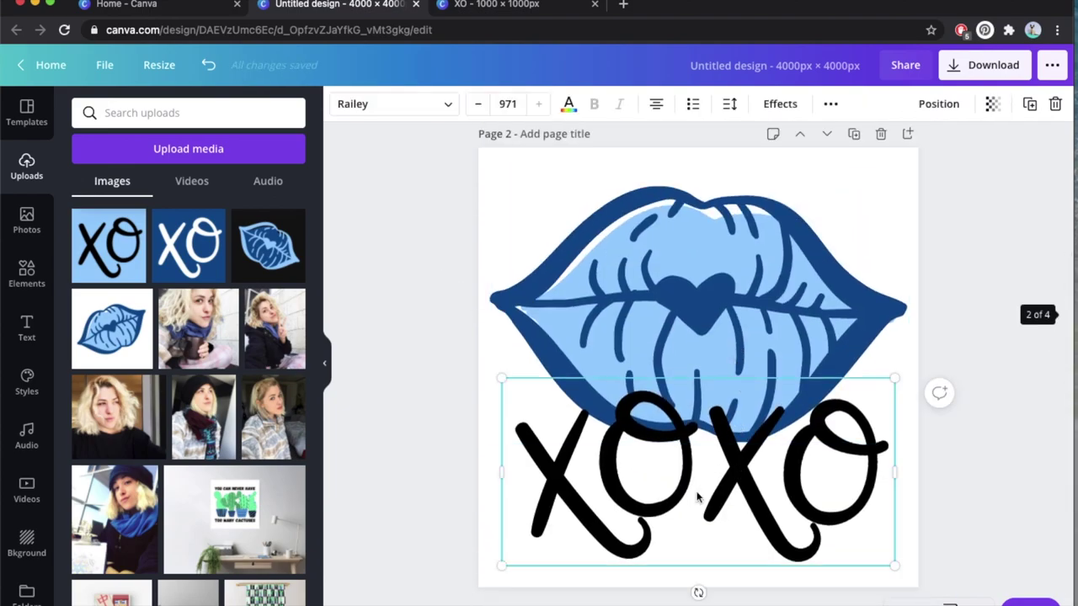
pyautogui.scroll(-10, 696, 497)
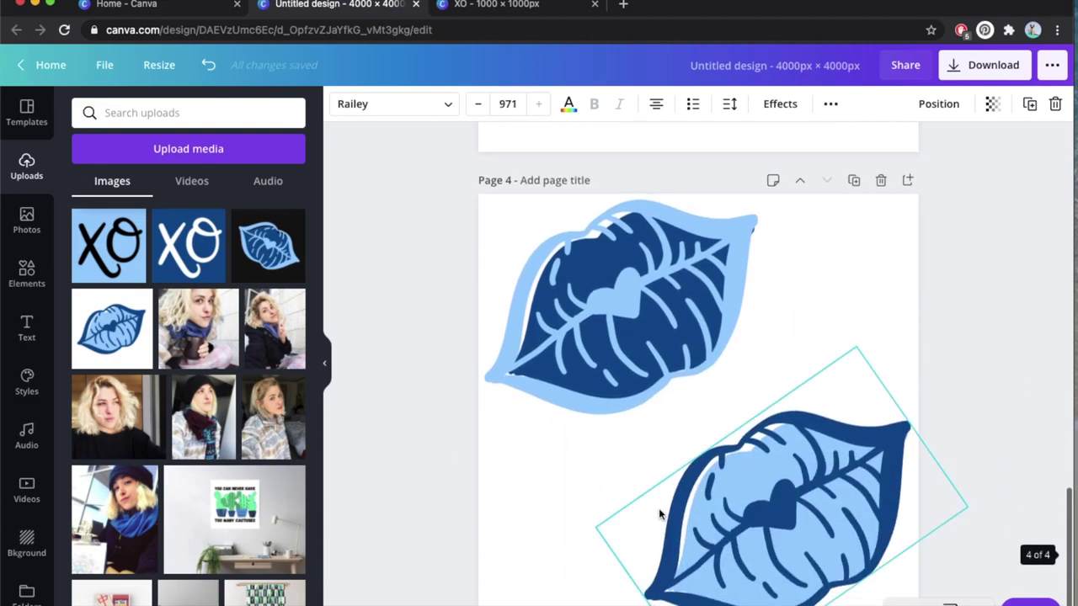
pyautogui.write('XOXO')
pyautogui.moveTo(894, 427); pyautogui.dragTo(690, 545)
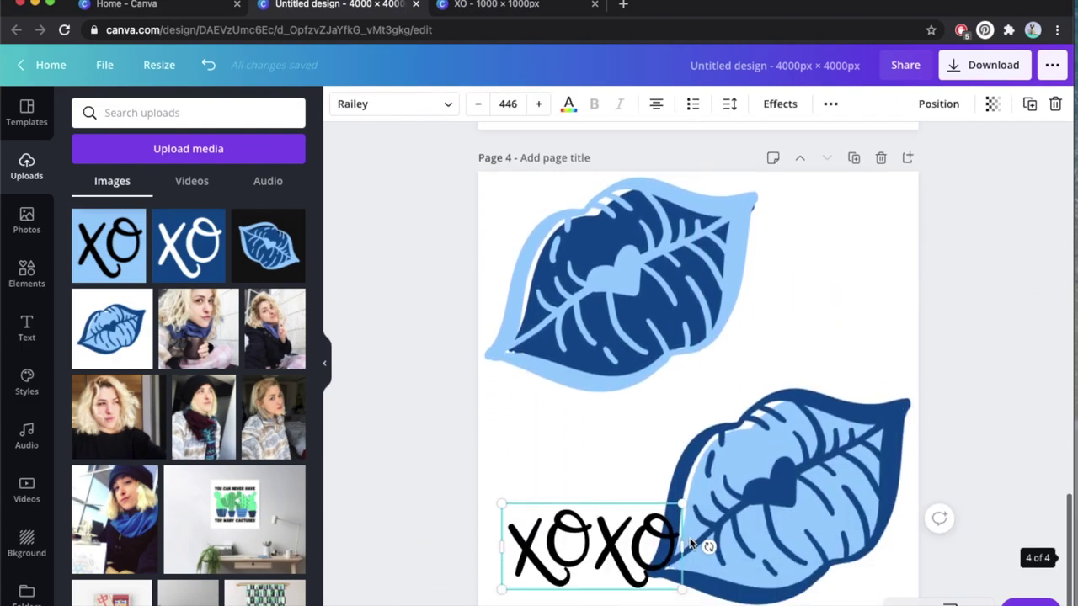
# Rotate the XOXO text about 90° to stand upright at the upper right
pyautogui.scroll(-1, 691, 546)
pyautogui.click(710, 503)
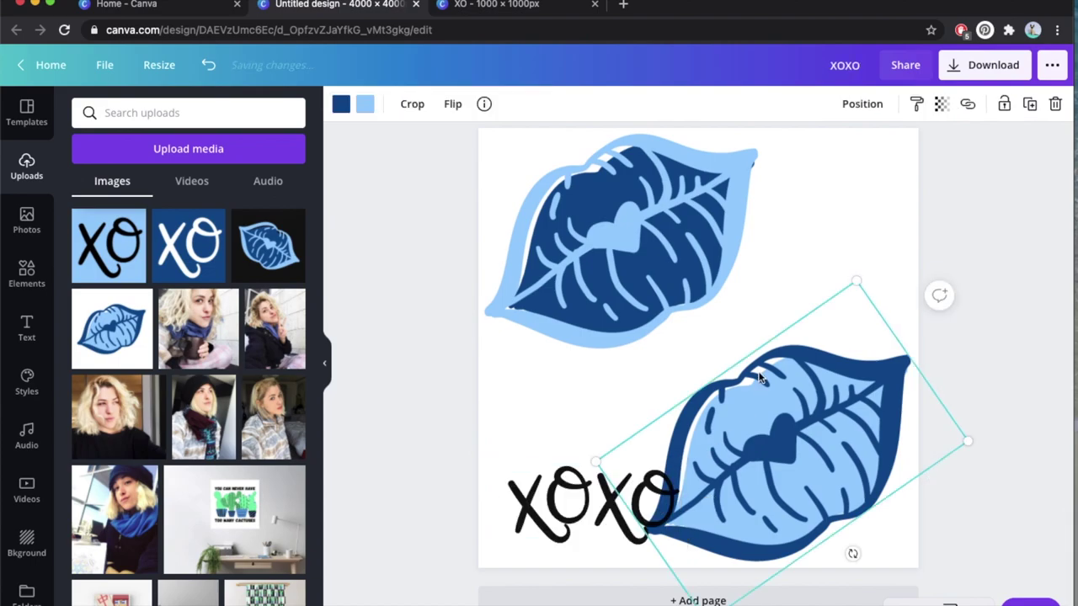
pyautogui.moveTo(778, 273); pyautogui.dragTo(822, 288)
pyautogui.moveTo(815, 333); pyautogui.dragTo(674, 278)
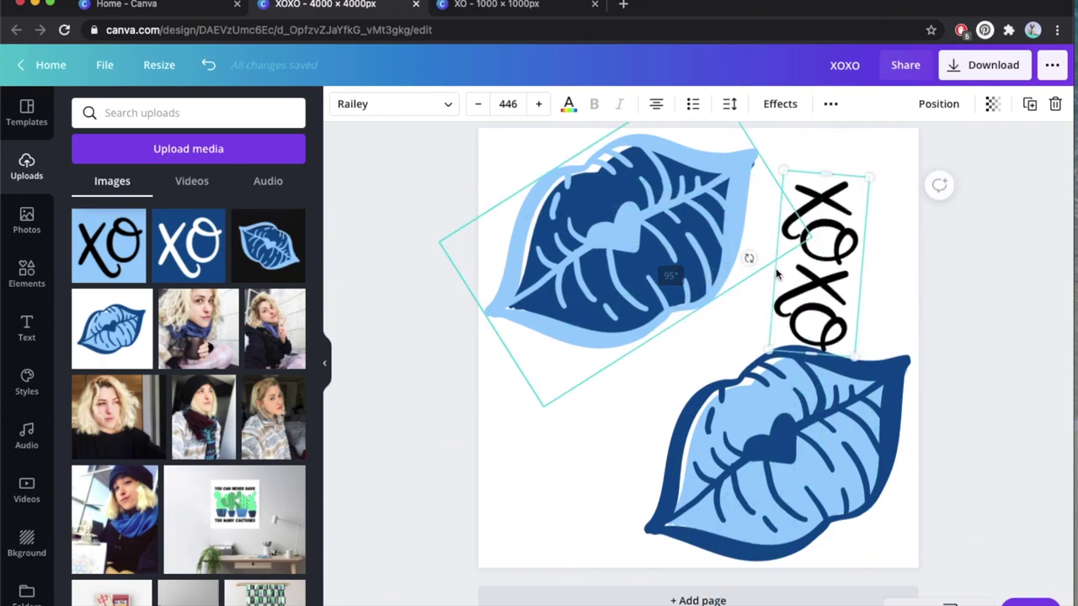
pyautogui.moveTo(810, 253); pyautogui.dragTo(532, 474)
# Duplicate the XOXO text, rotate the copy about -92° and place it lower left
pyautogui.hotkey('ctrl', 'b')
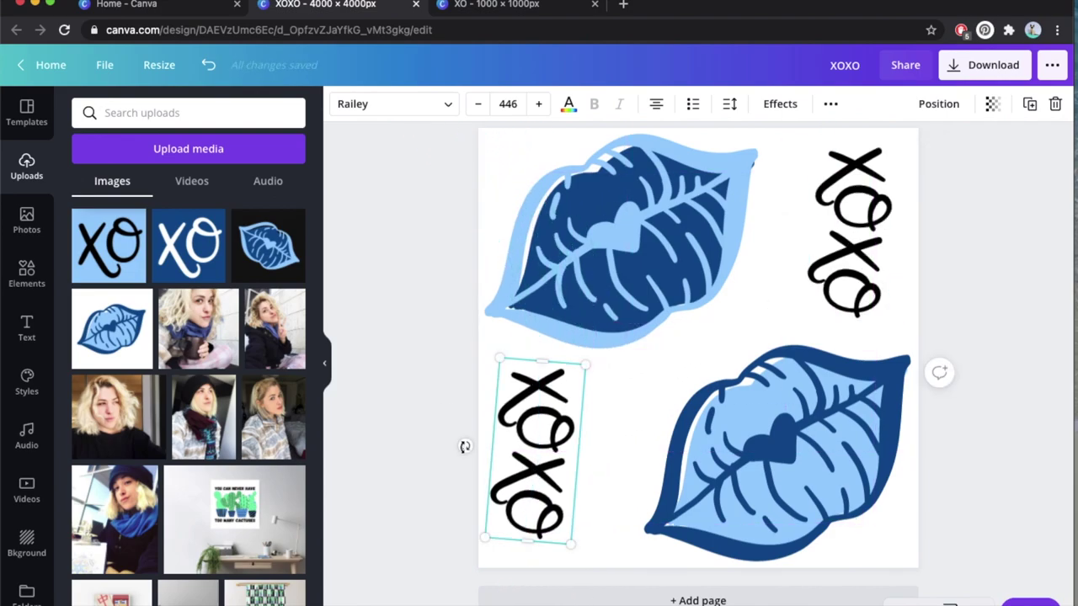
pyautogui.moveTo(465, 447); pyautogui.dragTo(604, 450)
pyautogui.moveTo(539, 455); pyautogui.dragTo(532, 471)
pyautogui.click(949, 287)
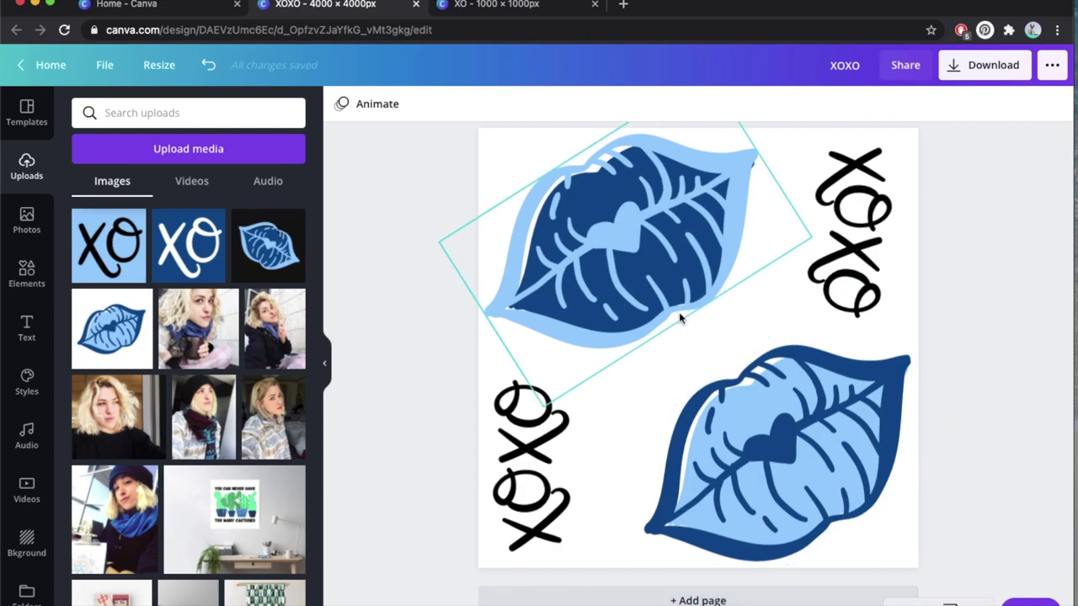
# Duplicate Page 2 to create a new Page 3
pyautogui.scroll(3, 679, 311)
pyautogui.scroll(-2, 679, 317)
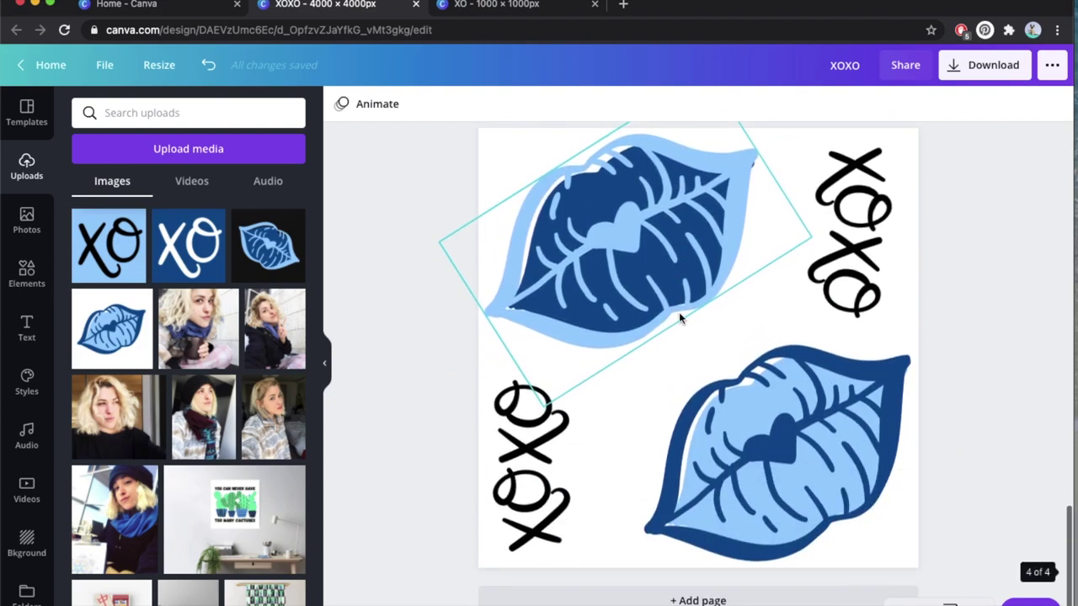
pyautogui.scroll(8, 678, 317)
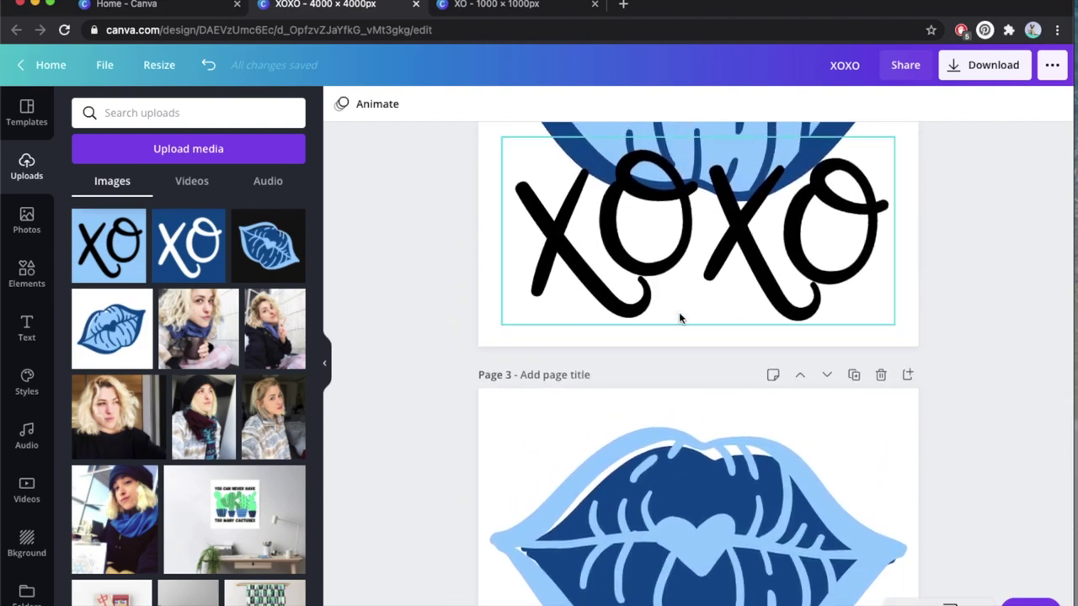
pyautogui.scroll(4, 678, 311)
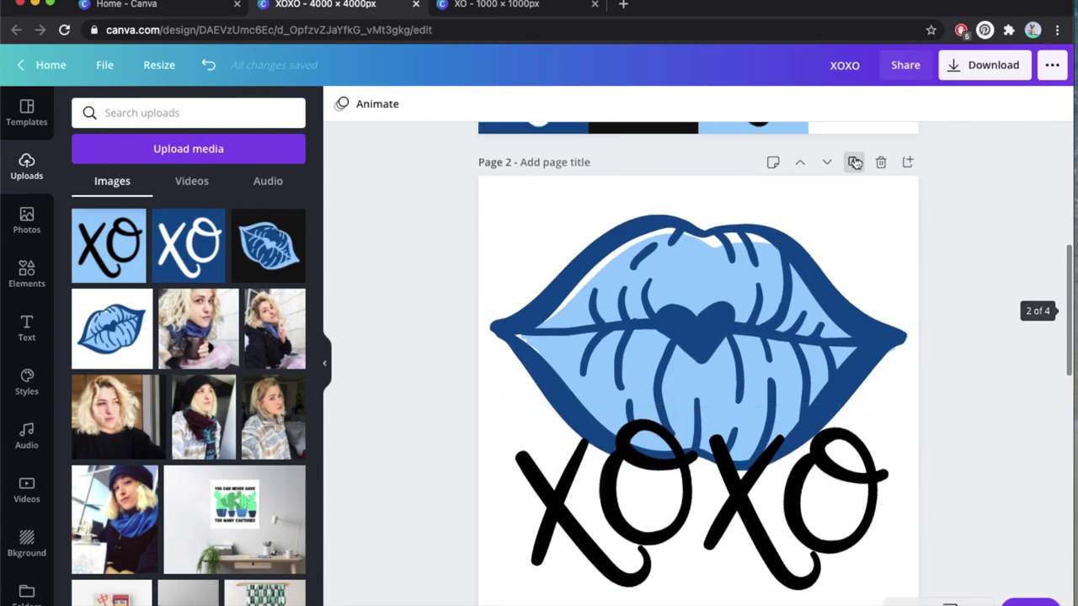
pyautogui.click(855, 162)
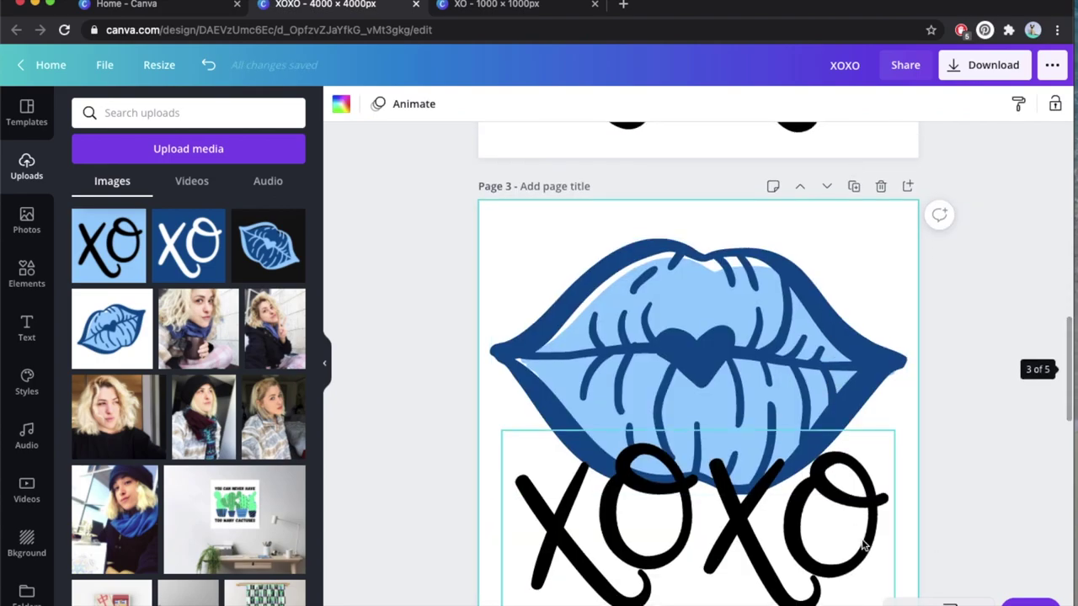
# Group the copied lips and XOXO text and shrink the group into the lower-left corner
pyautogui.moveTo(950, 339); pyautogui.dragTo(639, 564)
pyautogui.click(941, 106)
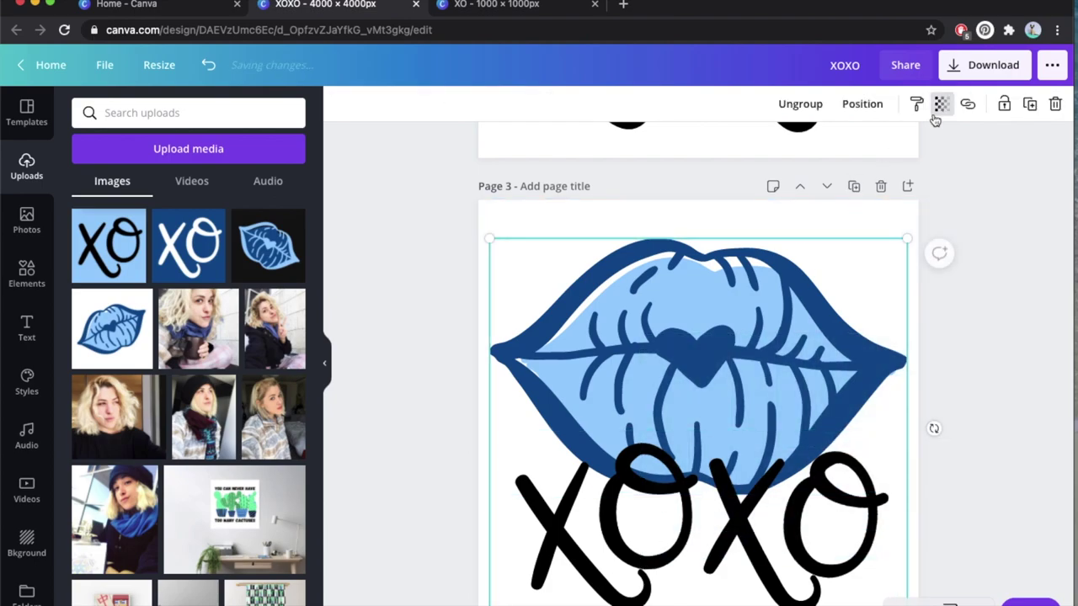
pyautogui.moveTo(821, 281); pyautogui.dragTo(626, 401)
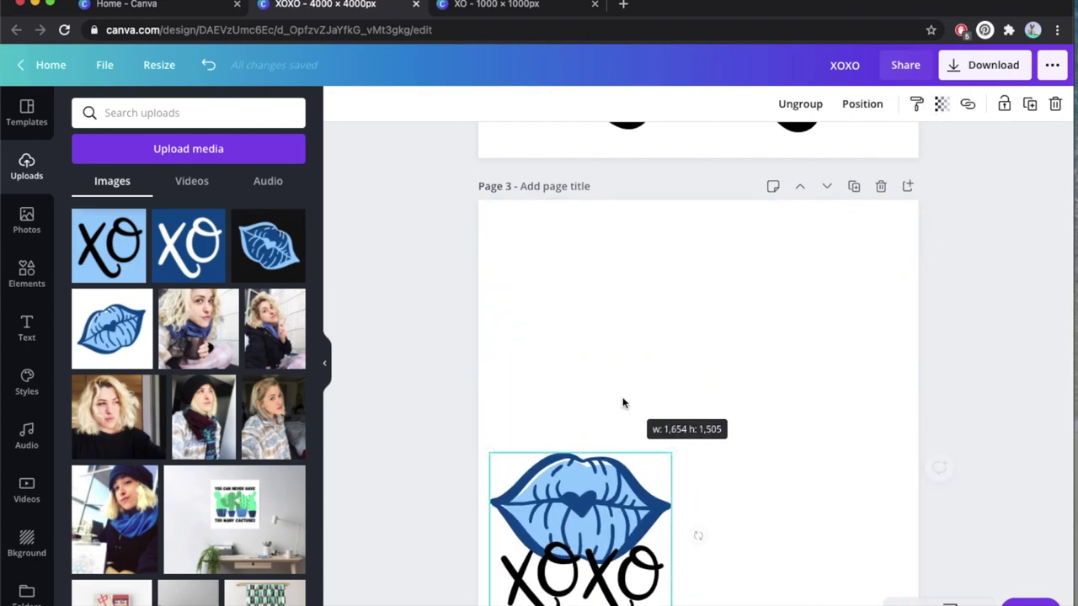
pyautogui.click(539, 337)
# Search Elements for 'squa', add a square to Page 3 and make it black
pyautogui.click(24, 275)
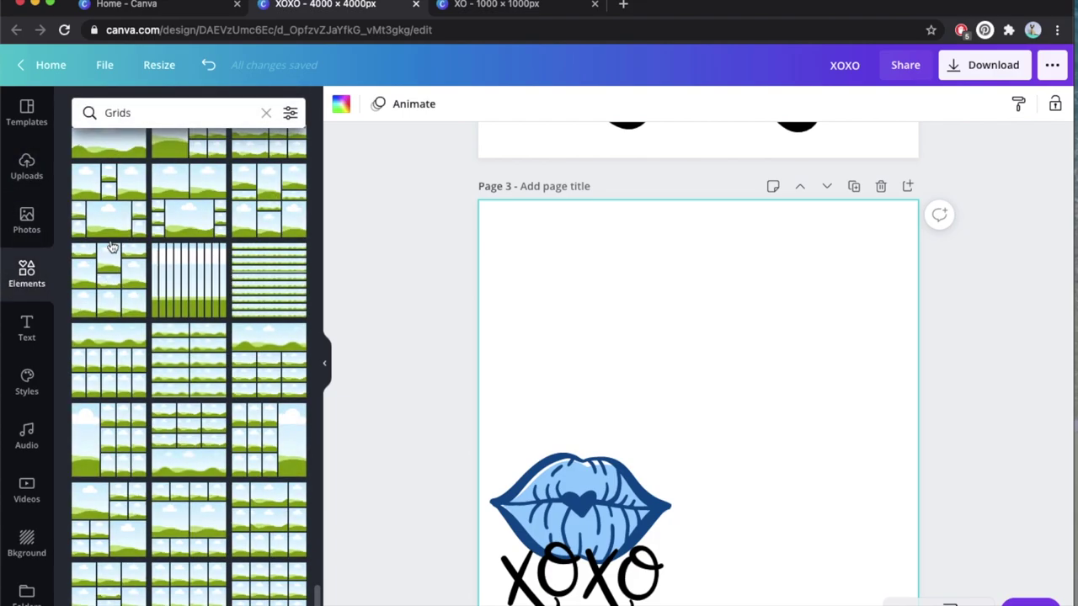
pyautogui.doubleClick(118, 114)
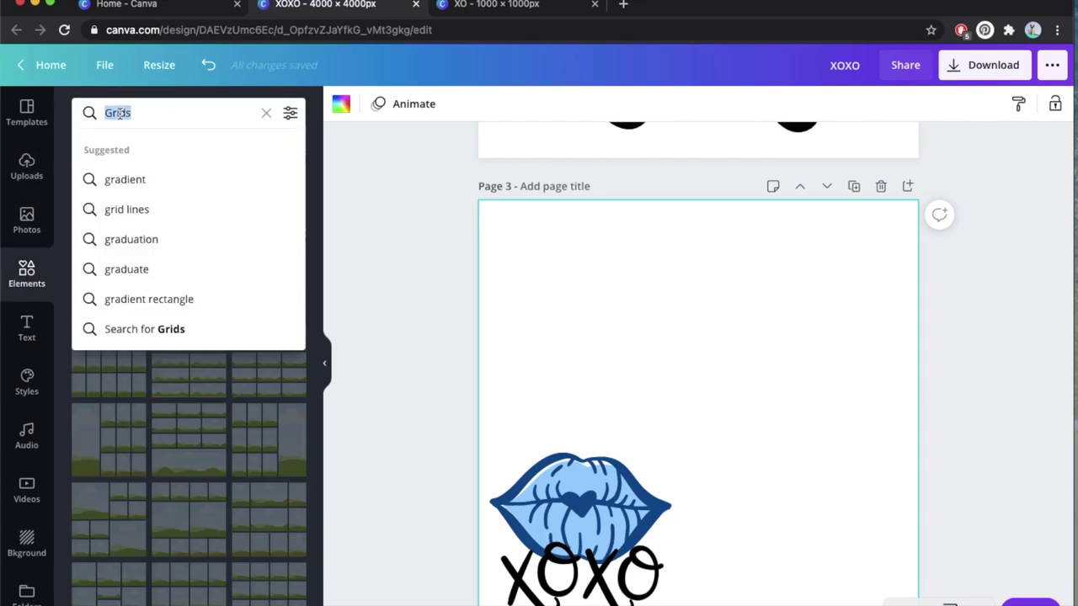
pyautogui.write('square')
pyautogui.press('Return')
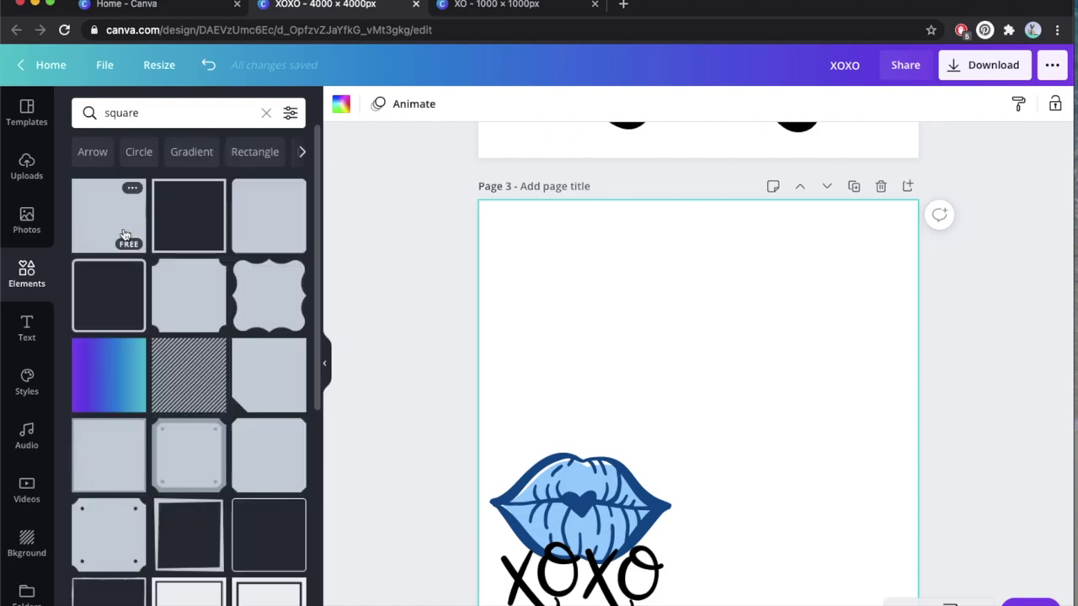
pyautogui.click(112, 223)
pyautogui.scroll(-3, 785, 311)
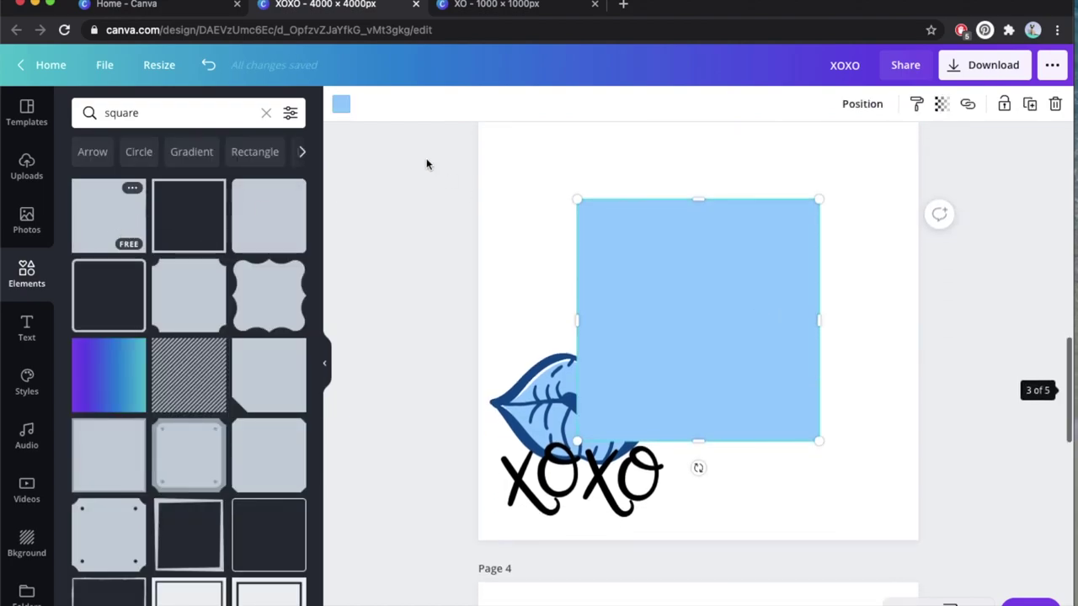
pyautogui.click(341, 104)
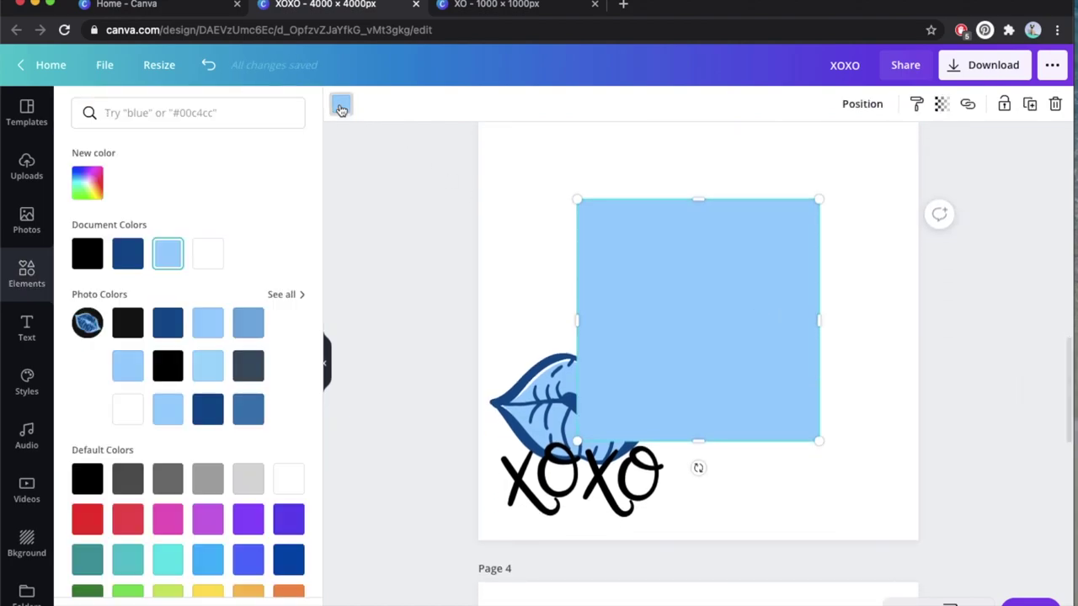
pyautogui.click(87, 253)
# Stretch the black rectangle along the page's right edge up to the top
pyautogui.moveTo(713, 346); pyautogui.dragTo(830, 453)
pyautogui.scroll(2, 830, 456)
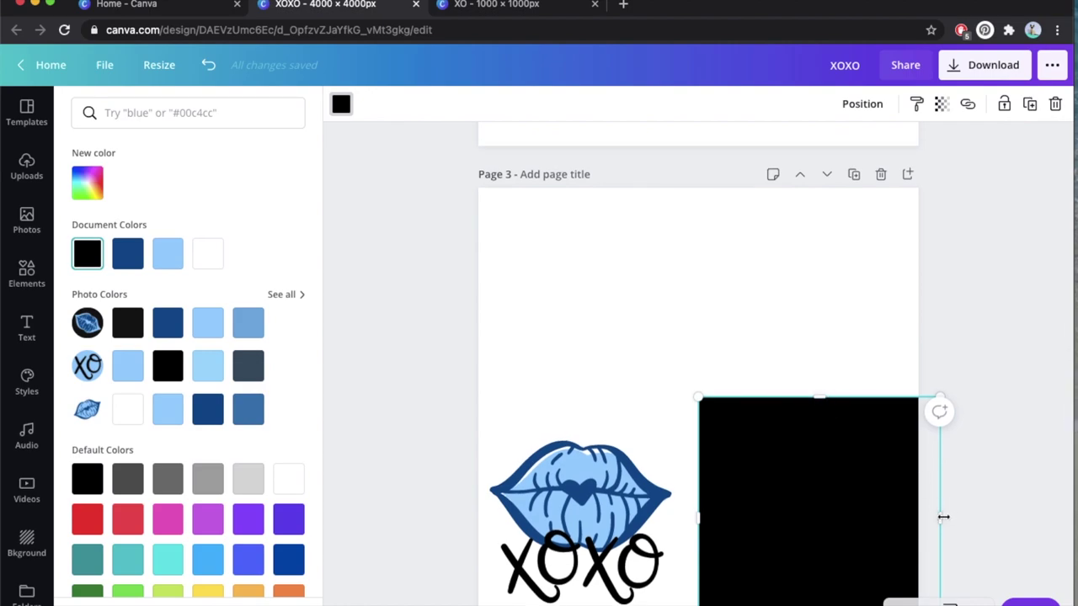
pyautogui.moveTo(943, 517); pyautogui.dragTo(922, 518)
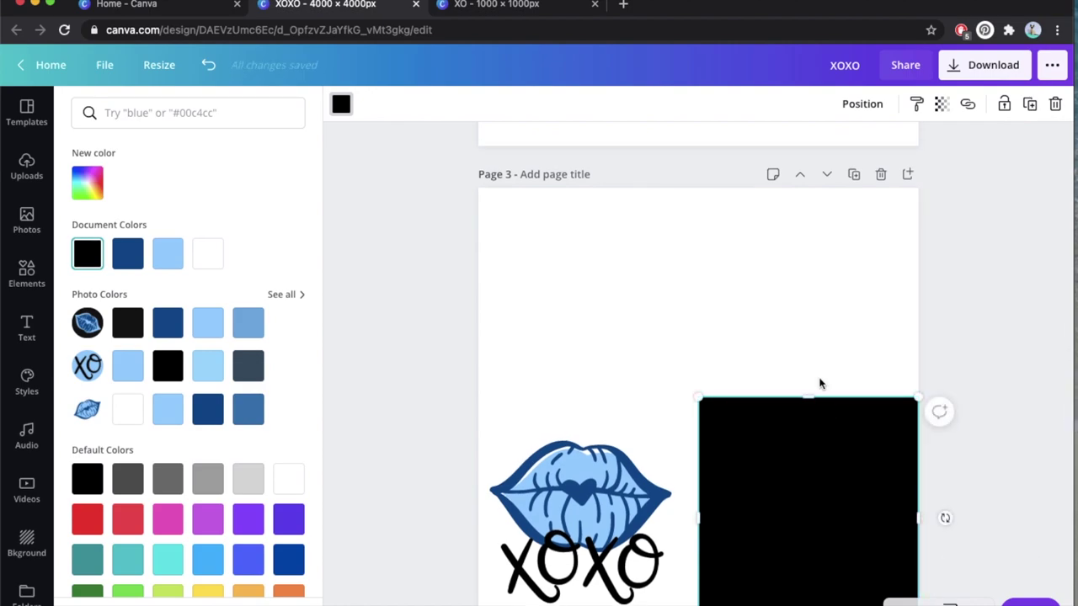
pyautogui.moveTo(802, 399); pyautogui.dragTo(798, 160)
# Shrink the lips-and-XOXO group onto the right half and move the black rectangle left
pyautogui.click(434, 352)
pyautogui.click(552, 516)
pyautogui.moveTo(553, 516); pyautogui.dragTo(562, 433)
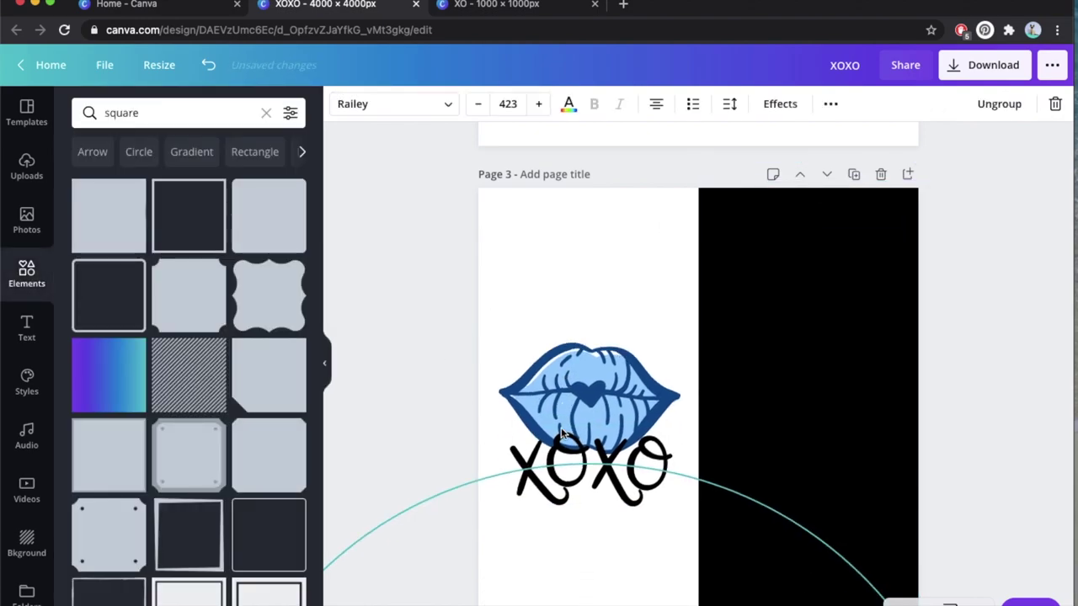
pyautogui.moveTo(654, 502); pyautogui.dragTo(631, 462)
pyautogui.moveTo(570, 393); pyautogui.dragTo(814, 402)
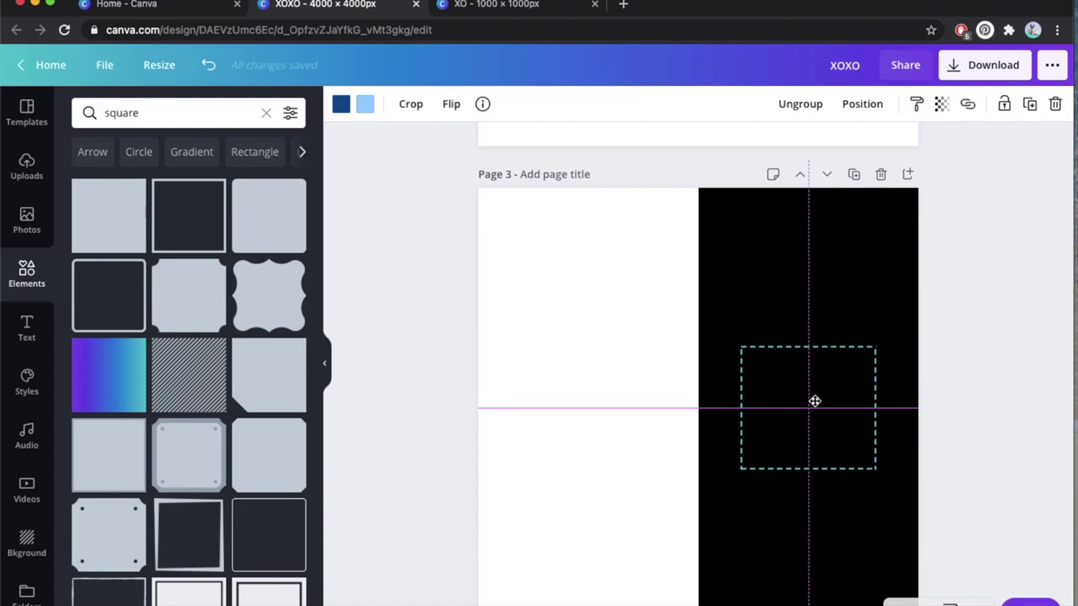
pyautogui.moveTo(815, 402); pyautogui.dragTo(815, 401)
pyautogui.moveTo(847, 267); pyautogui.dragTo(625, 275)
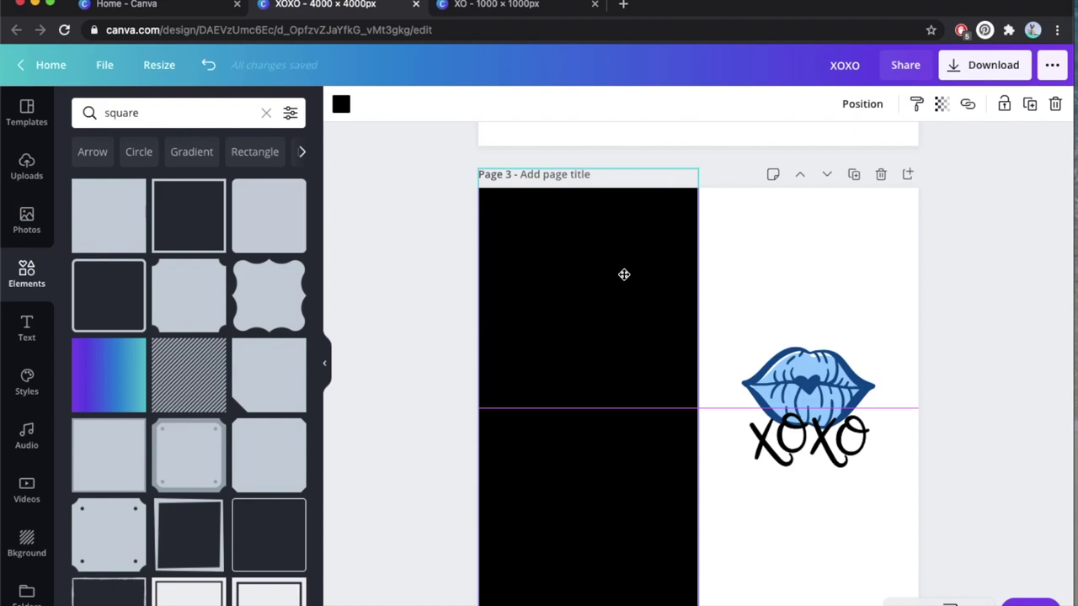
pyautogui.moveTo(624, 275); pyautogui.dragTo(624, 275)
# Place a copy of the lips group on the black half and make its XOXO white
pyautogui.click(818, 431)
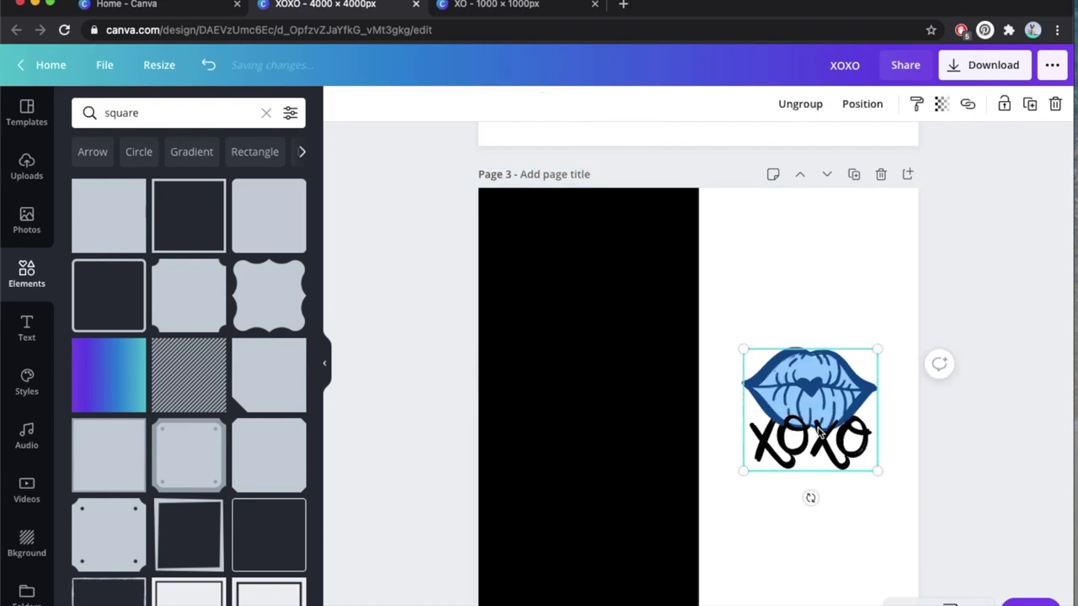
pyautogui.click(818, 431)
pyautogui.moveTo(818, 431); pyautogui.dragTo(593, 432)
pyautogui.click(387, 479)
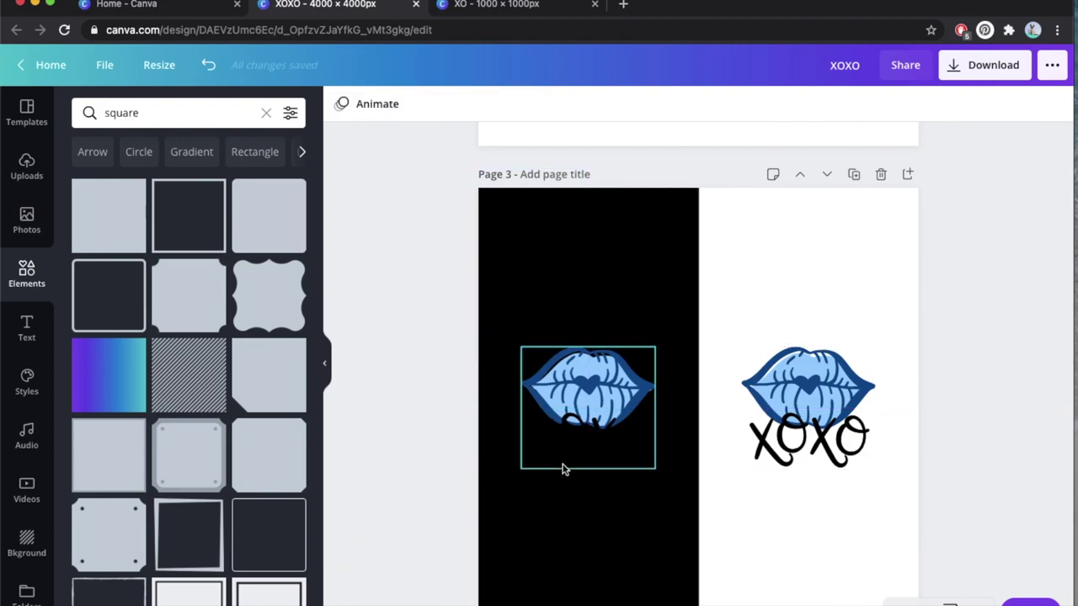
pyautogui.click(563, 467)
pyautogui.click(569, 106)
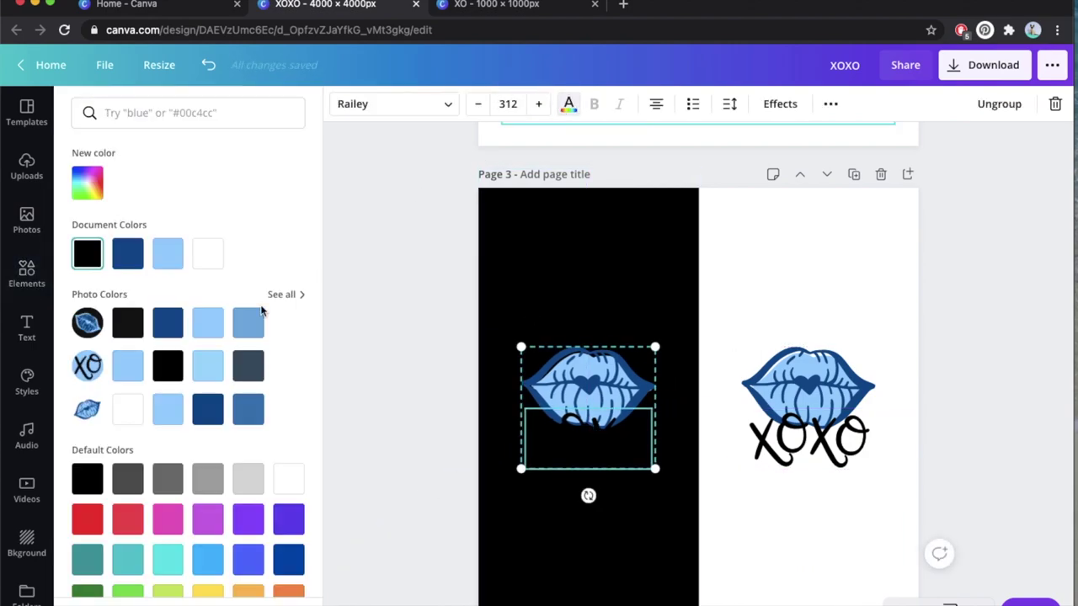
pyautogui.click(209, 256)
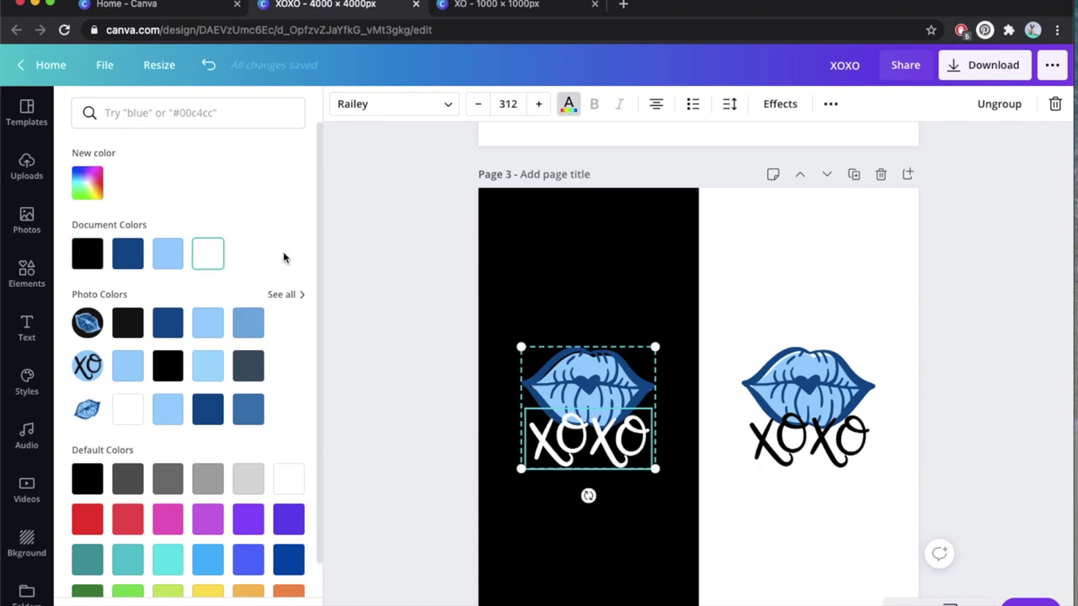
# Swap the copied lips' colours to dark blue and light blue
pyautogui.click(582, 373)
pyautogui.click(362, 105)
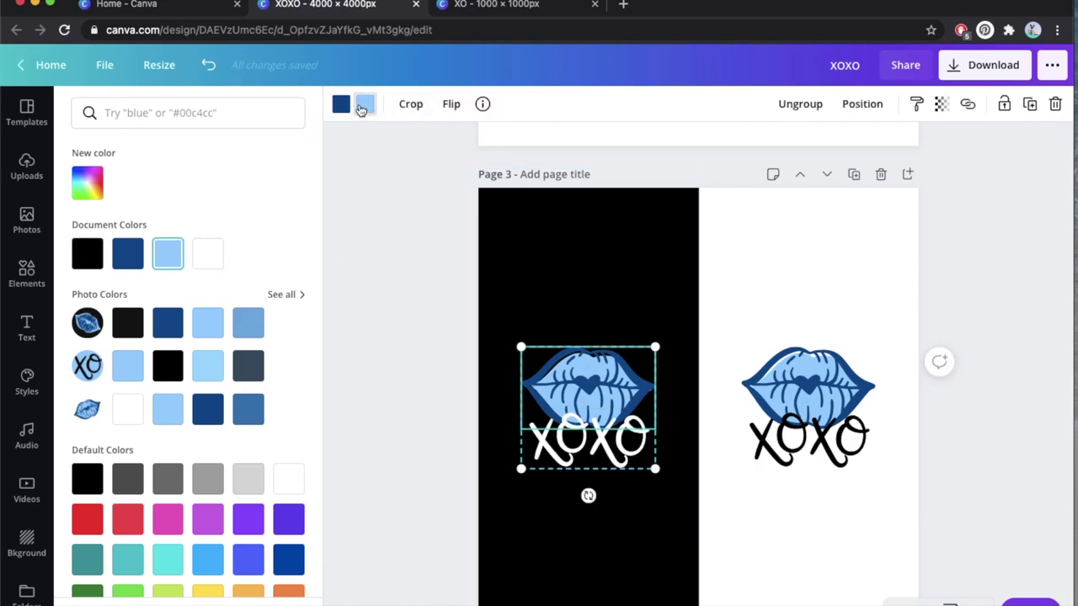
pyautogui.click(127, 253)
pyautogui.click(340, 104)
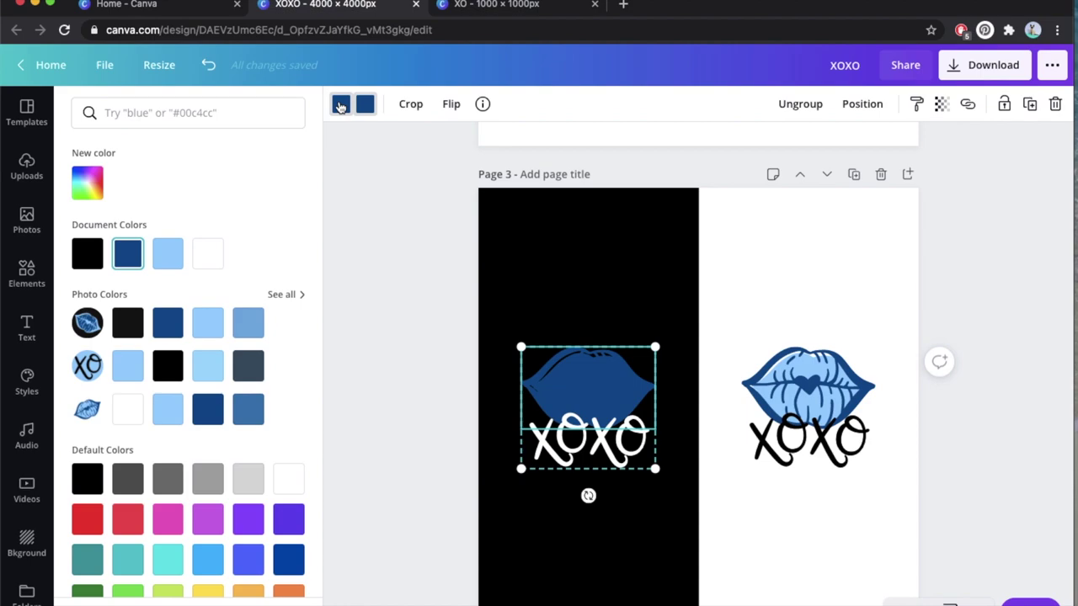
pyautogui.click(168, 253)
pyautogui.click(425, 374)
pyautogui.click(429, 435)
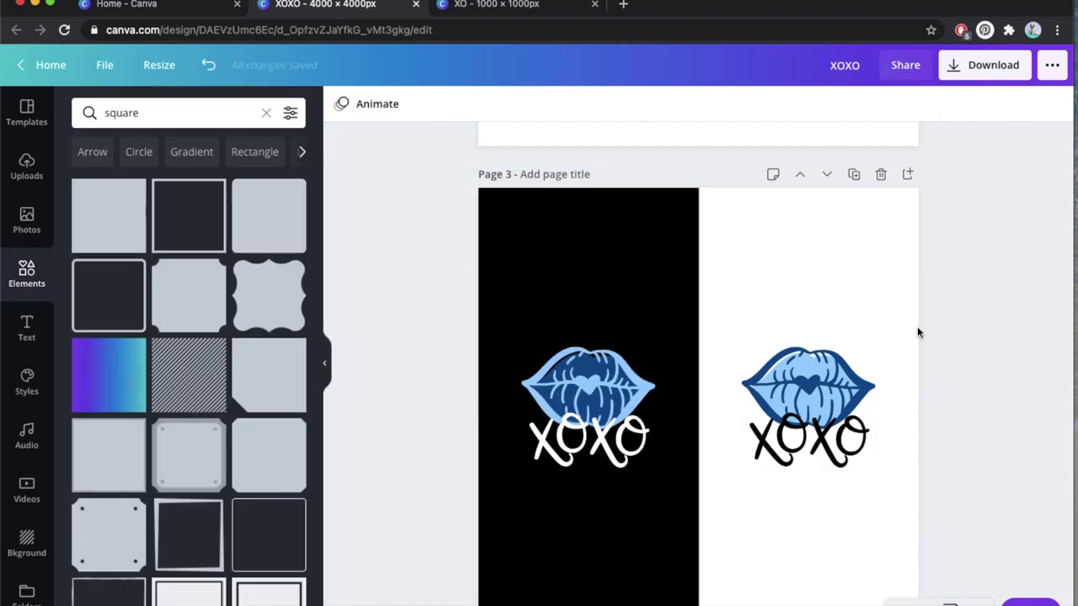
pyautogui.scroll(-10, 917, 326)
# Download all 5 pages as PNGs with a transparent background
pyautogui.scroll(-5, 918, 332)
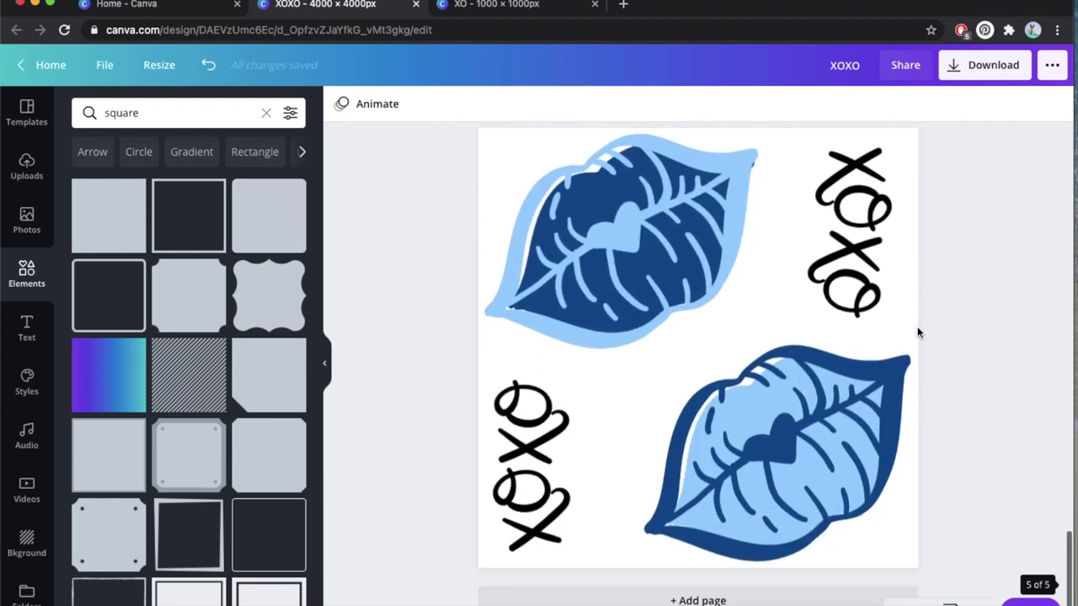
pyautogui.scroll(6, 917, 332)
pyautogui.scroll(10, 918, 332)
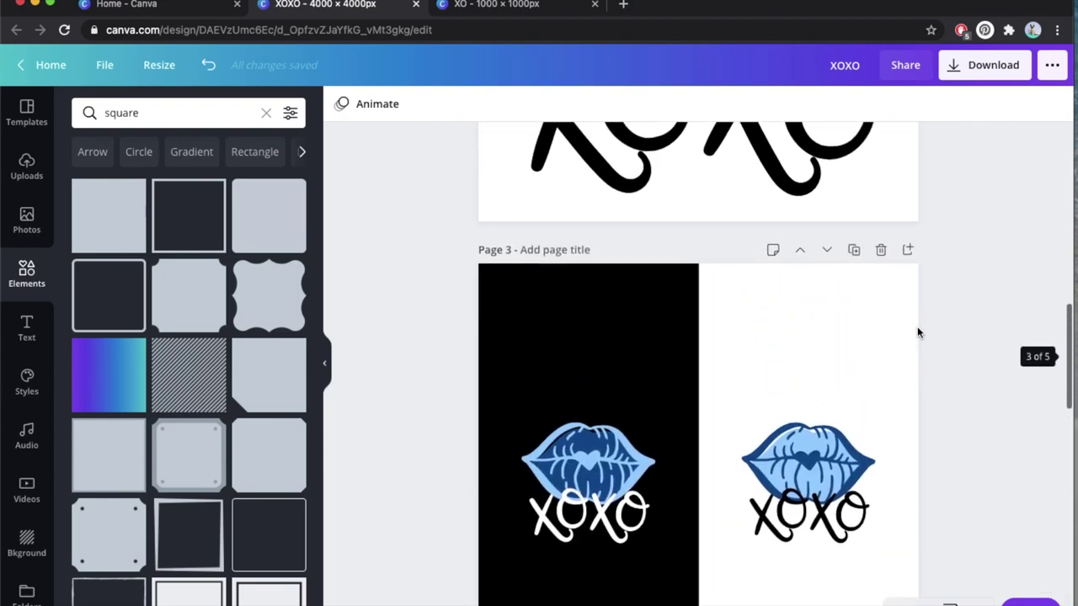
pyautogui.scroll(5, 917, 332)
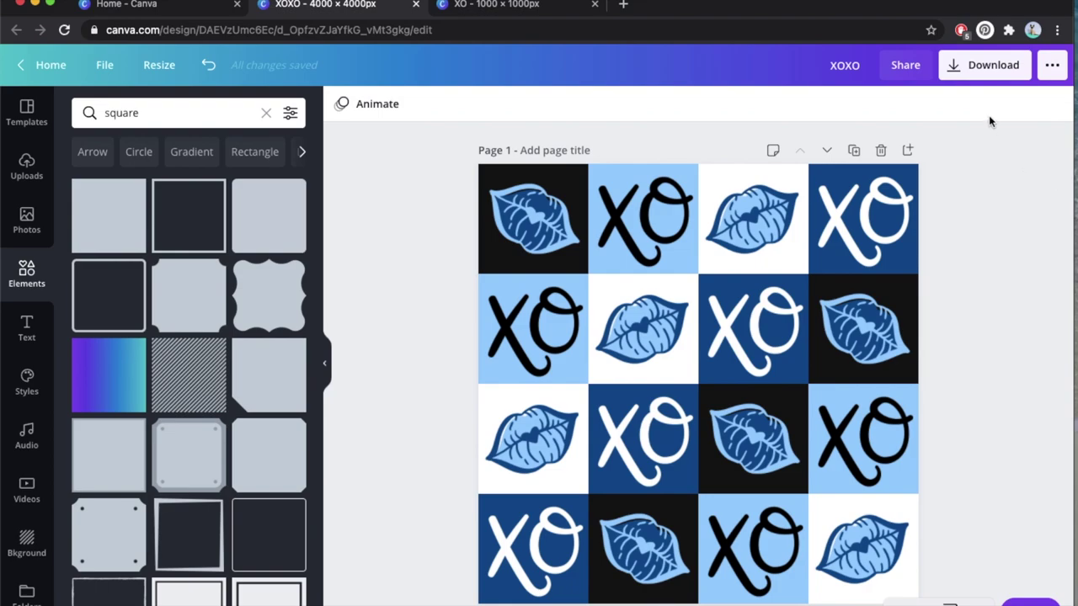
pyautogui.click(975, 67)
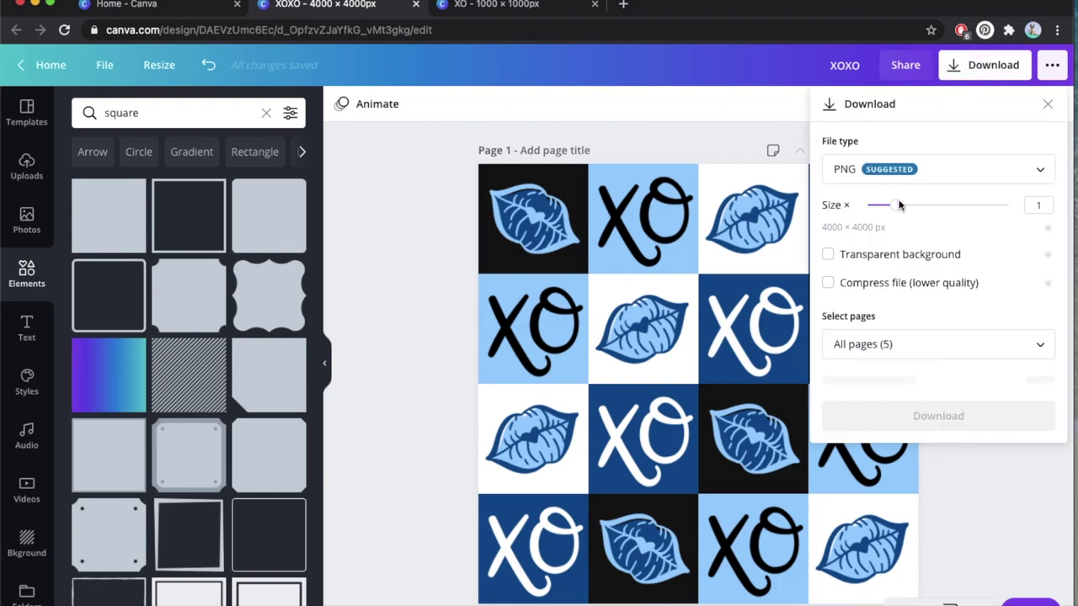
pyautogui.click(829, 255)
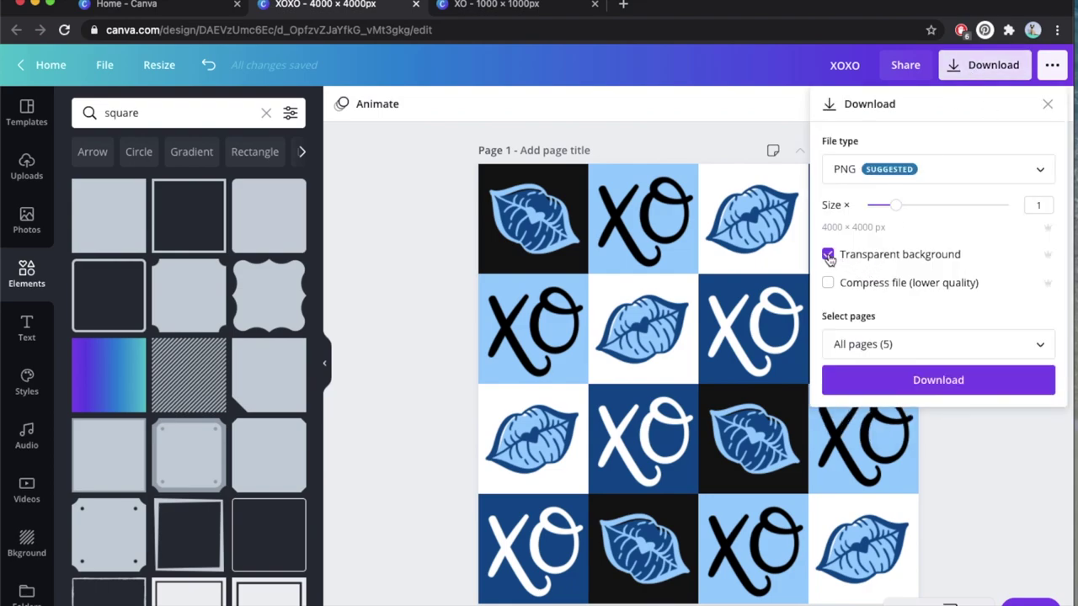
pyautogui.click(888, 383)
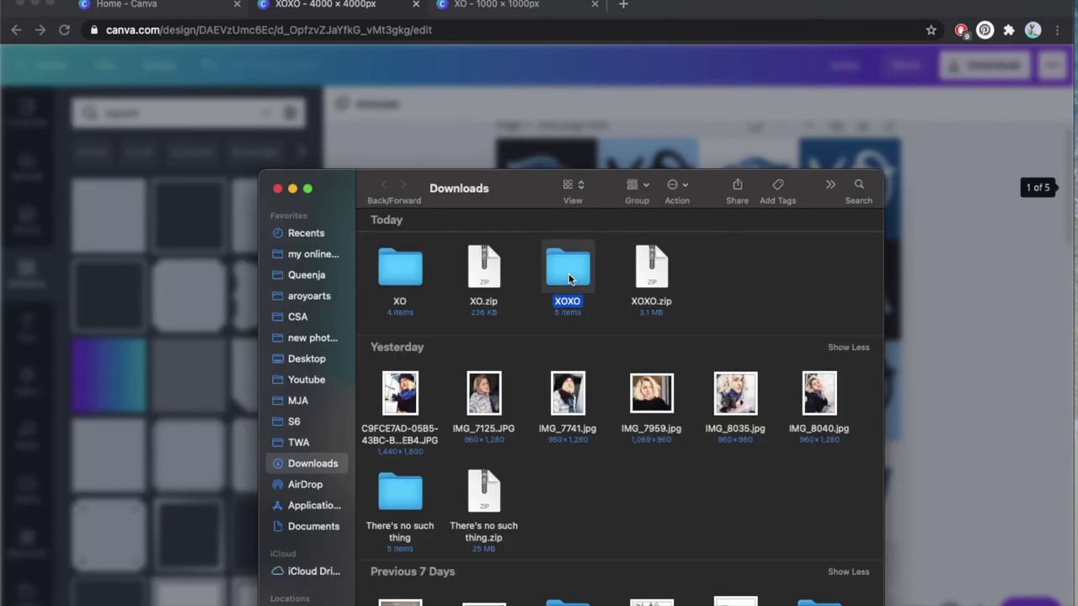
# Open the XOXO folder in Downloads and preview 4.png, then close the preview
pyautogui.doubleClick(573, 294)
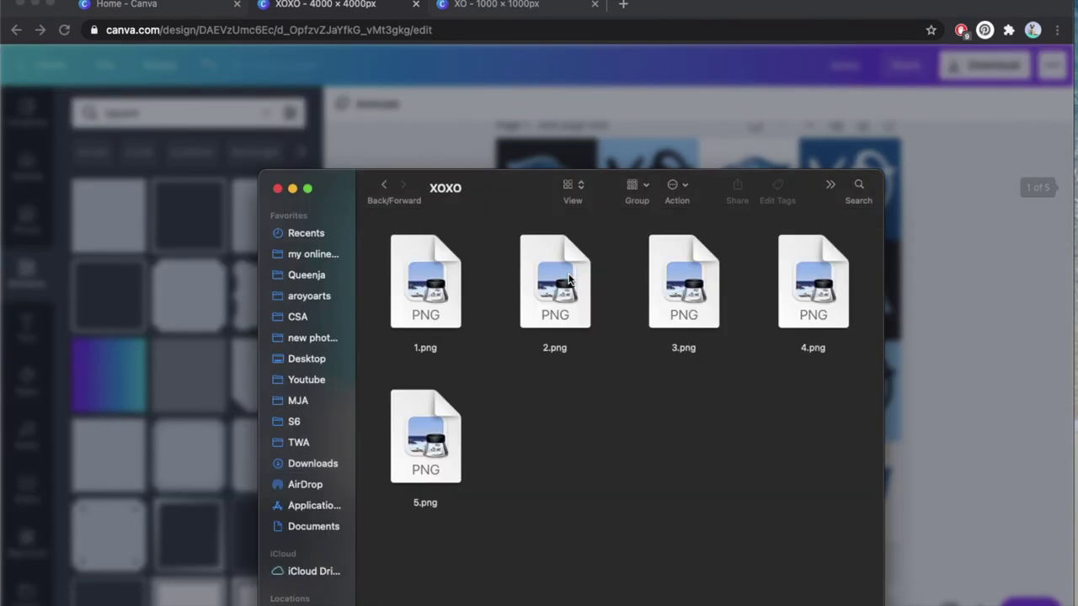
pyautogui.click(816, 284)
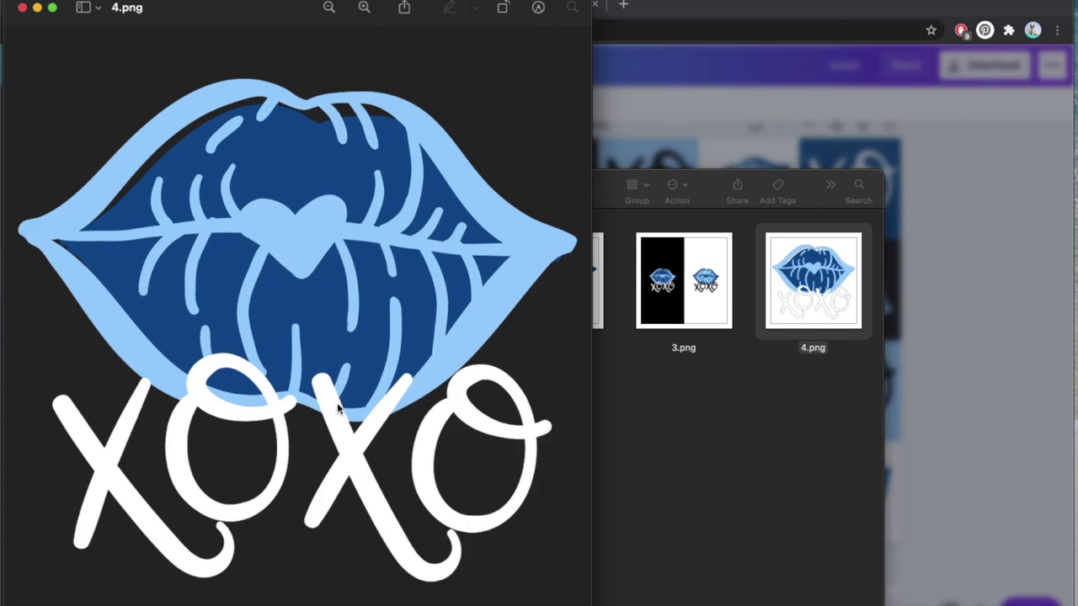
pyautogui.click(23, 8)
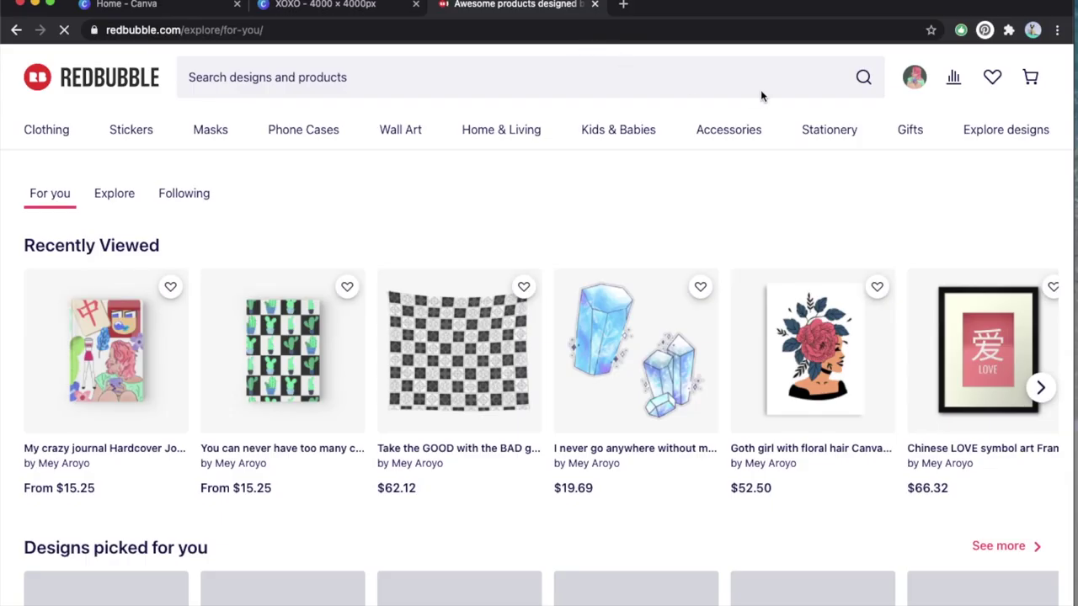
# Add a new work from the account menu and upload 1.png from Downloads > XOXO
pyautogui.click(915, 84)
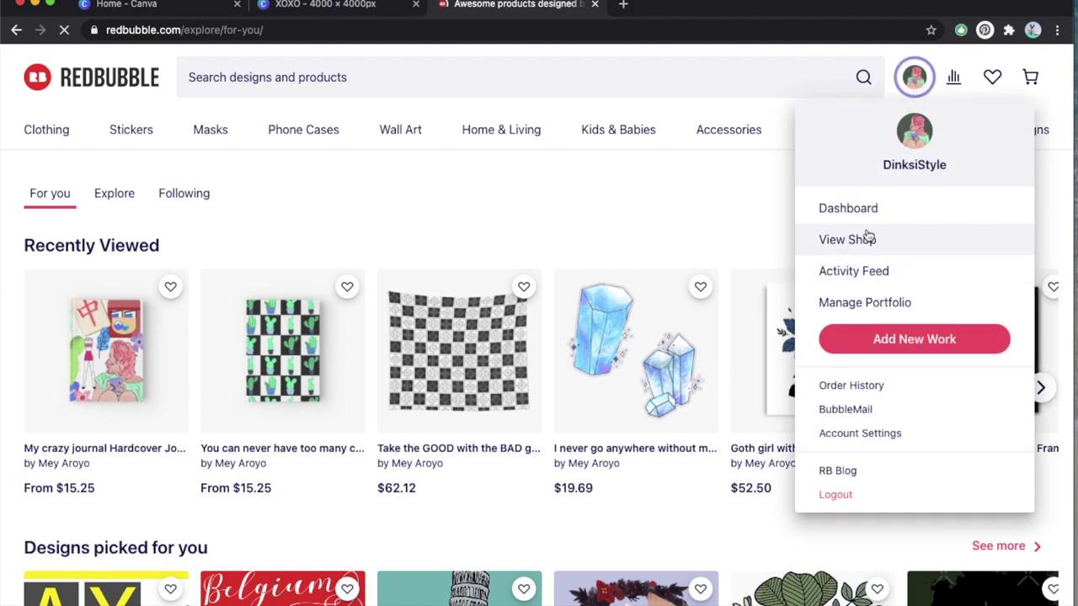
pyautogui.click(883, 347)
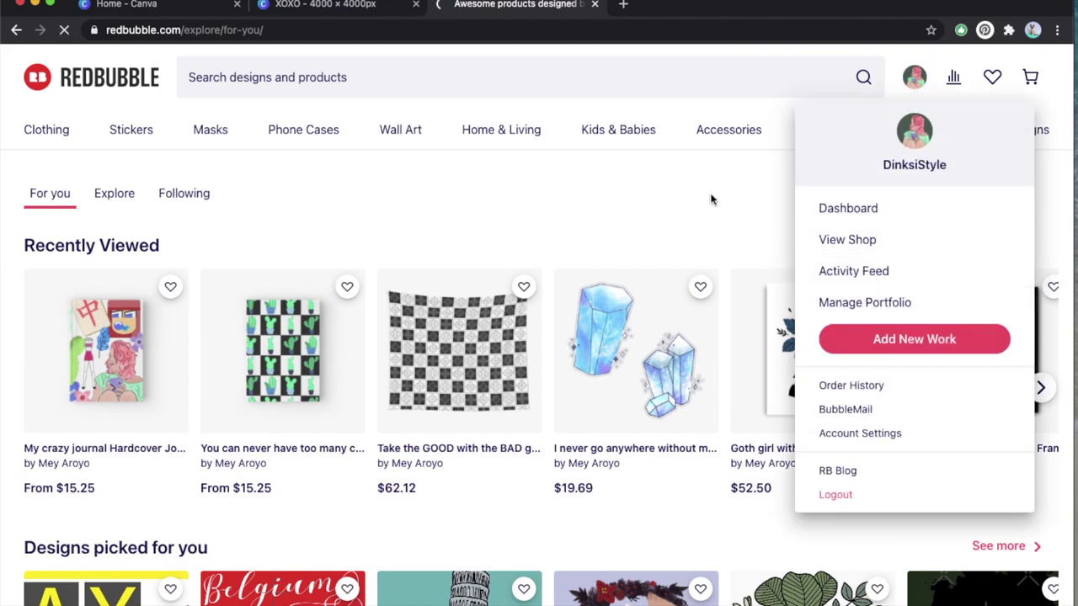
pyautogui.click(431, 317)
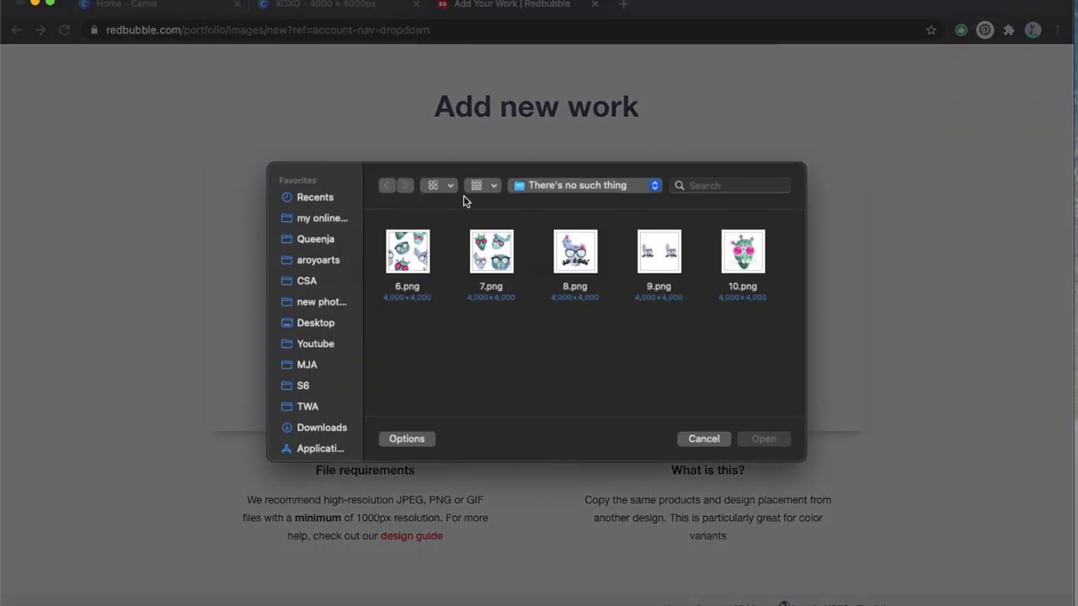
pyautogui.click(312, 430)
pyautogui.scroll(-5, 522, 303)
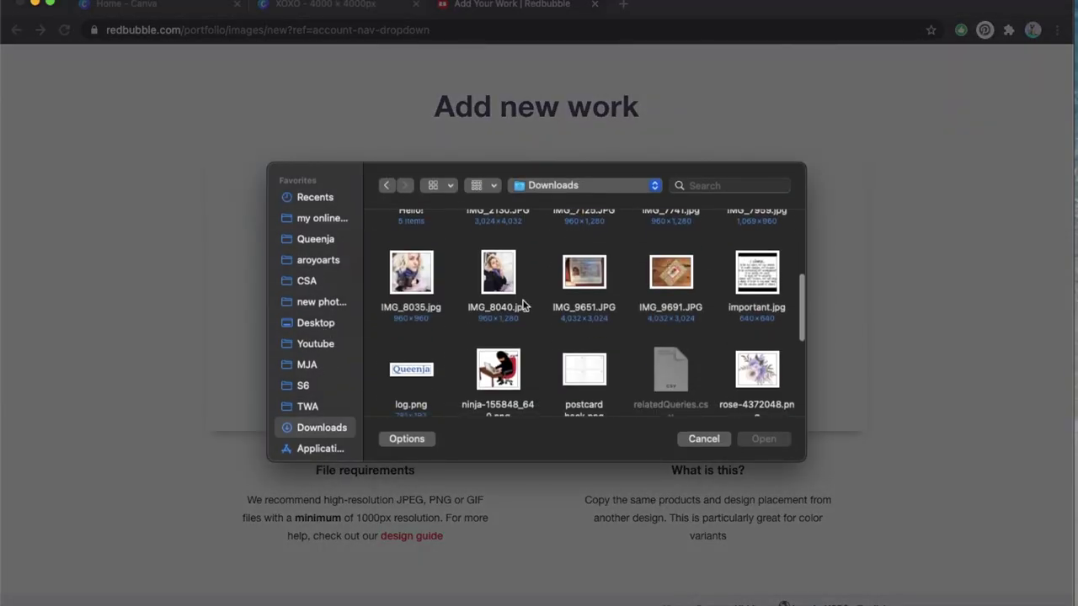
pyautogui.scroll(-8, 522, 305)
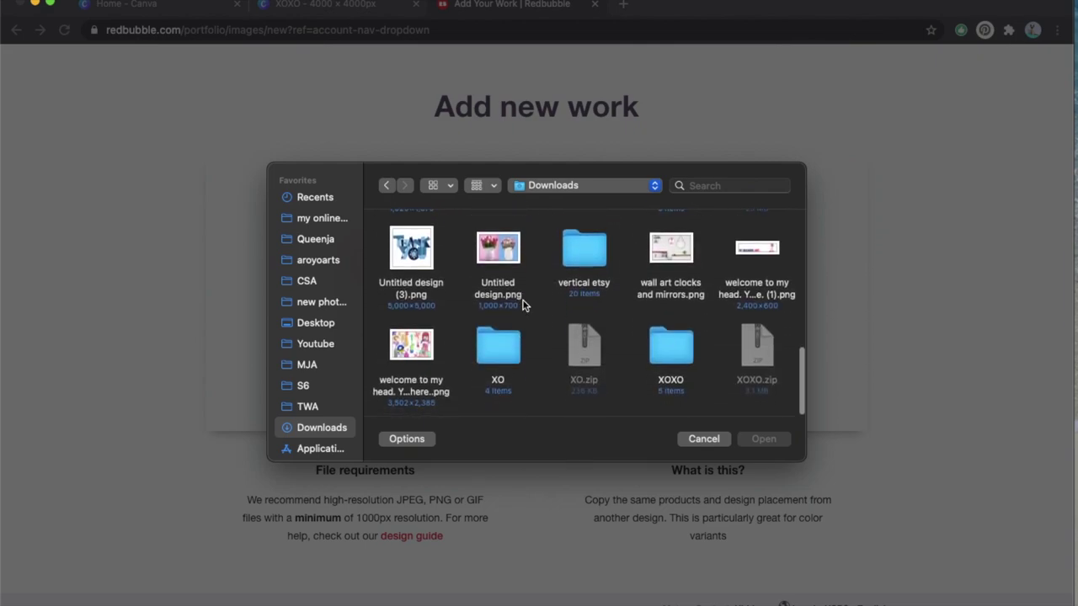
pyautogui.doubleClick(676, 360)
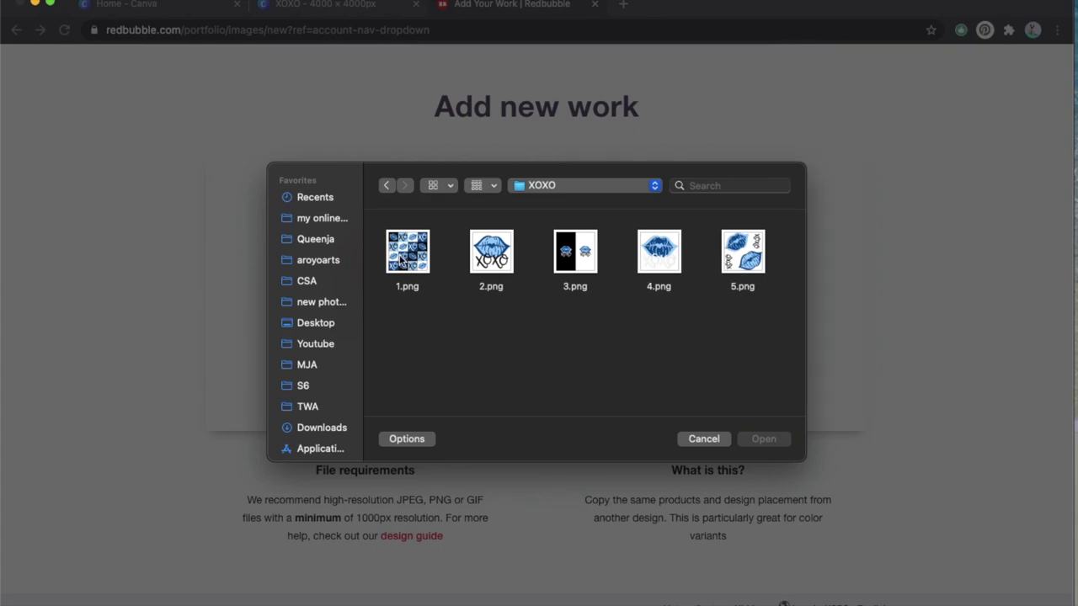
pyautogui.doubleClick(413, 257)
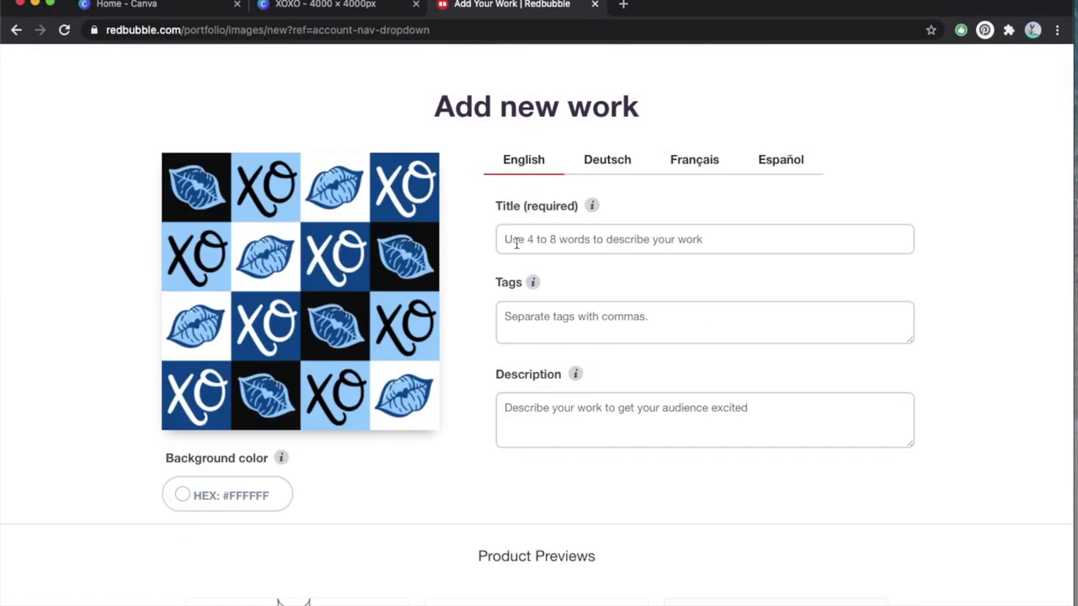
# Title the work 'XOXO blue love kisses' and tag it love, kissing, pattern, anniversary, xoxo
pyautogui.click(516, 243)
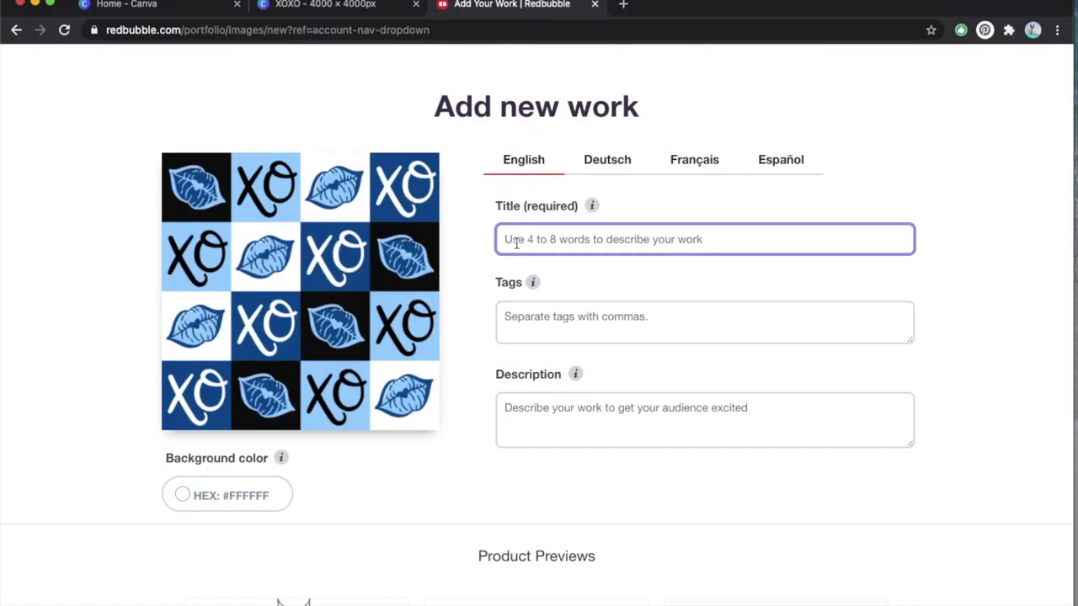
pyautogui.write('XOXO')
pyautogui.click(511, 314)
pyautogui.write('love, k')
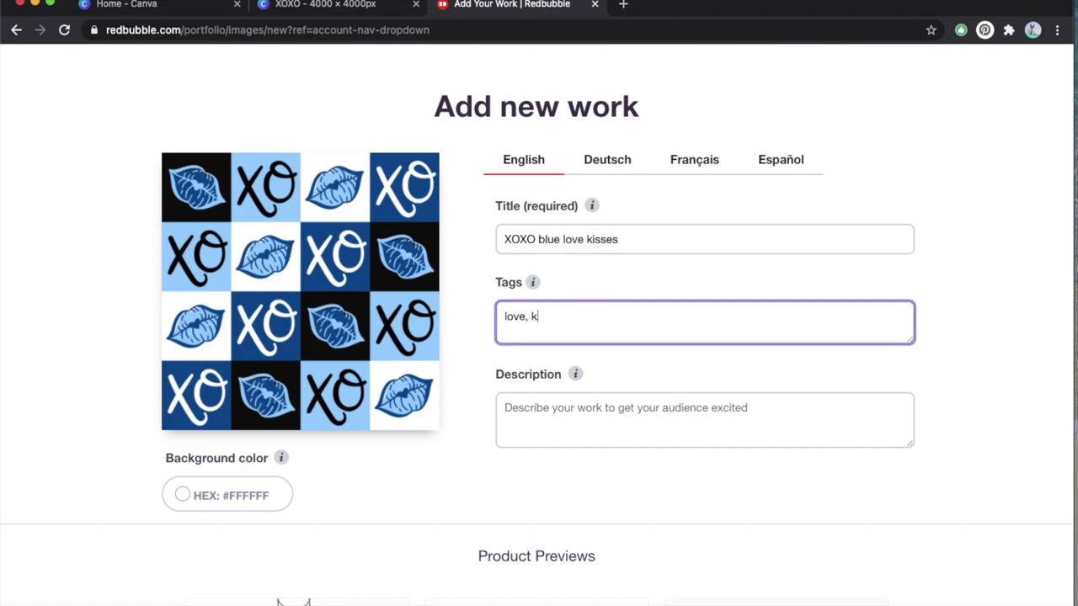
pyautogui.write('iss, pattern, anniversary, cute, blue kisses,')
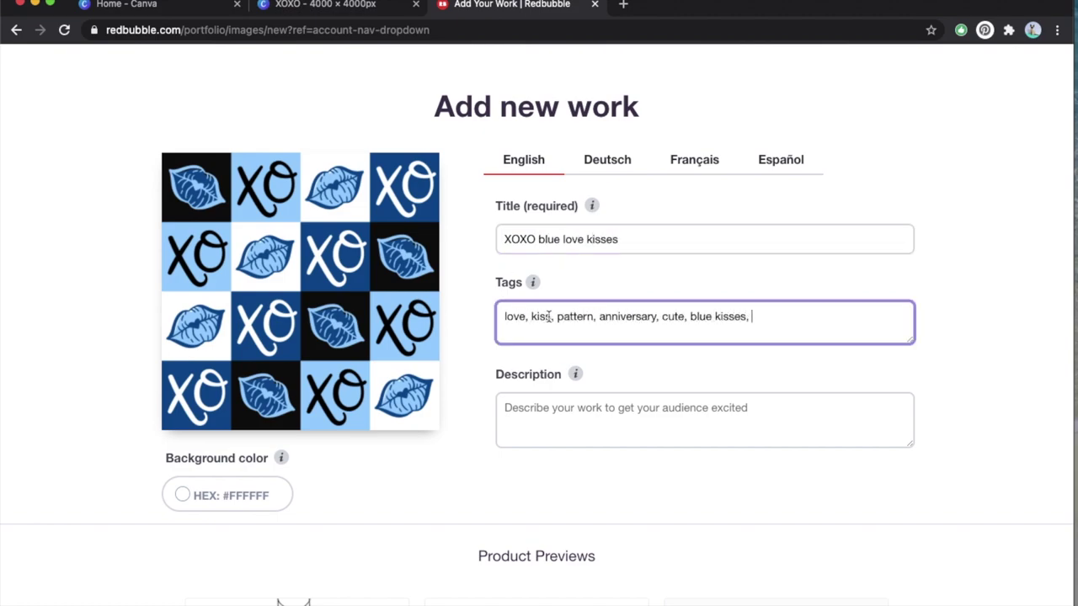
pyautogui.click(549, 316)
pyautogui.write('ing')
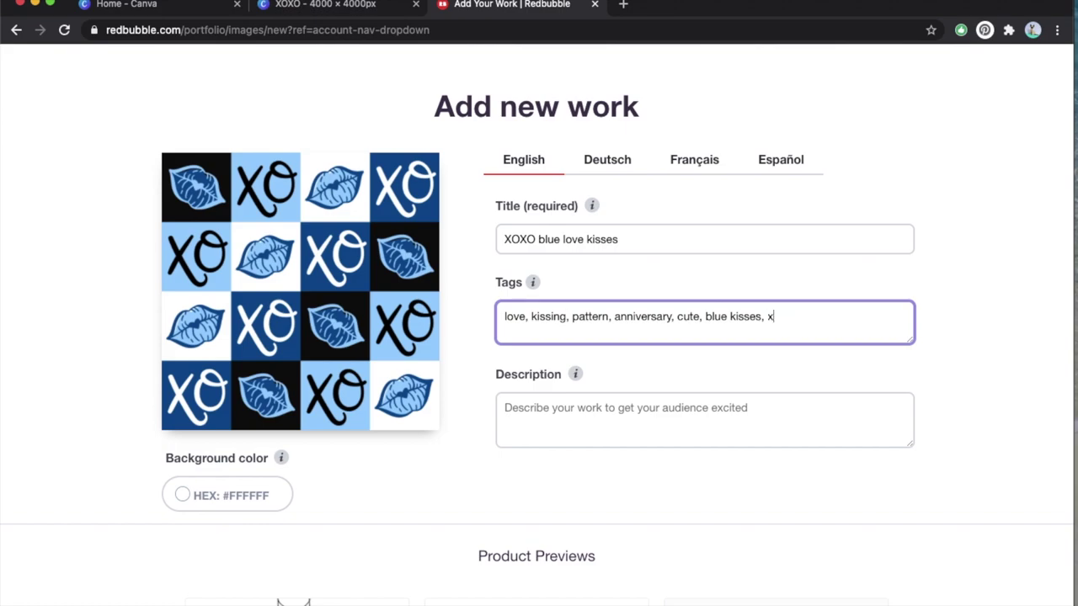
pyautogui.write('oxo')
# Write a description about blue kisses and xoxo text for love gifts and home
pyautogui.click(592, 418)
pyautogui.write('A pattern of blue kisses & xoxo text for your love gifts, or to a')
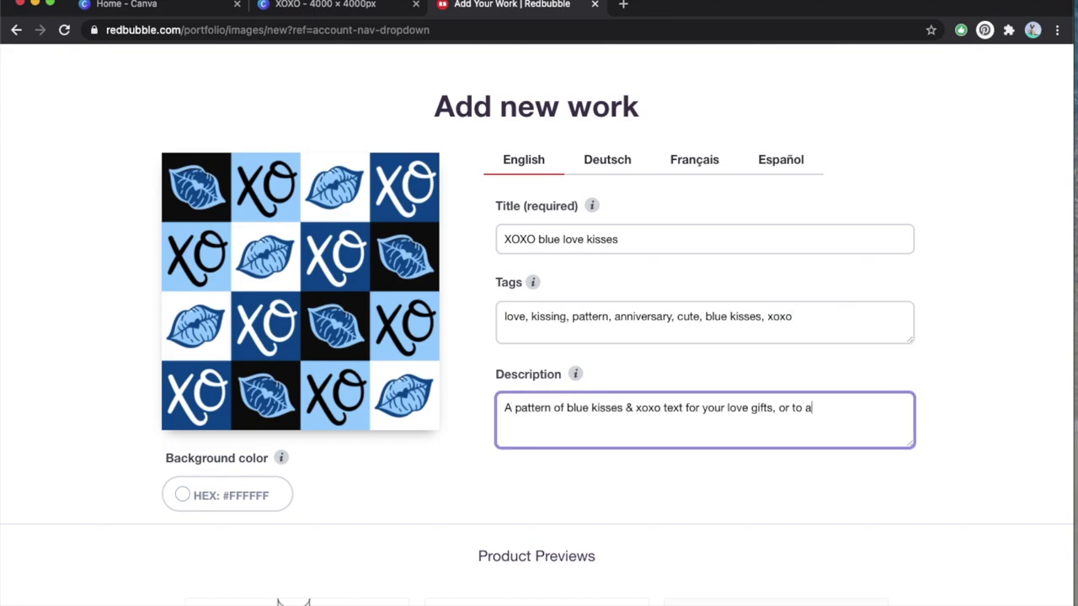
pyautogui.write('dd some love to your home!')
pyautogui.scroll(-3, 476, 457)
pyautogui.scroll(2, 477, 456)
pyautogui.click(476, 456)
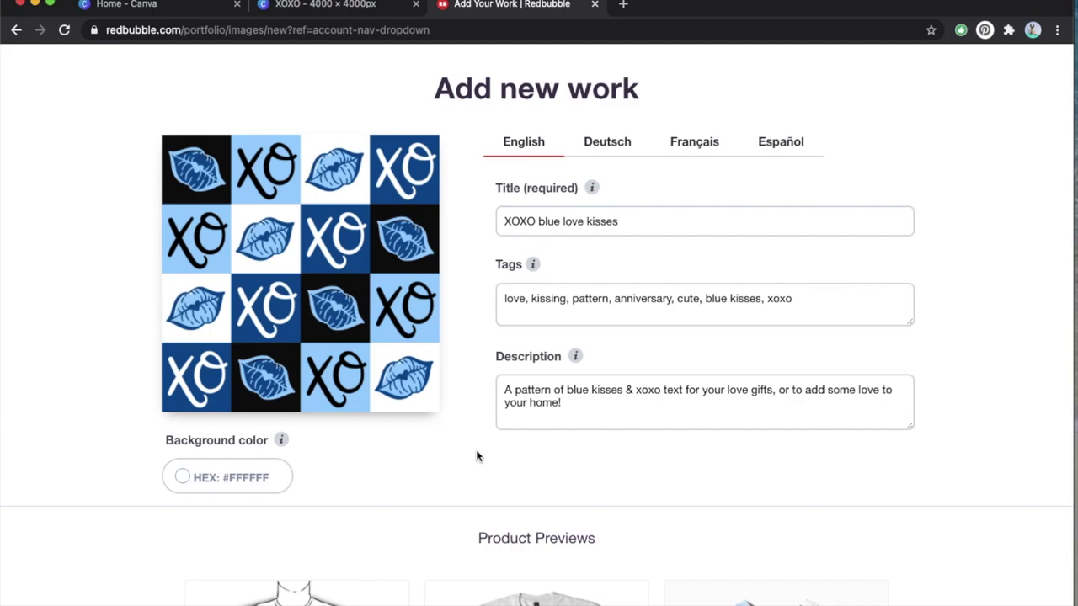
# Use 4.png for Large Print Clothing and 2.png for Standard Print Clothing
pyautogui.scroll(-5, 477, 454)
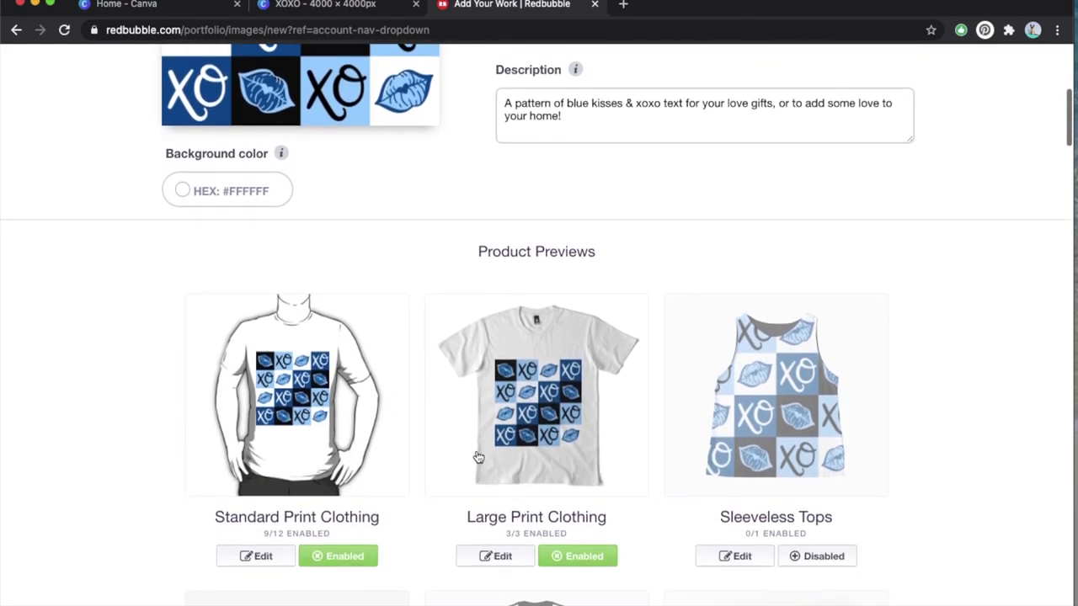
pyautogui.click(611, 405)
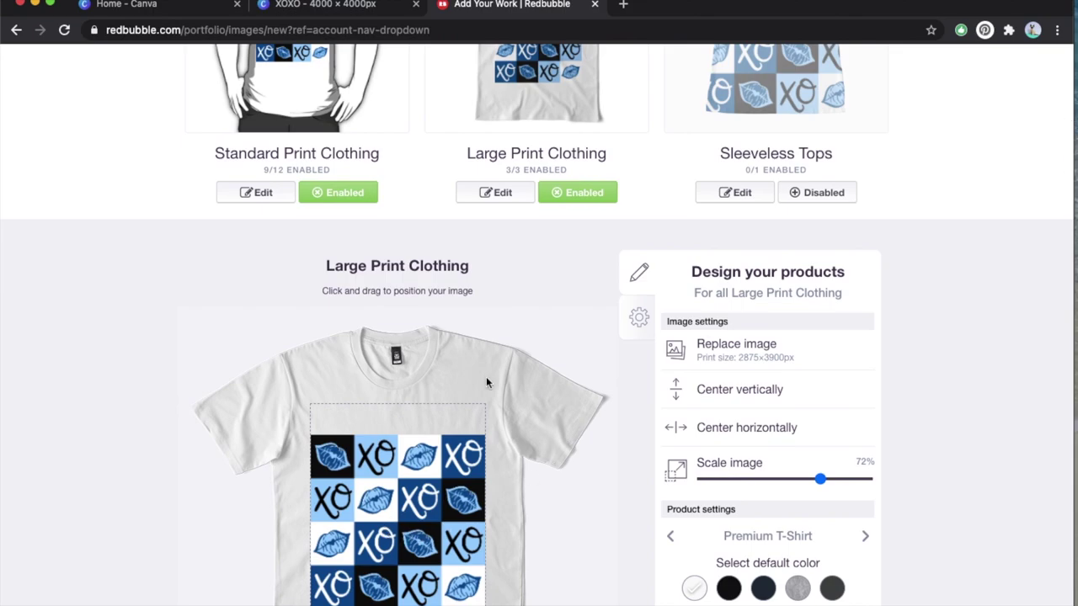
pyautogui.scroll(-1, 568, 412)
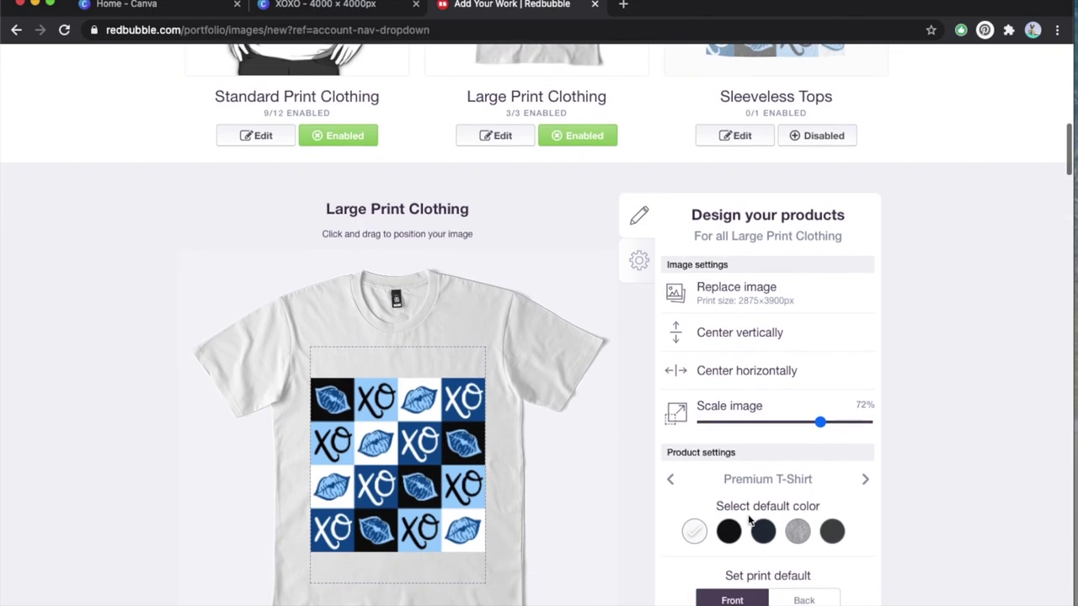
pyautogui.click(731, 305)
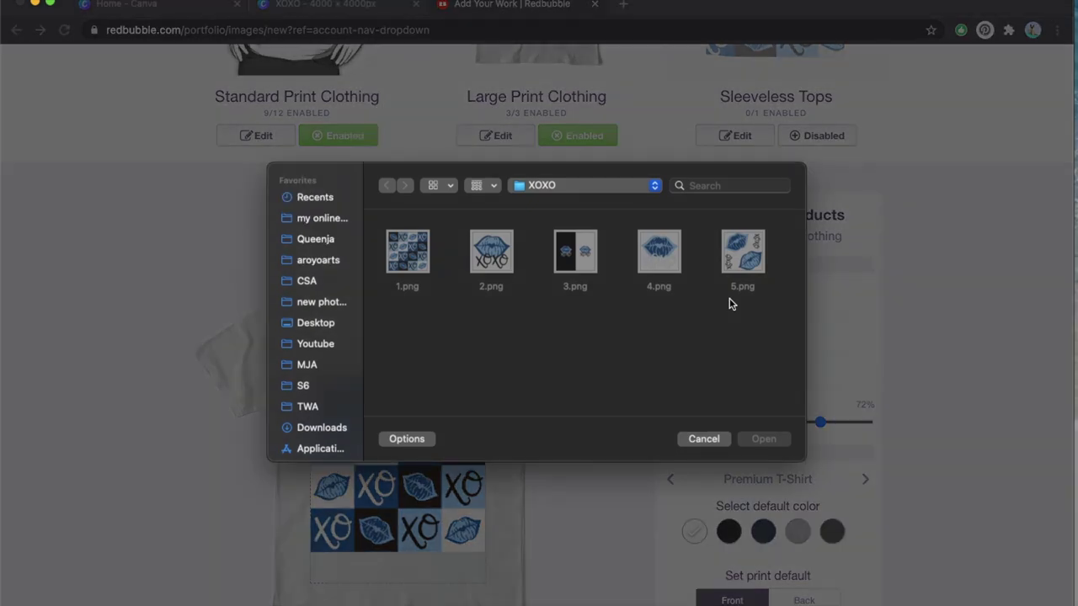
pyautogui.doubleClick(651, 265)
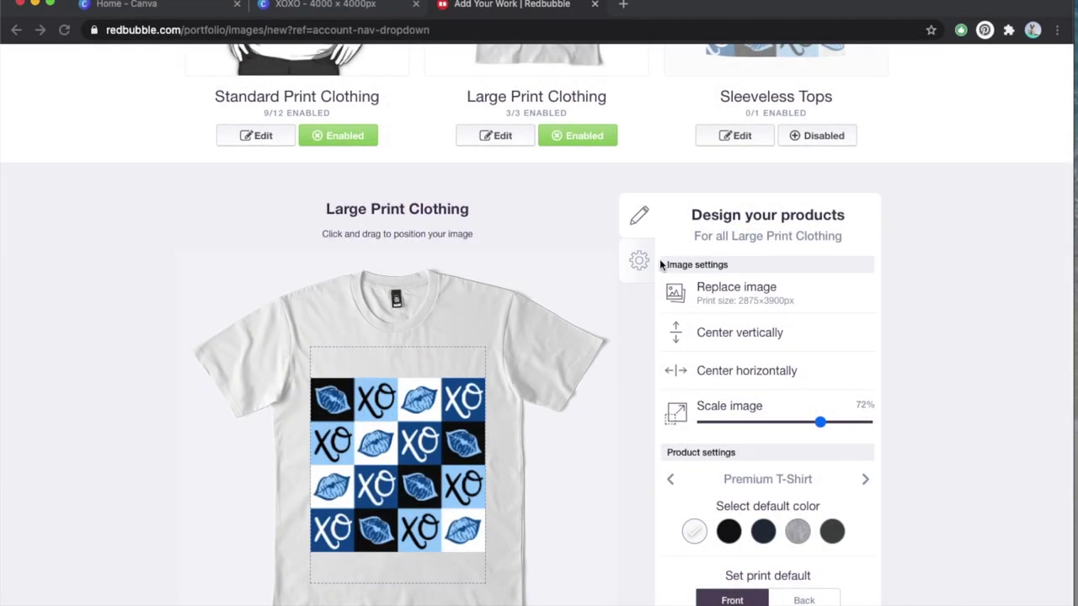
pyautogui.scroll(3, 427, 311)
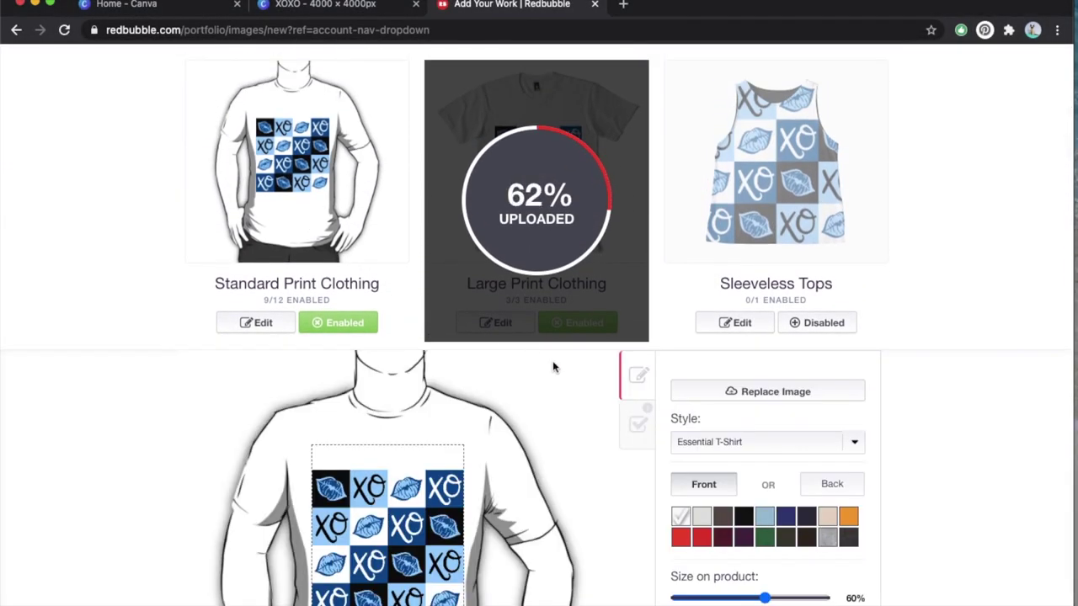
pyautogui.scroll(-3, 553, 363)
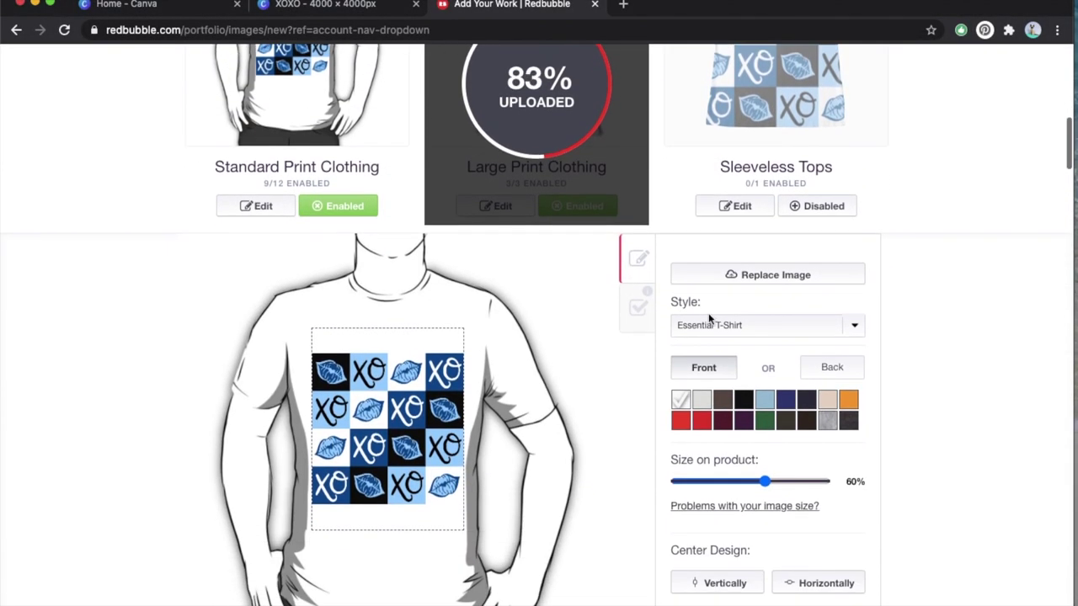
pyautogui.click(752, 276)
pyautogui.doubleClick(506, 277)
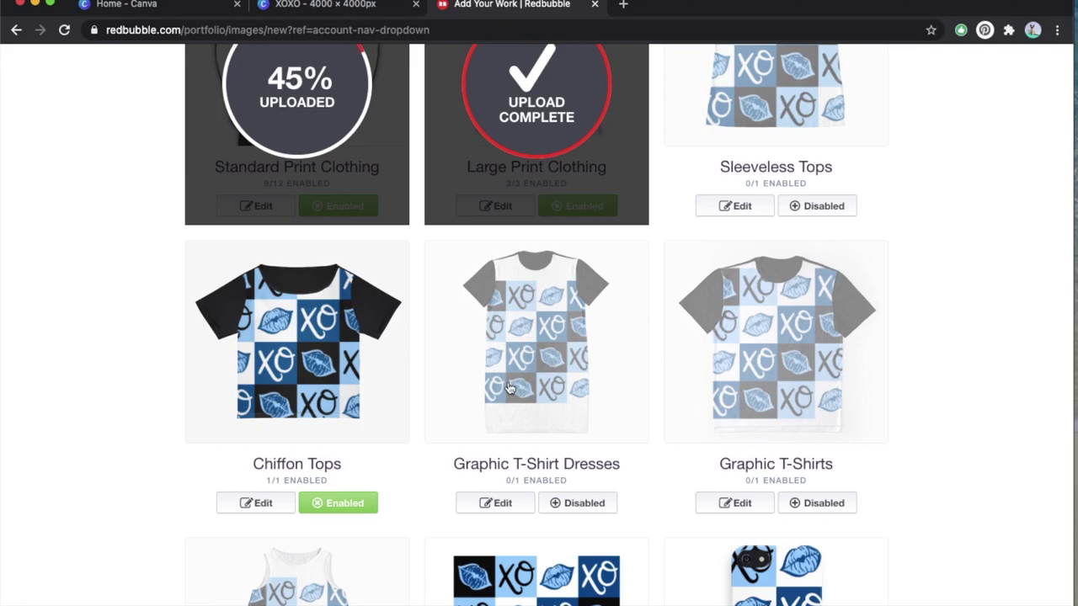
# Scale the Sleeveless Tops design to 45% in a regular grid pattern and enable it
pyautogui.scroll(2, 746, 142)
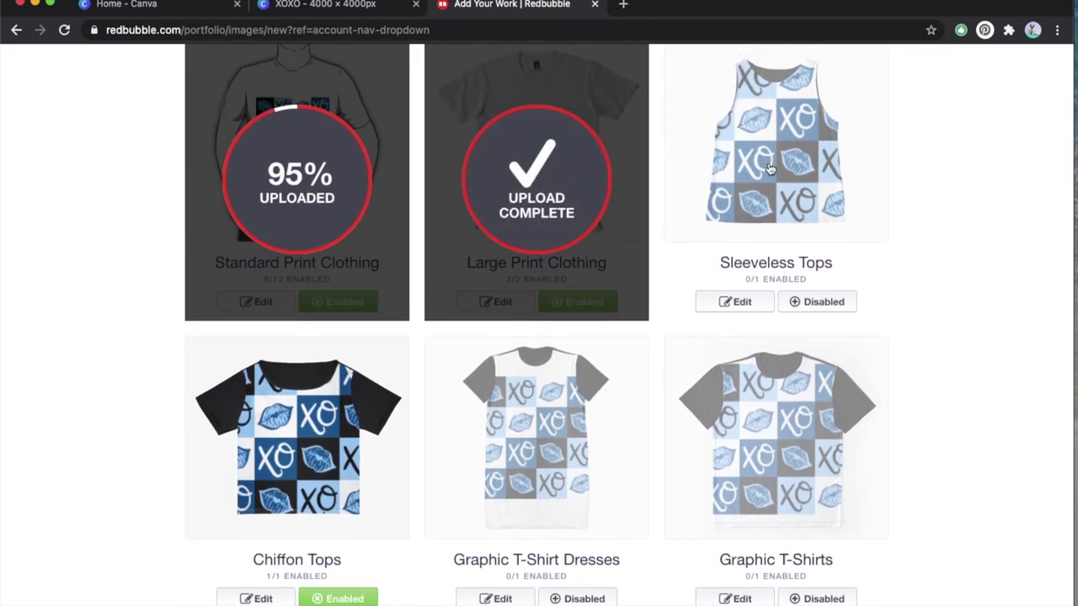
pyautogui.click(746, 141)
pyautogui.click(777, 357)
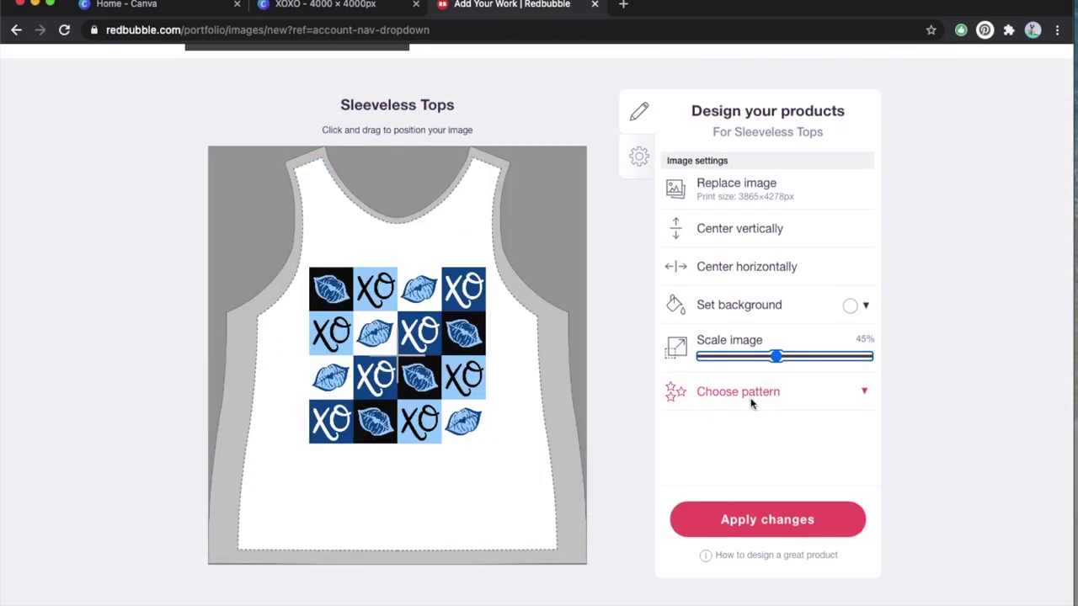
pyautogui.click(752, 395)
pyautogui.click(834, 418)
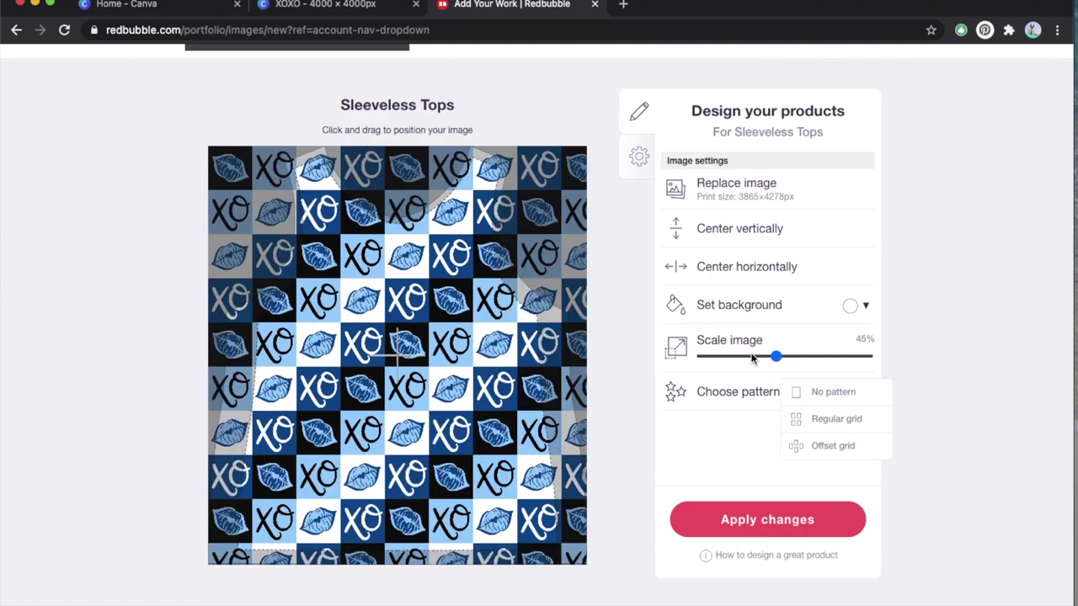
pyautogui.scroll(5, 818, 354)
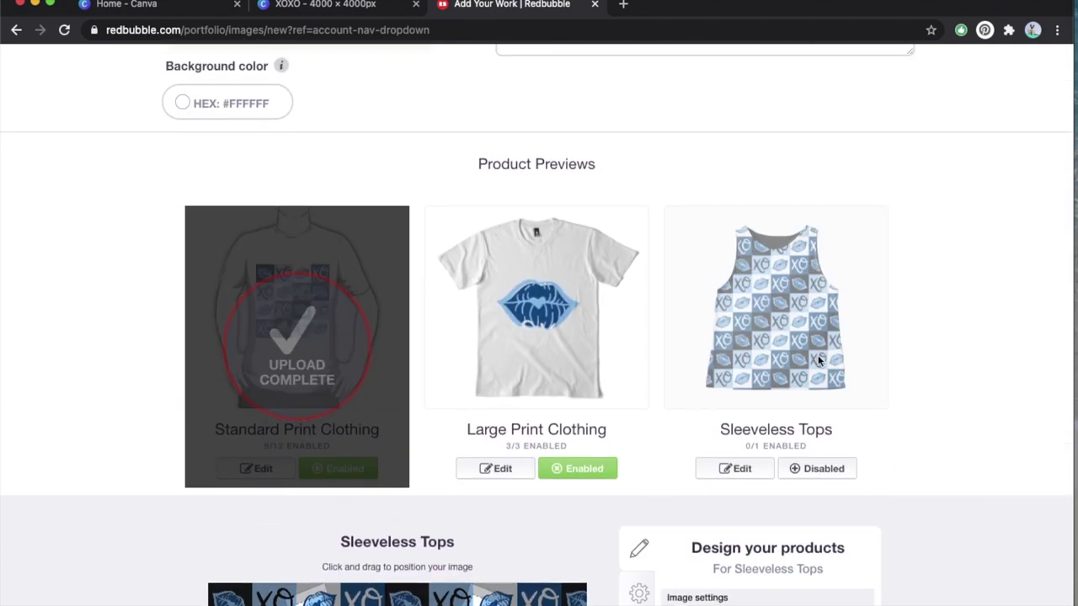
pyautogui.click(821, 467)
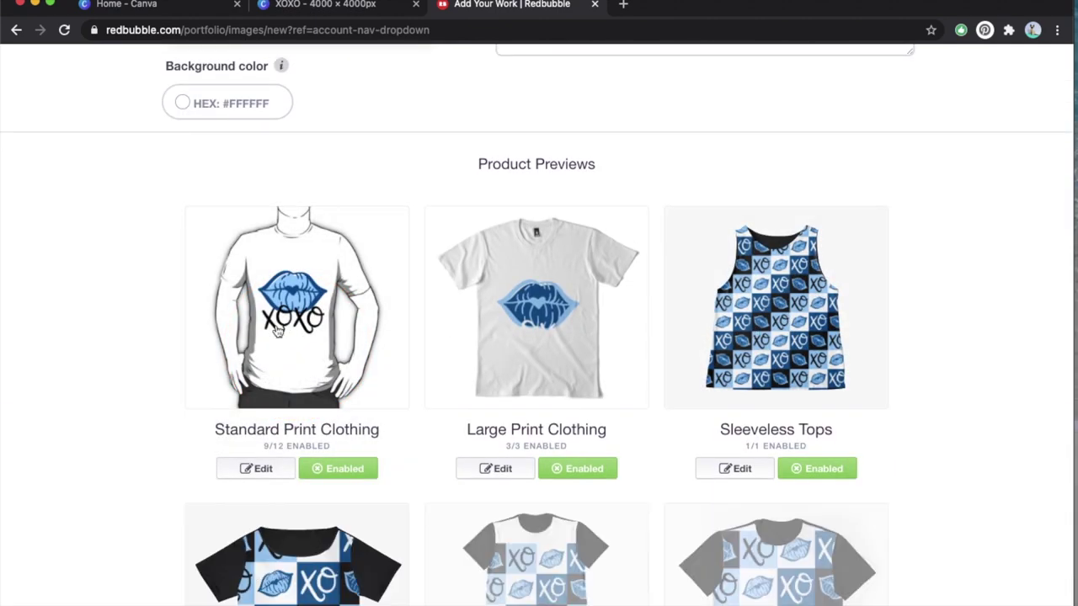
# Make navy the default colour for Large Print Clothing
pyautogui.click(293, 327)
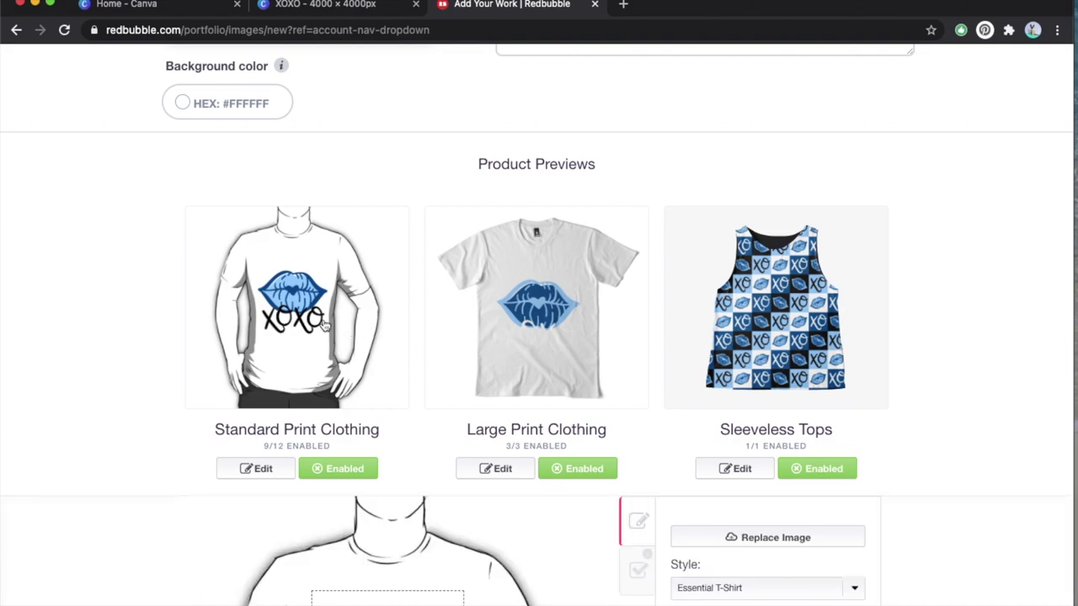
pyautogui.click(538, 328)
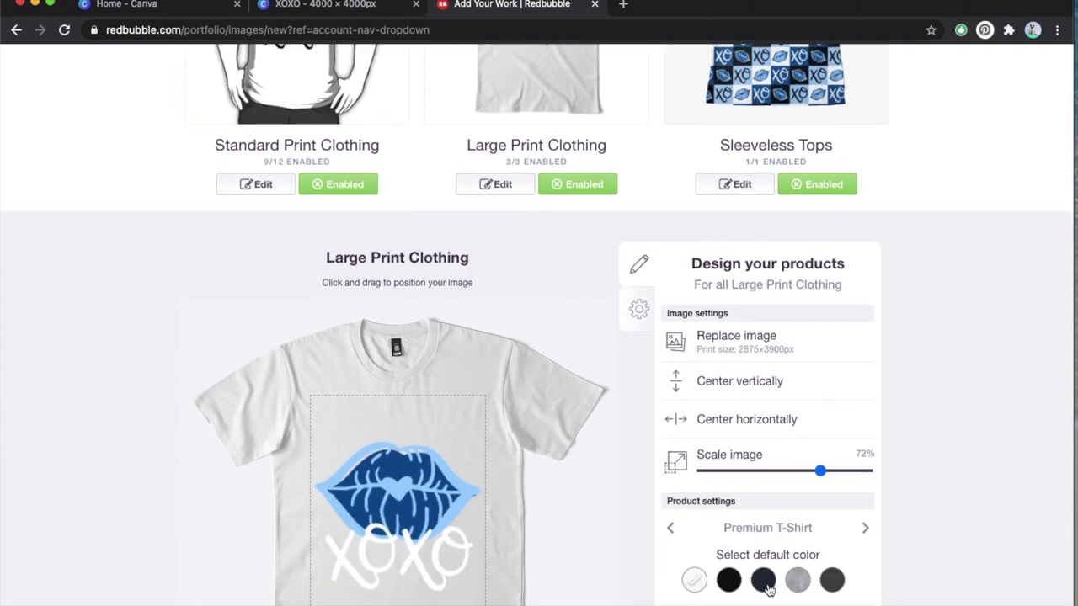
pyautogui.click(762, 581)
pyautogui.scroll(5, 638, 356)
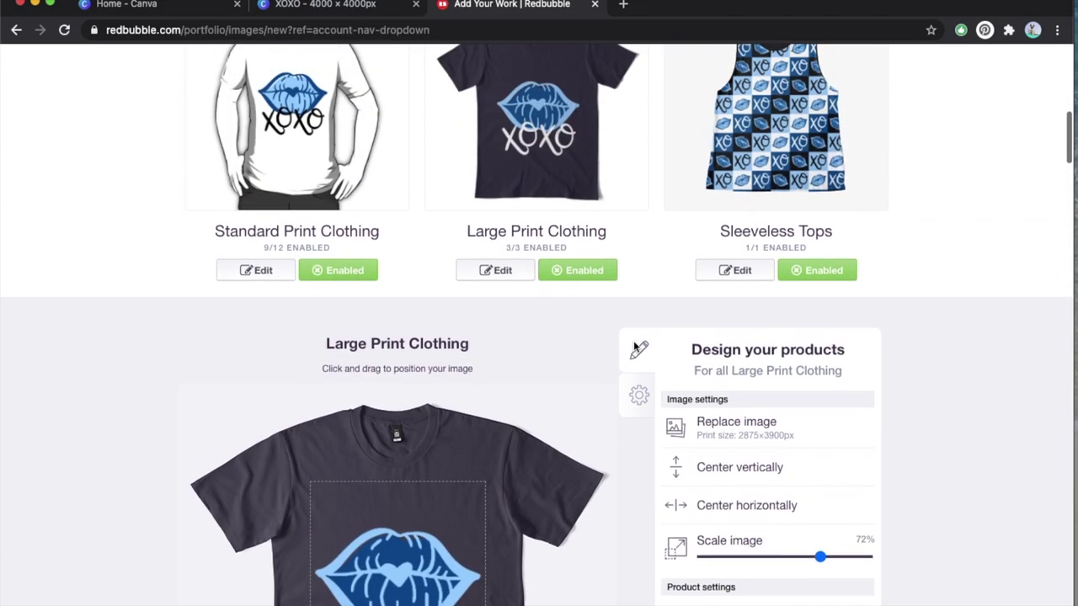
pyautogui.click(392, 255)
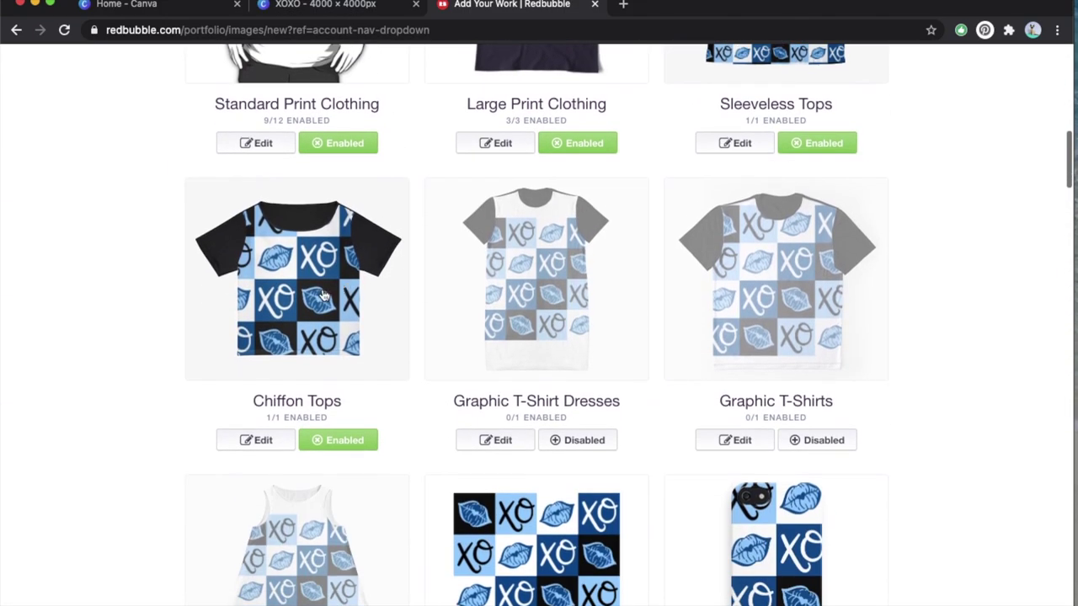
pyautogui.click(325, 295)
# Shrink the Chiffon Tops design to 36% and tile it in a regular grid
pyautogui.click(762, 406)
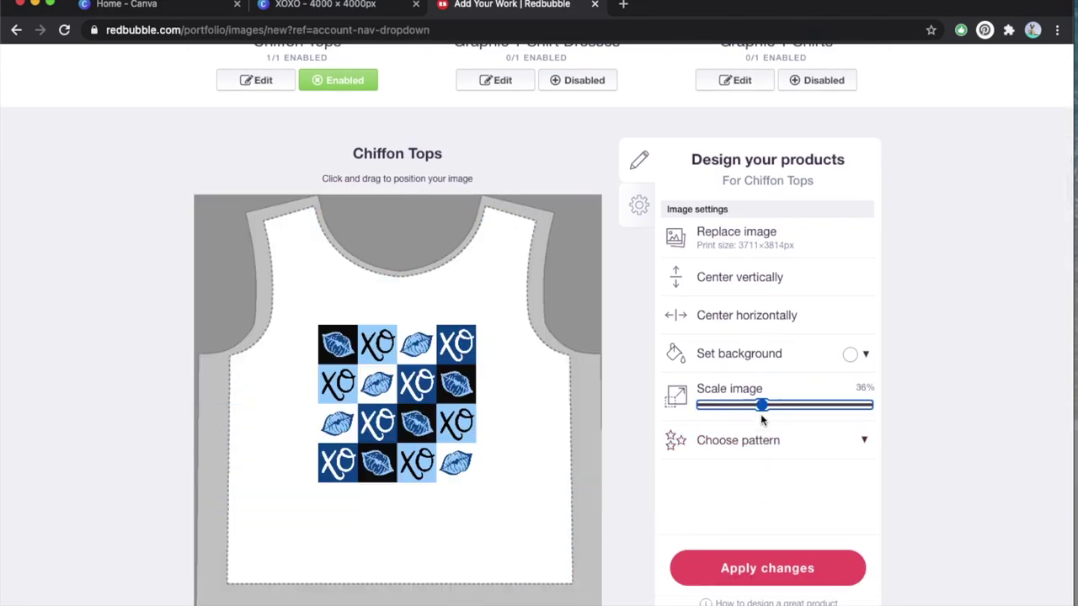
pyautogui.click(760, 439)
pyautogui.click(836, 467)
pyautogui.scroll(4, 566, 421)
# Enable Graphic T-Shirt Dresses, shrink its design to 51% and tile it in a regular grid
pyautogui.click(579, 426)
pyautogui.scroll(-3, 580, 434)
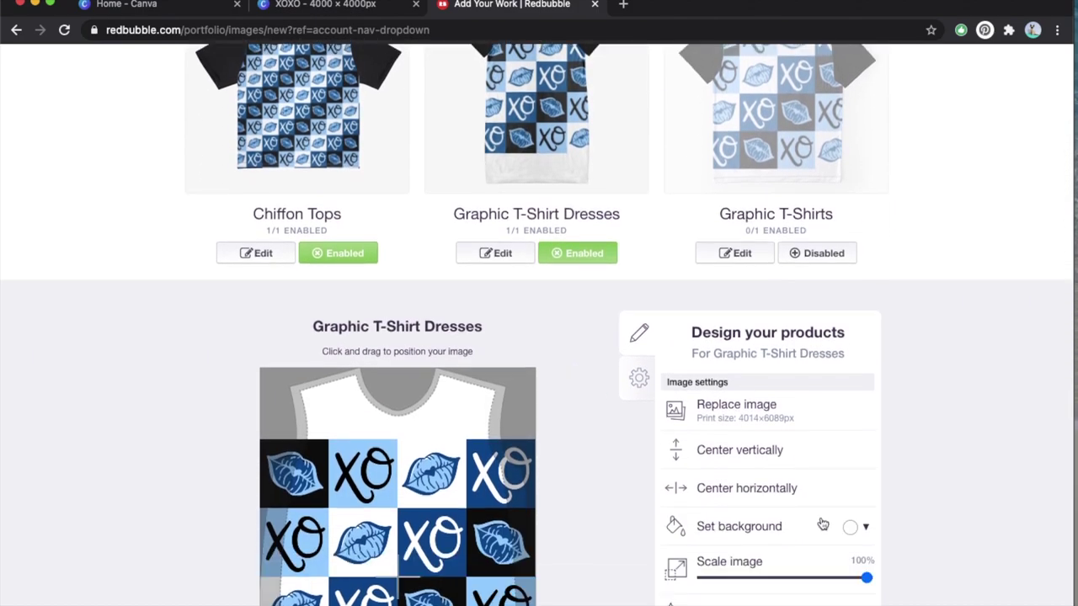
pyautogui.click(785, 521)
pyautogui.click(781, 557)
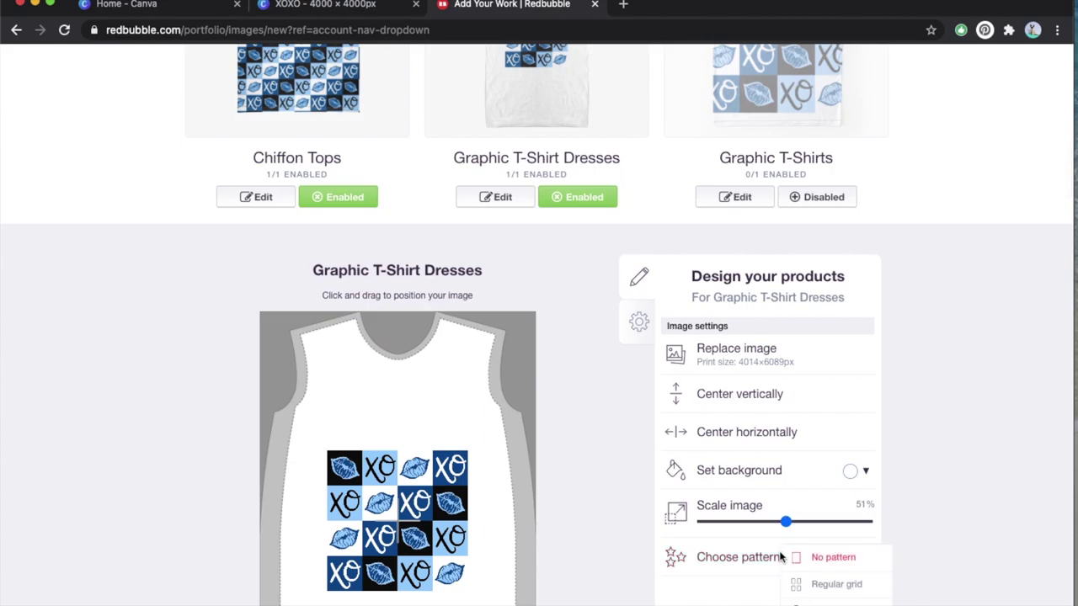
pyautogui.click(830, 583)
pyautogui.scroll(3, 557, 433)
# Readjust the Chiffon Tops design scale with the slider
pyautogui.click(408, 375)
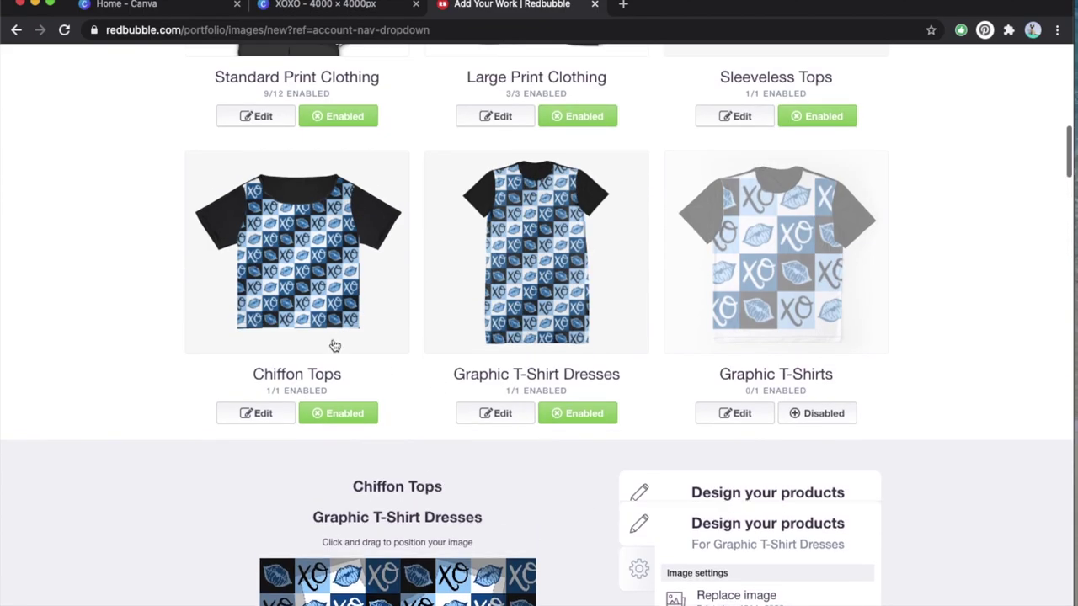
pyautogui.scroll(-3, 603, 413)
pyautogui.scroll(2, 511, 399)
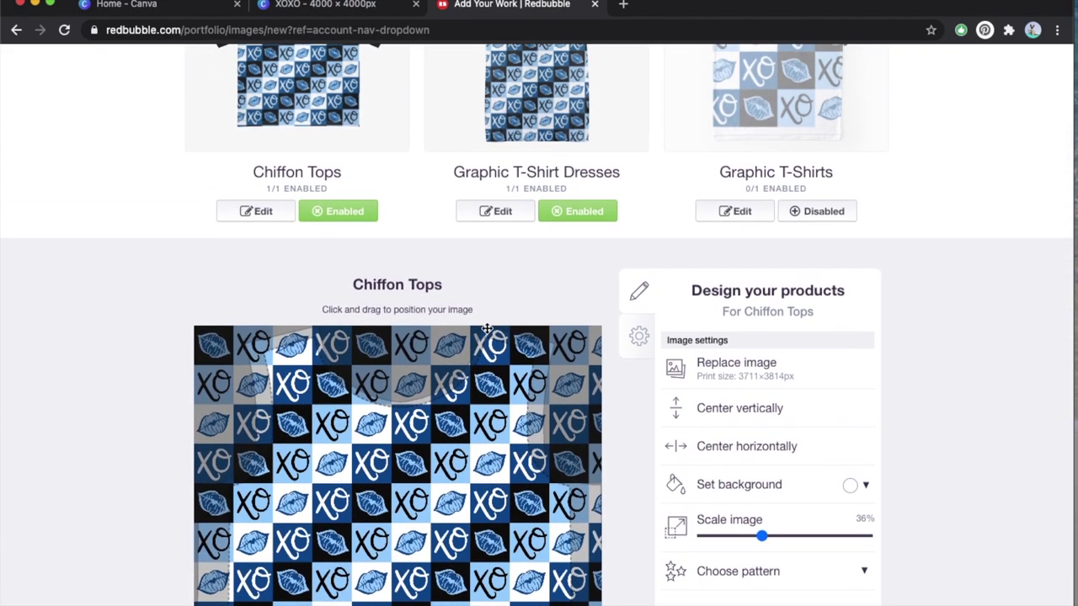
pyautogui.scroll(-4, 334, 131)
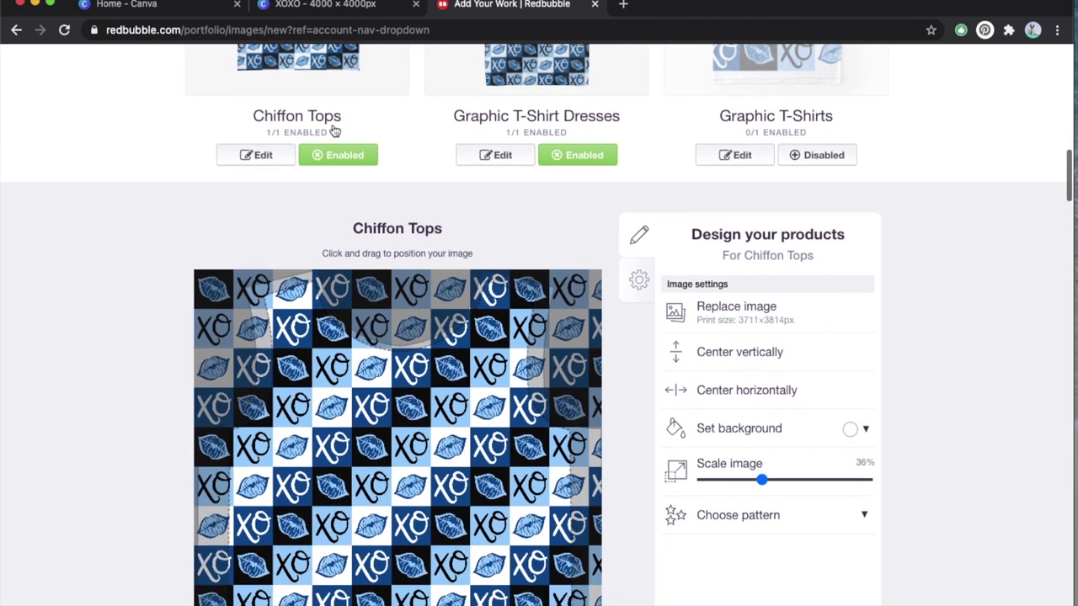
pyautogui.moveTo(760, 351); pyautogui.dragTo(781, 354)
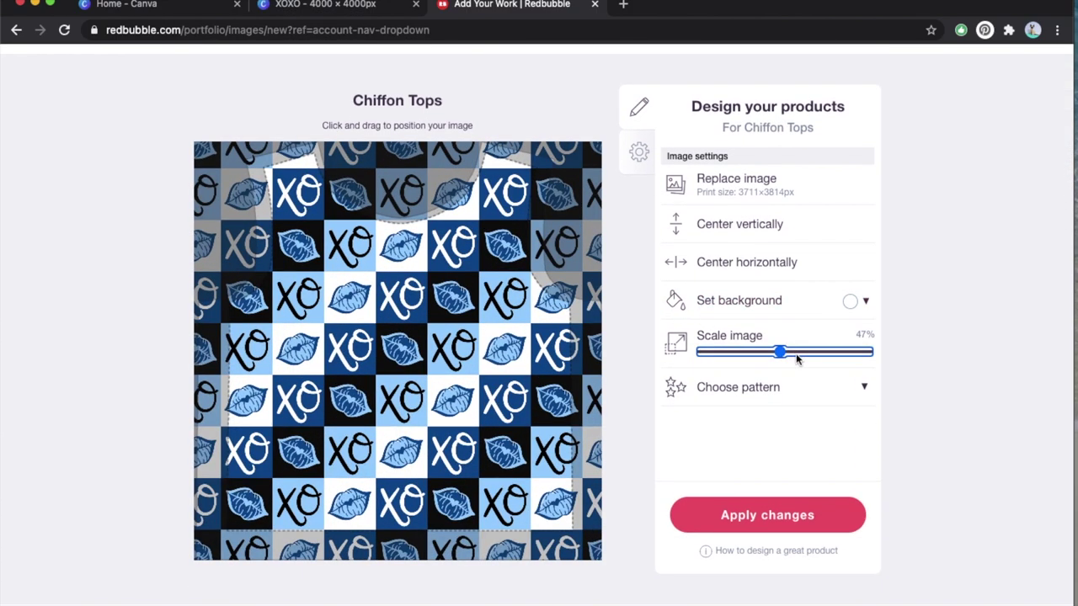
pyautogui.scroll(5, 534, 349)
# Enable Graphic T-Shirts, shrink its design to 57% and tile it in a regular grid
pyautogui.click(782, 361)
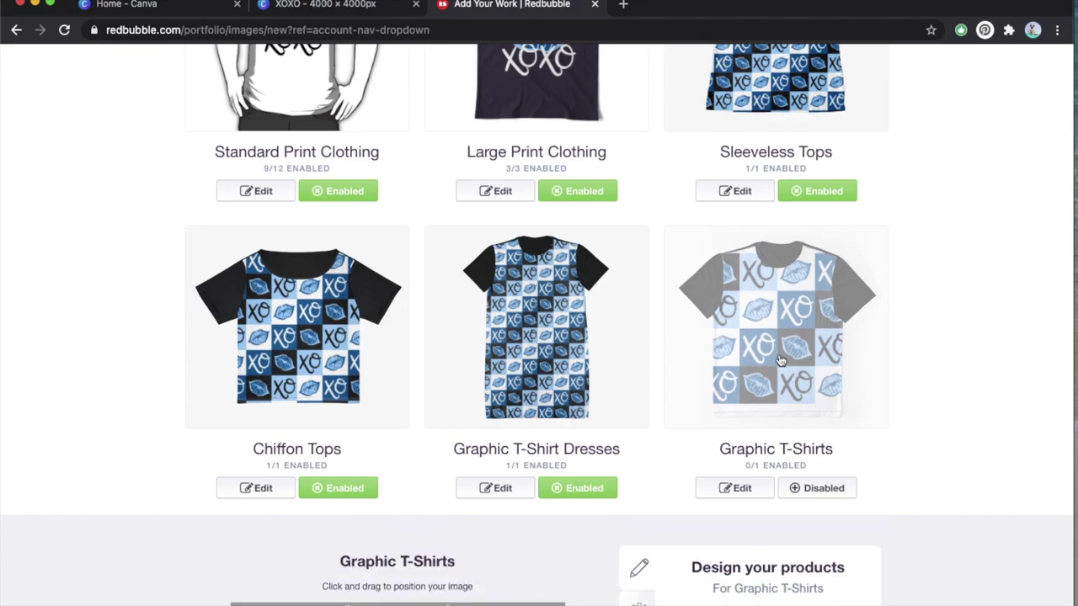
pyautogui.scroll(-3, 788, 352)
pyautogui.click(810, 275)
pyautogui.scroll(-2, 813, 281)
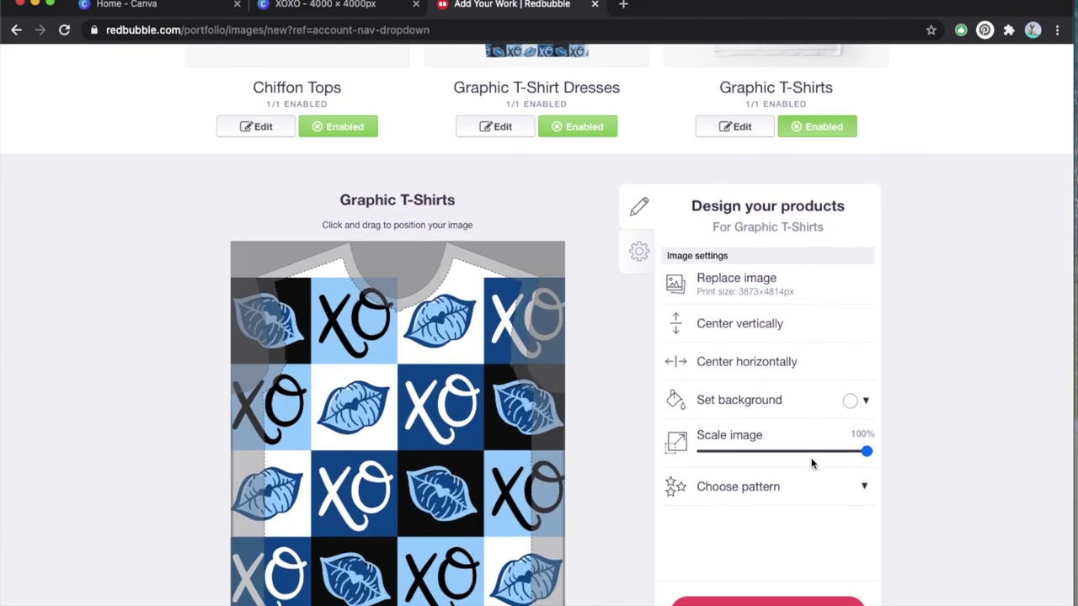
pyautogui.click(796, 451)
pyautogui.click(777, 488)
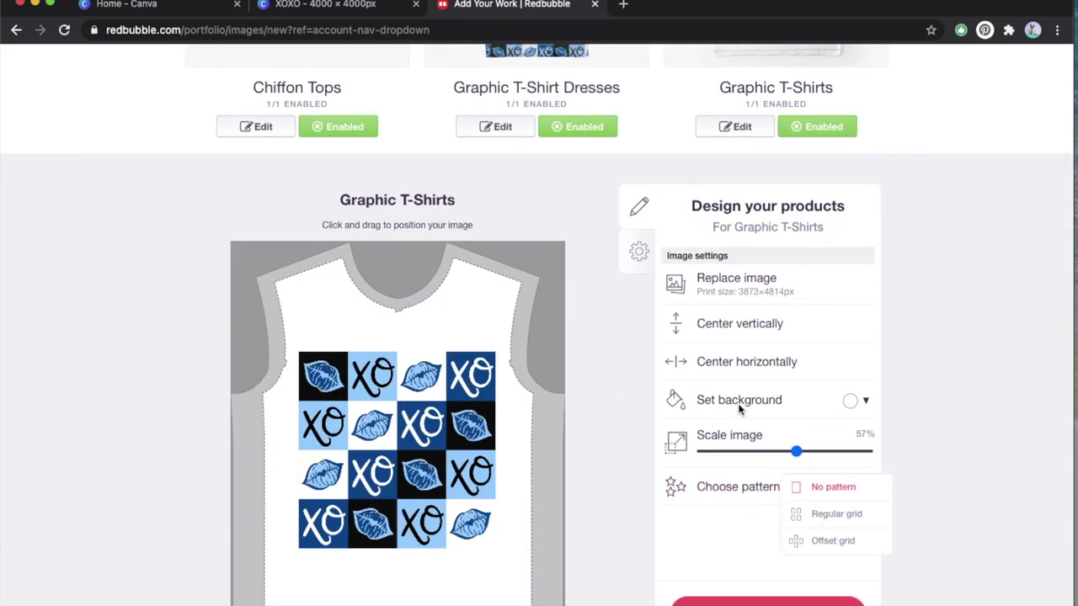
pyautogui.click(836, 513)
pyautogui.scroll(3, 700, 342)
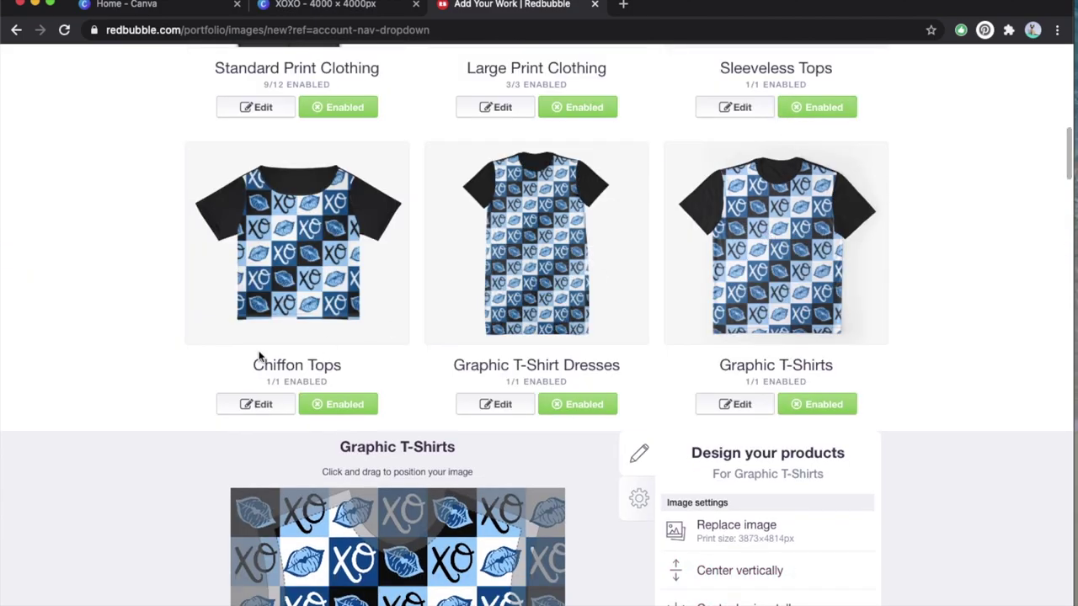
# Enable A-Line Dresses, shrink its design to 55% and tile it in a regular grid
pyautogui.scroll(-3, 260, 356)
pyautogui.click(349, 455)
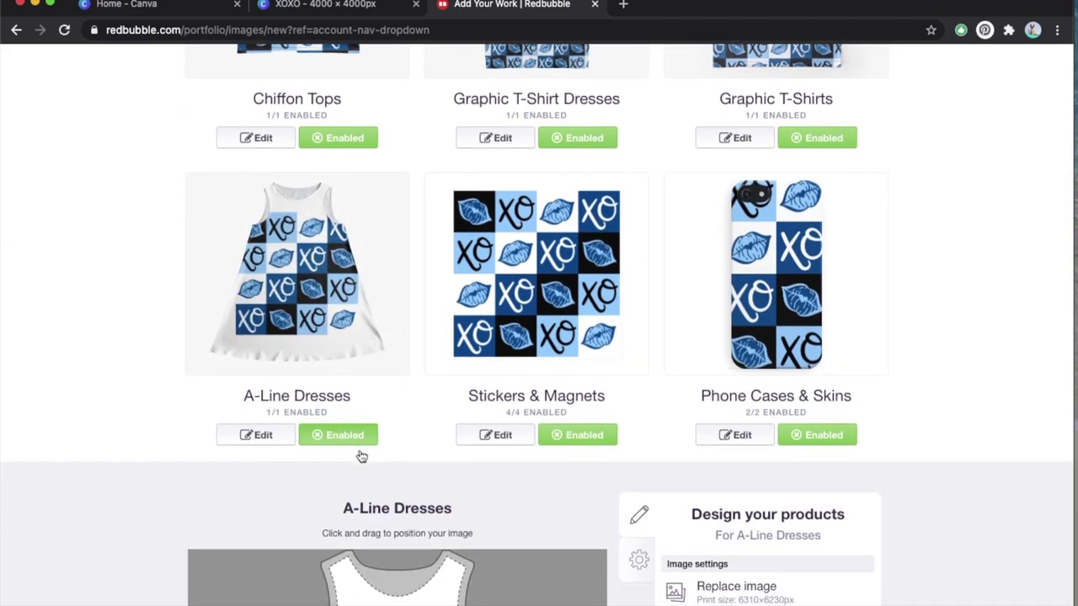
pyautogui.scroll(-5, 362, 456)
pyautogui.click(792, 415)
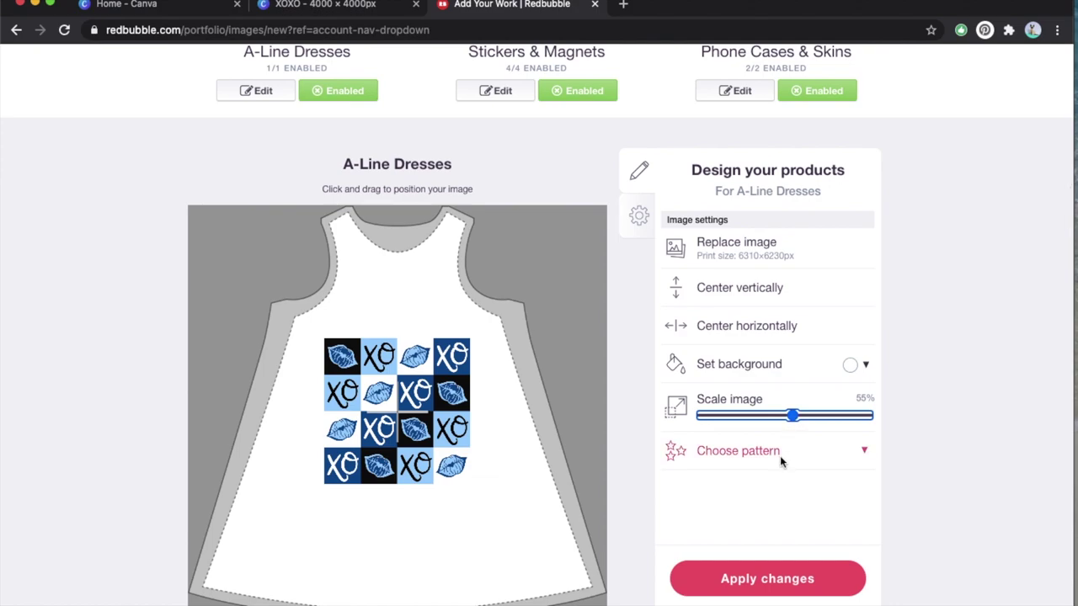
pyautogui.click(780, 456)
pyautogui.click(822, 479)
pyautogui.scroll(1, 479, 453)
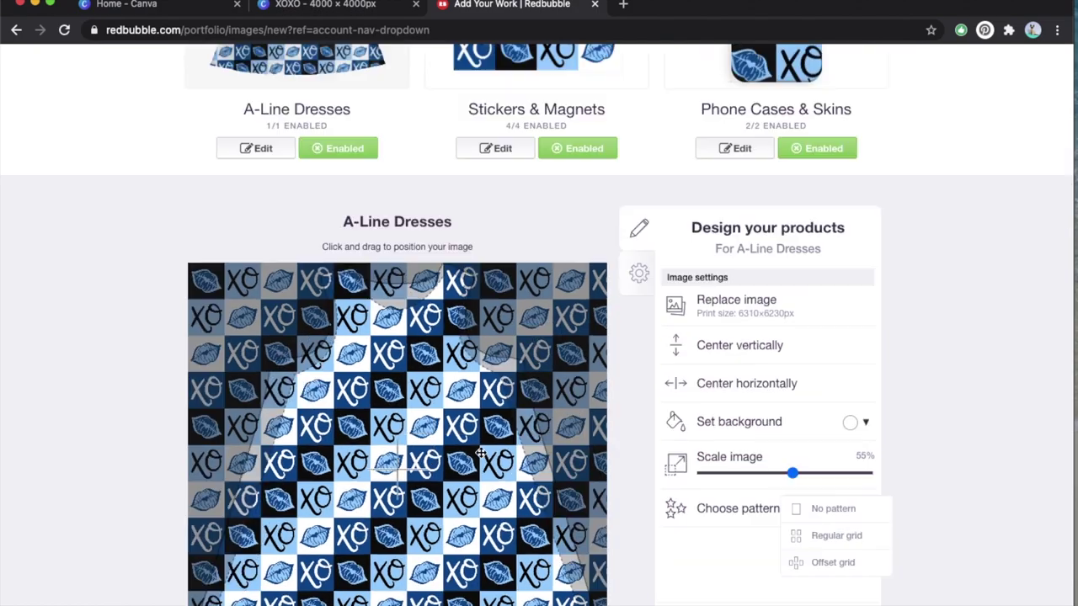
pyautogui.scroll(5, 300, 375)
pyautogui.click(601, 348)
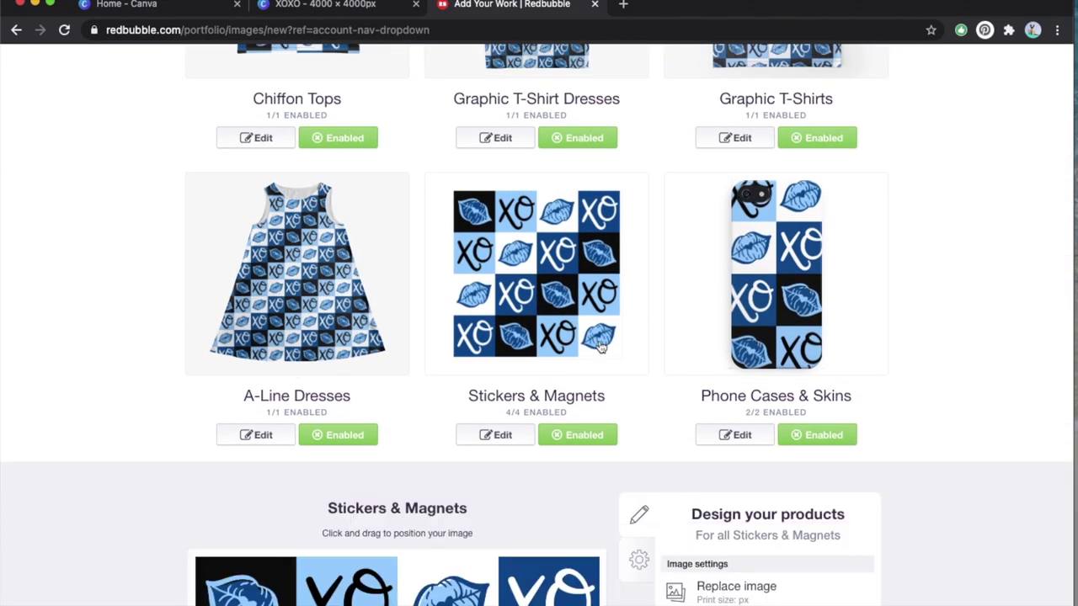
# Use 5.png as the Stickers & Magnets image
pyautogui.scroll(-5, 601, 348)
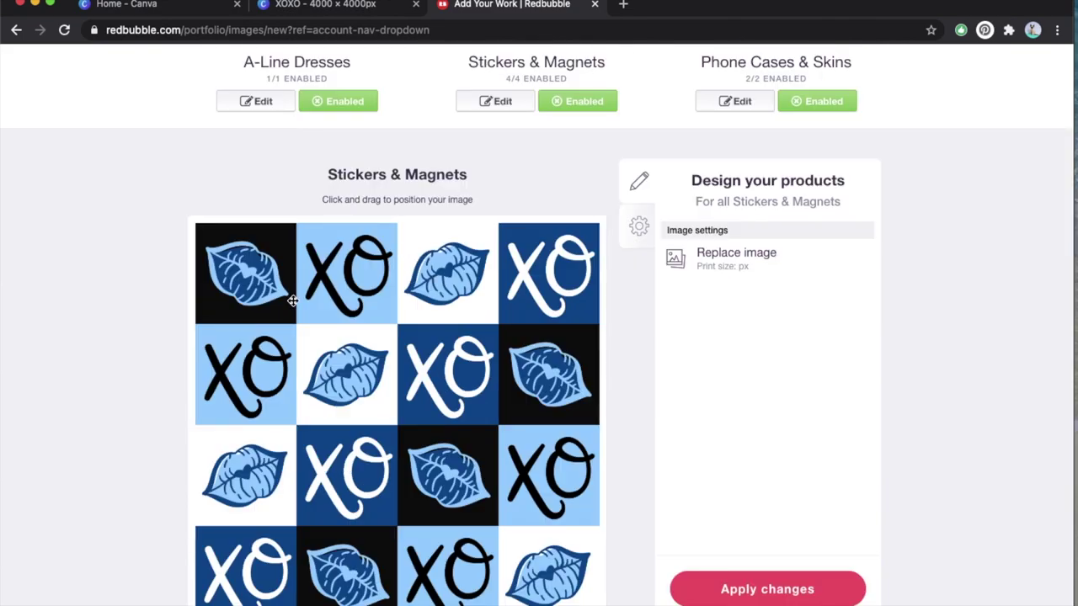
pyautogui.click(744, 264)
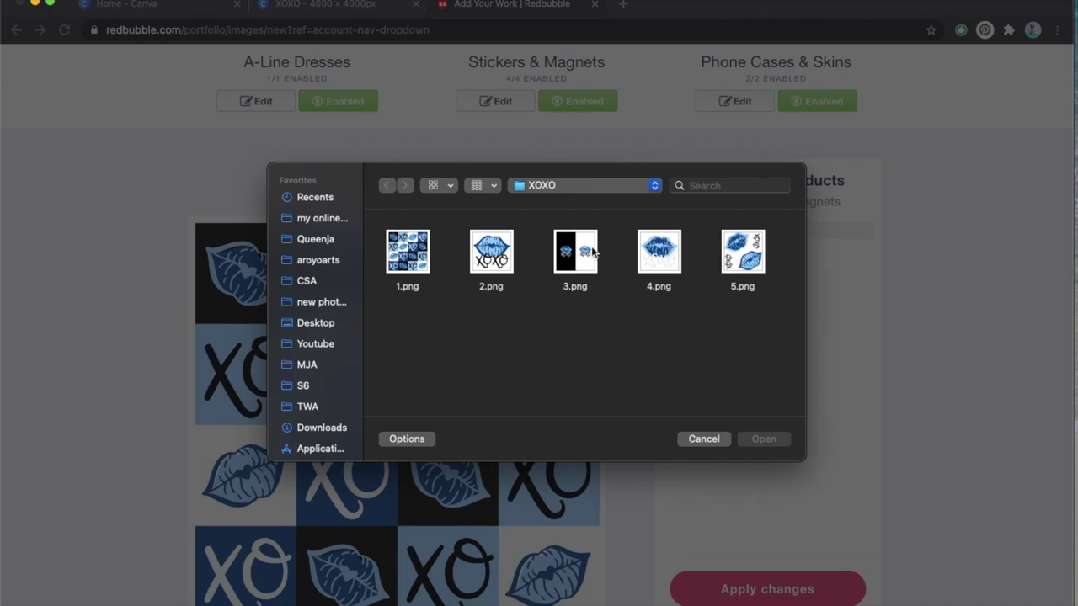
pyautogui.doubleClick(732, 254)
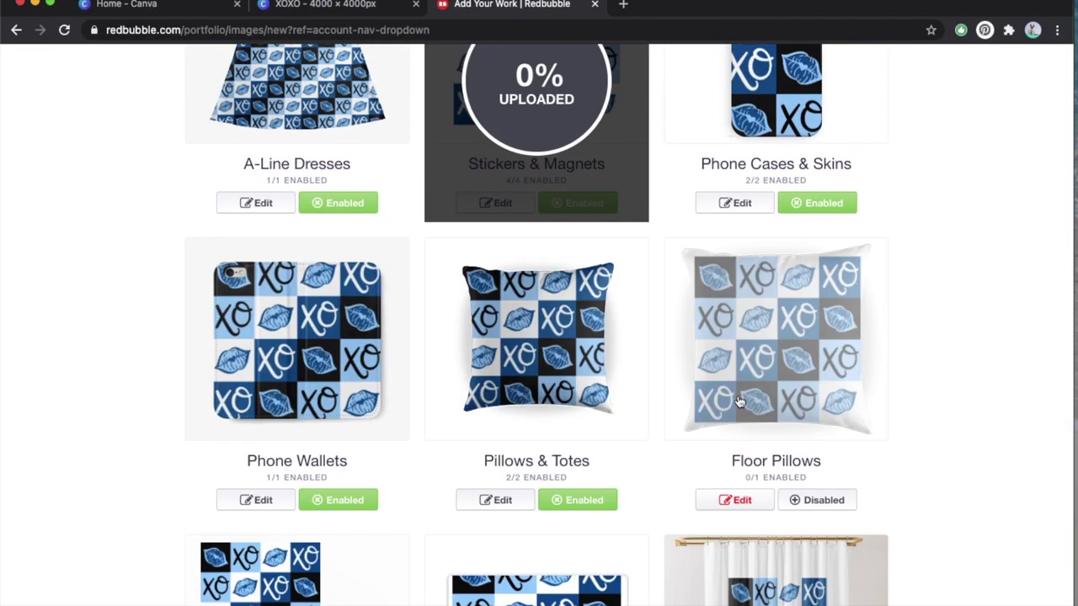
pyautogui.scroll(2, 741, 401)
# Shrink the Phone Cases & Skins design to 27% and tile it in a regular grid
pyautogui.click(741, 401)
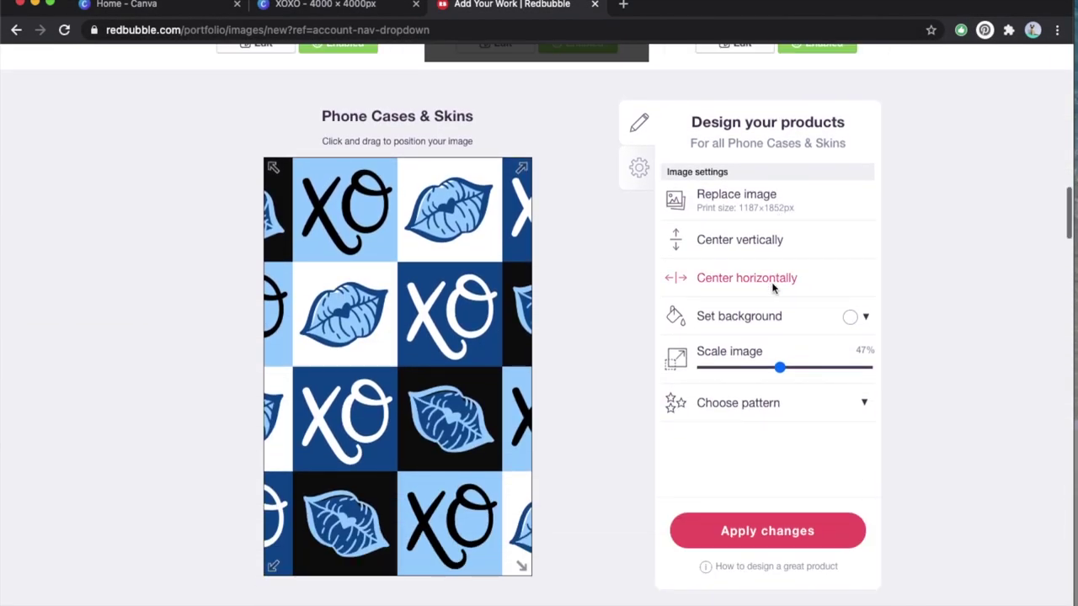
pyautogui.click(747, 368)
pyautogui.click(746, 402)
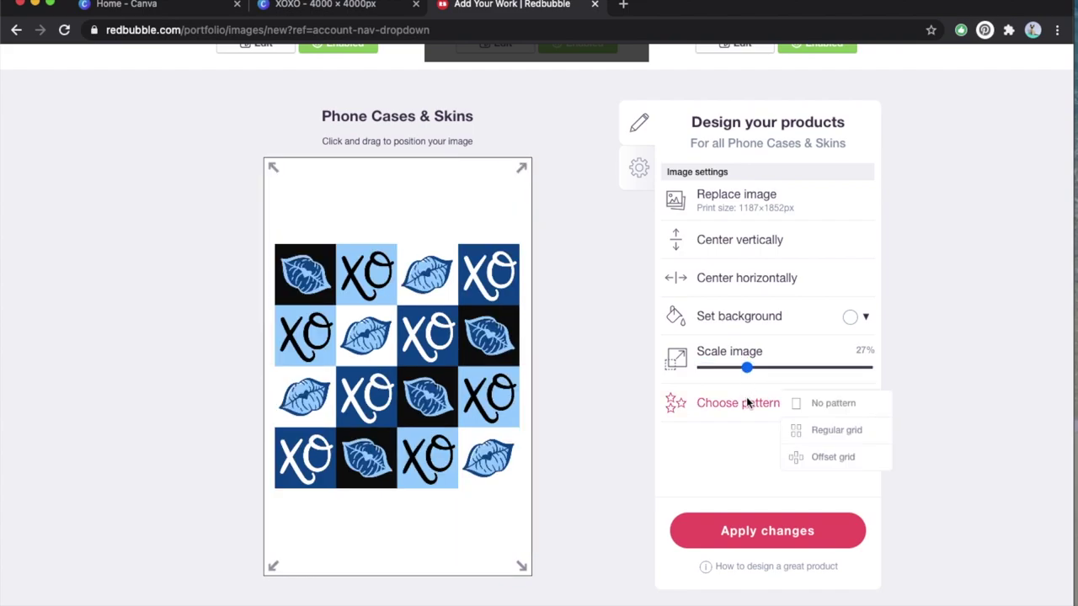
pyautogui.click(807, 430)
pyautogui.scroll(3, 738, 432)
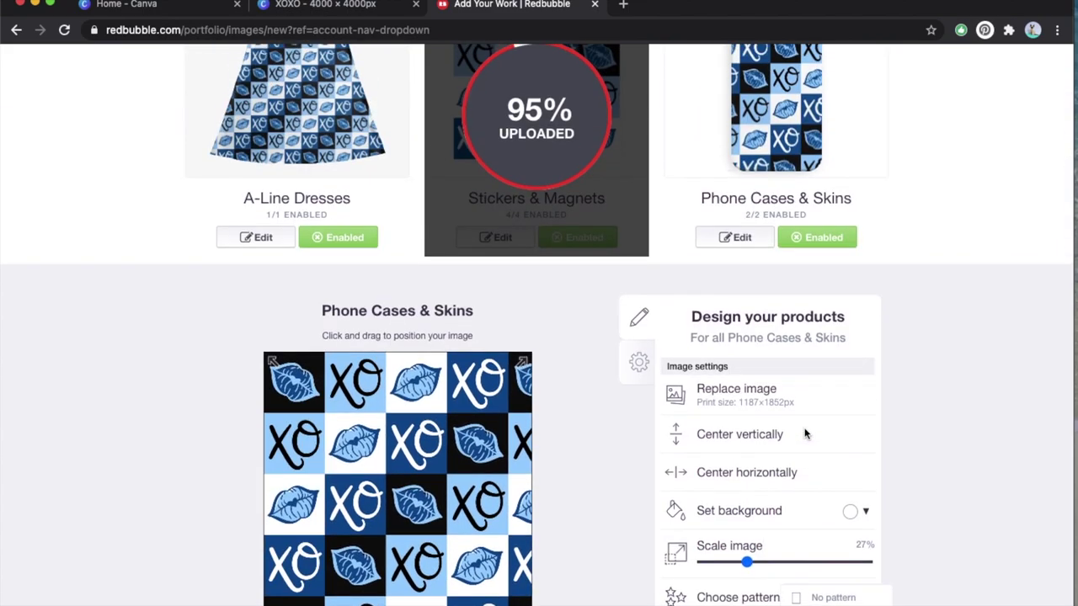
pyautogui.click(760, 156)
# Check the Phone Wallets settings, then scroll down the product grid to the Pillows row
pyautogui.scroll(-2, 760, 156)
pyautogui.click(313, 320)
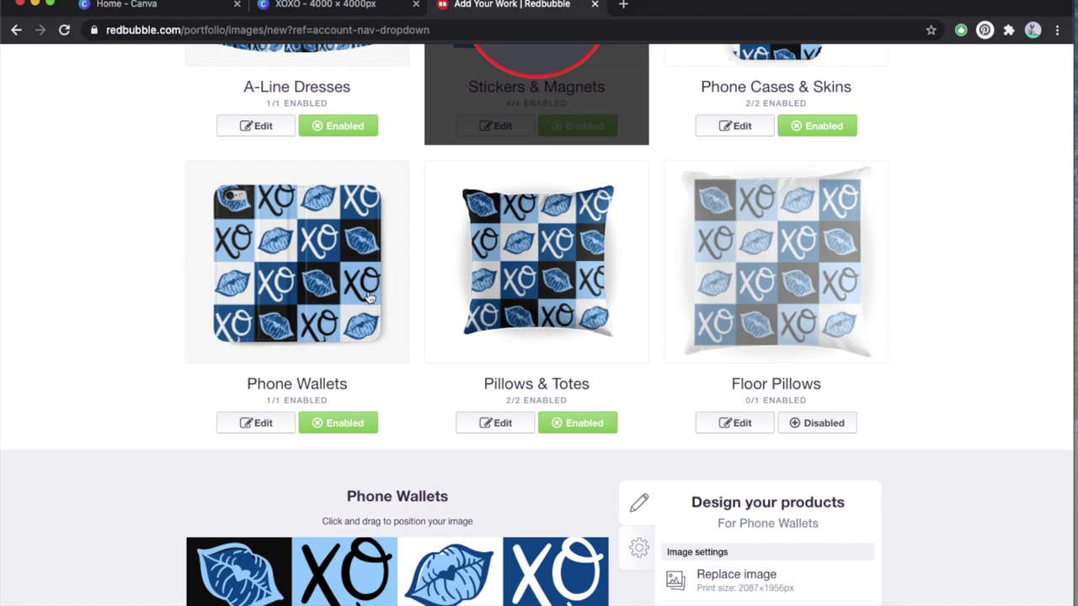
pyautogui.click(588, 311)
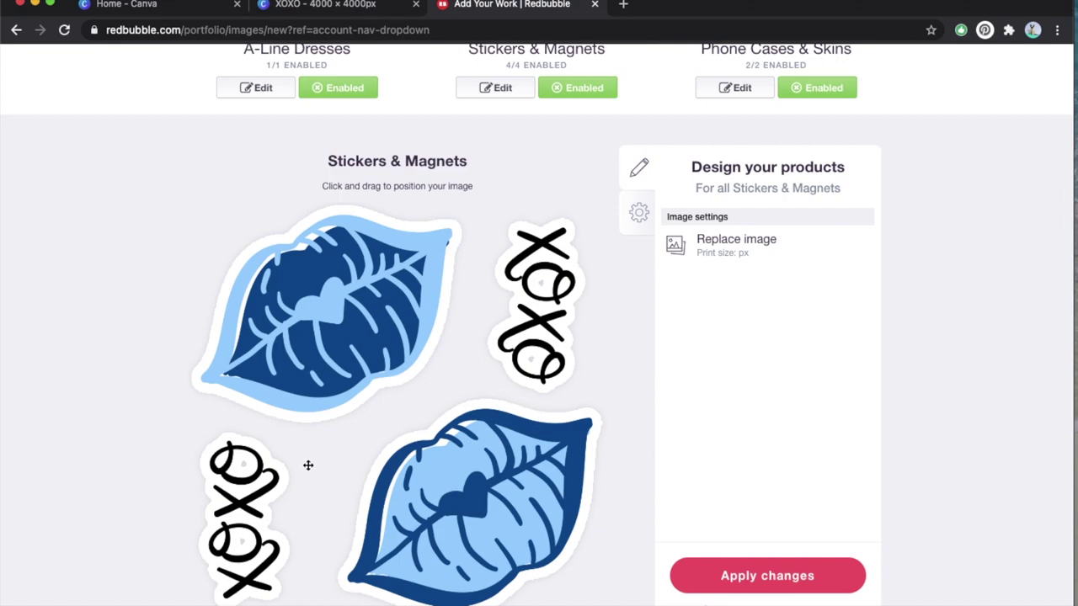
pyautogui.scroll(-1, 402, 463)
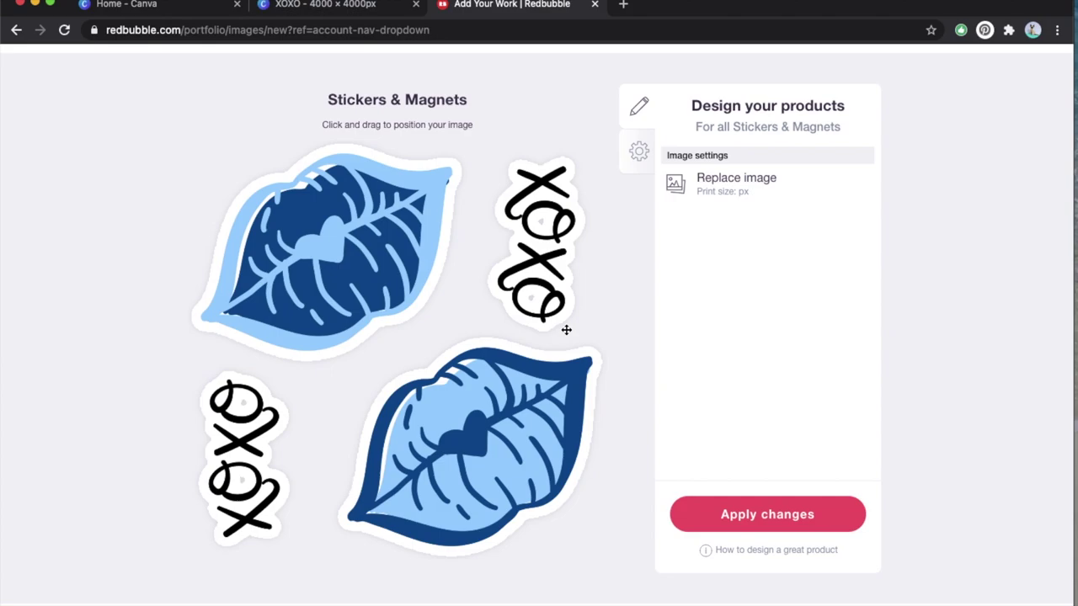
pyautogui.scroll(6, 566, 329)
pyautogui.scroll(-3, 469, 335)
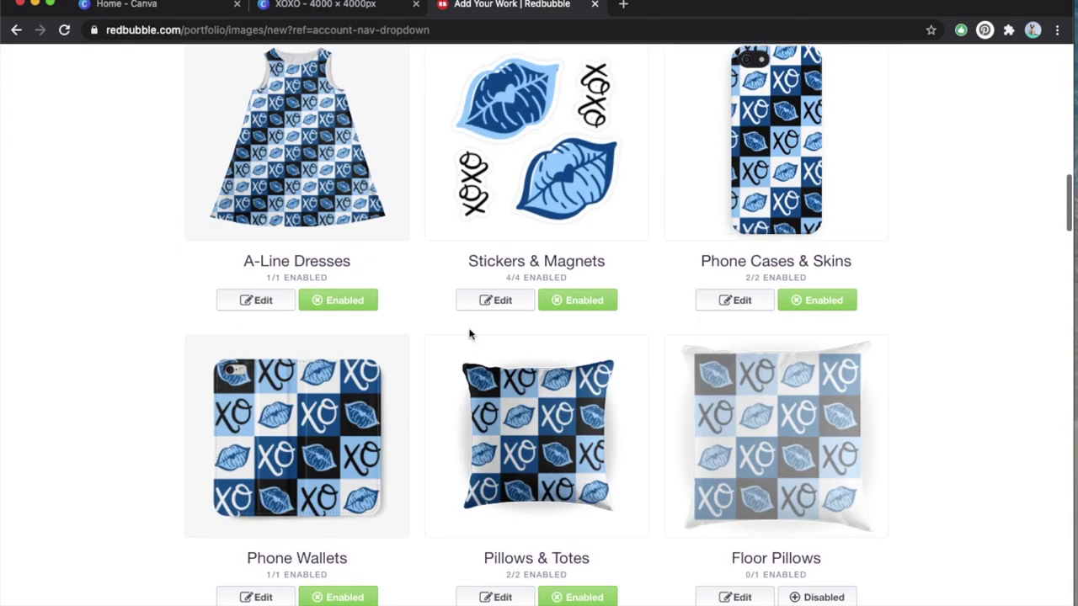
pyautogui.scroll(-4, 470, 334)
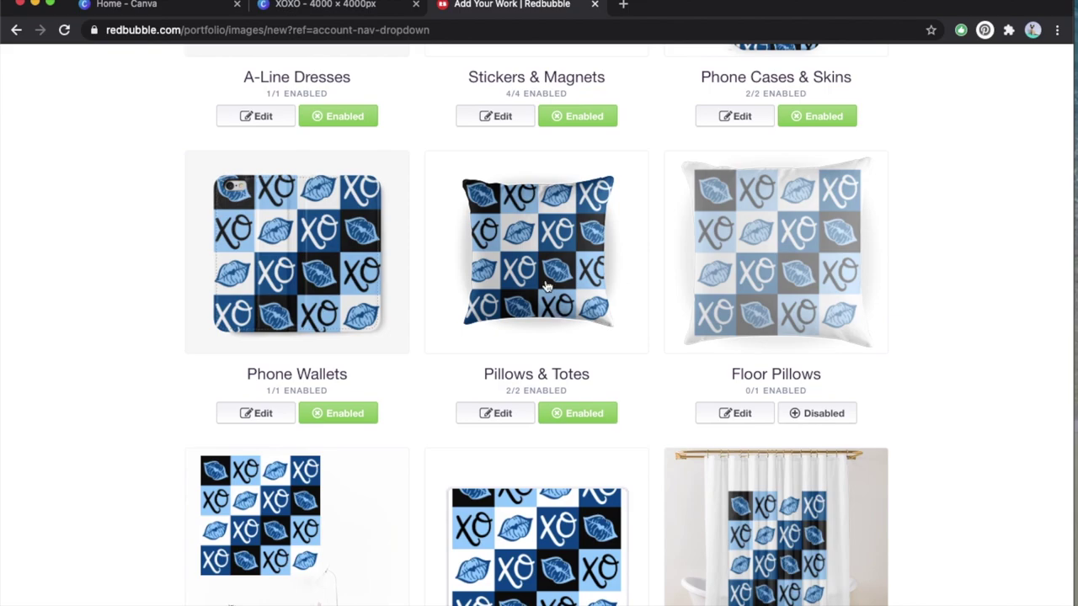
# Replace the Pillows & Totes artwork with 4.png
pyautogui.click(546, 286)
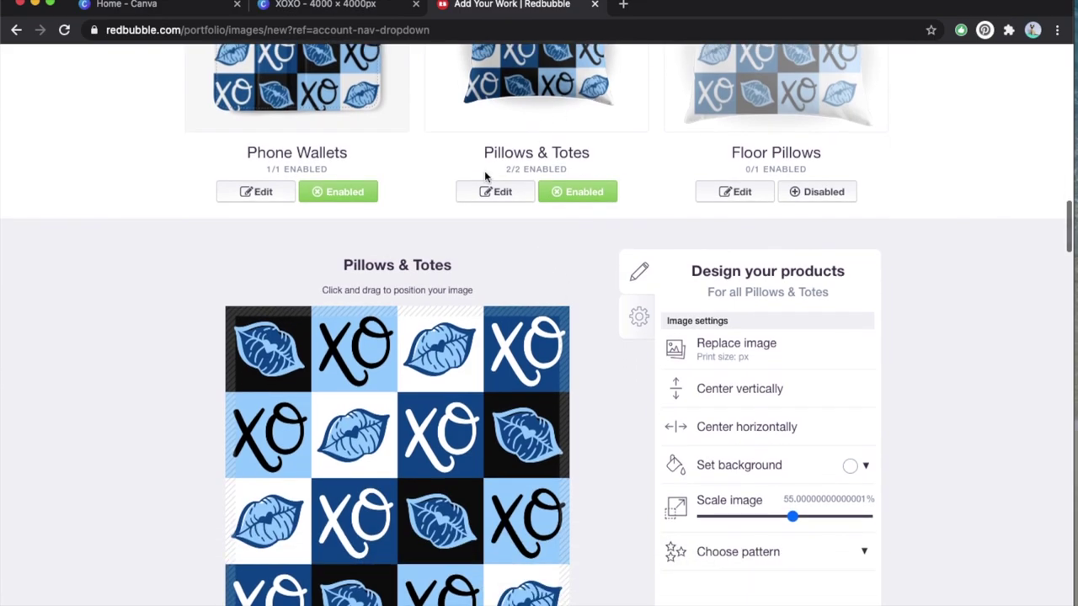
pyautogui.click(735, 346)
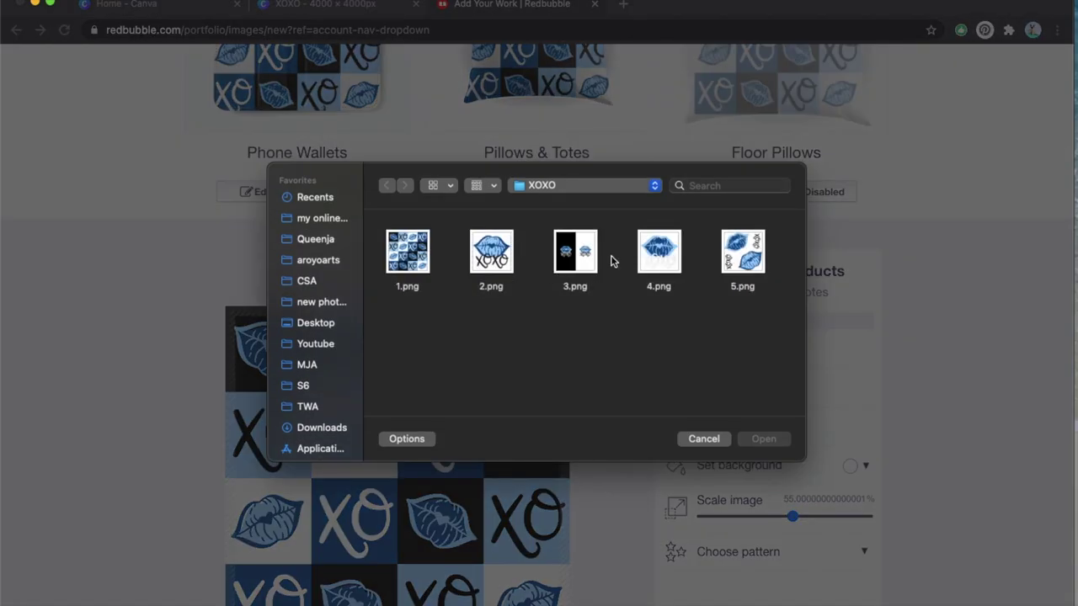
pyautogui.doubleClick(659, 263)
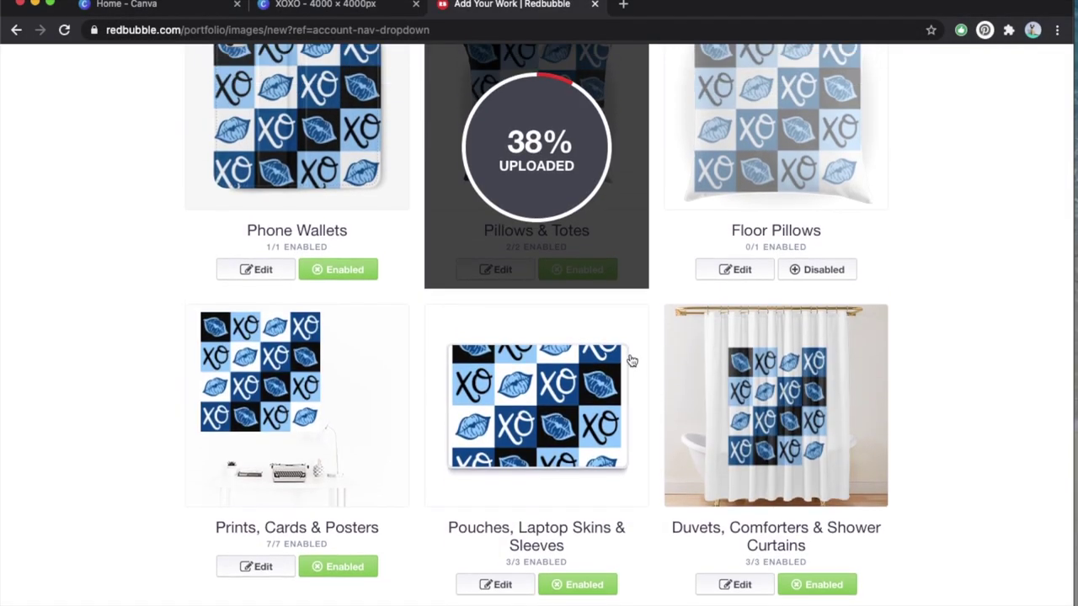
pyautogui.scroll(3, 631, 361)
# Enable Floor Pillows, scale its design to 59% and tile it in a regular grid
pyautogui.click(815, 385)
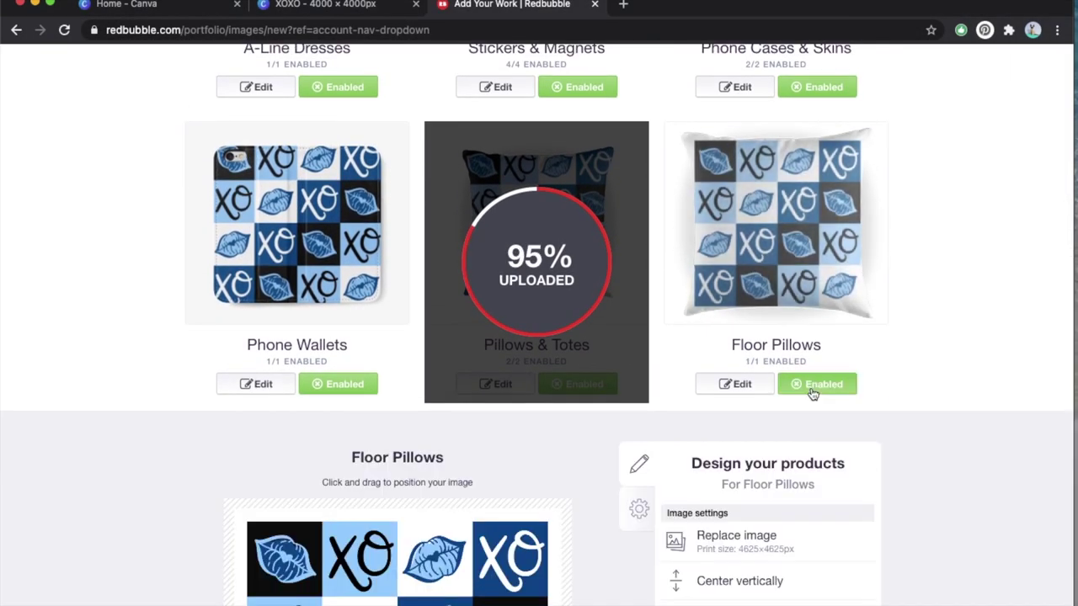
pyautogui.scroll(-4, 813, 394)
pyautogui.click(798, 401)
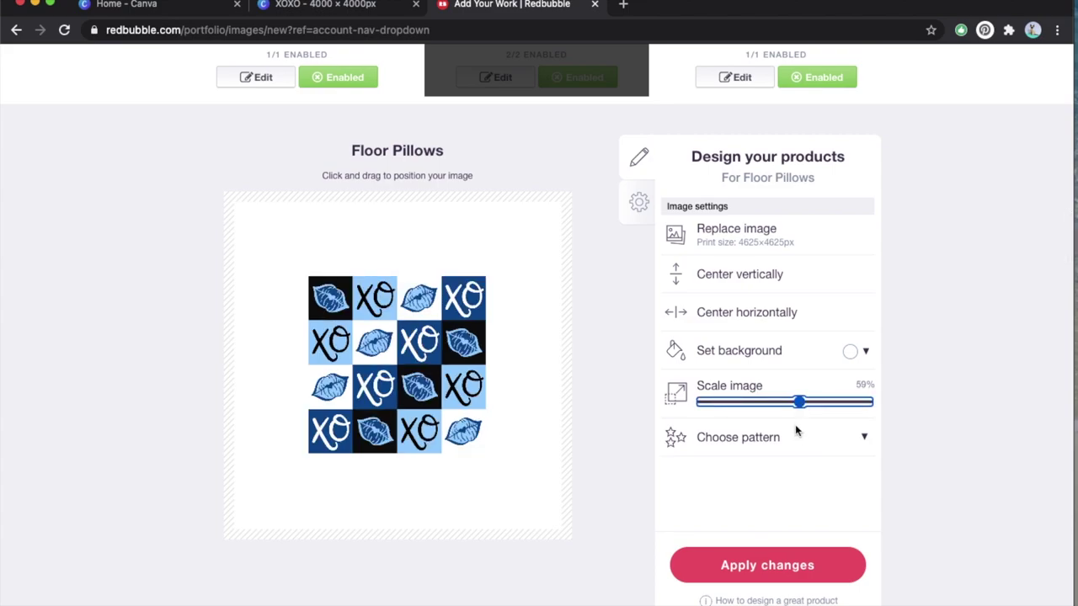
pyautogui.click(792, 437)
pyautogui.click(843, 466)
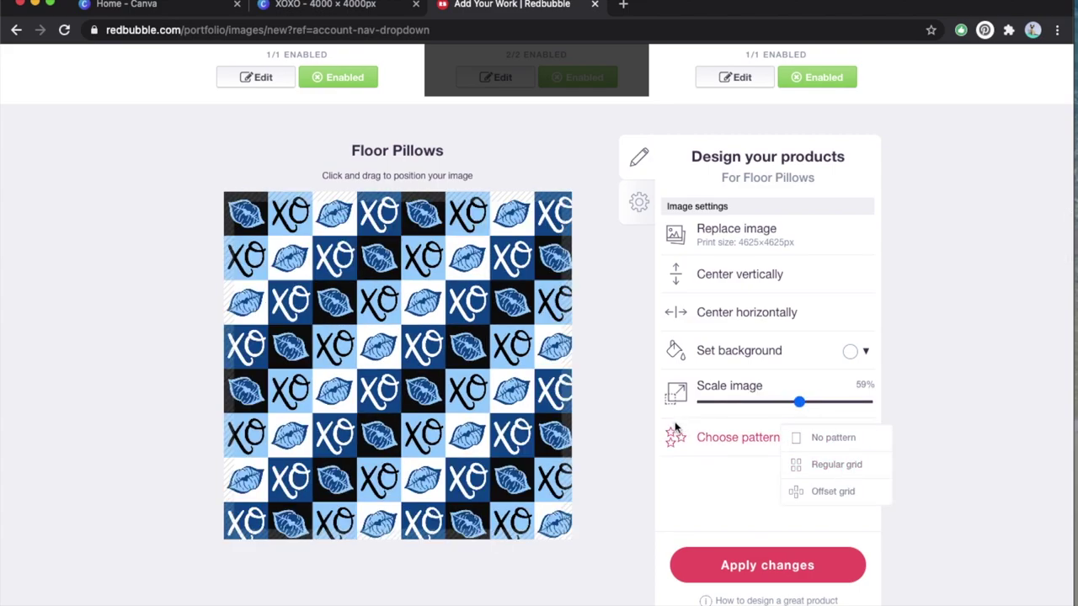
pyautogui.scroll(3, 672, 421)
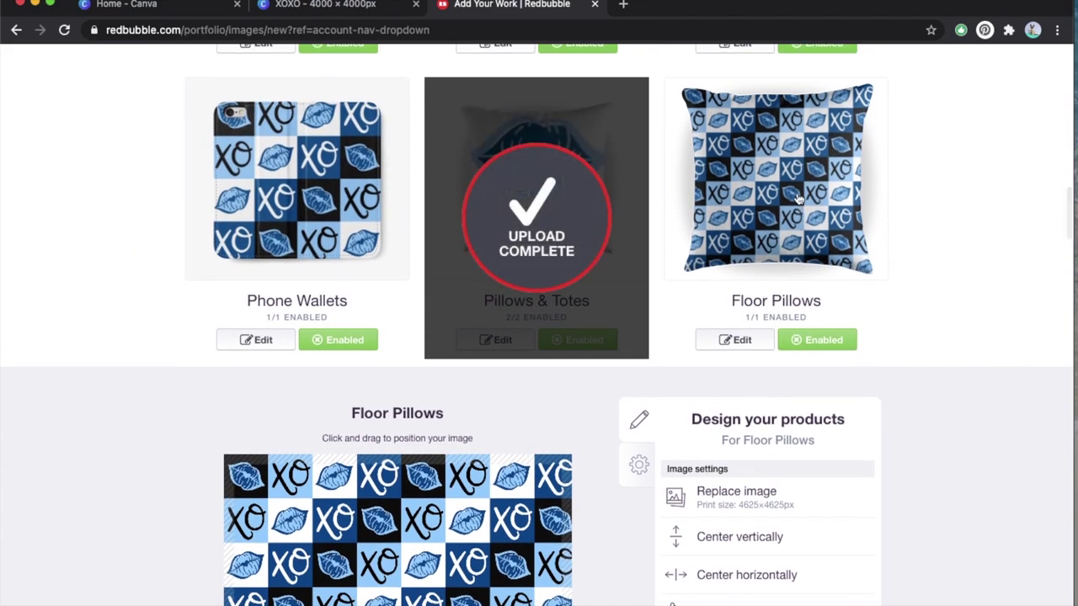
pyautogui.scroll(-3, 801, 202)
# Enlarge the Floor Pillows tiles to 74% and give Pillows & Totes a #141414 background
pyautogui.click(825, 517)
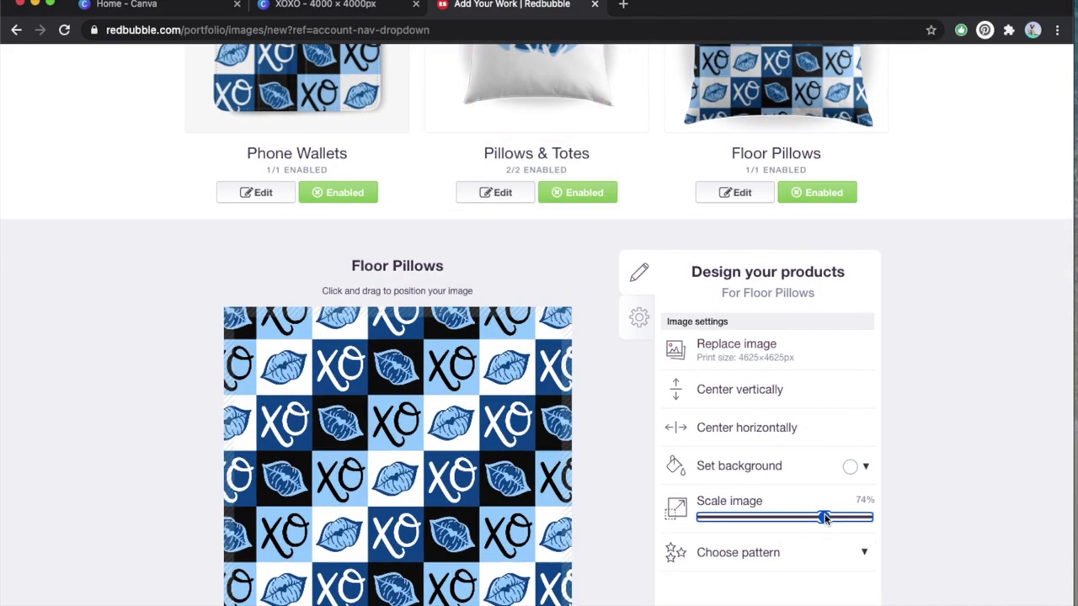
pyautogui.scroll(4, 825, 455)
pyautogui.click(519, 305)
pyautogui.scroll(-4, 519, 301)
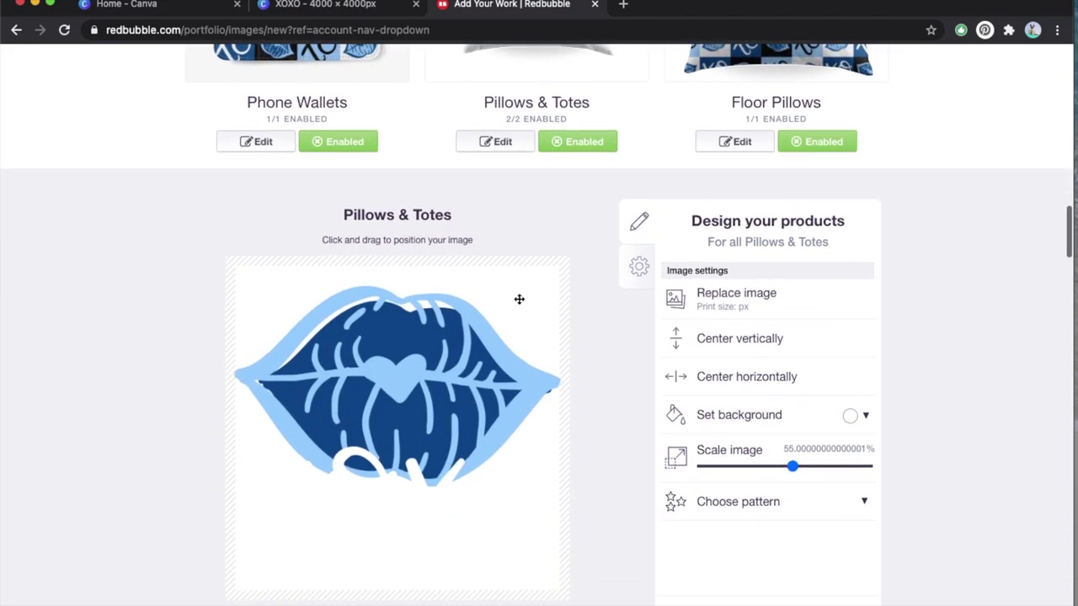
pyautogui.click(851, 417)
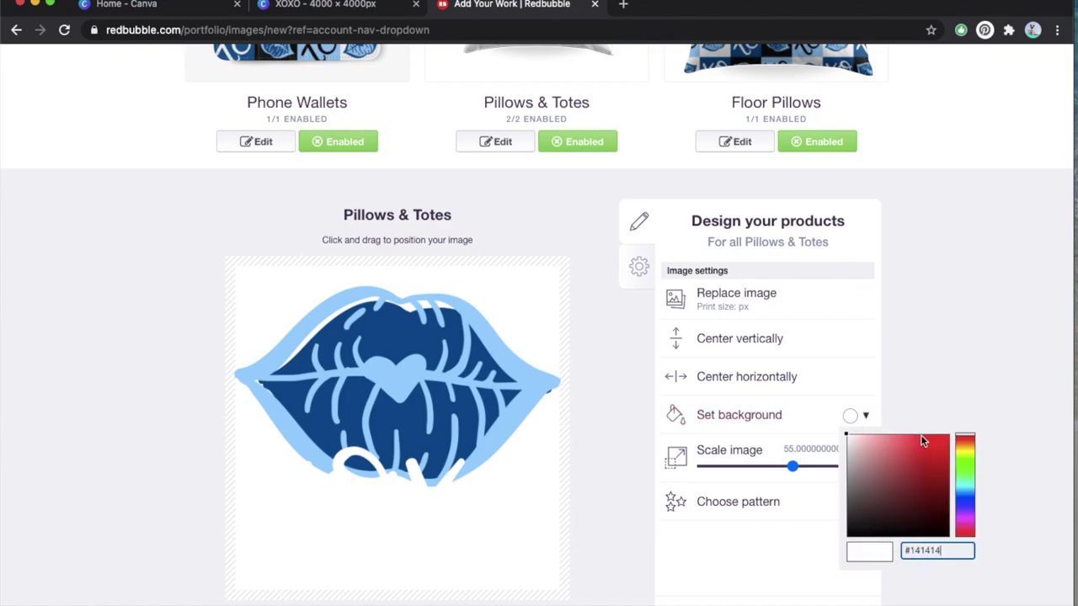
pyautogui.click(909, 345)
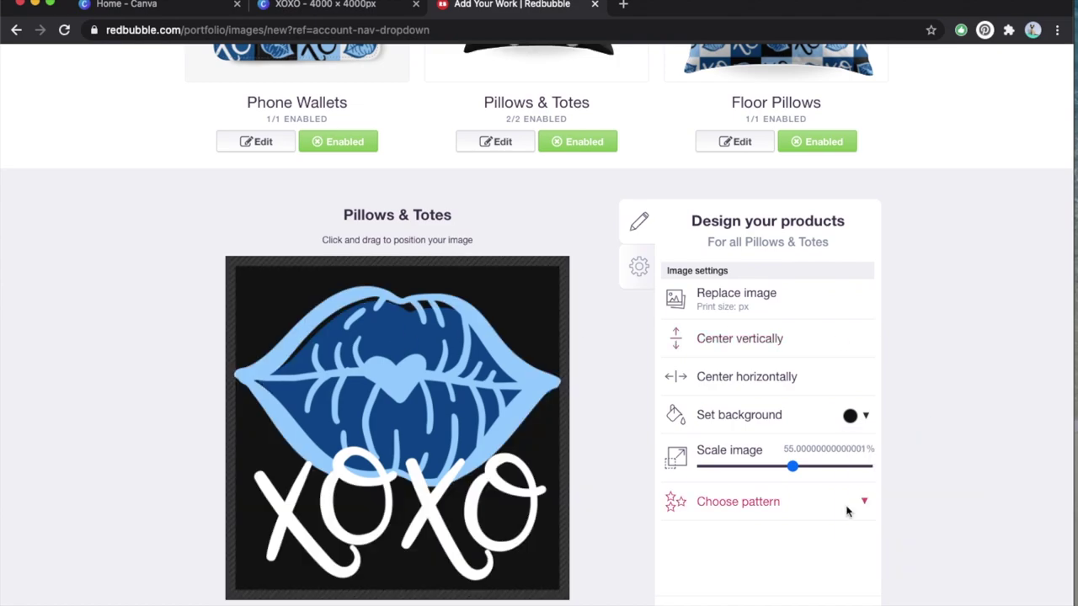
# Shrink the Pillows & Totes design to 33% and centre it horizontally and vertically
pyautogui.moveTo(769, 474); pyautogui.dragTo(757, 469)
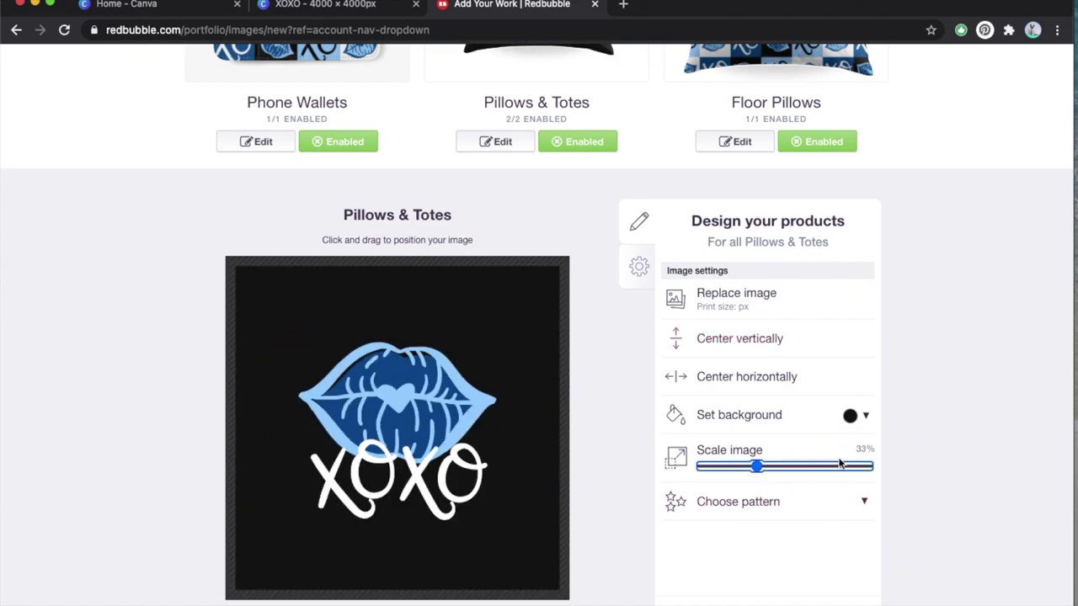
pyautogui.click(758, 386)
pyautogui.click(752, 344)
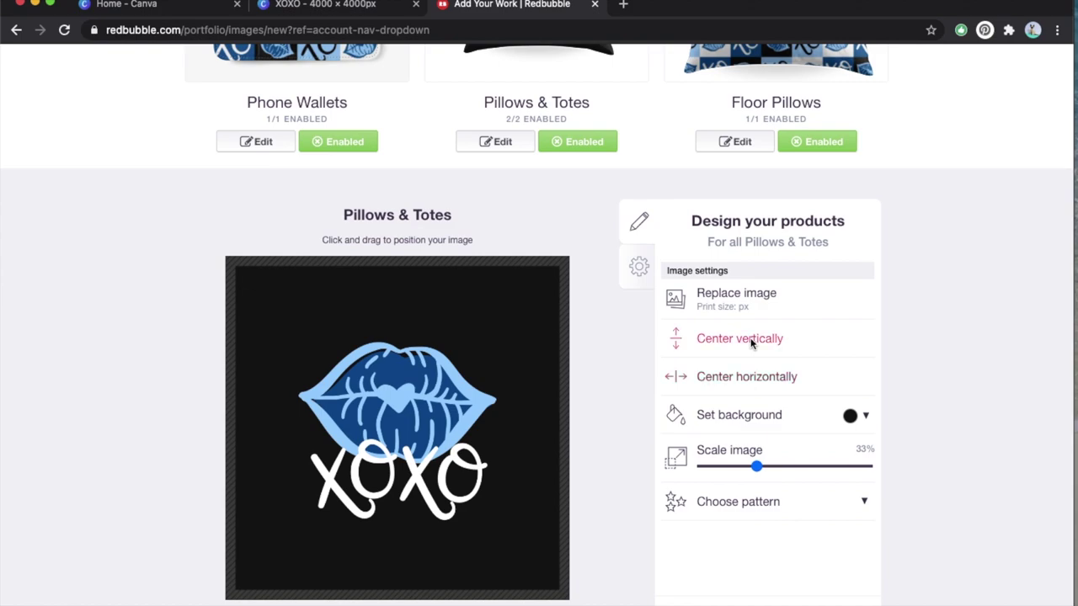
pyautogui.scroll(4, 623, 454)
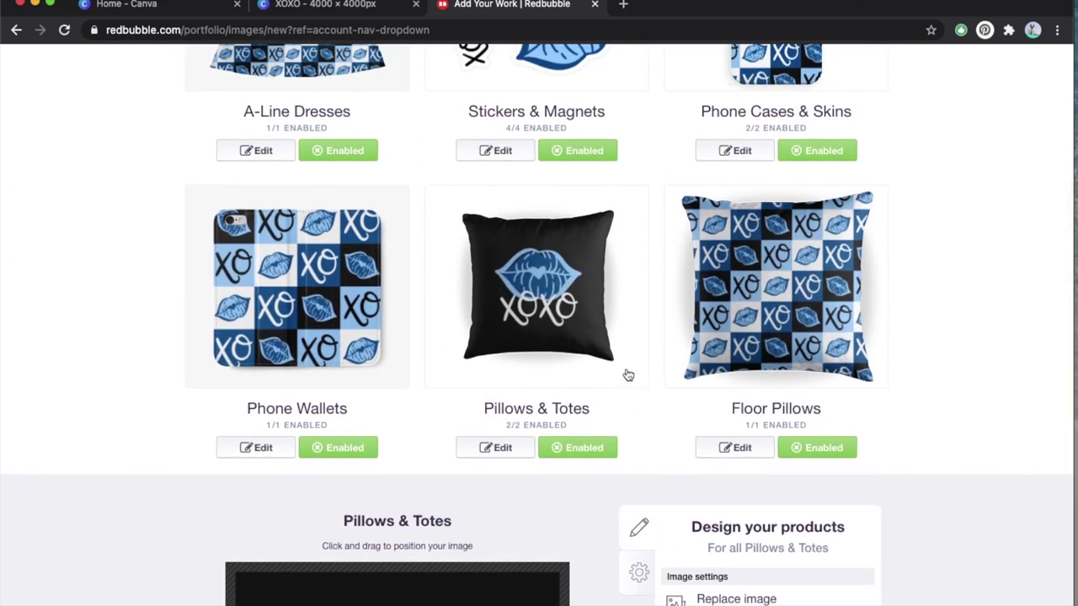
pyautogui.scroll(-4, 603, 300)
pyautogui.scroll(3, 578, 210)
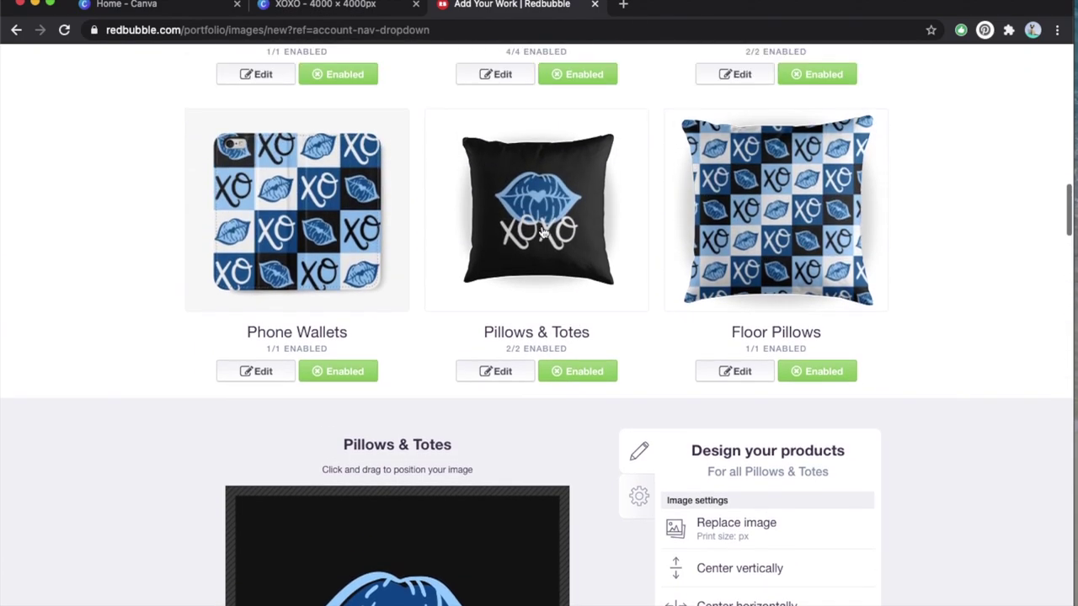
pyautogui.scroll(-3, 544, 233)
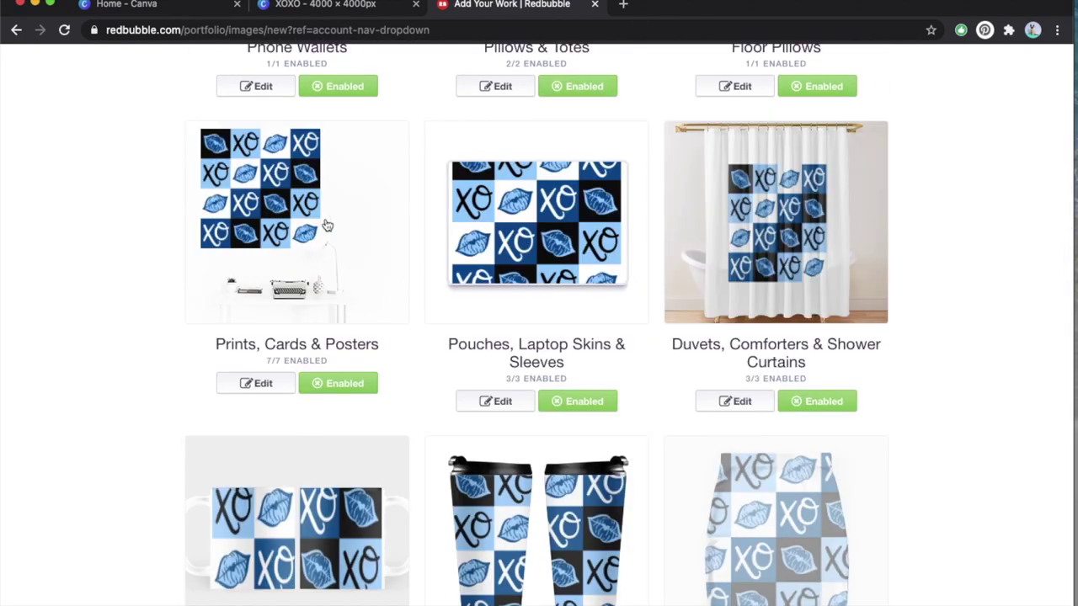
# Replace the Prints, Cards & Posters design with 2.png
pyautogui.click(327, 226)
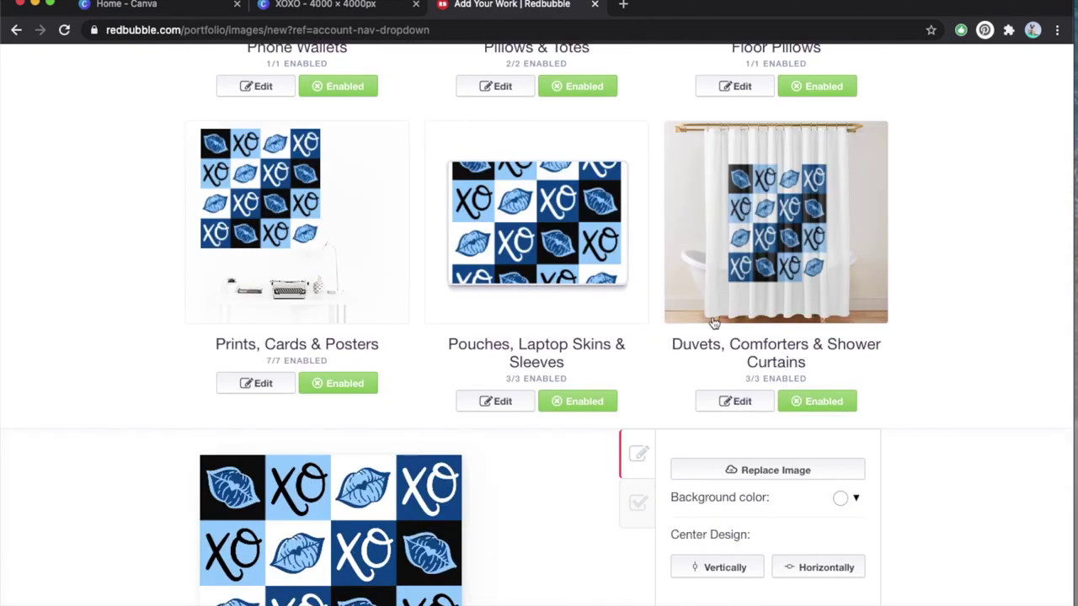
pyautogui.scroll(-3, 647, 320)
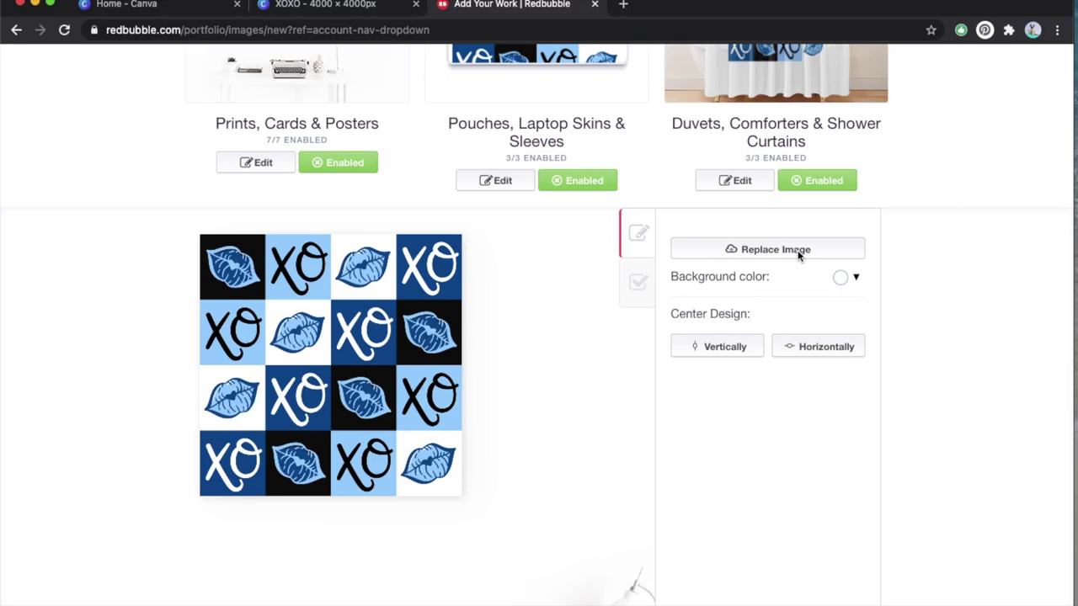
pyautogui.click(799, 251)
pyautogui.doubleClick(491, 251)
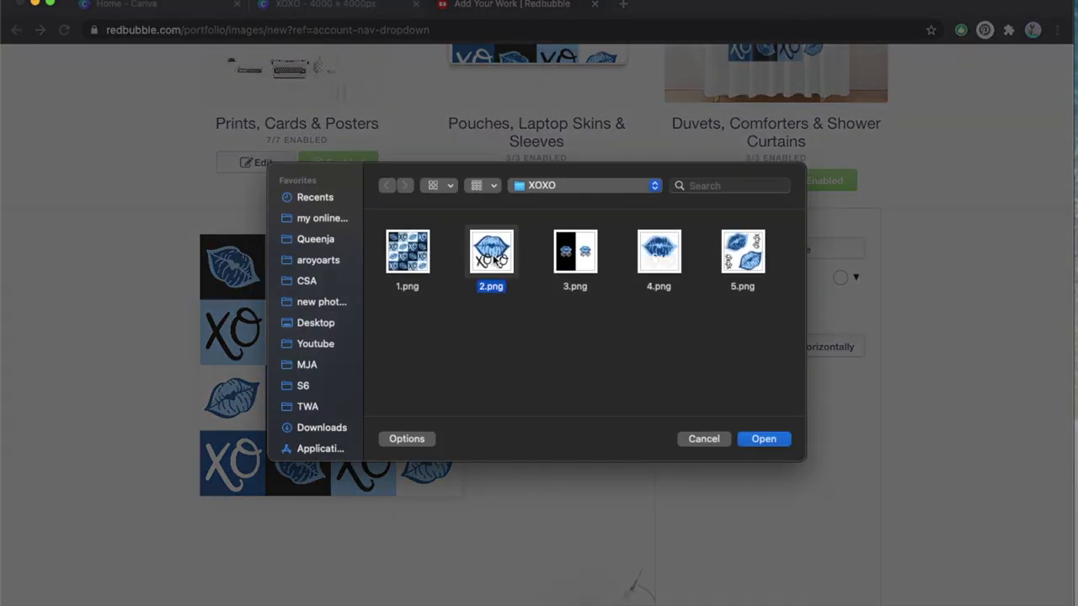
pyautogui.scroll(3, 539, 336)
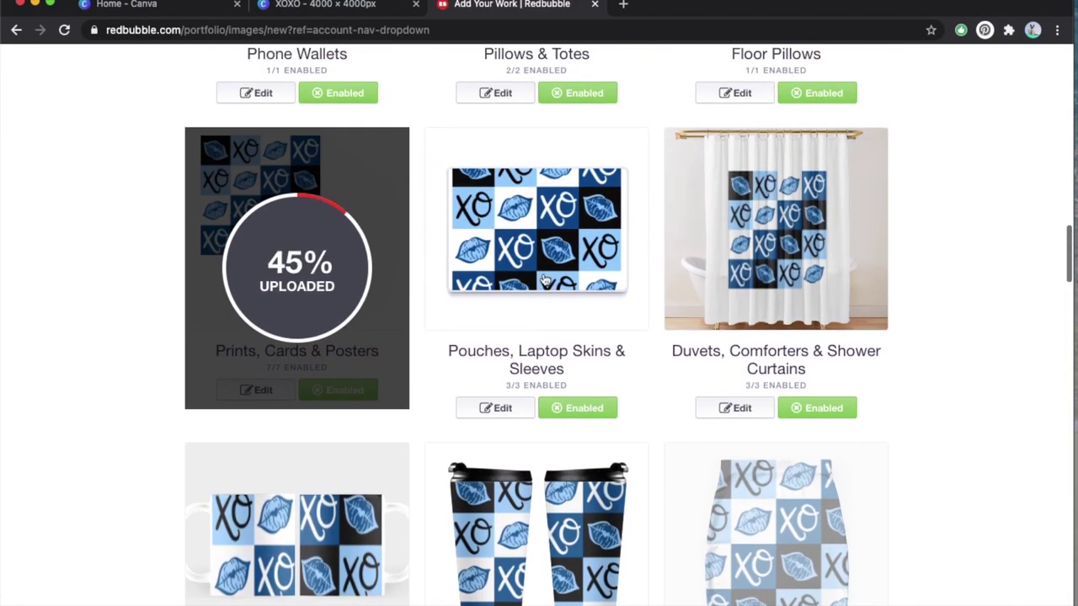
# Shrink the Pouches, Laptop Skins & Sleeves design to 32% and tile it in a regular grid
pyautogui.click(544, 280)
pyautogui.scroll(-3, 544, 280)
pyautogui.click(753, 464)
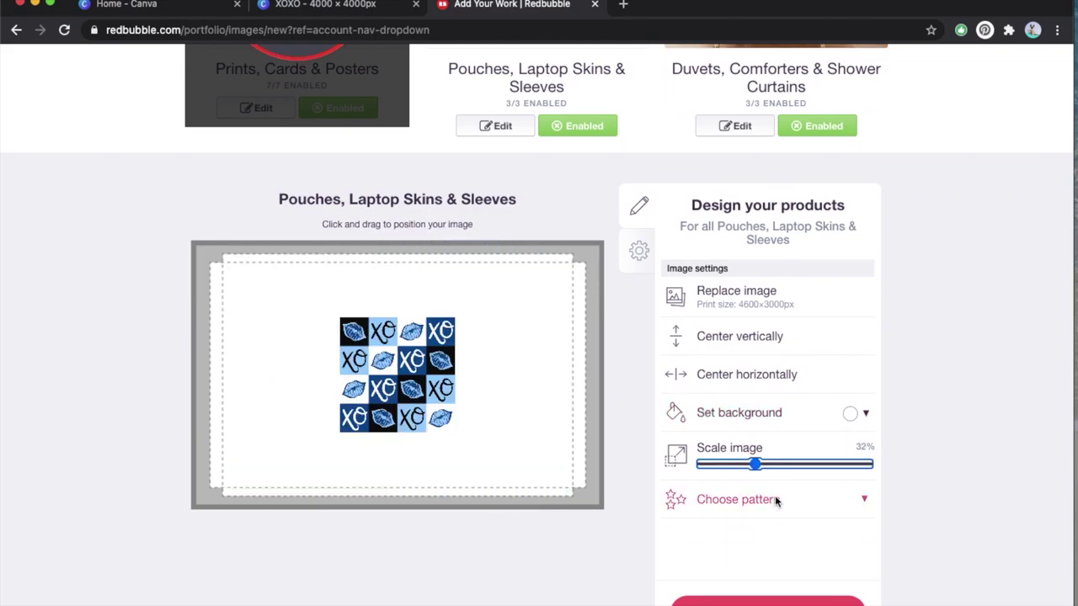
pyautogui.click(804, 500)
pyautogui.click(840, 528)
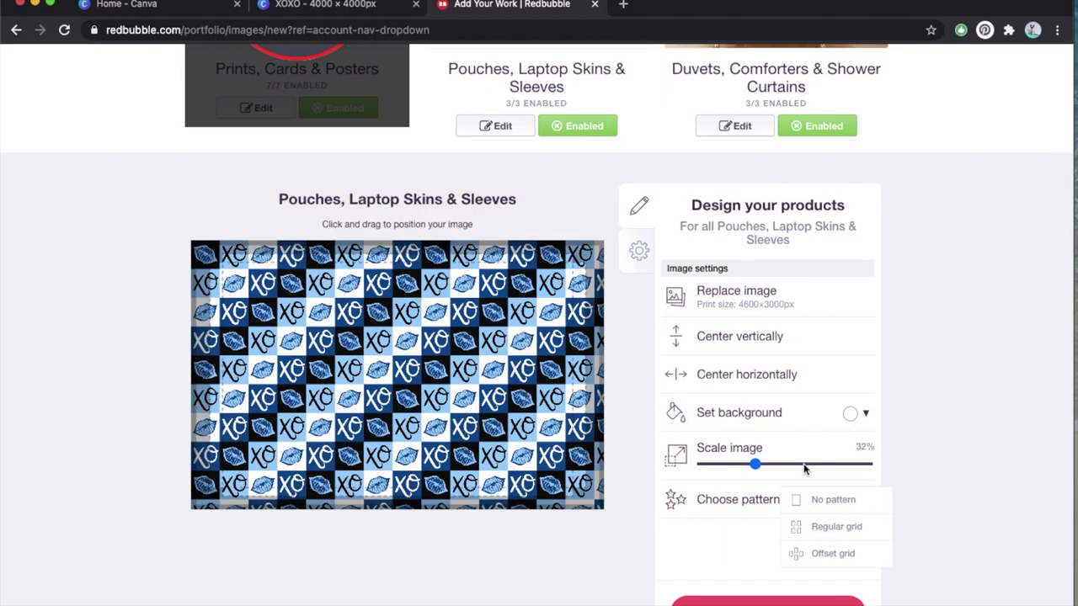
pyautogui.scroll(5, 804, 469)
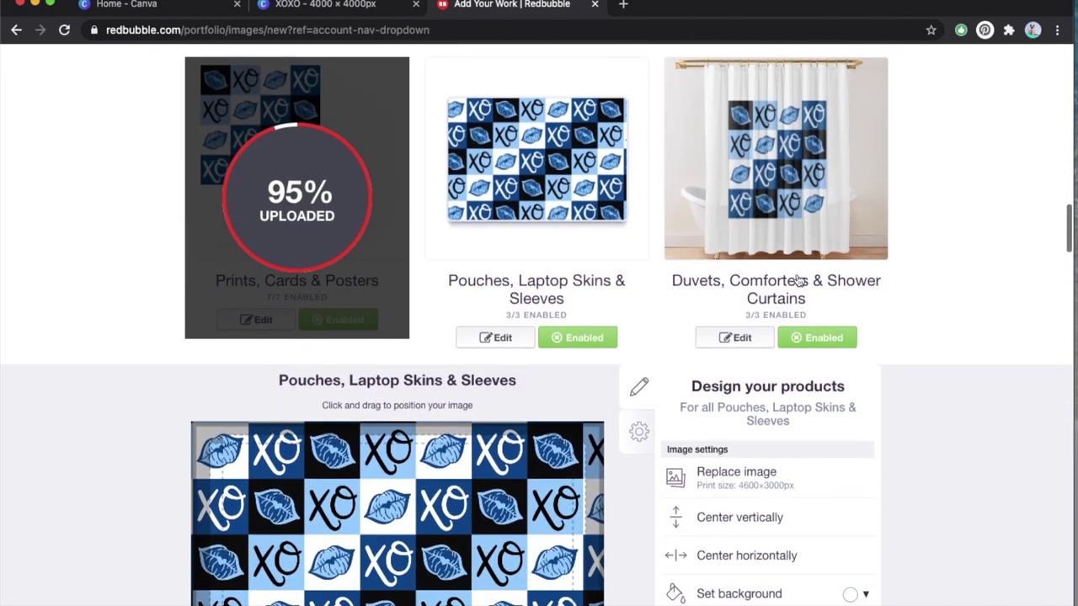
# Tile the Duvets, Comforters & Shower Curtains design in a regular grid at 48%, then enlarge the tiles
pyautogui.click(766, 253)
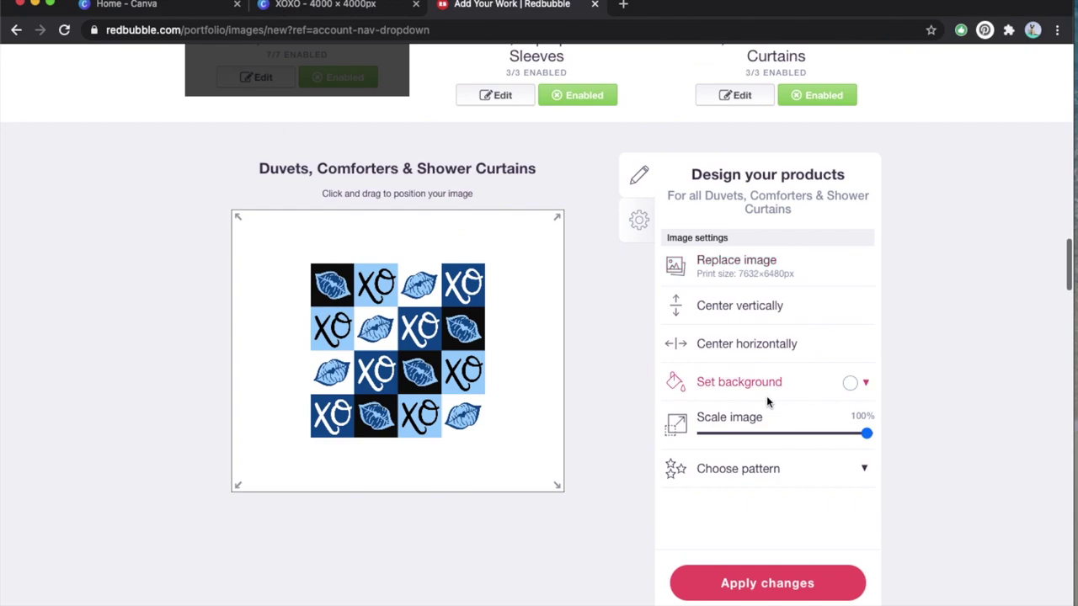
pyautogui.moveTo(801, 438); pyautogui.dragTo(781, 436)
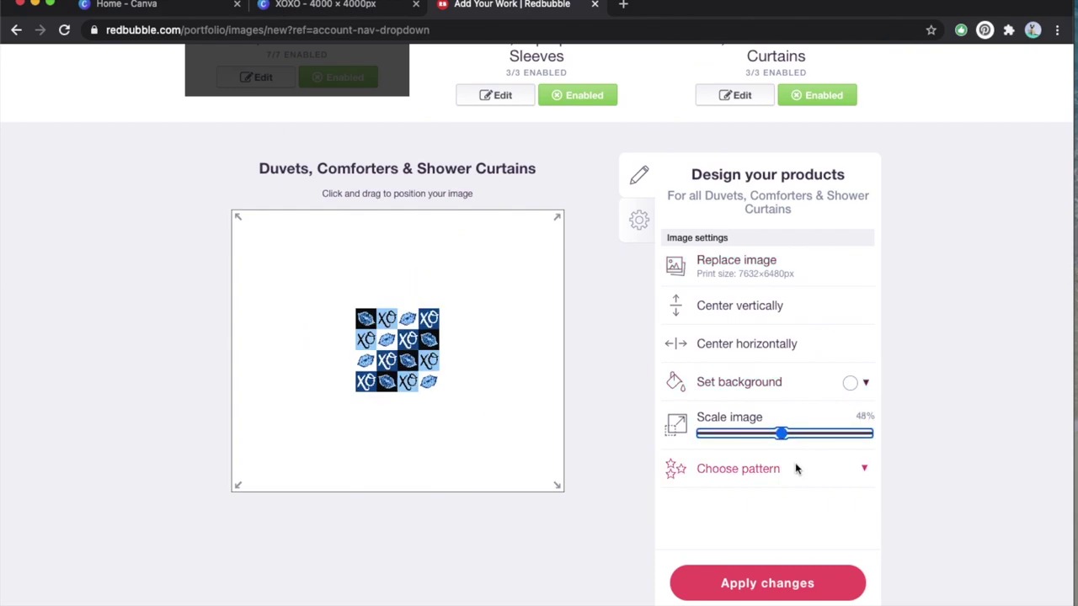
pyautogui.click(794, 463)
pyautogui.click(827, 500)
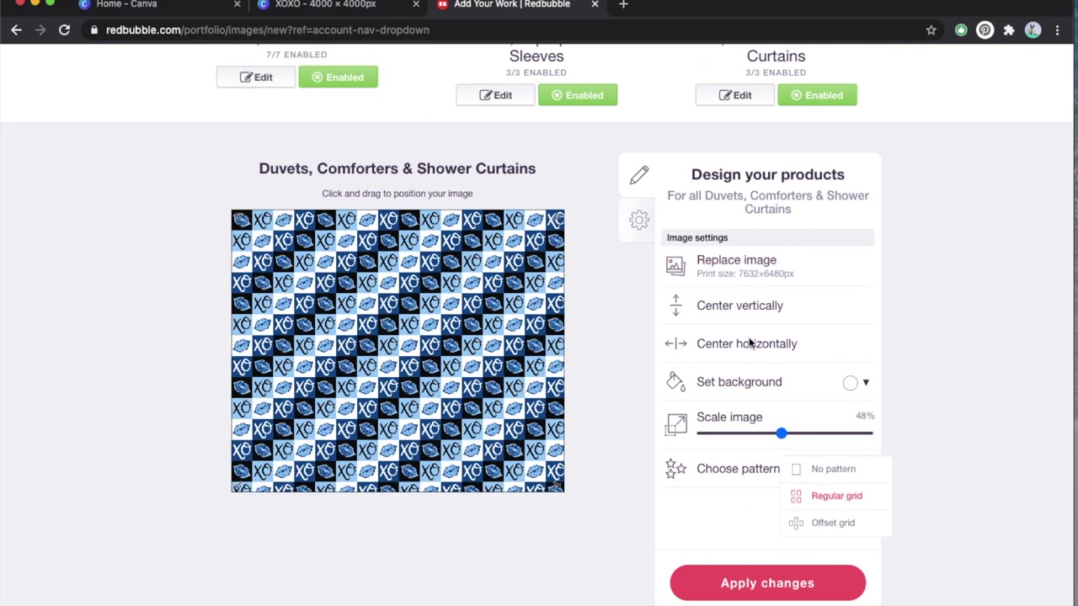
pyautogui.click(809, 434)
pyautogui.scroll(5, 809, 433)
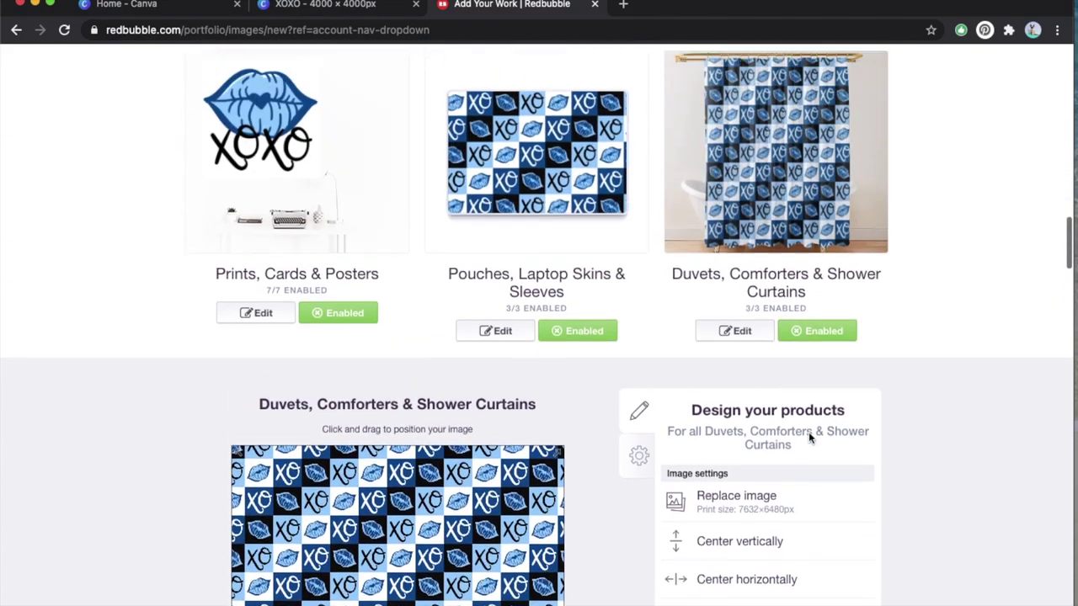
pyautogui.scroll(-3, 760, 257)
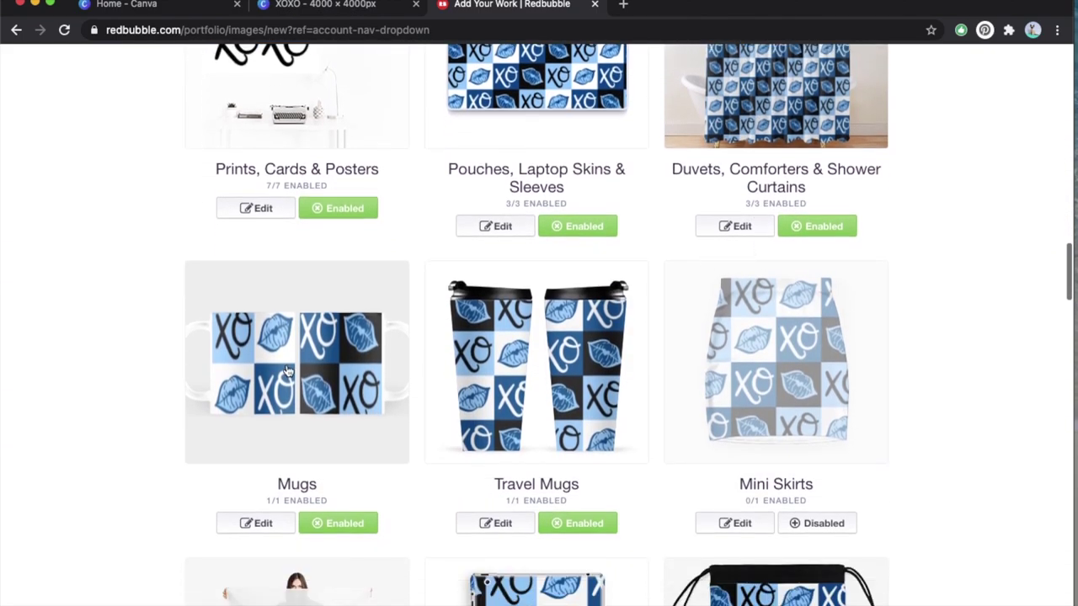
# Resize the mug design to 48% and replace its image with 3.png
pyautogui.scroll(-4, 626, 367)
pyautogui.click(749, 389)
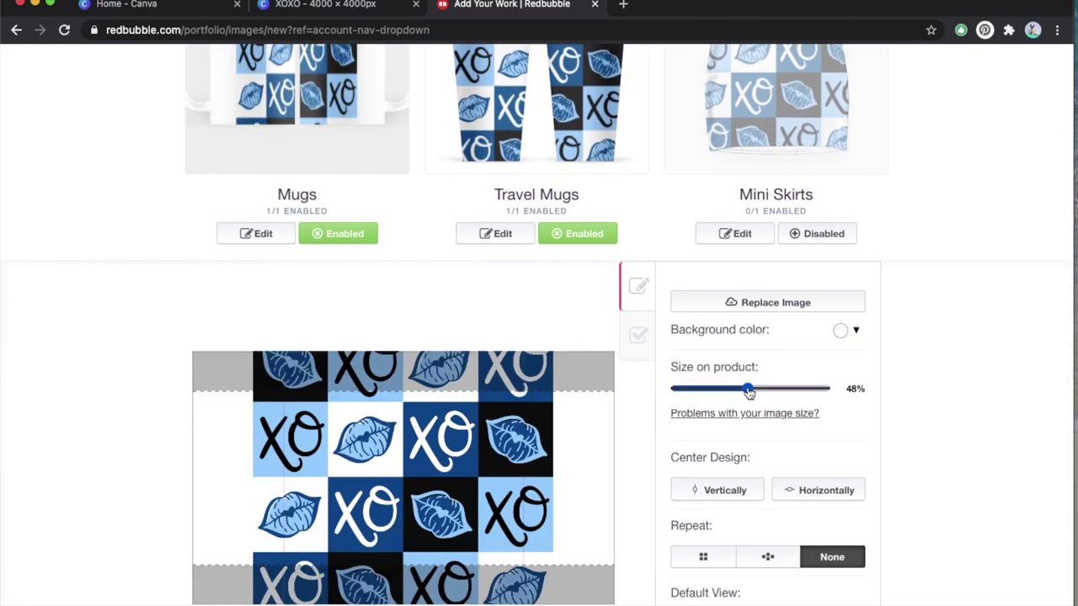
pyautogui.click(714, 565)
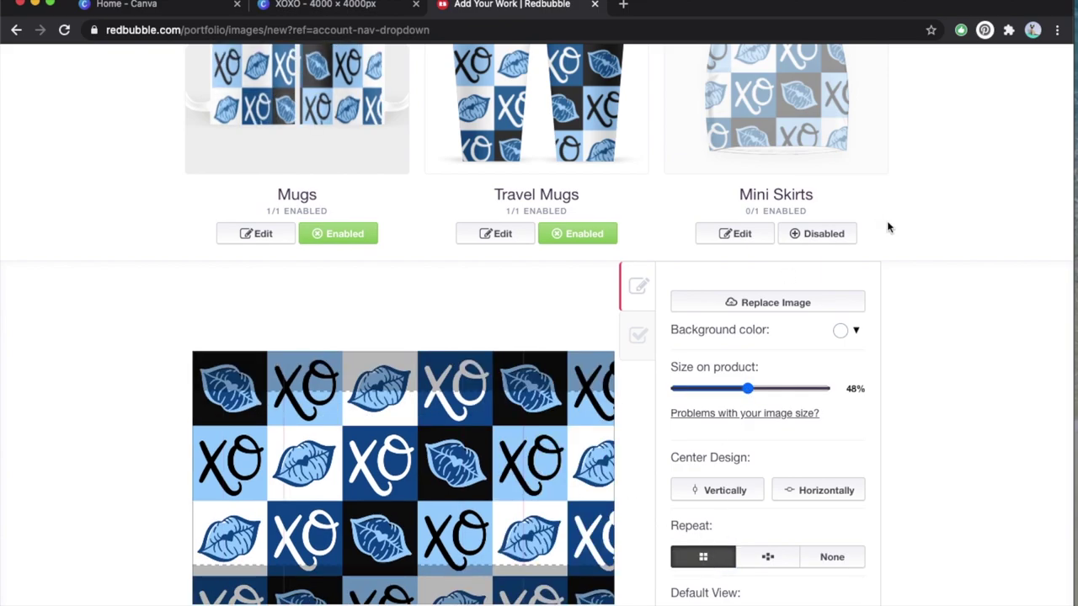
pyautogui.click(745, 305)
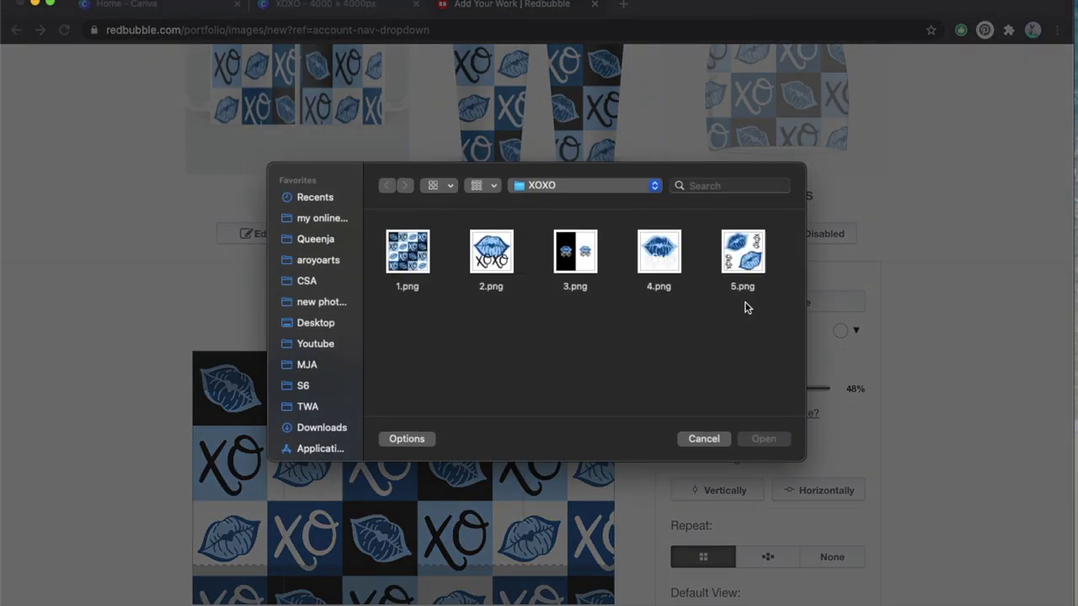
pyautogui.doubleClick(575, 261)
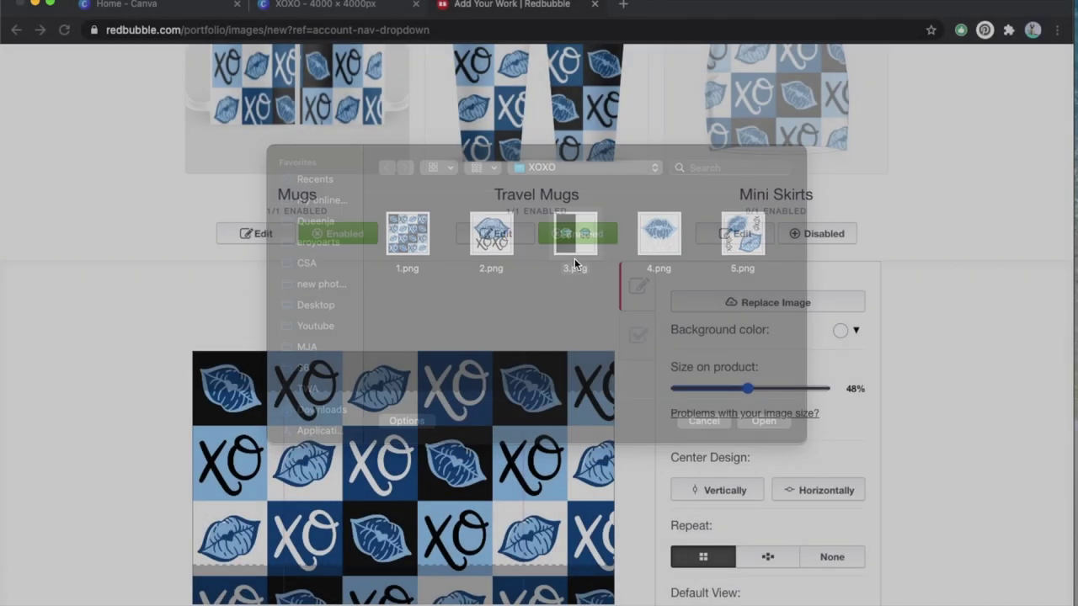
# Set the Travel Mugs design to 35% and repeat it as a tiled grid
pyautogui.scroll(-2, 724, 350)
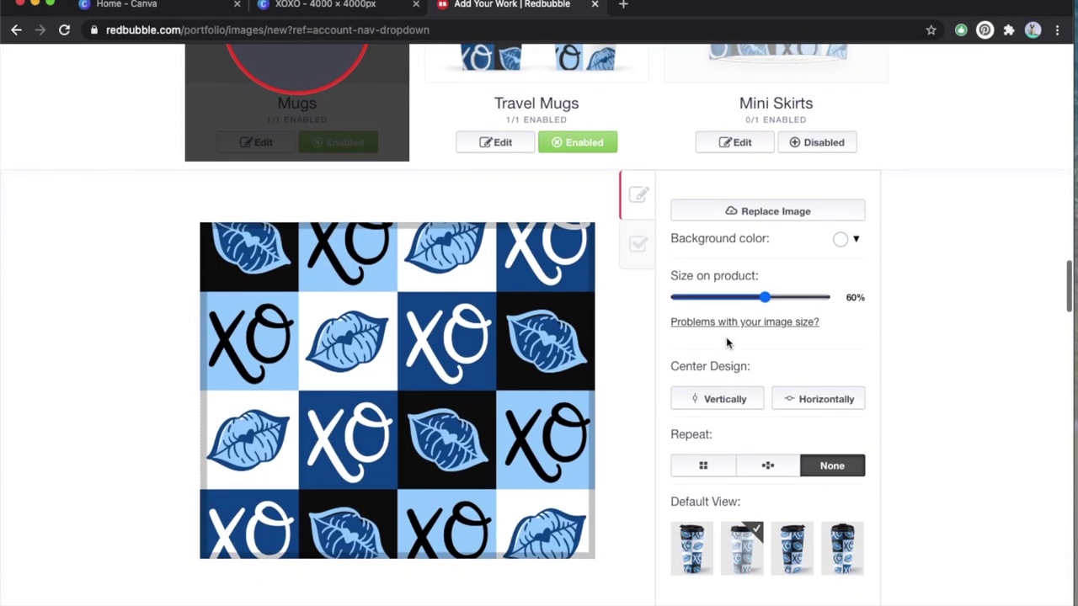
pyautogui.click(730, 299)
pyautogui.click(703, 466)
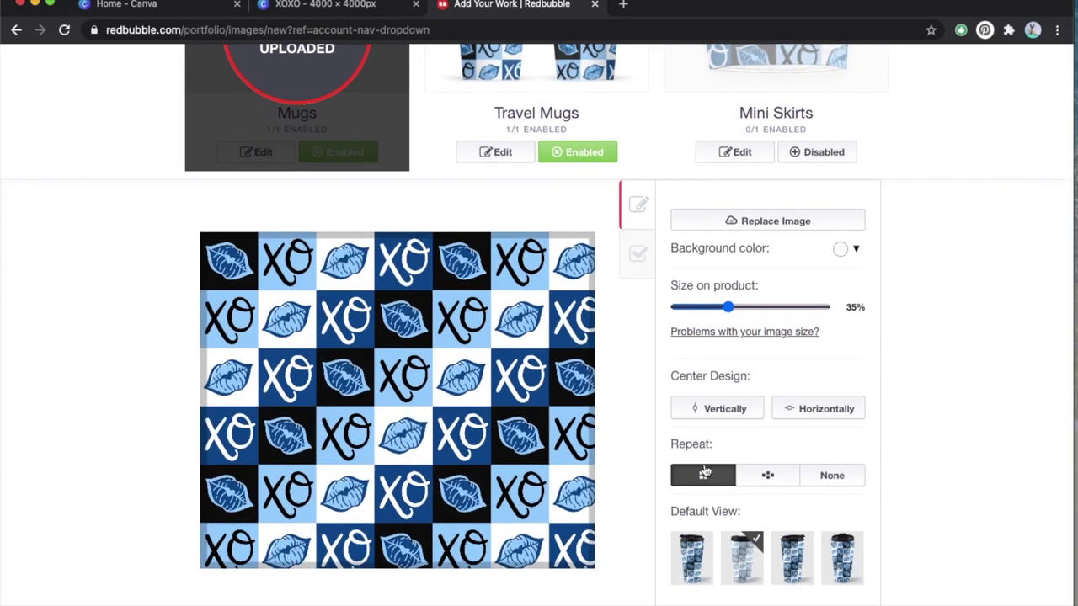
pyautogui.scroll(5, 779, 461)
# Enable Mini Skirts, shrink its design to 34% and tile it in a regular grid
pyautogui.click(806, 473)
pyautogui.scroll(-2, 758, 404)
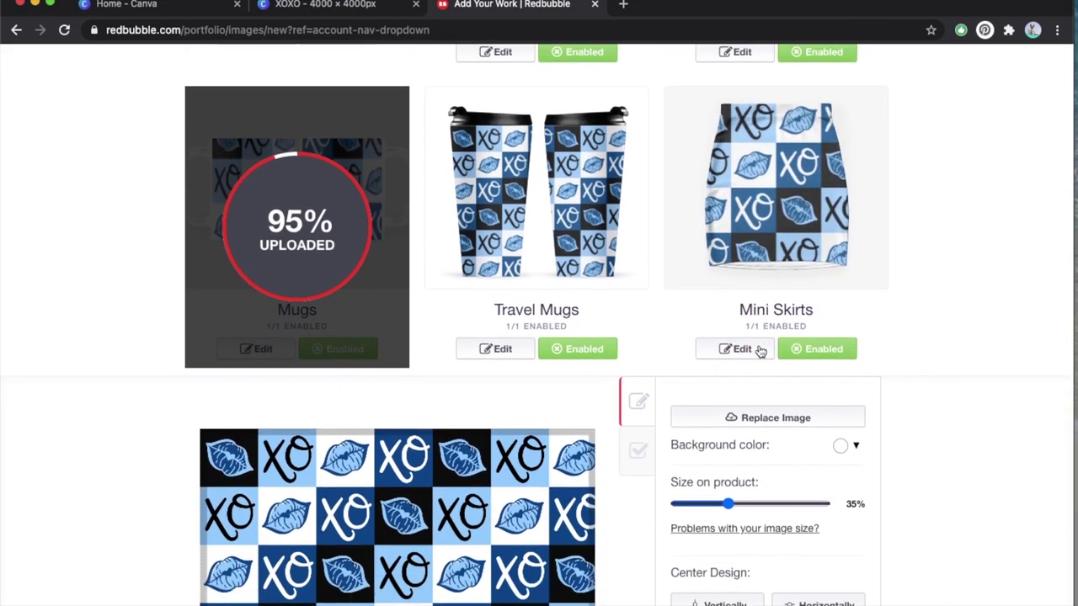
pyautogui.click(755, 350)
pyautogui.moveTo(806, 529); pyautogui.dragTo(758, 529)
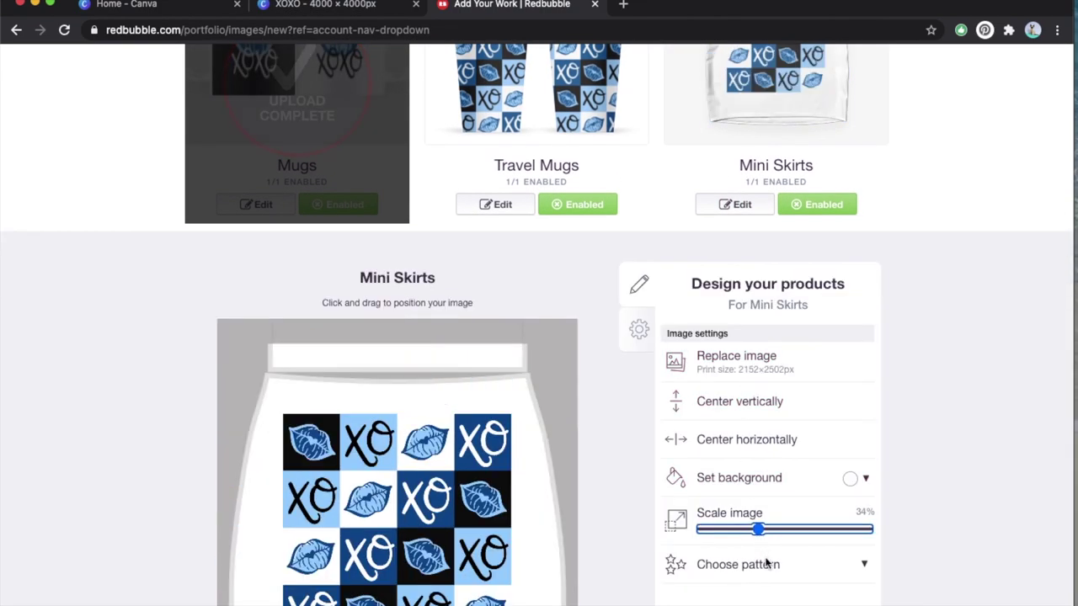
pyautogui.click(842, 565)
pyautogui.click(836, 592)
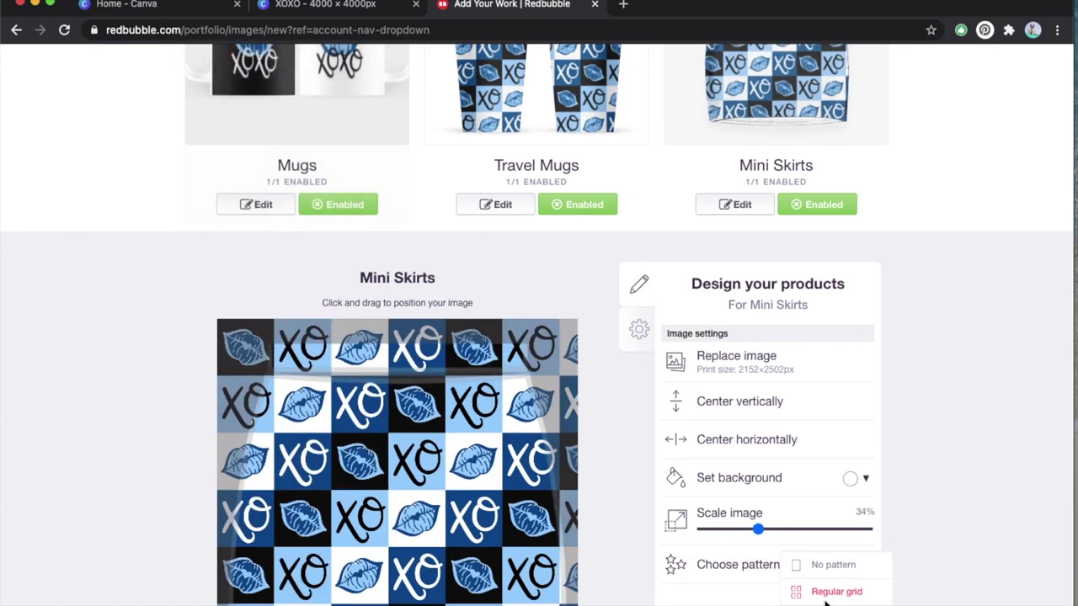
pyautogui.scroll(3, 413, 301)
# Fine-tune the Mugs design to 76%, nudging it sideways and centring it vertically
pyautogui.click(303, 196)
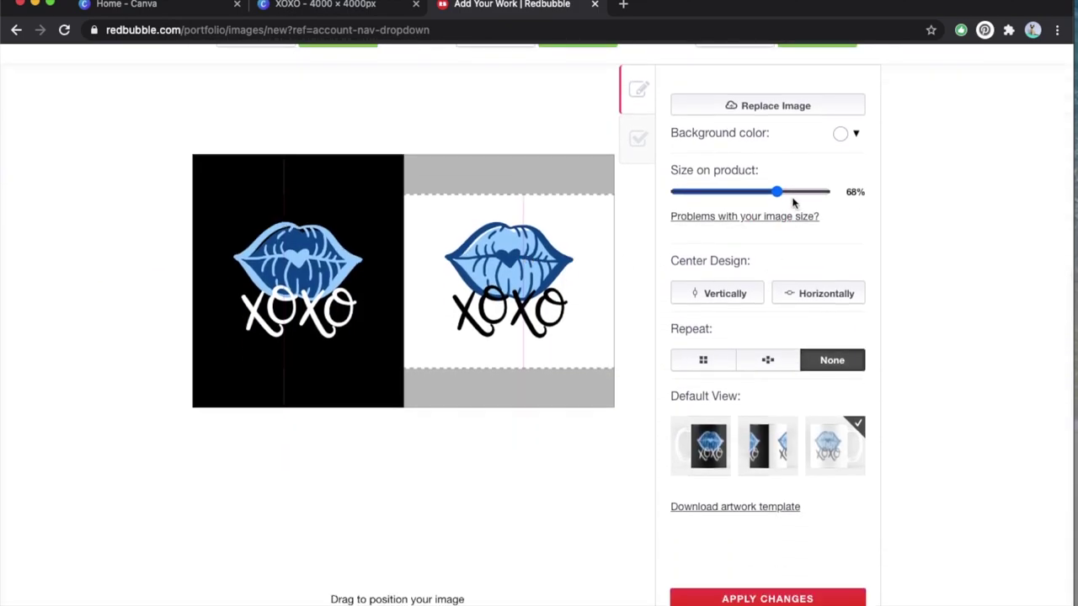
pyautogui.moveTo(776, 192); pyautogui.dragTo(786, 192)
pyautogui.moveTo(528, 270); pyautogui.dragTo(527, 270)
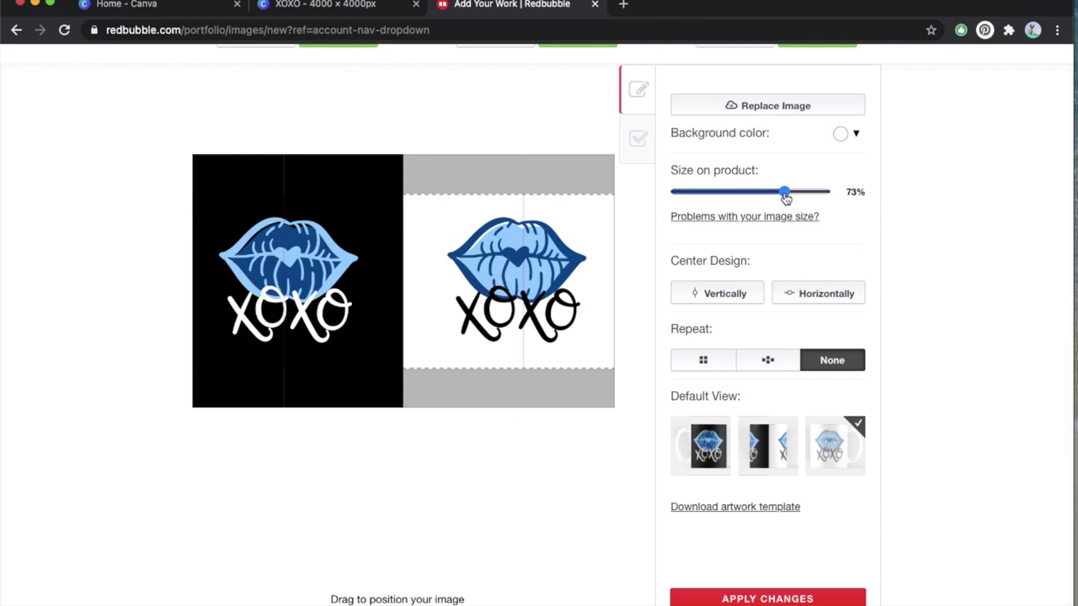
pyautogui.moveTo(784, 193); pyautogui.dragTo(787, 193)
pyautogui.scroll(1, 507, 323)
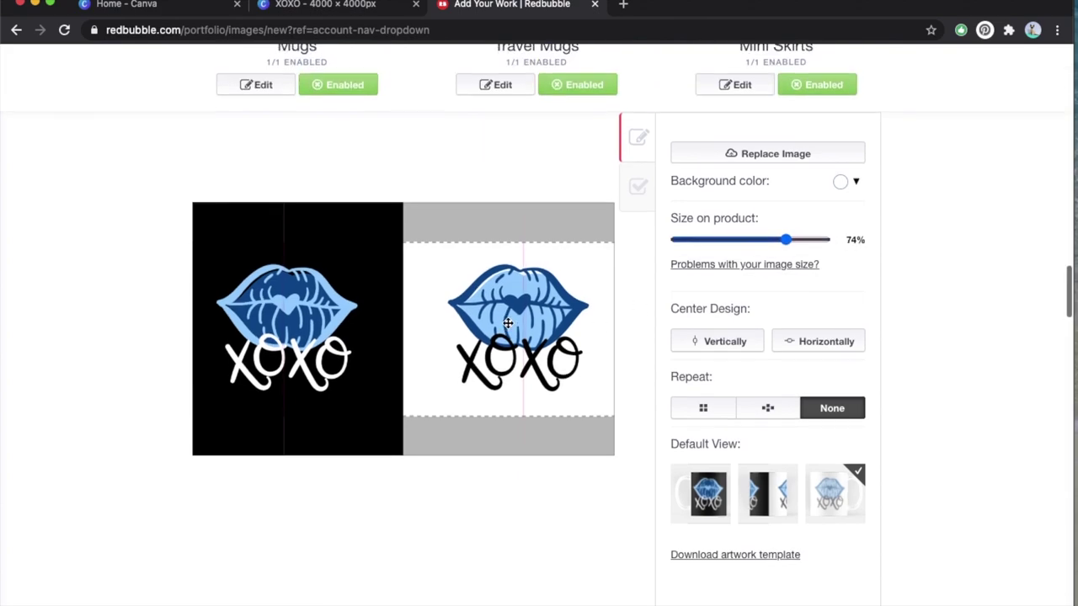
pyautogui.moveTo(523, 330); pyautogui.dragTo(526, 329)
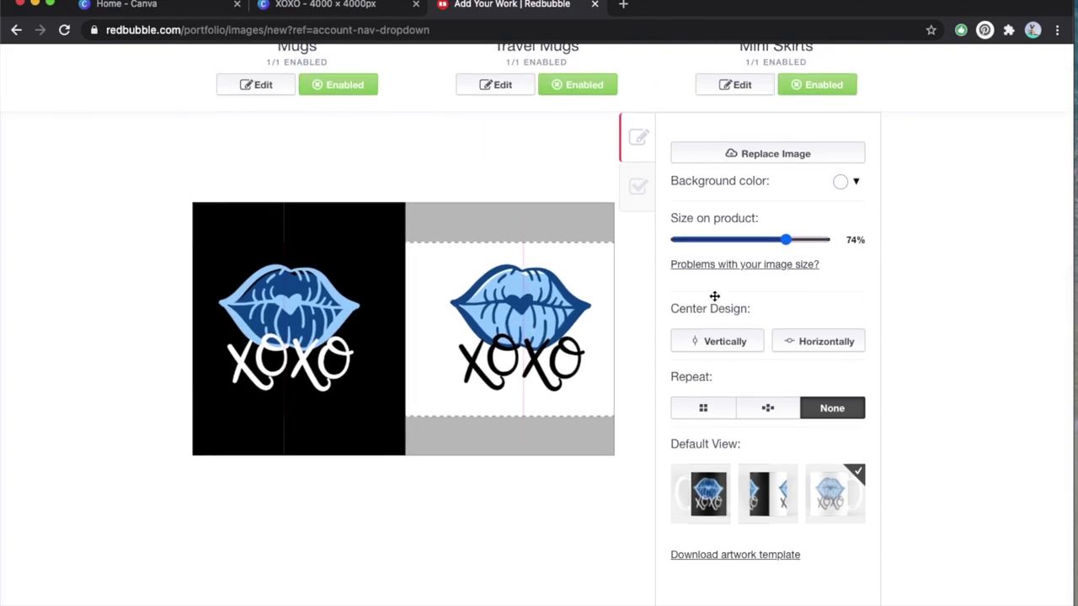
pyautogui.click(794, 242)
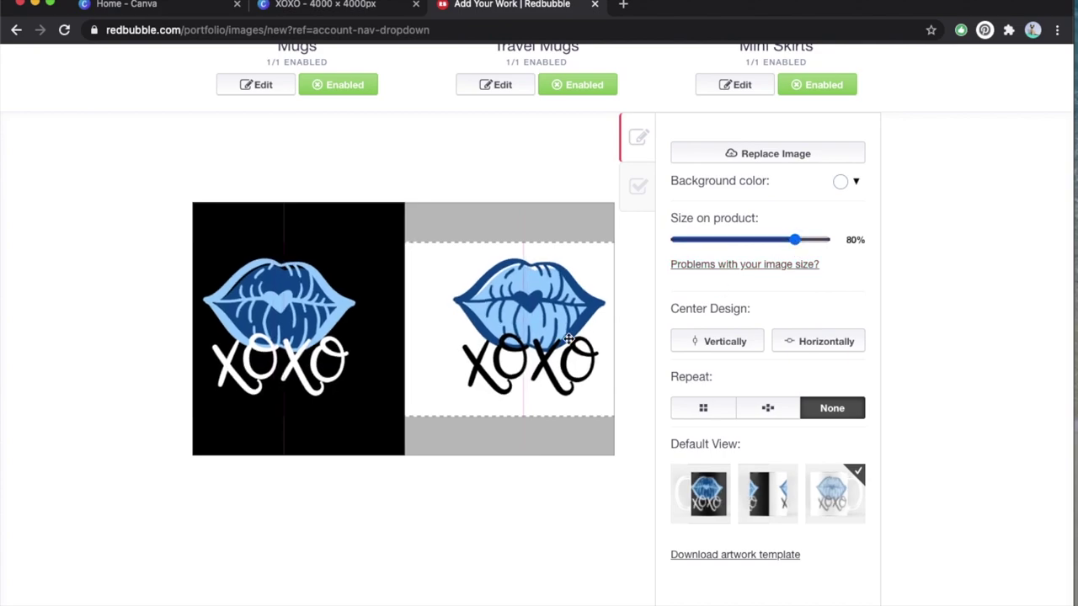
pyautogui.moveTo(568, 340); pyautogui.dragTo(577, 339)
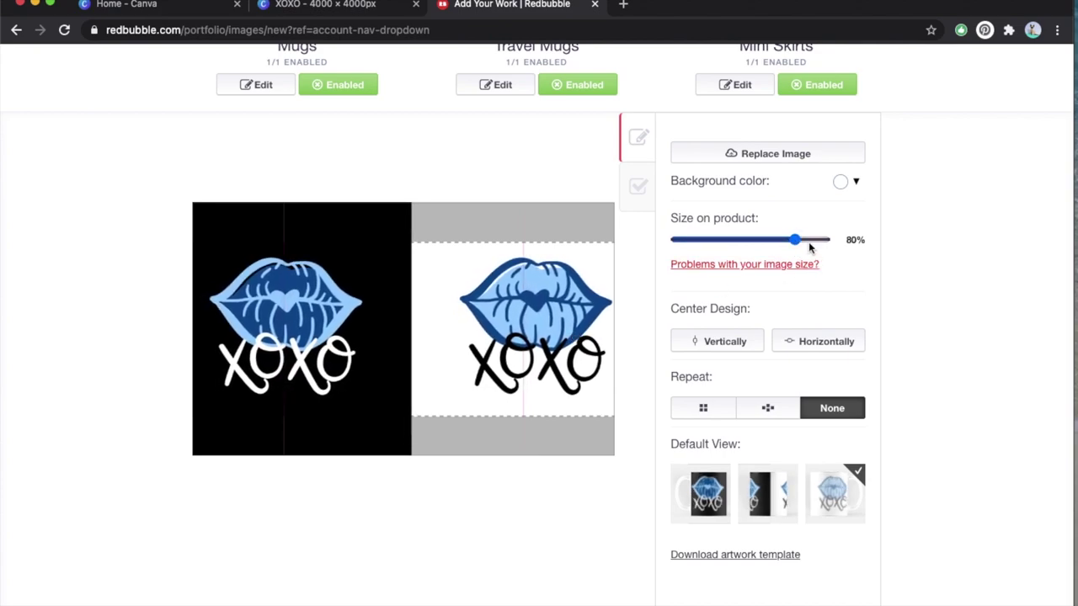
pyautogui.moveTo(796, 243); pyautogui.dragTo(789, 242)
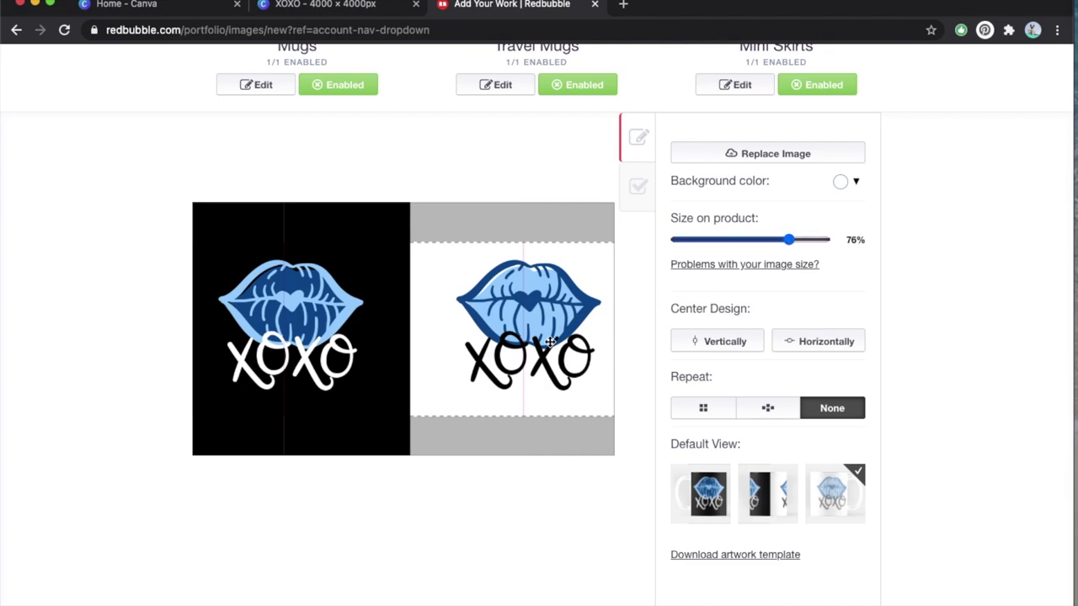
pyautogui.moveTo(549, 343); pyautogui.dragTo(549, 345)
pyautogui.click(717, 345)
pyautogui.scroll(5, 409, 367)
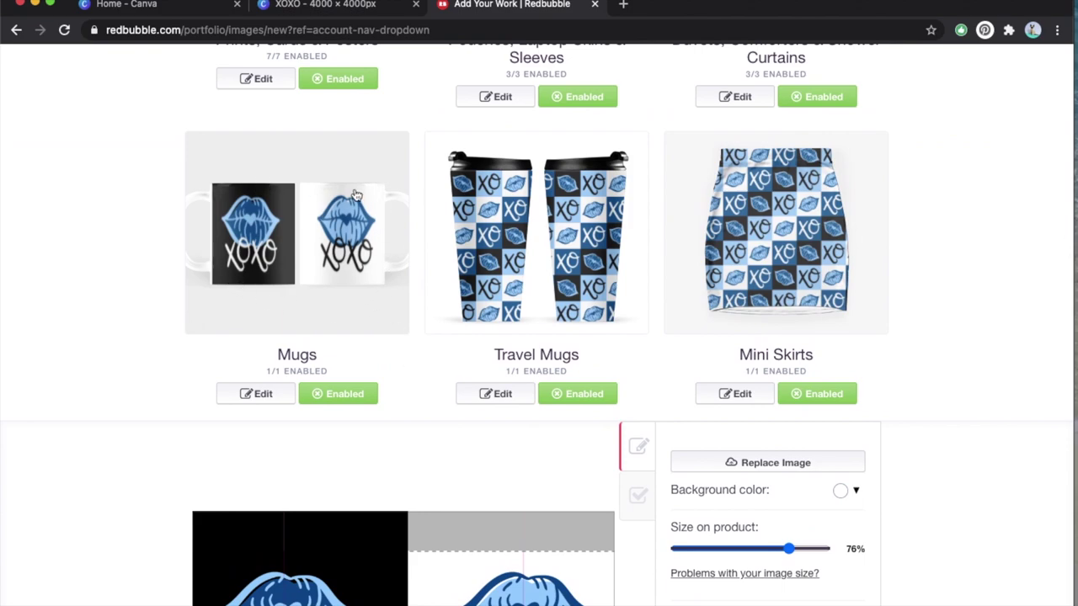
# Scale down the scarf and tablet case designs (tablet to 51%) and tile them in a regular grid
pyautogui.click(354, 194)
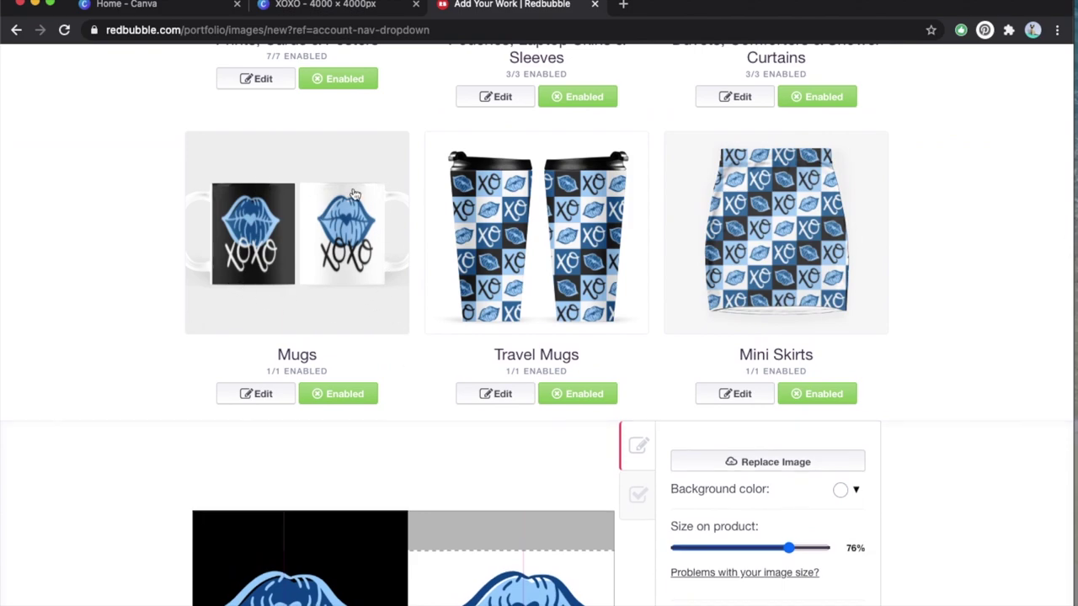
pyautogui.scroll(-4, 354, 195)
pyautogui.click(336, 293)
pyautogui.scroll(-5, 335, 293)
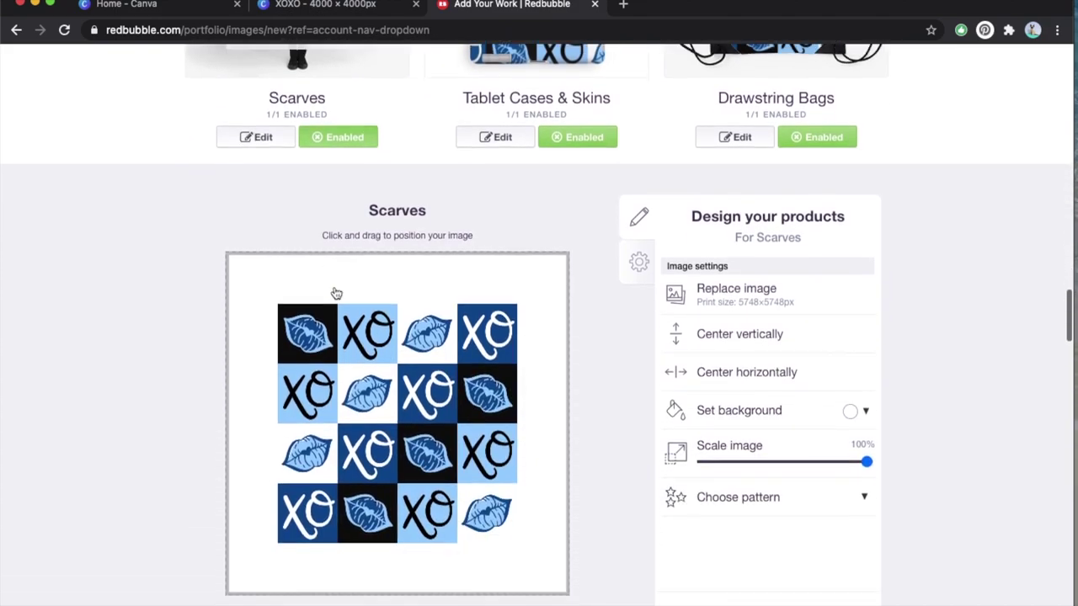
pyautogui.moveTo(864, 441); pyautogui.dragTo(785, 441)
pyautogui.click(785, 480)
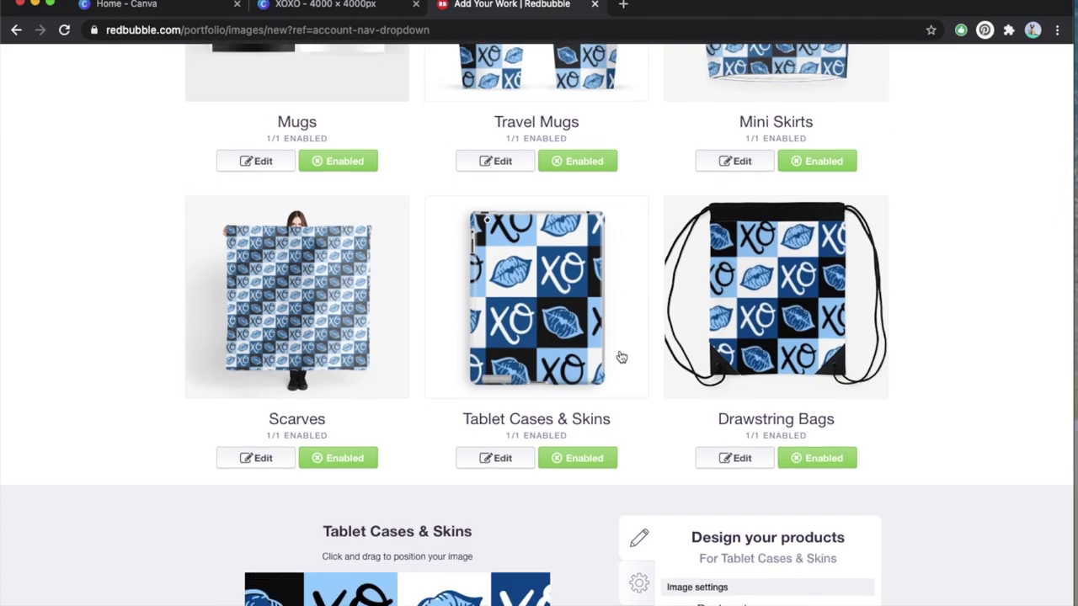
pyautogui.scroll(-5, 620, 353)
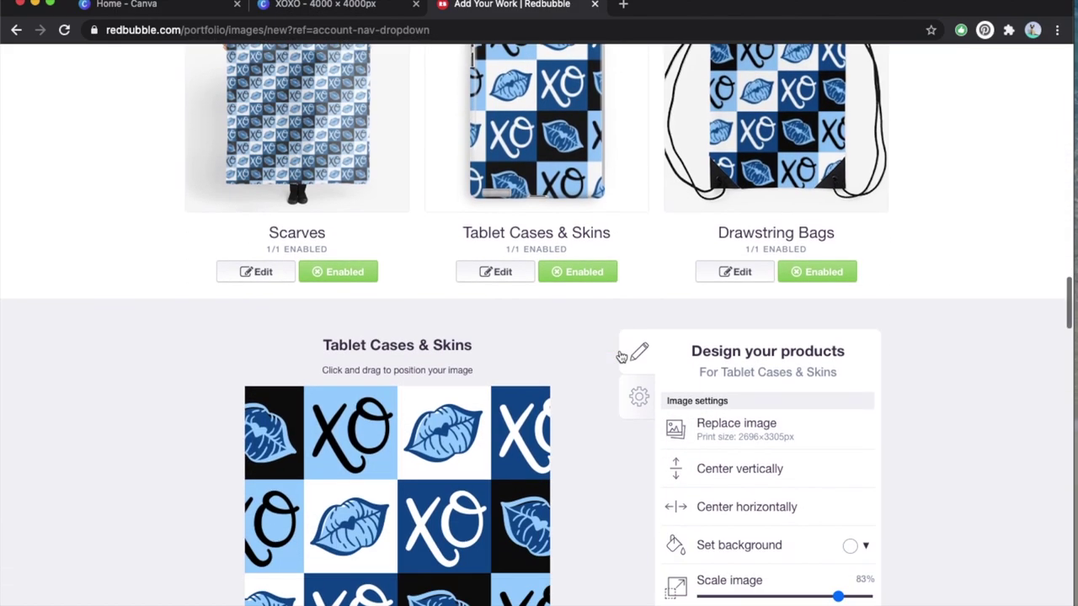
pyautogui.moveTo(838, 463); pyautogui.dragTo(787, 463)
pyautogui.click(778, 502)
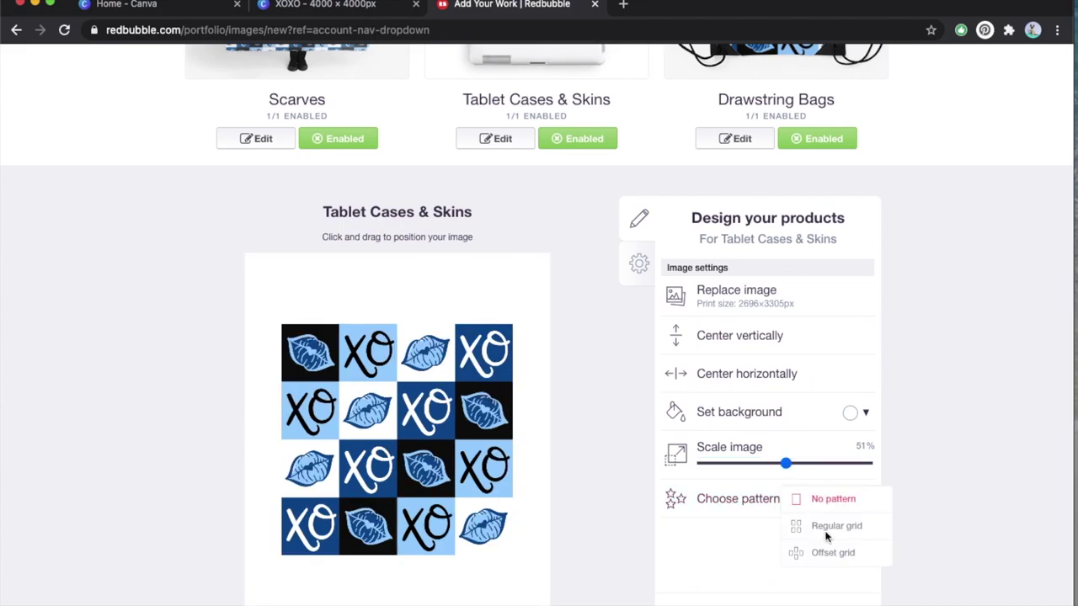
pyautogui.click(826, 531)
# Replace the drawstring bag design with 2.png and upload a new spiral notebook image
pyautogui.scroll(3, 808, 354)
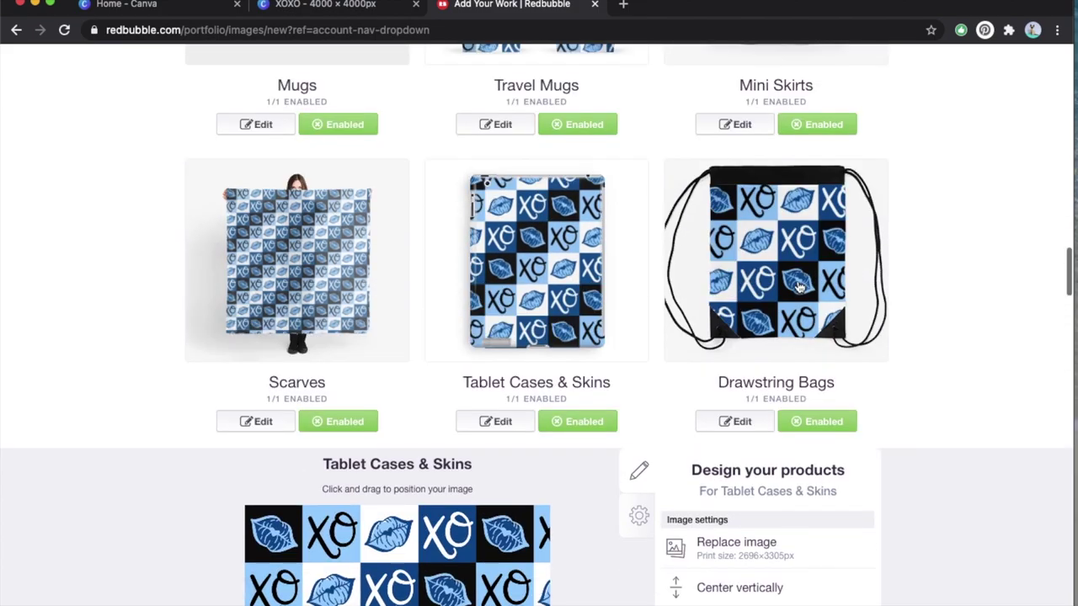
pyautogui.click(800, 290)
pyautogui.scroll(-2, 799, 287)
pyautogui.click(741, 335)
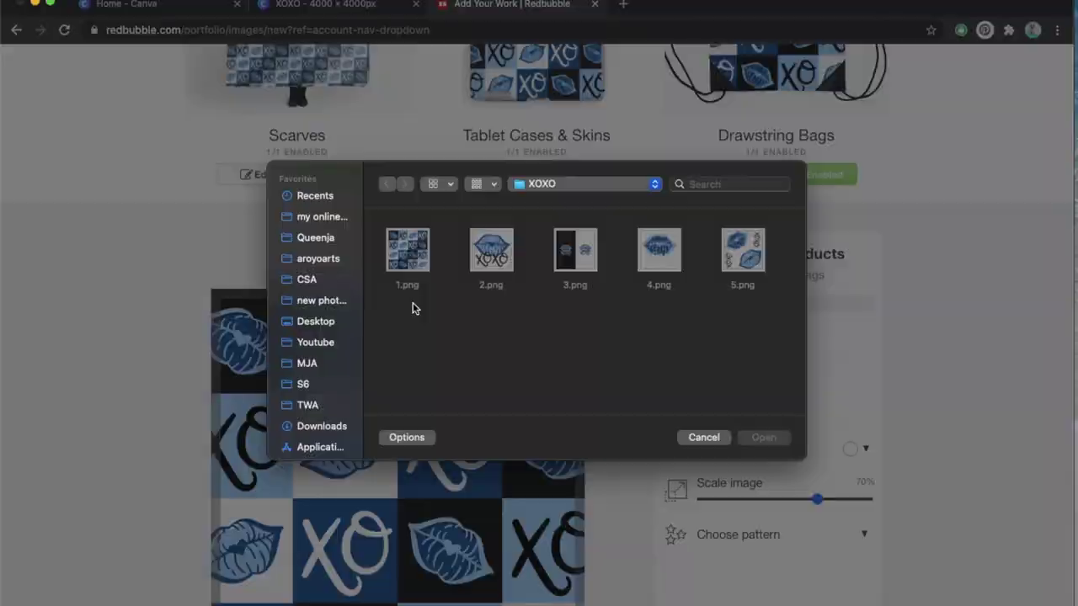
pyautogui.doubleClick(481, 268)
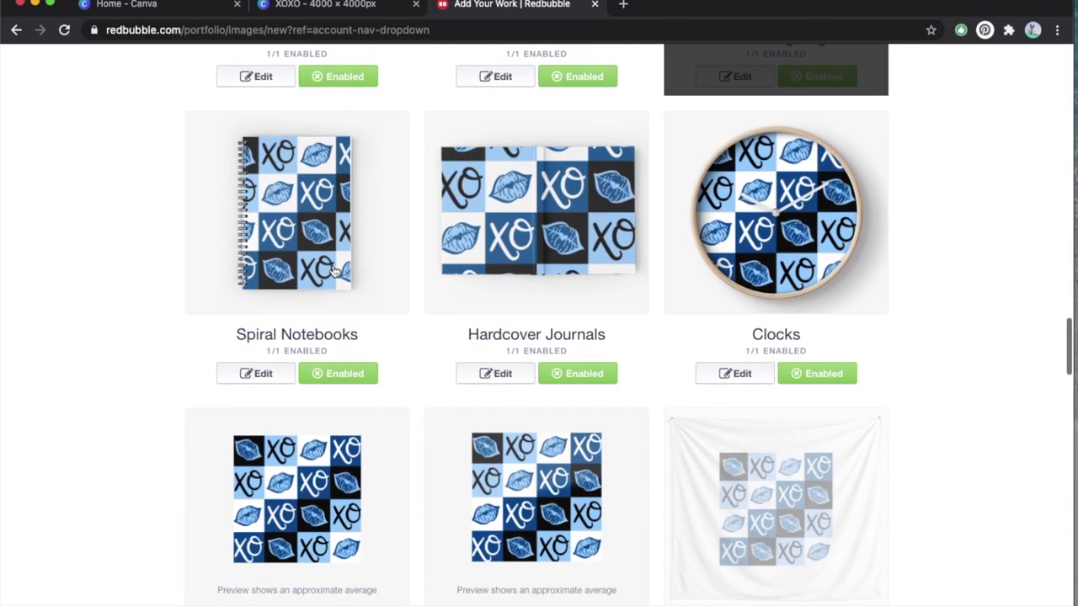
pyautogui.click(334, 271)
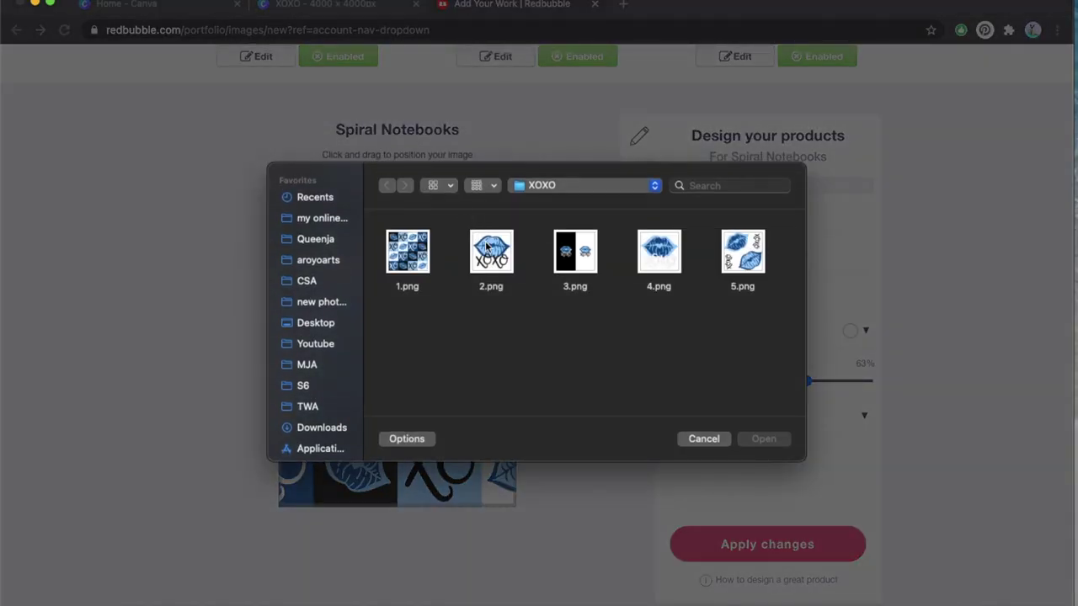
pyautogui.click(486, 245)
pyautogui.doubleClick(659, 252)
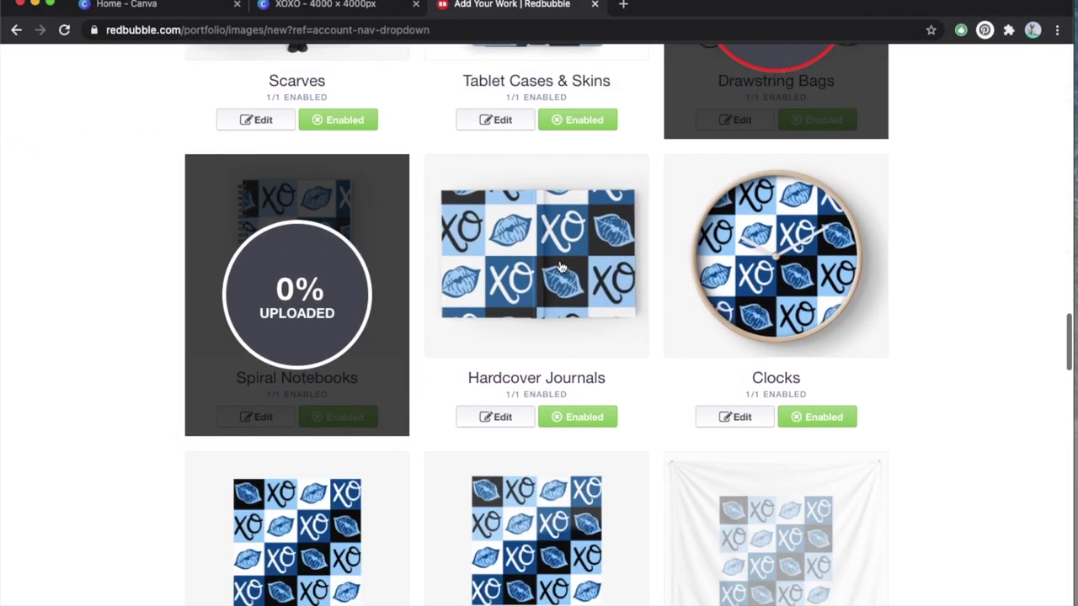
# Shrink the hardcover journal design to 41% and tile it in a regular grid
pyautogui.click(562, 268)
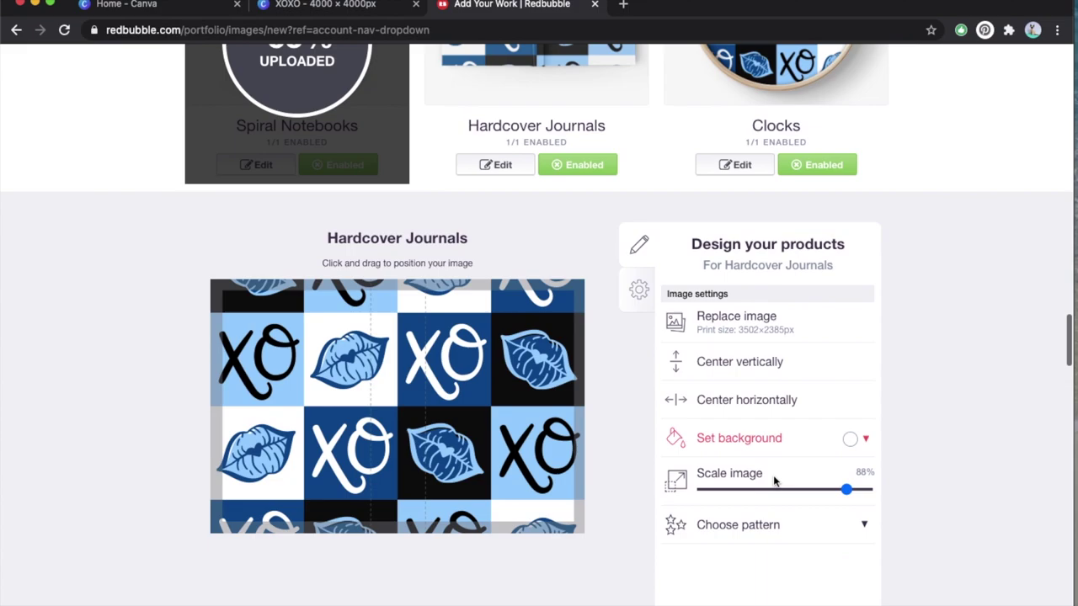
pyautogui.click(772, 490)
pyautogui.click(795, 528)
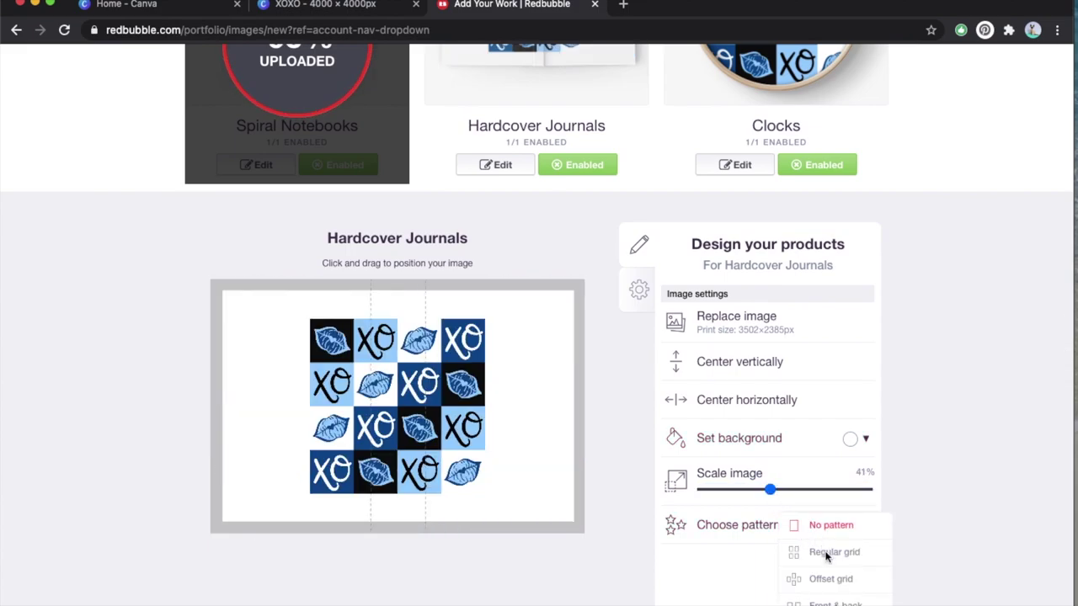
pyautogui.click(826, 553)
pyautogui.scroll(5, 741, 446)
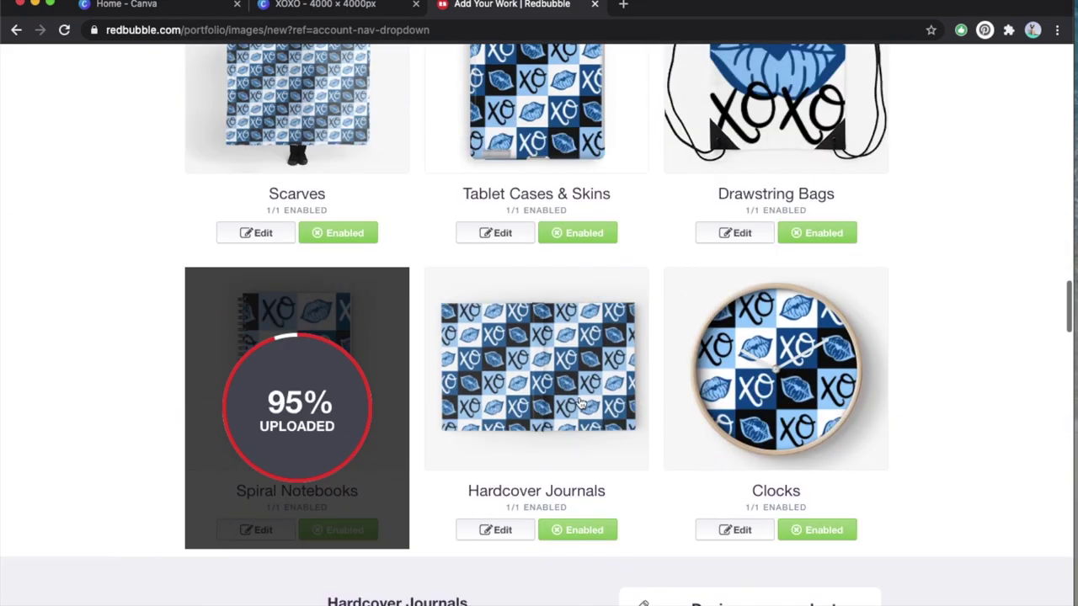
pyautogui.click(746, 423)
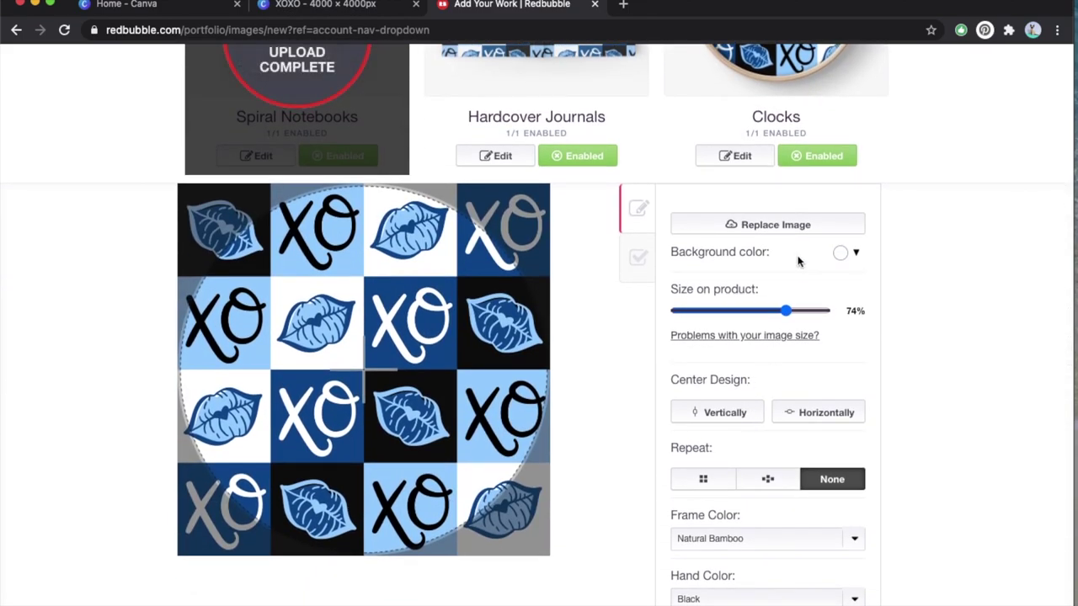
# Replace the clock design with the lips image 4.png
pyautogui.click(781, 224)
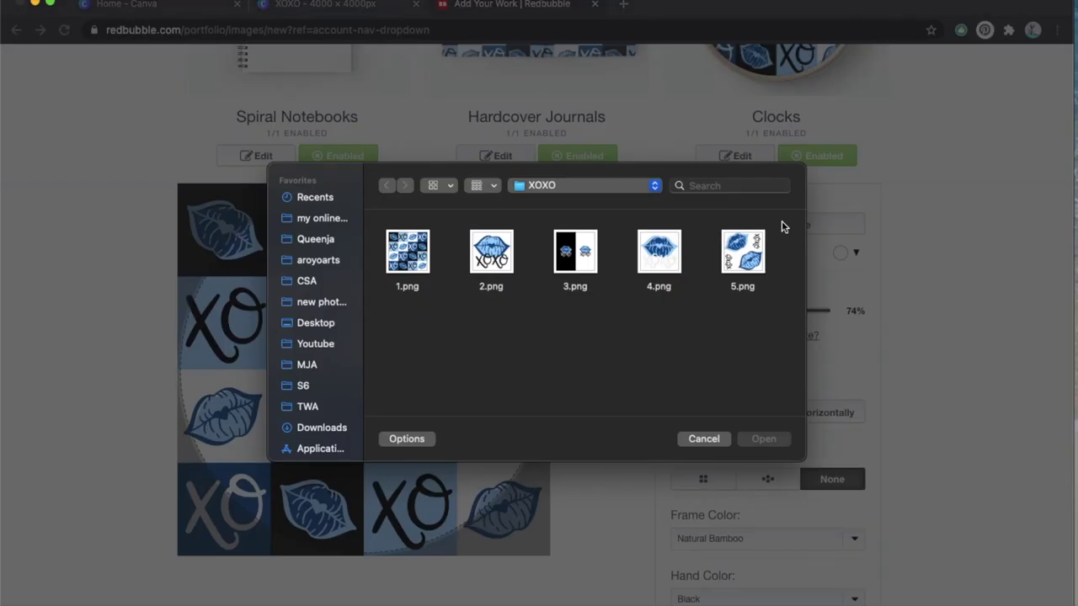
pyautogui.doubleClick(665, 265)
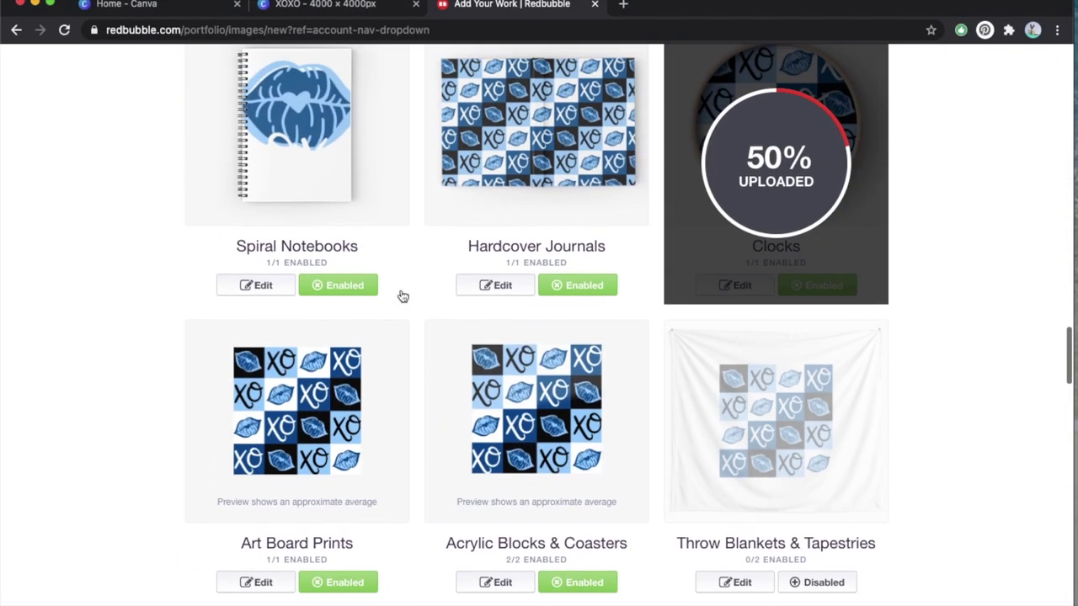
pyautogui.scroll(3, 402, 296)
# Shrink the spiral notebook design to about 33% on a black background
pyautogui.click(327, 293)
pyautogui.scroll(-5, 834, 448)
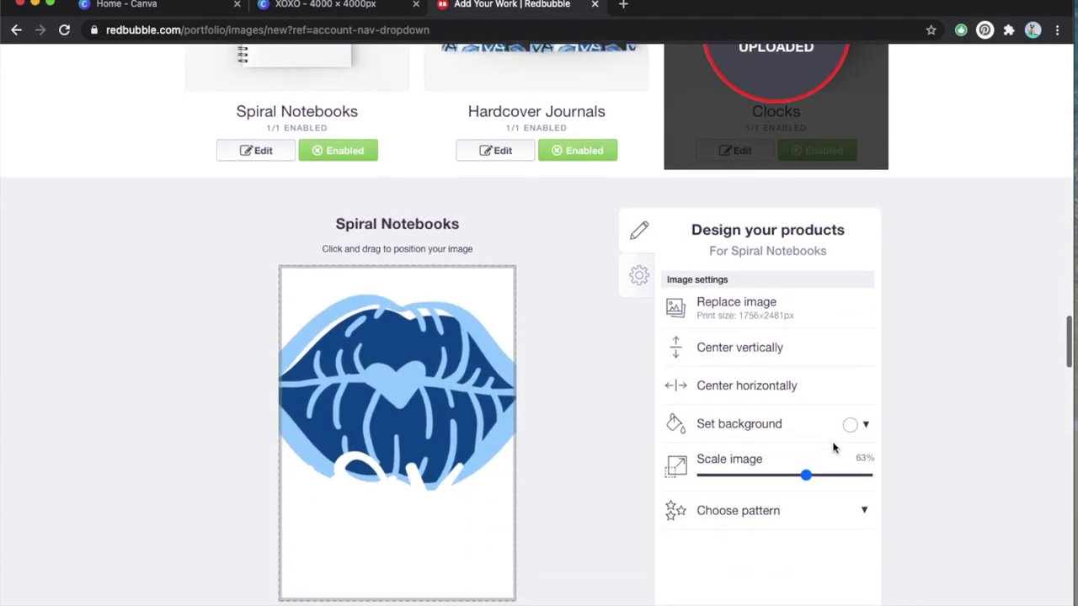
pyautogui.click(768, 477)
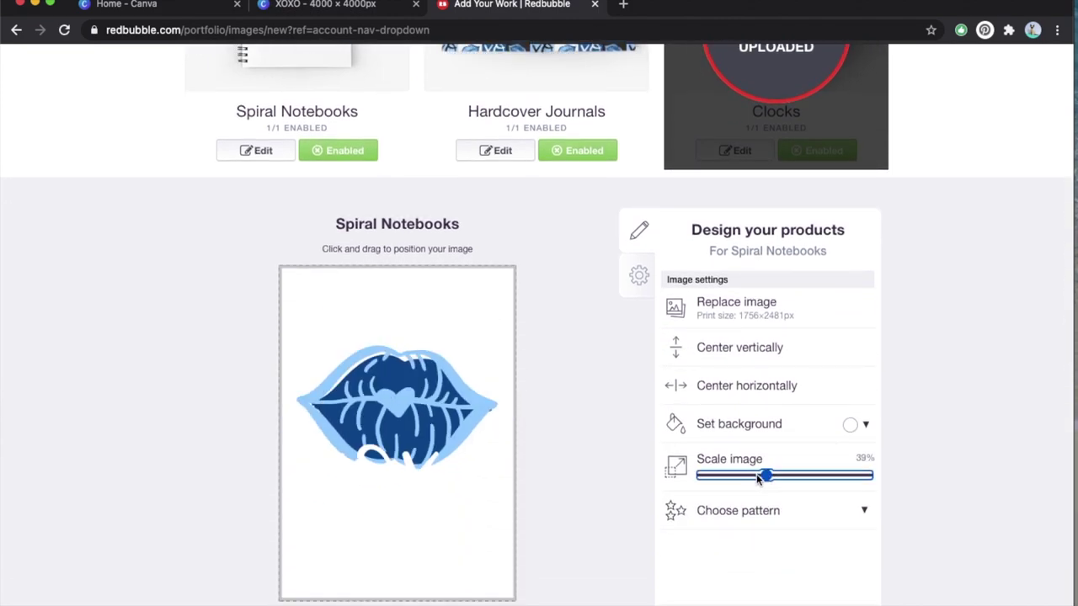
pyautogui.click(851, 424)
pyautogui.moveTo(899, 518); pyautogui.dragTo(845, 549)
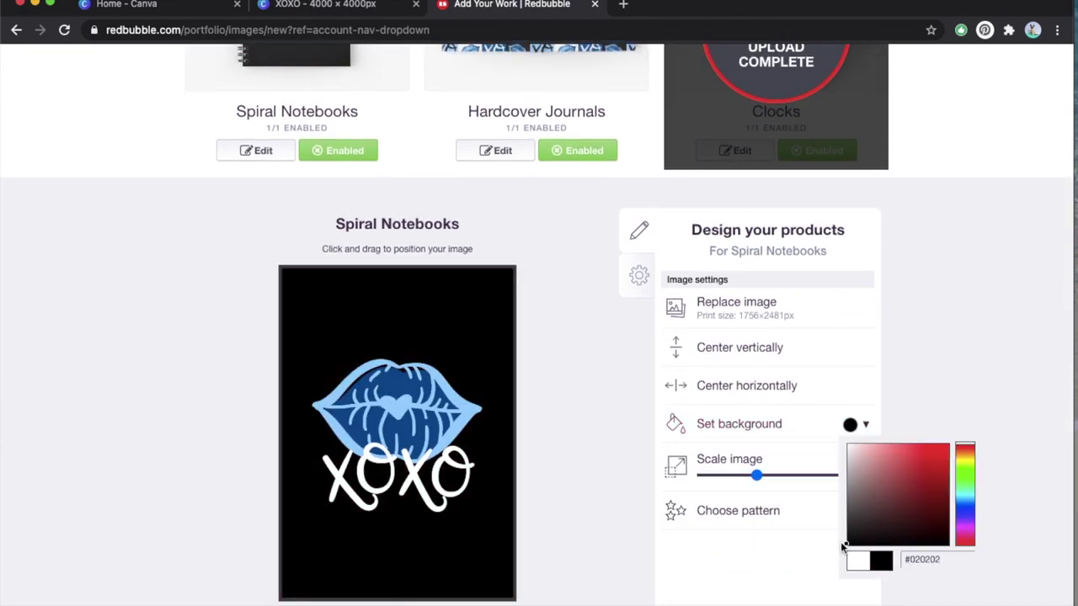
pyautogui.click(549, 339)
# Scale the drawstring bag design to 44% and centre it horizontally
pyautogui.scroll(1, 550, 340)
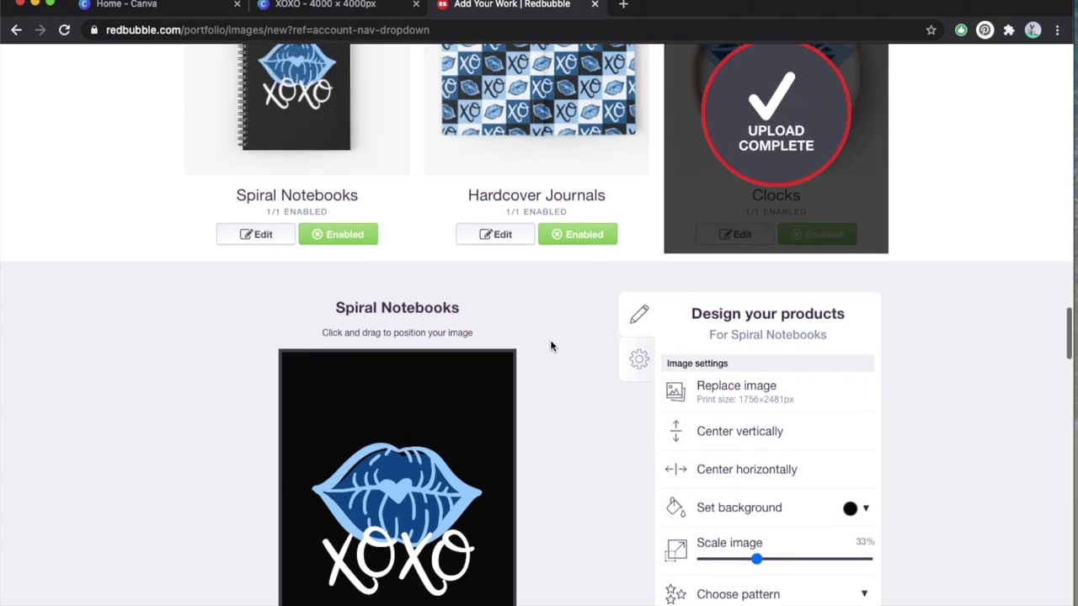
pyautogui.scroll(2, 550, 339)
pyautogui.scroll(3, 664, 312)
pyautogui.click(747, 271)
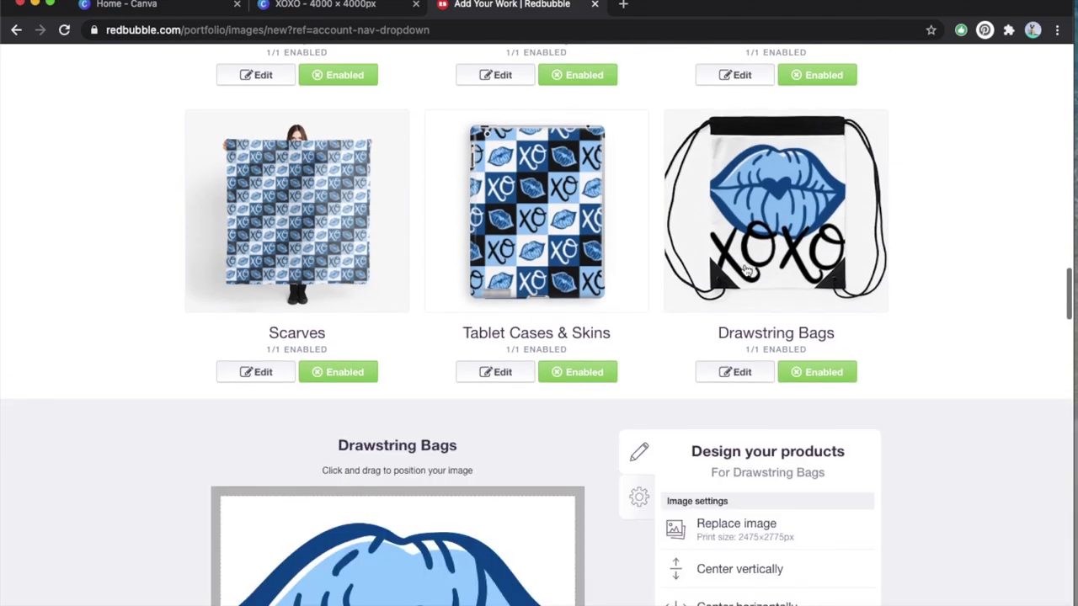
pyautogui.scroll(-3, 746, 269)
pyautogui.moveTo(791, 422); pyautogui.dragTo(775, 417)
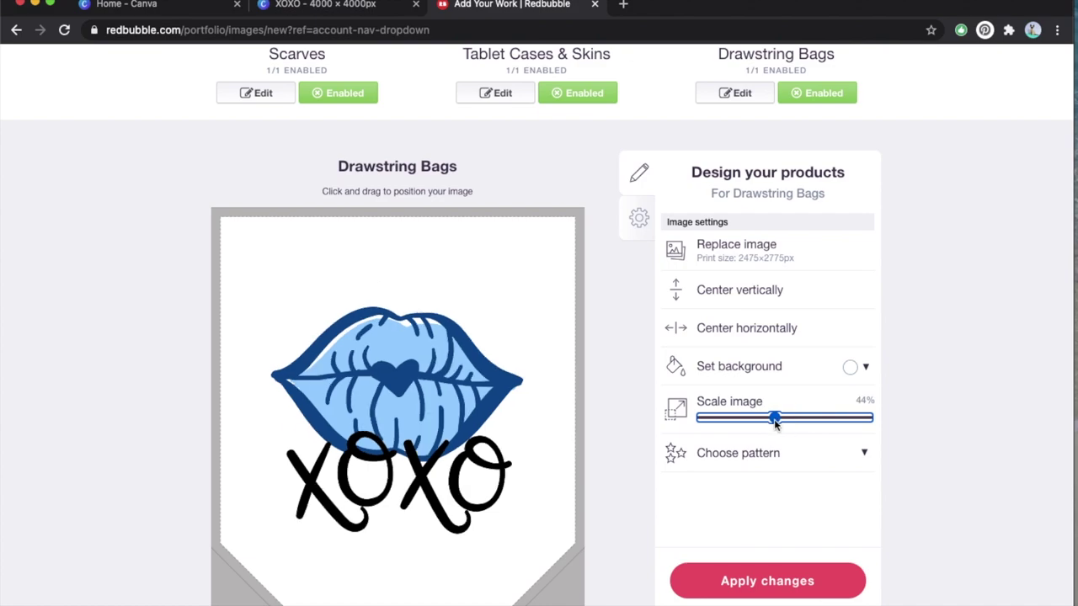
pyautogui.click(734, 330)
# Shrink the clock design to about 52% on a black background
pyautogui.scroll(4, 729, 294)
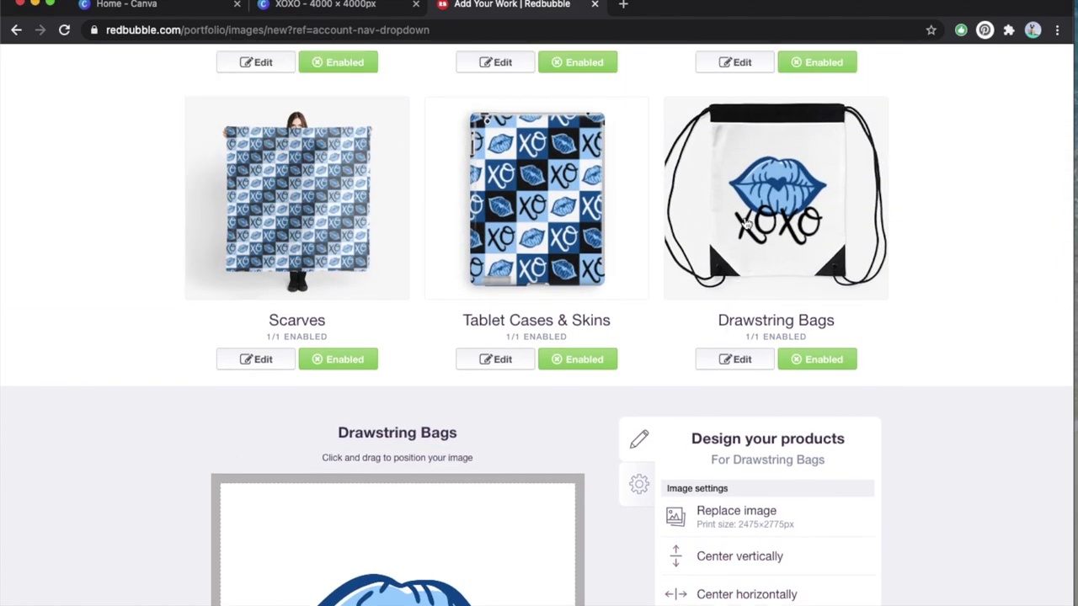
pyautogui.scroll(-3, 603, 222)
pyautogui.click(719, 295)
pyautogui.scroll(-4, 758, 258)
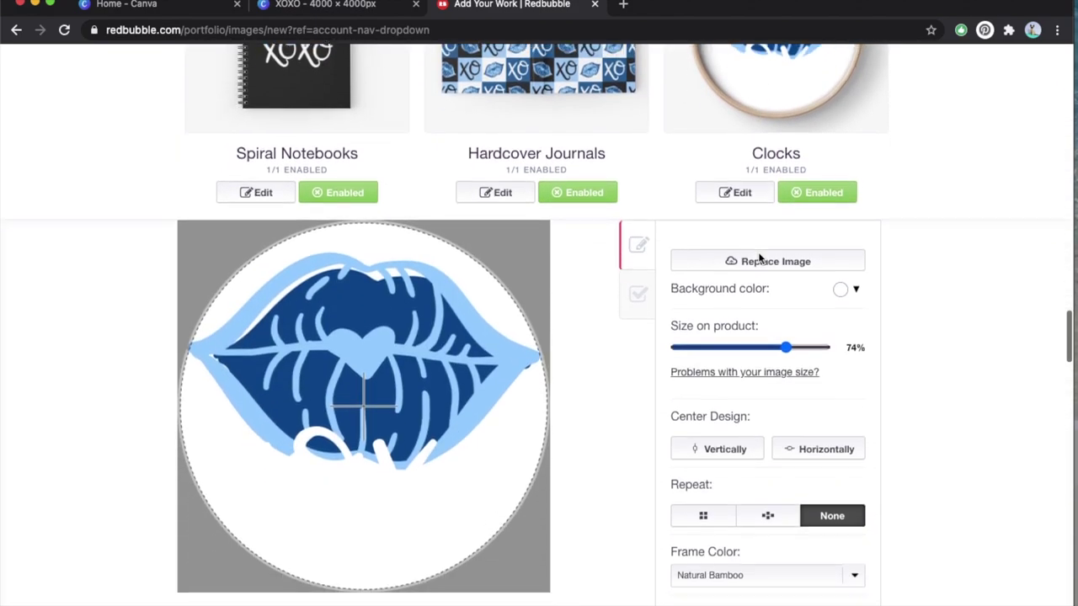
pyautogui.click(758, 312)
pyautogui.click(841, 253)
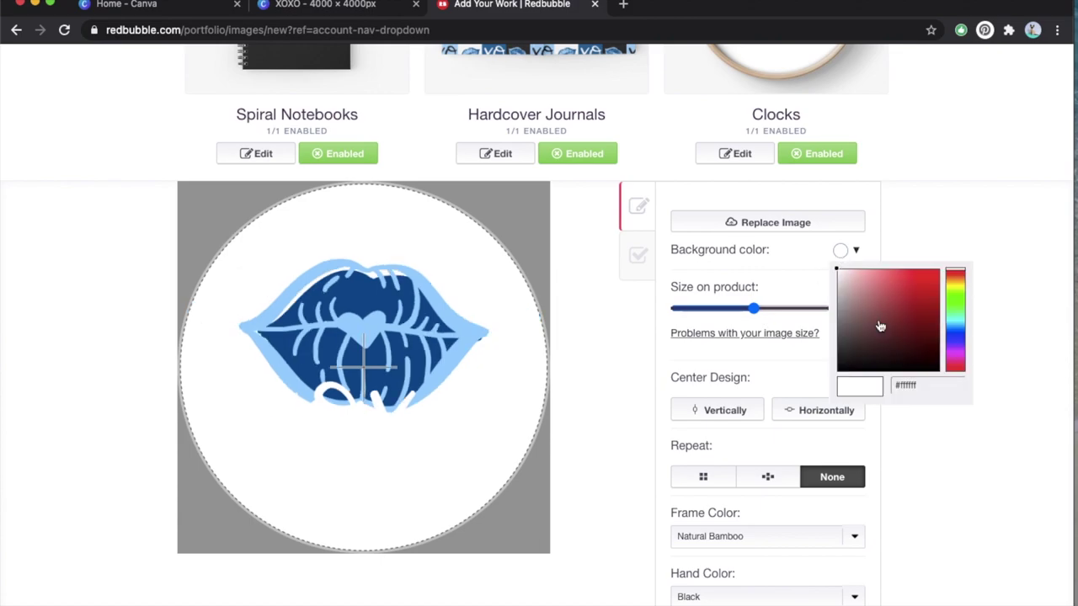
pyautogui.moveTo(880, 326); pyautogui.dragTo(823, 371)
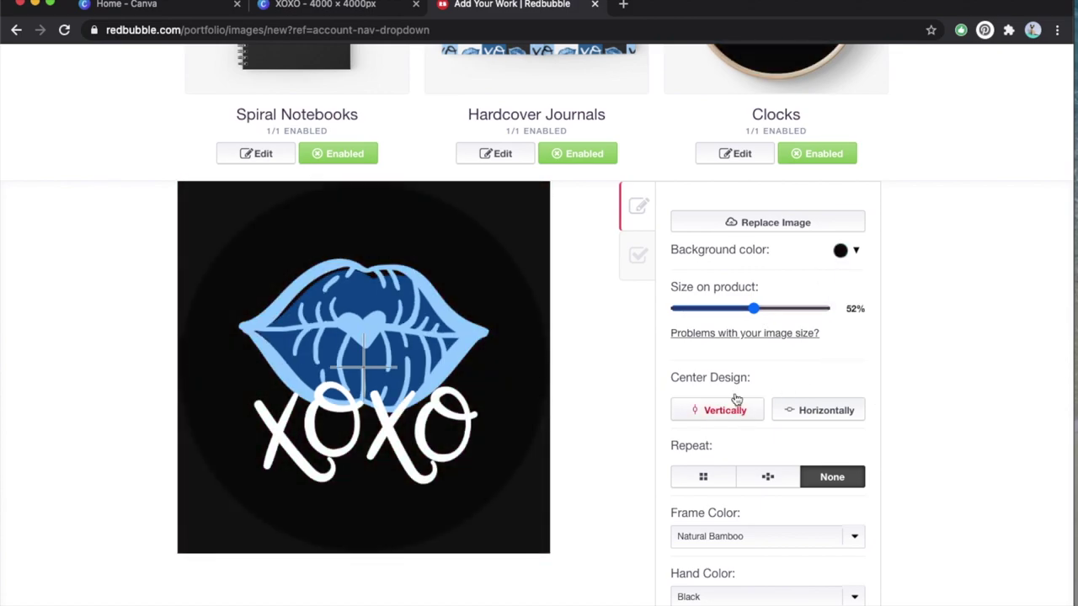
pyautogui.scroll(4, 744, 461)
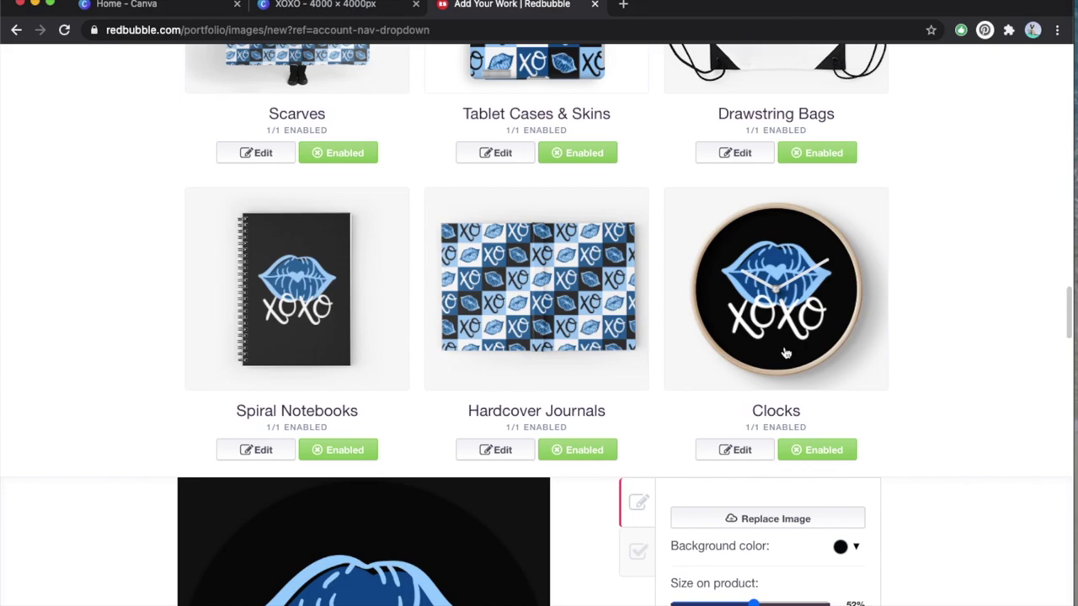
pyautogui.scroll(-4, 428, 390)
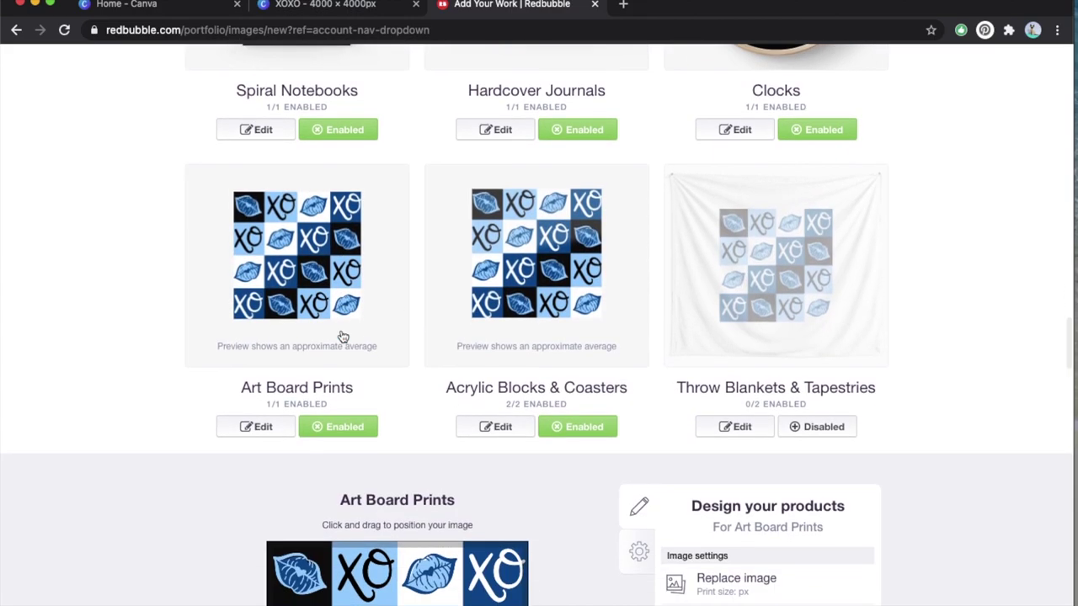
# Use 2.png for art board prints and tile the throw blanket design in a regular grid
pyautogui.scroll(-3, 343, 336)
pyautogui.click(722, 409)
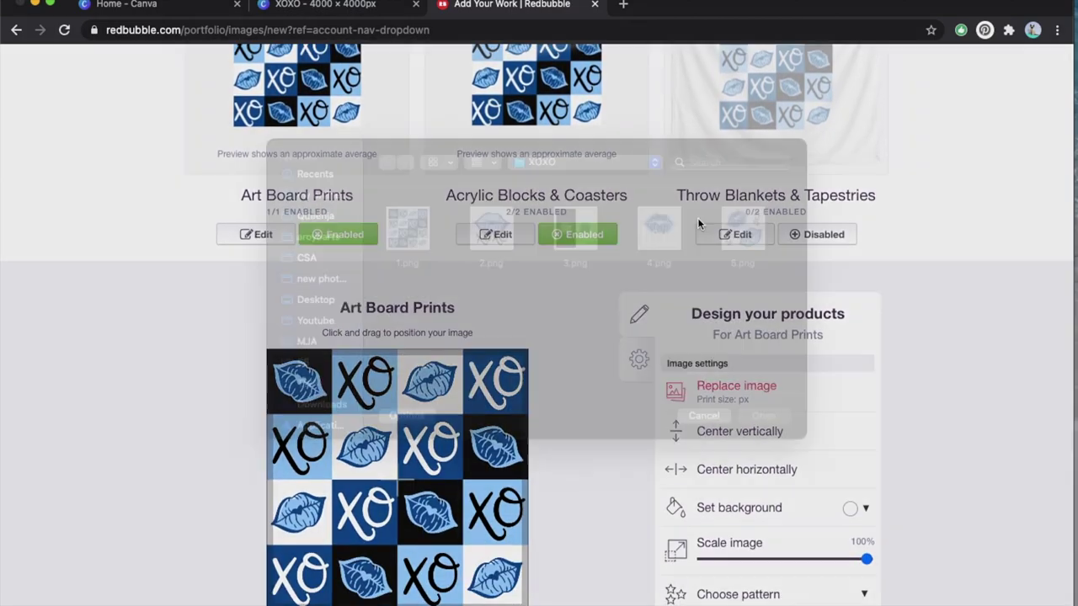
pyautogui.doubleClick(504, 254)
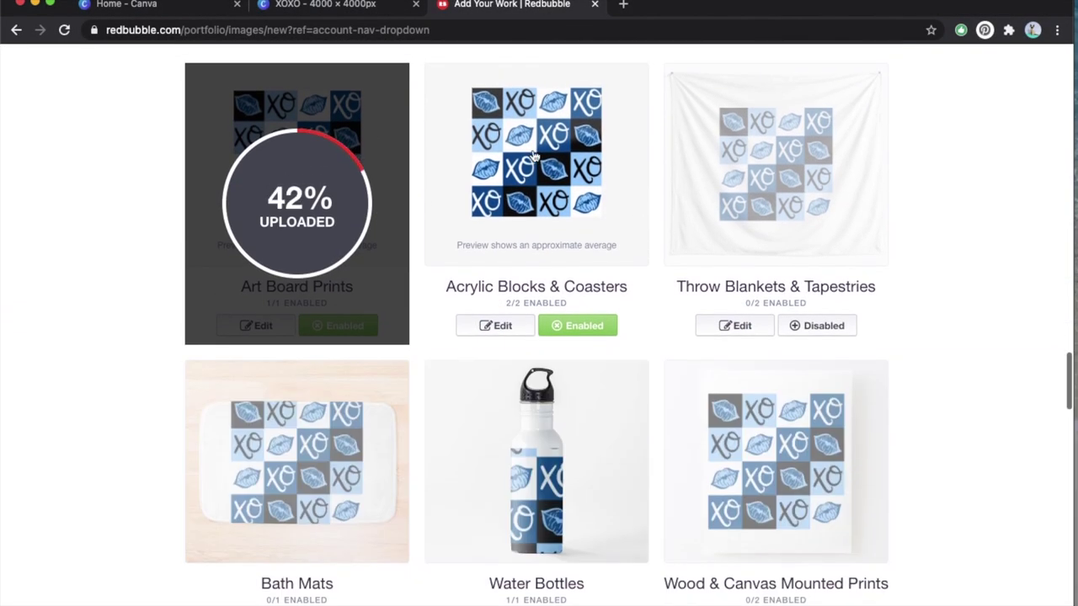
pyautogui.click(832, 332)
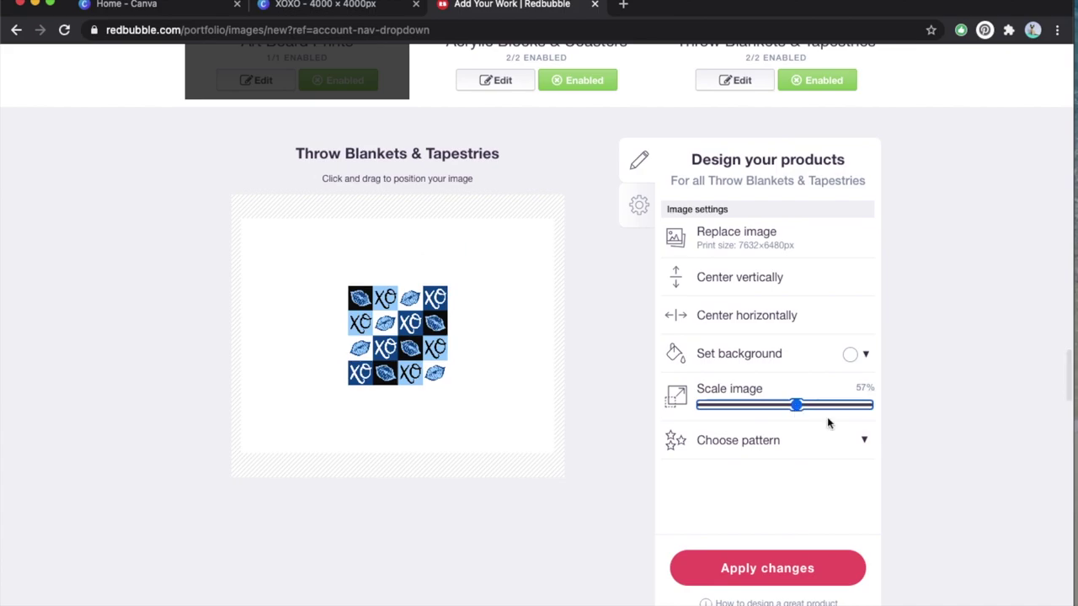
pyautogui.click(788, 445)
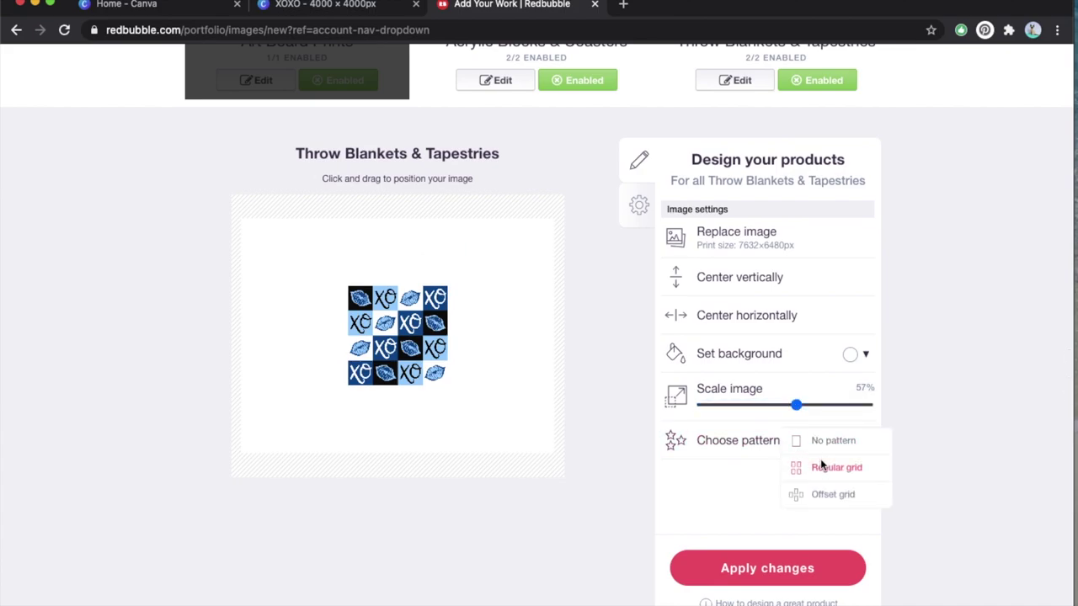
pyautogui.click(821, 465)
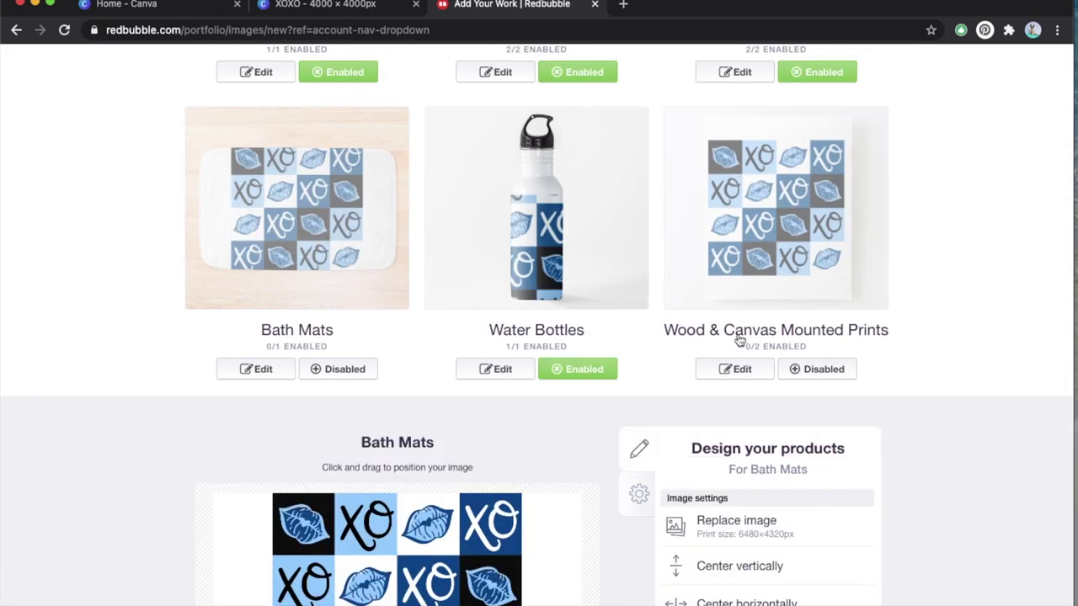
# Replace the bath mat image with 4.png
pyautogui.scroll(-5, 782, 356)
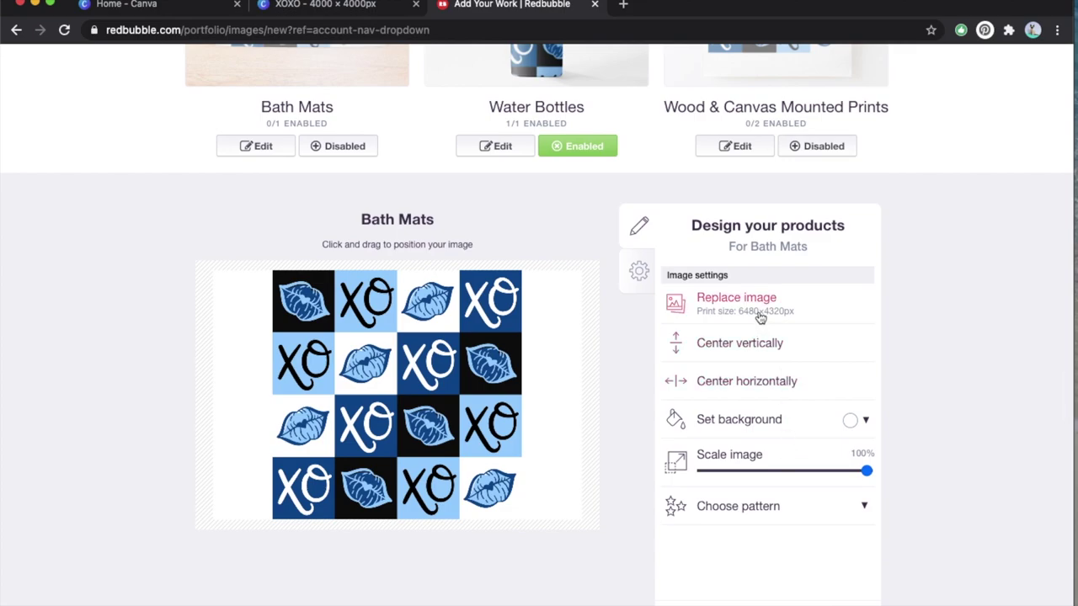
pyautogui.click(760, 317)
pyautogui.doubleClick(650, 259)
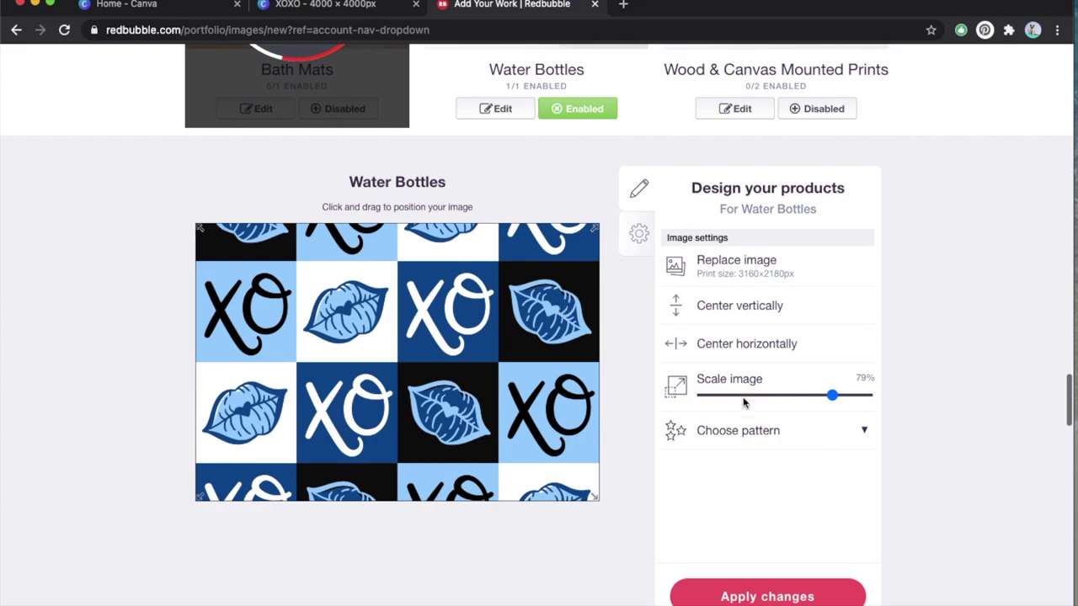
# Shrink the water bottle design and enable wood & canvas mounted prints in a regular grid
pyautogui.click(763, 433)
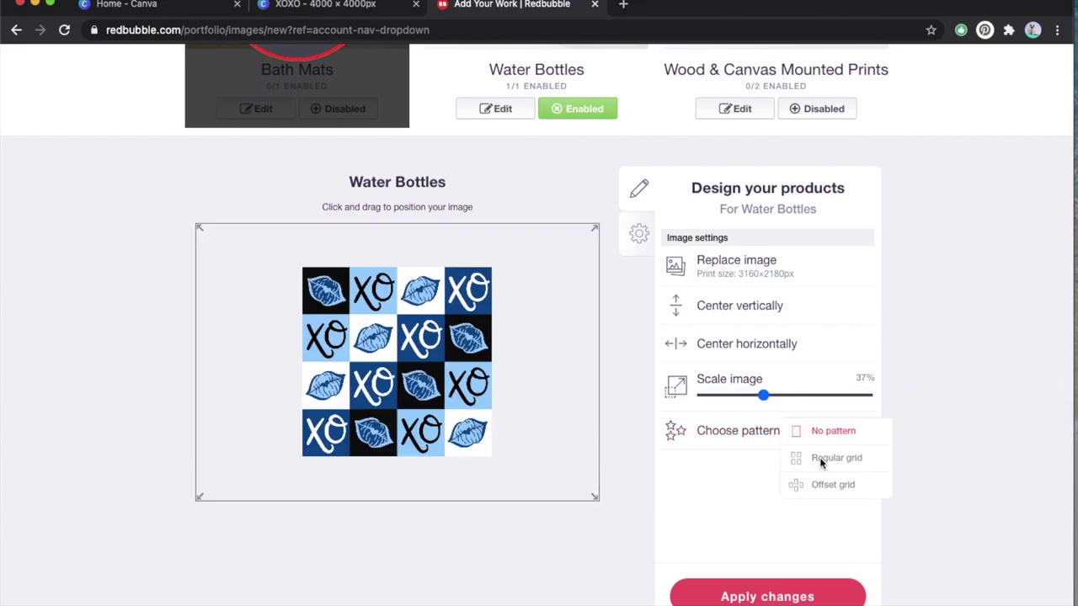
pyautogui.scroll(4, 818, 454)
pyautogui.click(809, 426)
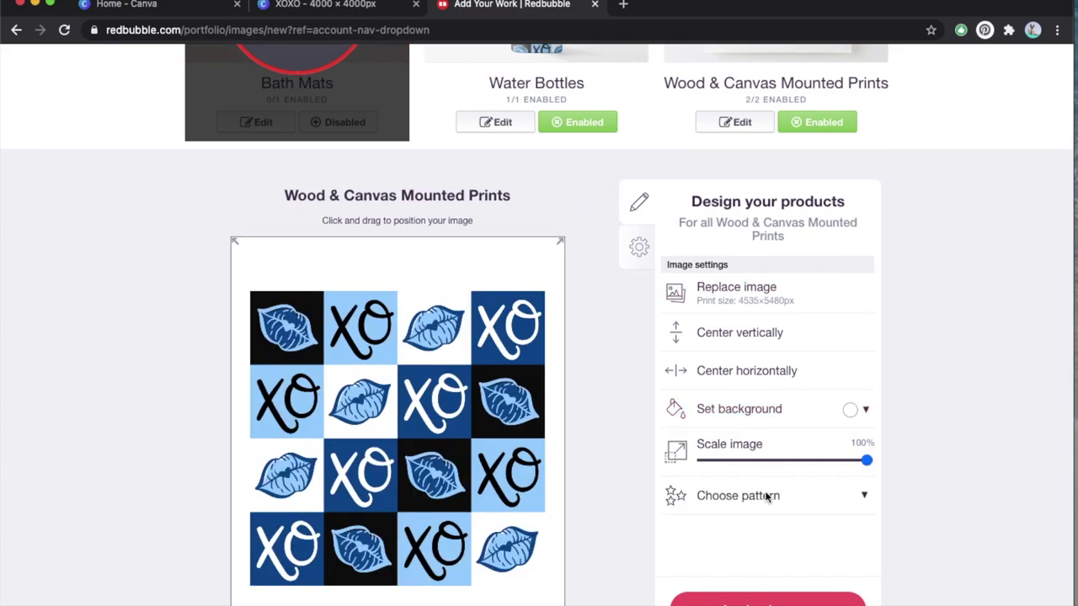
pyautogui.click(768, 498)
pyautogui.click(823, 522)
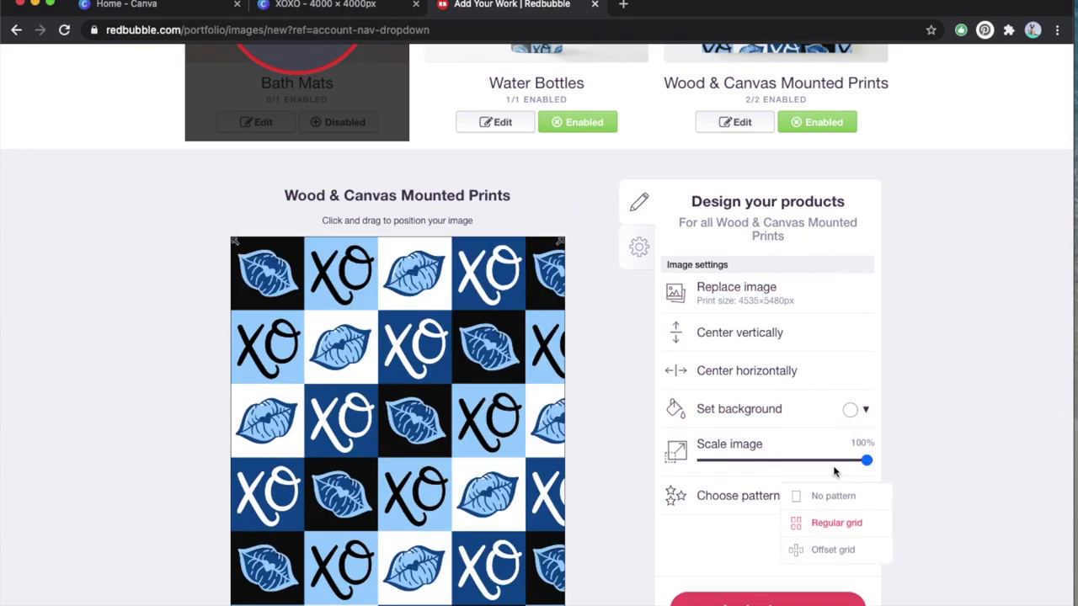
pyautogui.moveTo(477, 483); pyautogui.dragTo(465, 476)
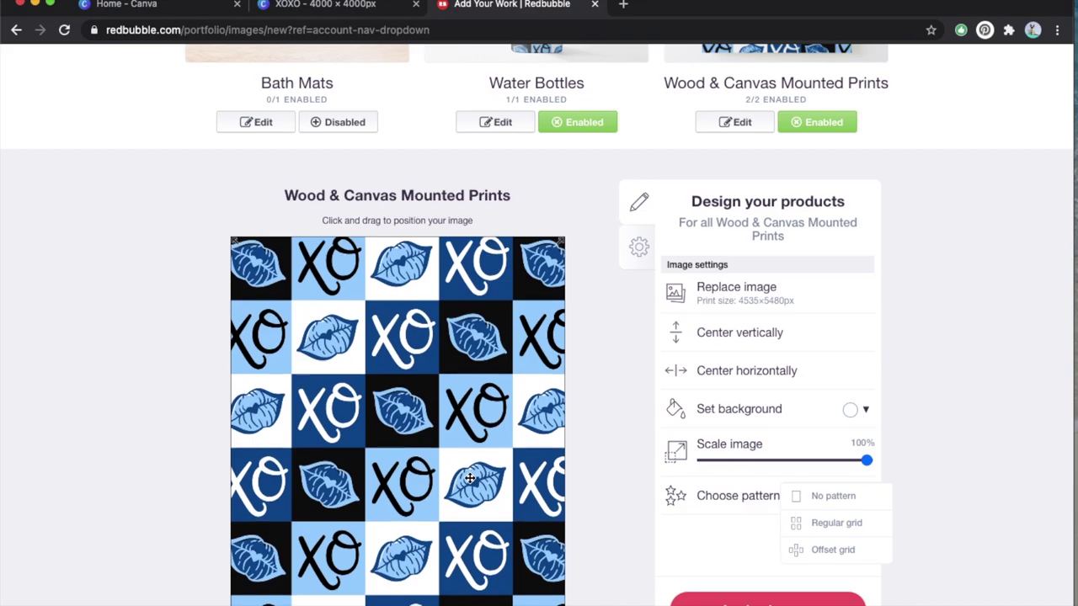
pyautogui.scroll(5, 893, 192)
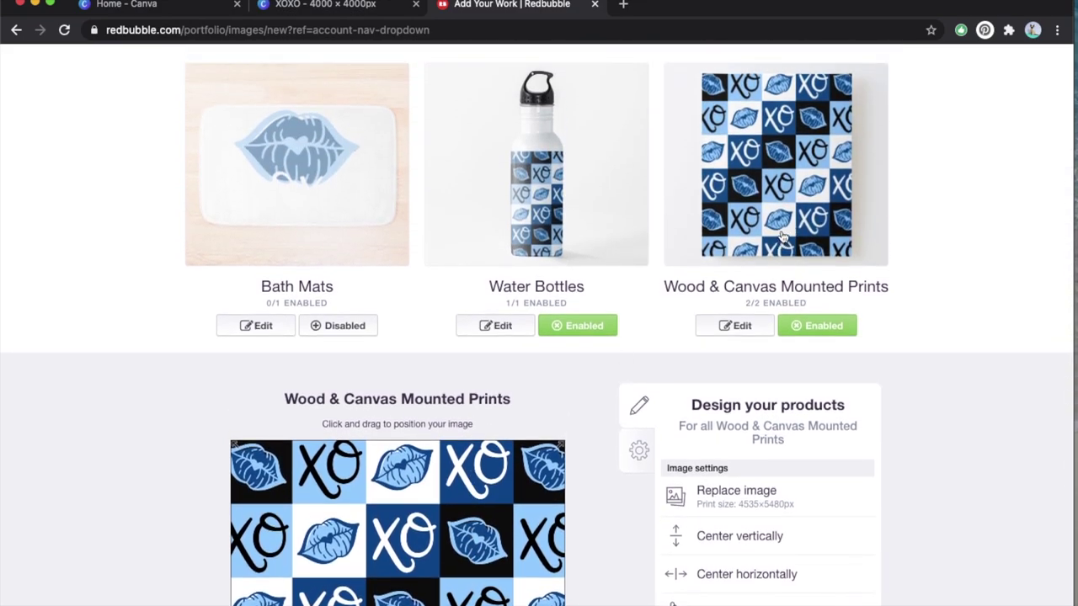
# Enable bath mats with a black background, the design at 90%, centred horizontally
pyautogui.scroll(-1, 781, 227)
pyautogui.click(299, 245)
pyautogui.click(352, 330)
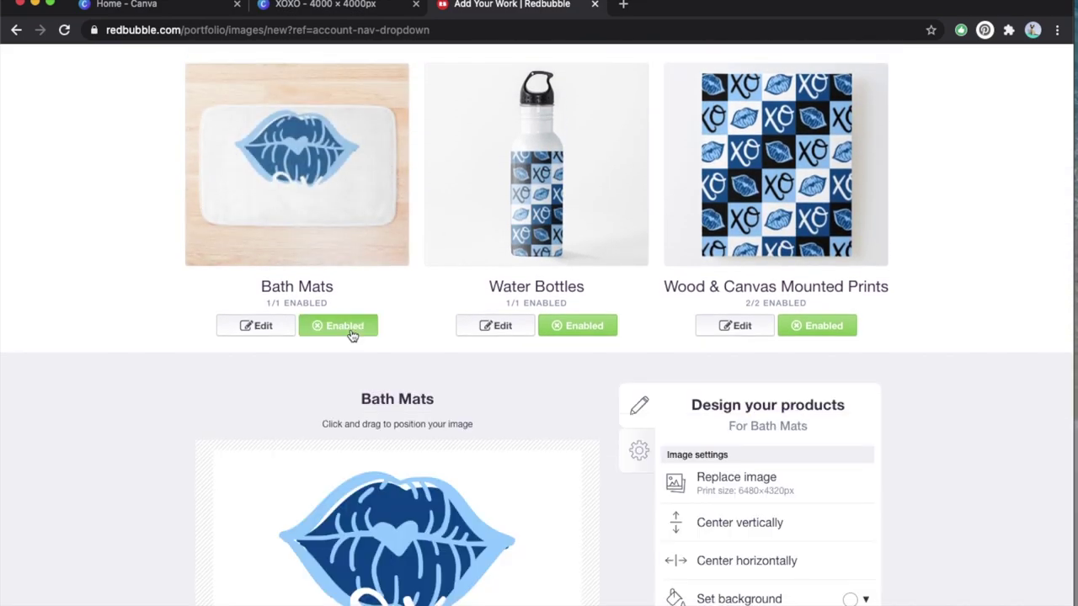
pyautogui.scroll(-3, 847, 421)
pyautogui.click(849, 403)
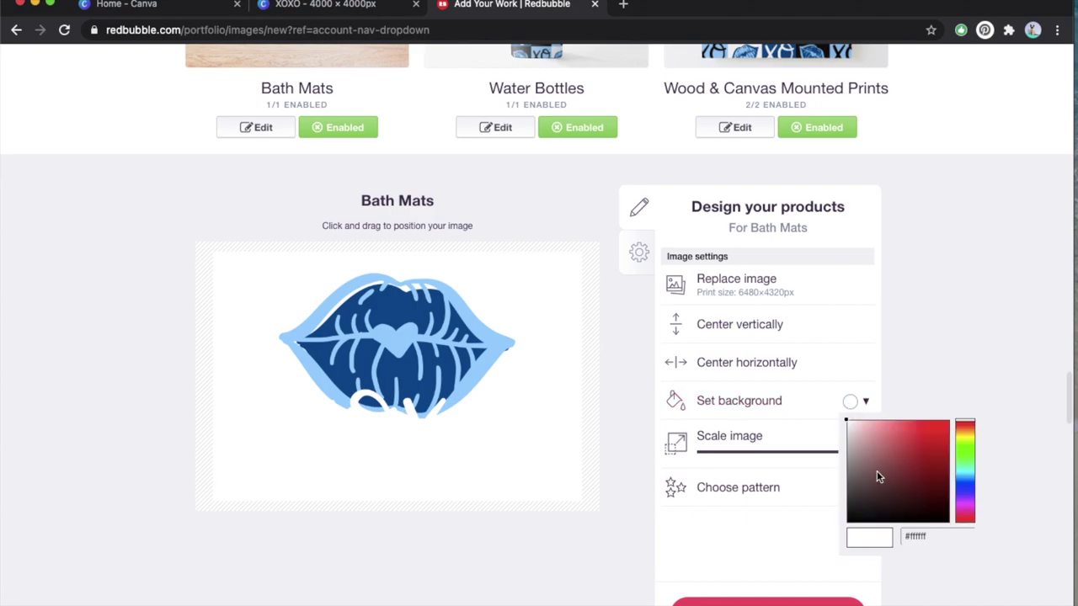
pyautogui.click(850, 511)
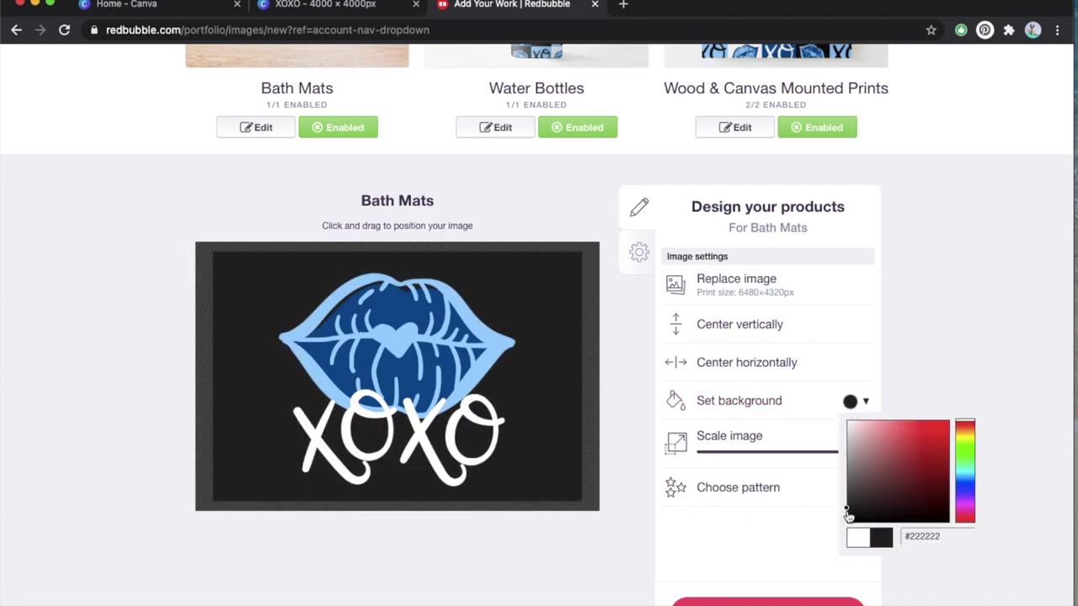
pyautogui.moveTo(849, 515); pyautogui.dragTo(835, 516)
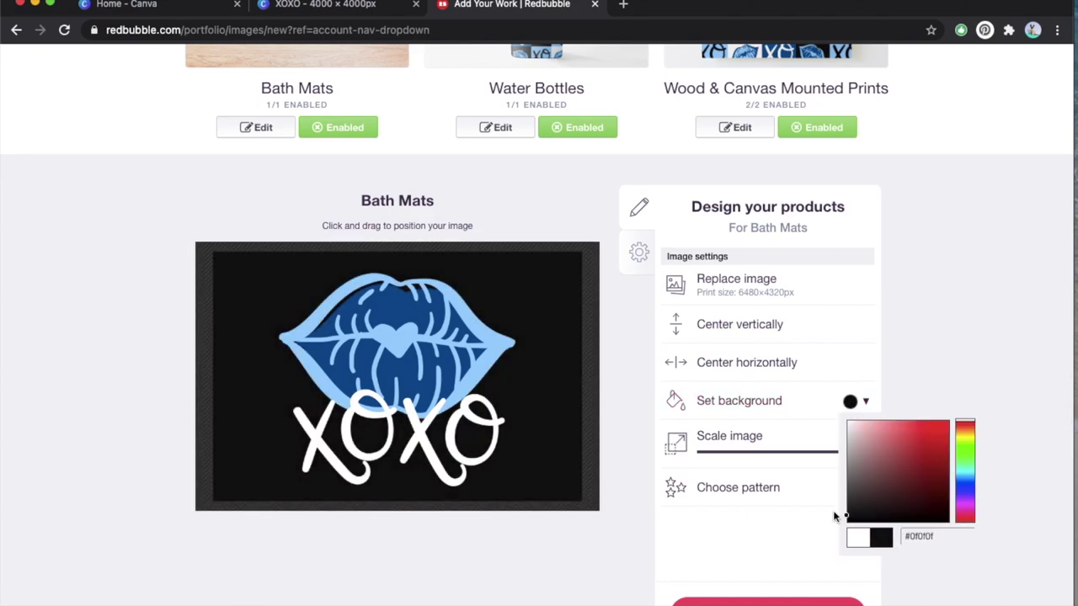
pyautogui.click(789, 465)
pyautogui.moveTo(860, 453); pyautogui.dragTo(850, 453)
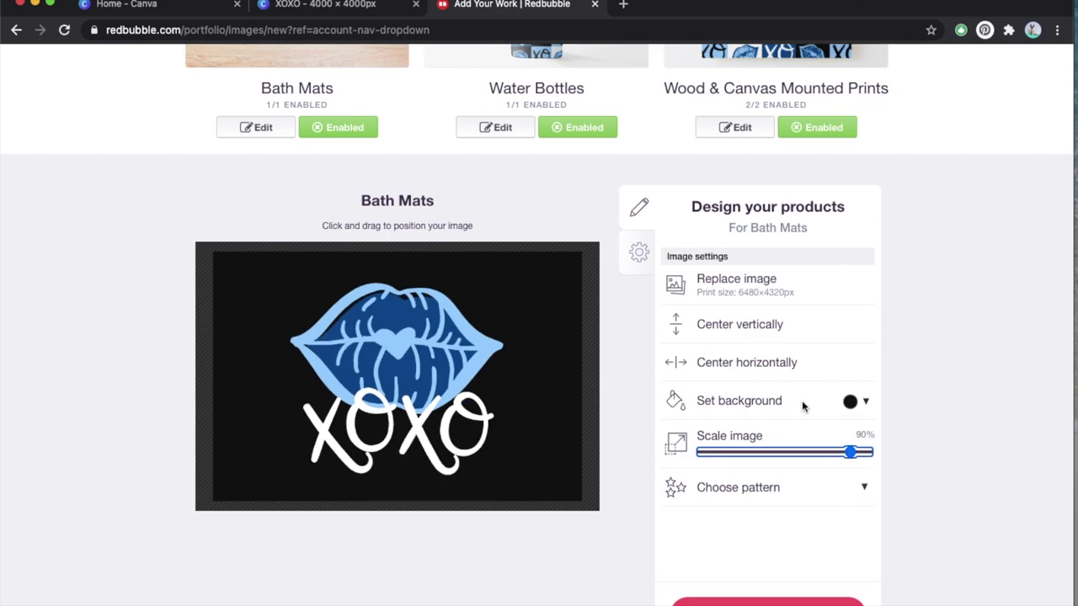
pyautogui.click(748, 361)
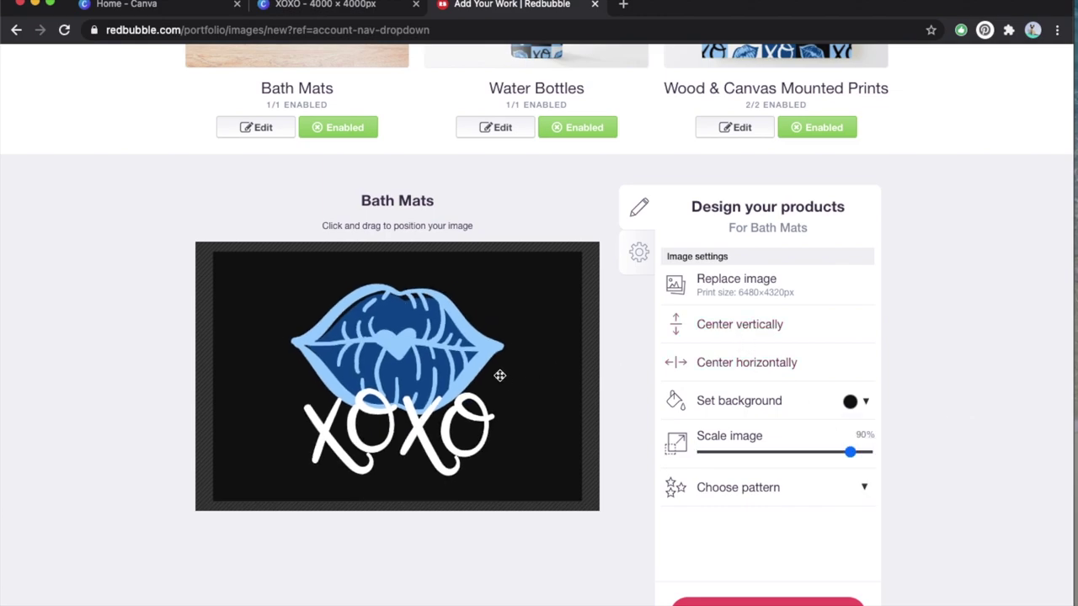
# Replace the tote bag image with 2.png and the pin button image with 4.png
pyautogui.scroll(5, 476, 370)
pyautogui.scroll(-4, 305, 308)
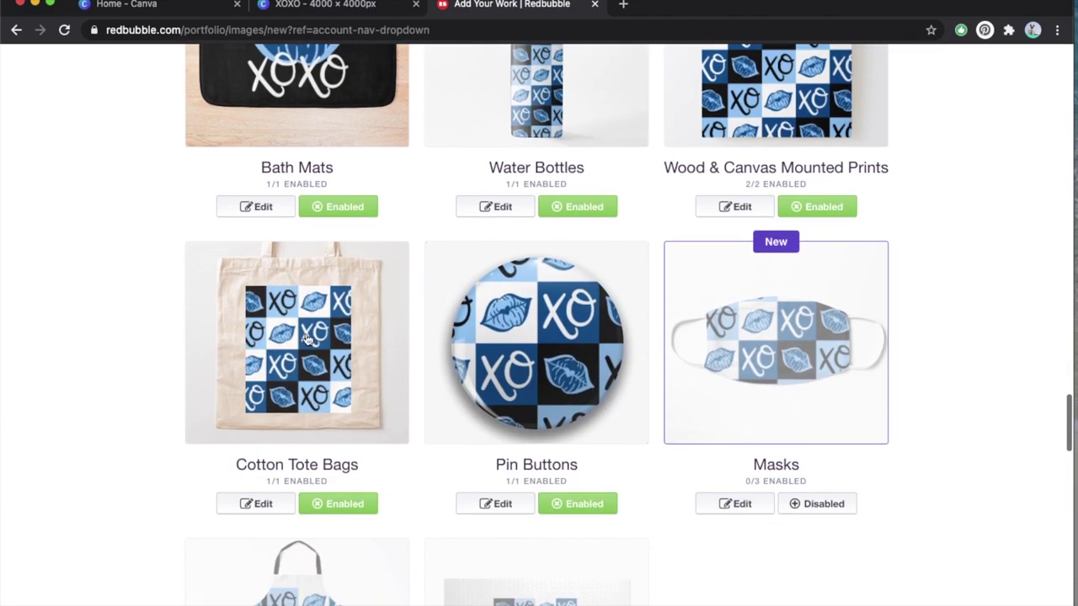
pyautogui.click(310, 359)
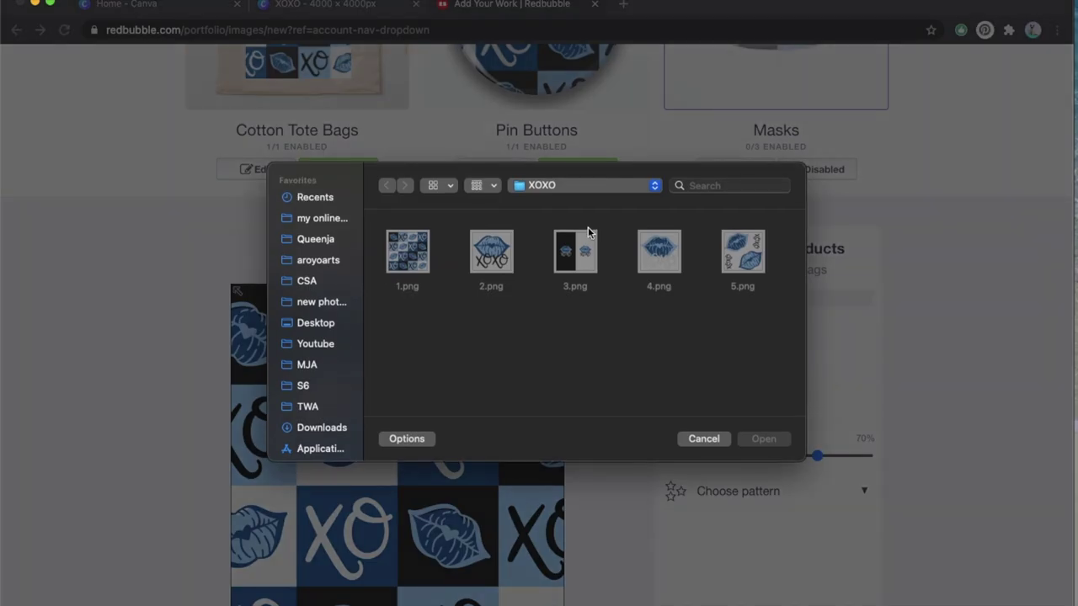
pyautogui.doubleClick(489, 252)
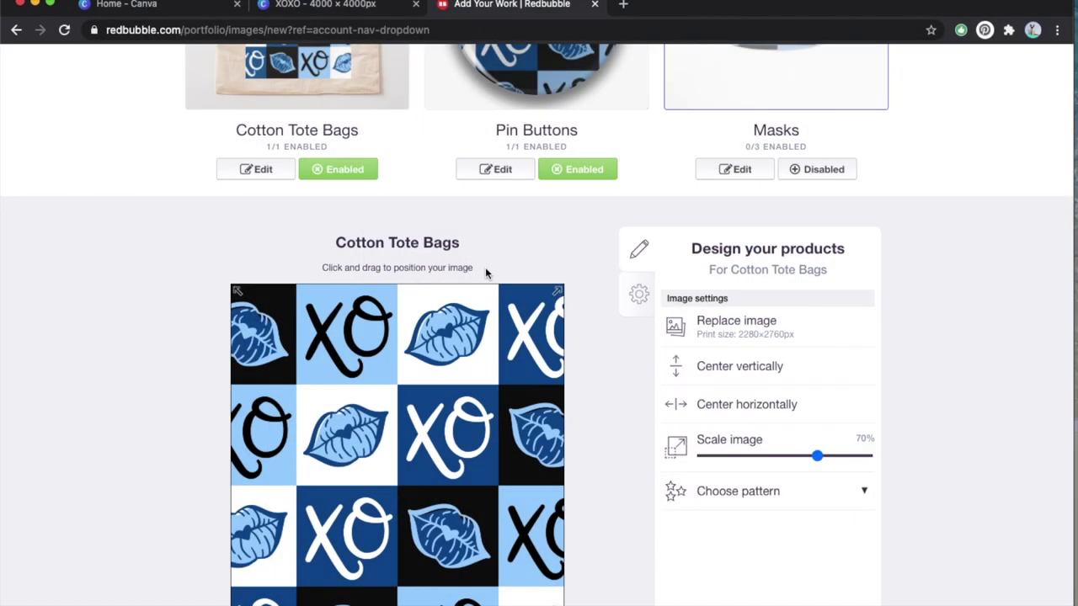
pyautogui.scroll(2, 607, 380)
pyautogui.click(500, 210)
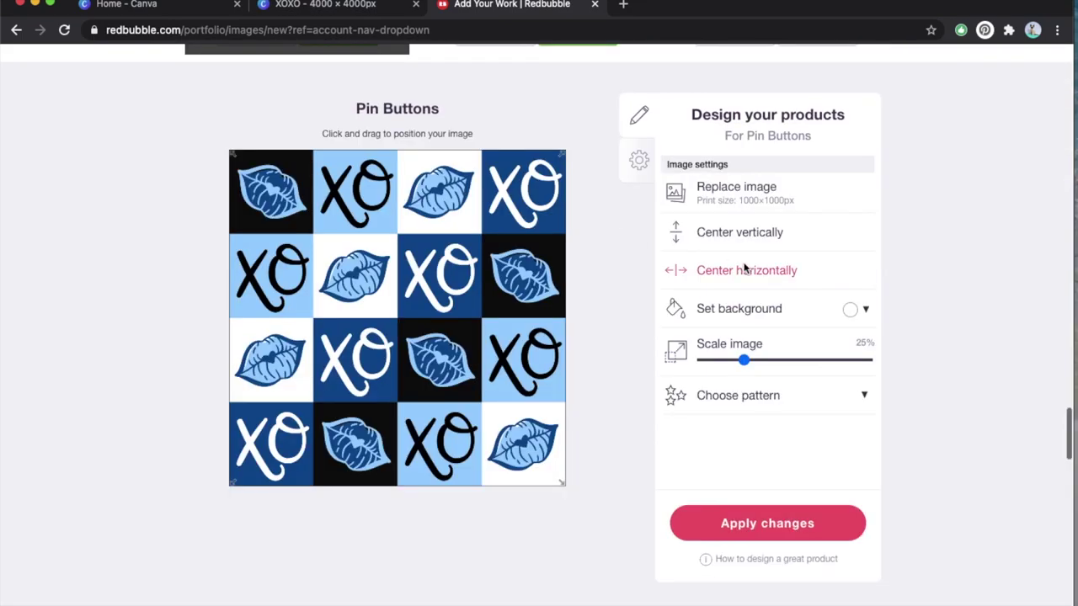
pyautogui.click(665, 200)
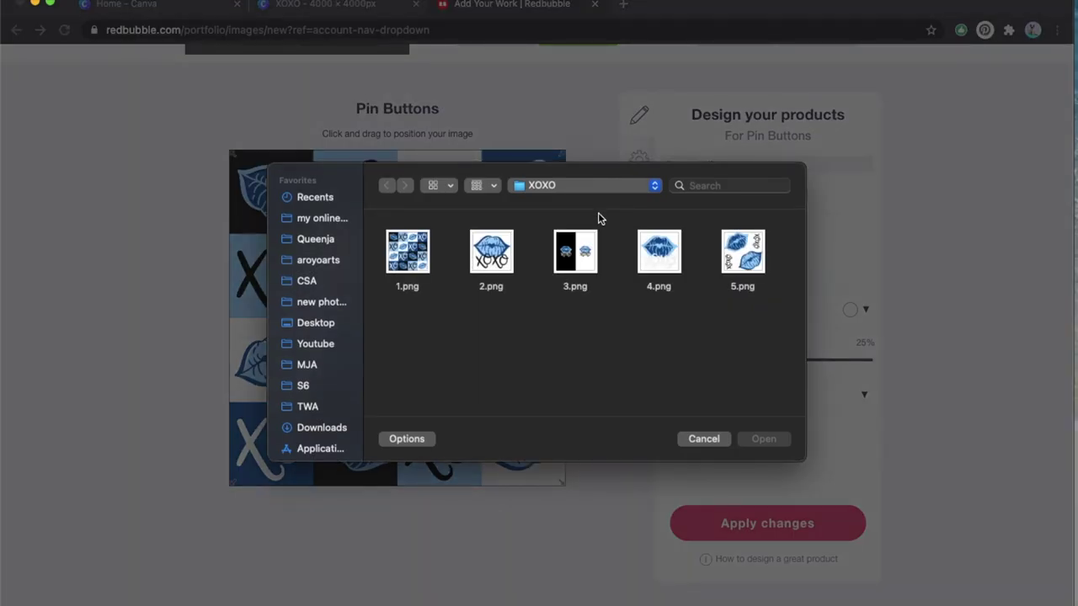
pyautogui.doubleClick(655, 253)
# Turn on masks, tile their design at 37% in a regular grid, and swap in 2.png
pyautogui.scroll(4, 652, 270)
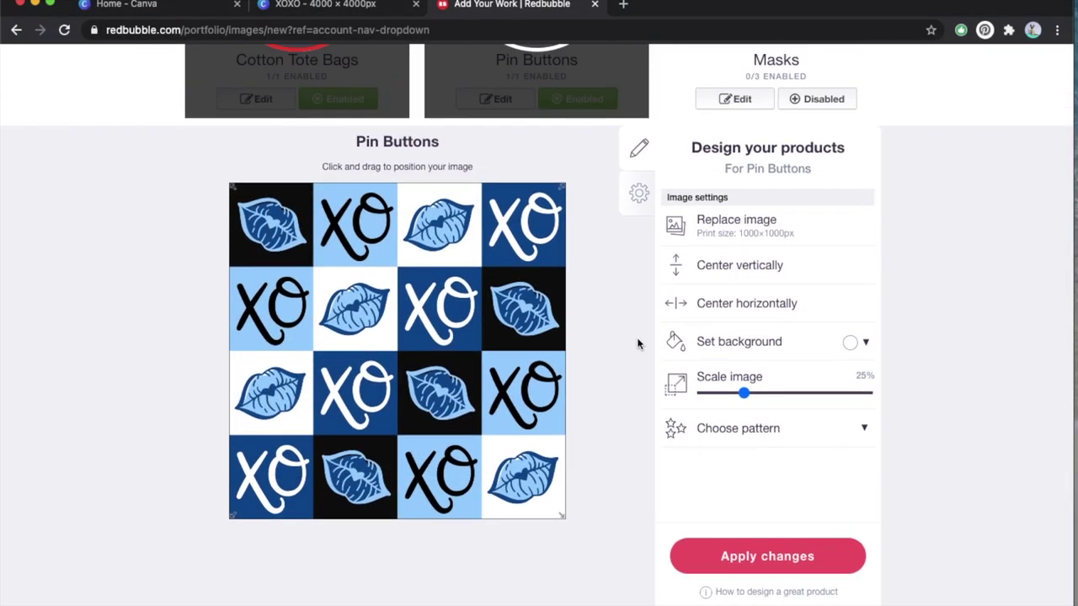
pyautogui.click(811, 329)
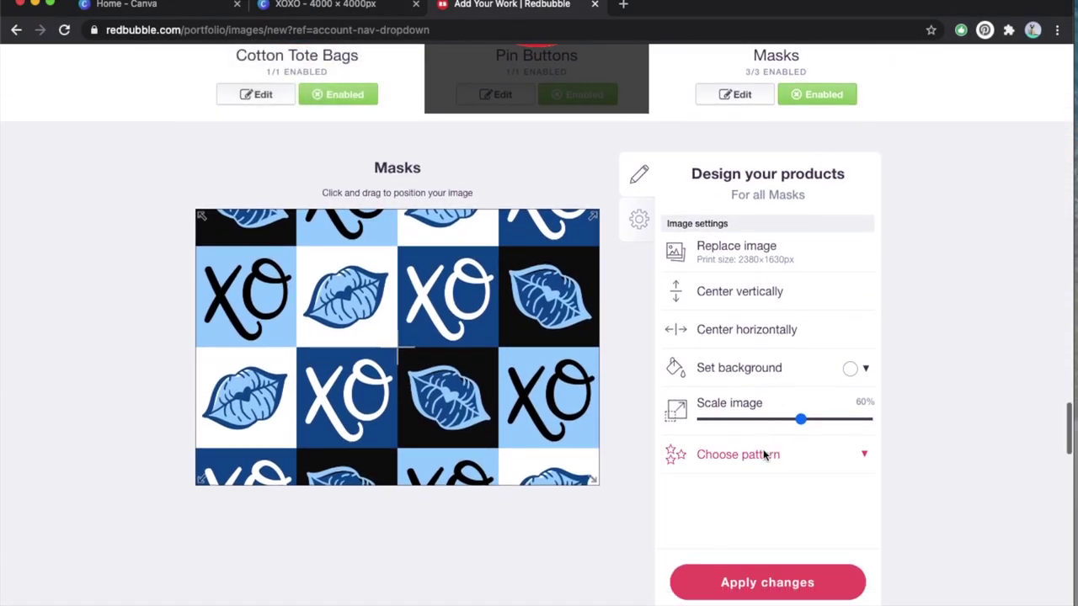
pyautogui.click(763, 419)
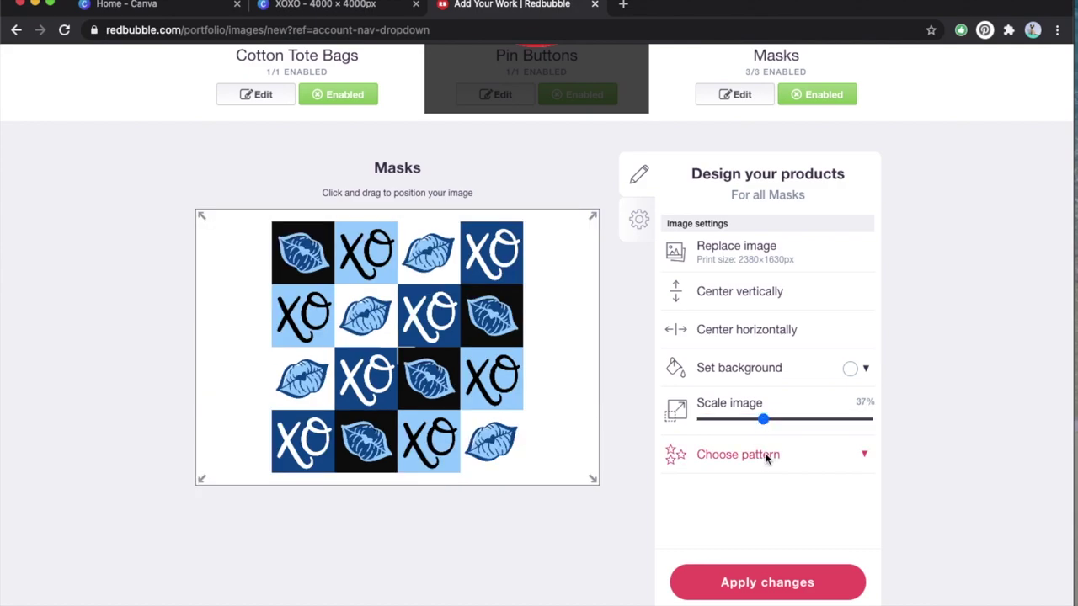
pyautogui.click(764, 453)
pyautogui.click(833, 508)
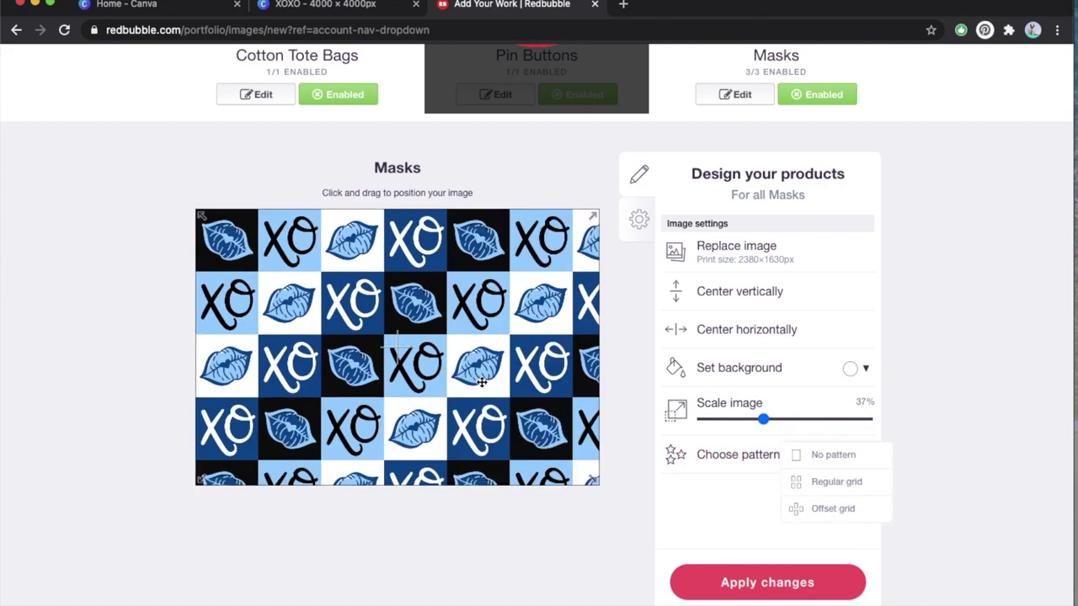
pyautogui.scroll(5, 625, 387)
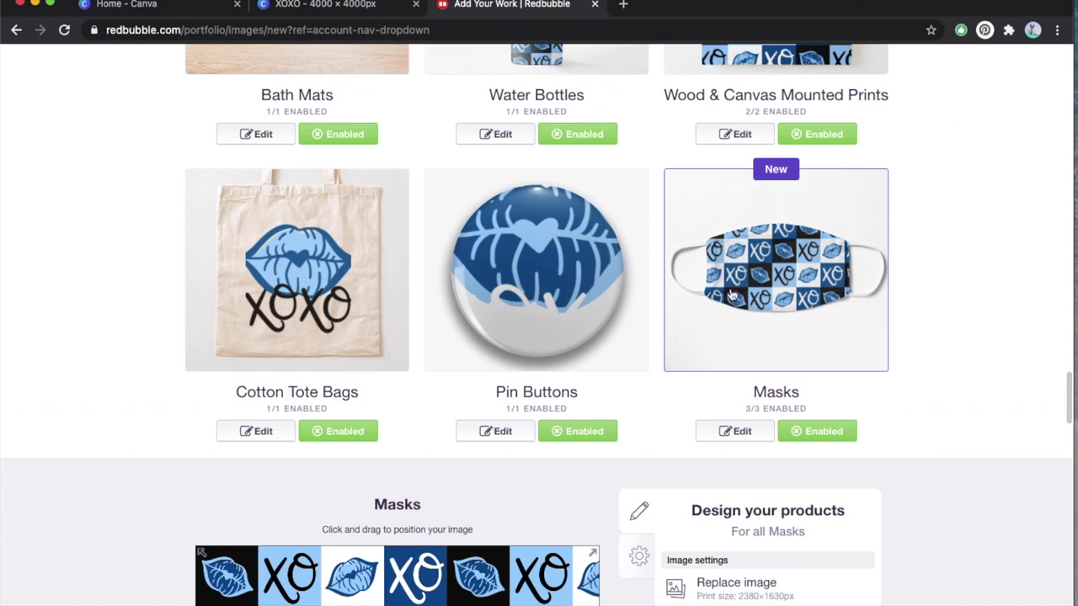
pyautogui.scroll(-4, 731, 295)
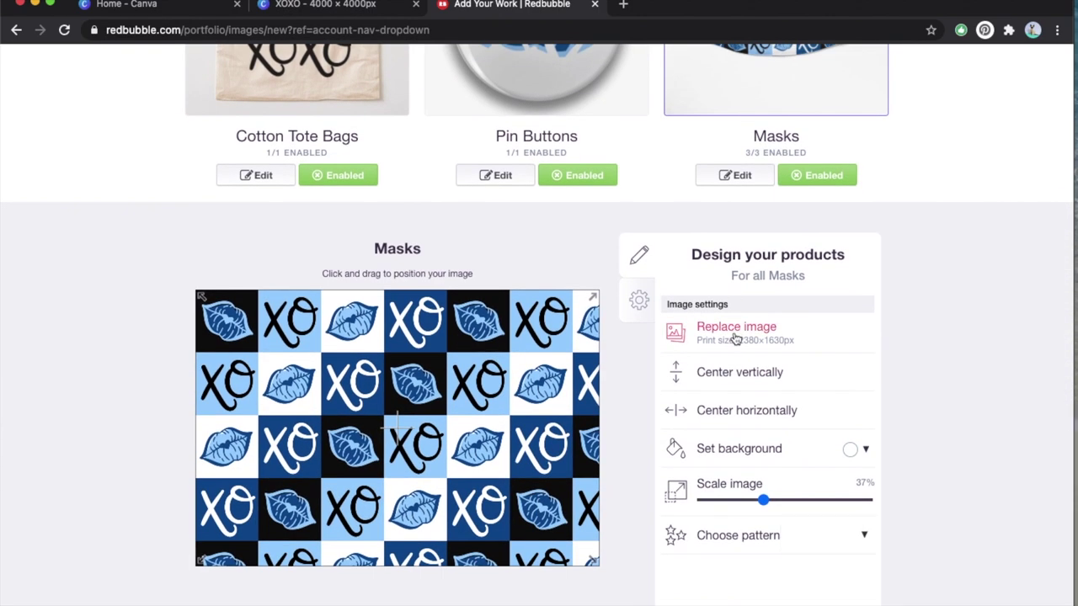
pyautogui.click(734, 333)
pyautogui.doubleClick(491, 257)
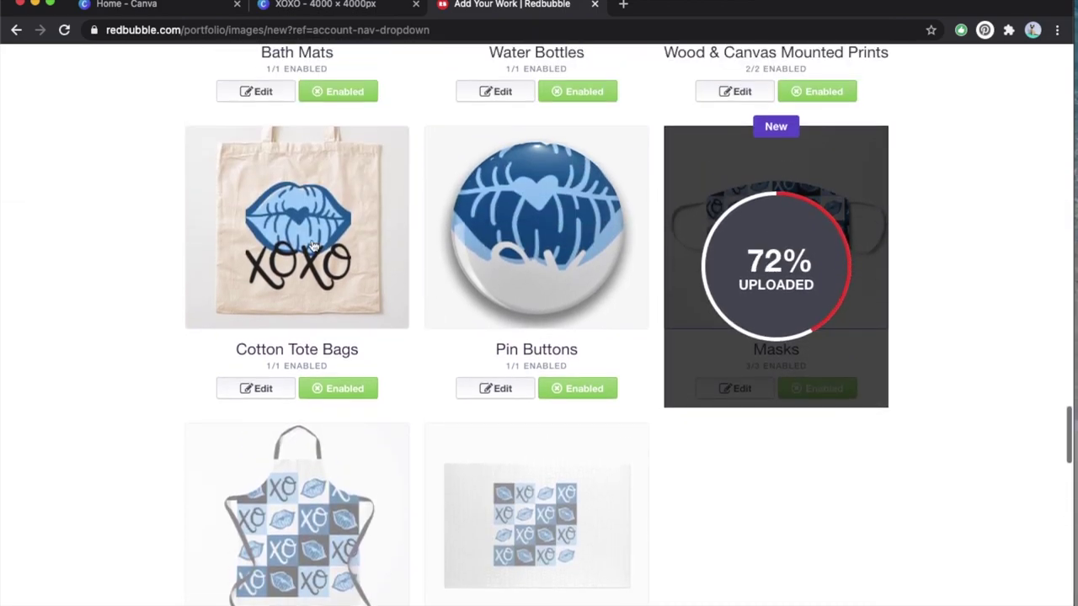
# Shrink the tote bag design and centre it vertically
pyautogui.click(256, 311)
pyautogui.moveTo(766, 364); pyautogui.dragTo(800, 360)
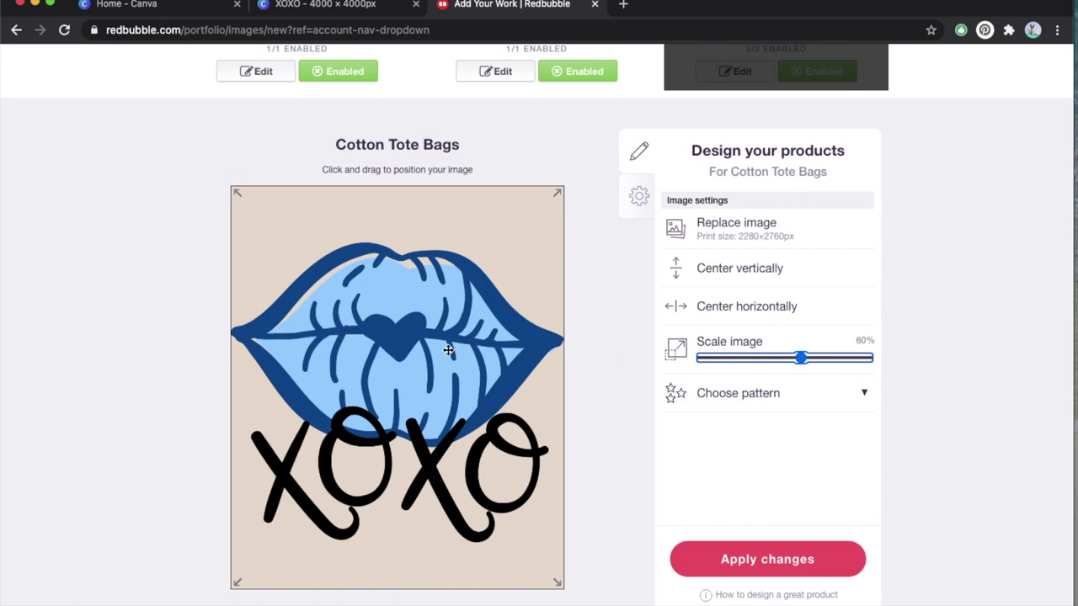
pyautogui.moveTo(448, 350); pyautogui.dragTo(450, 342)
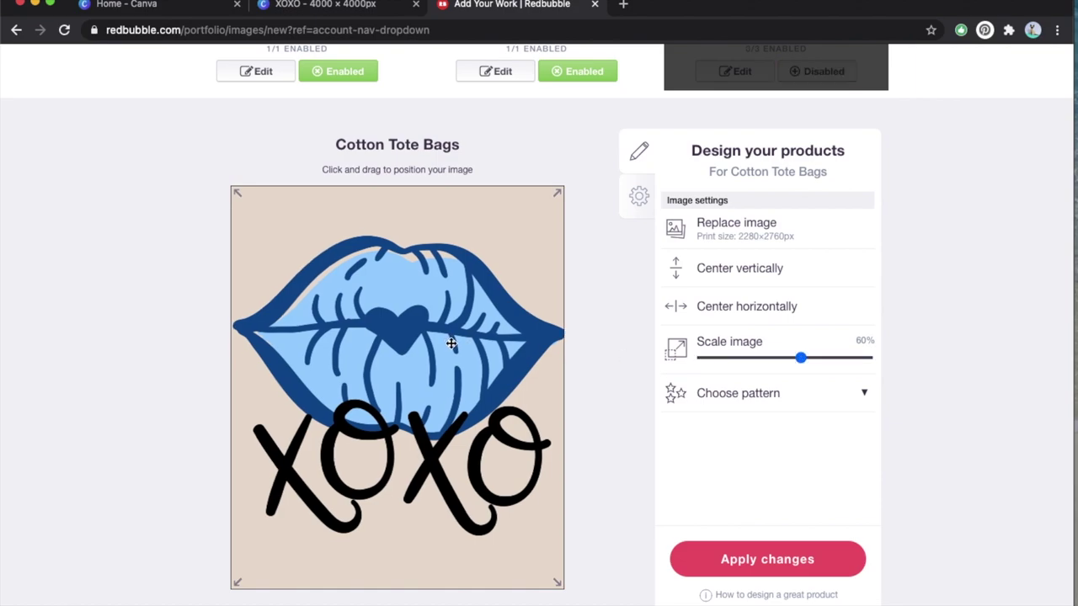
pyautogui.click(739, 274)
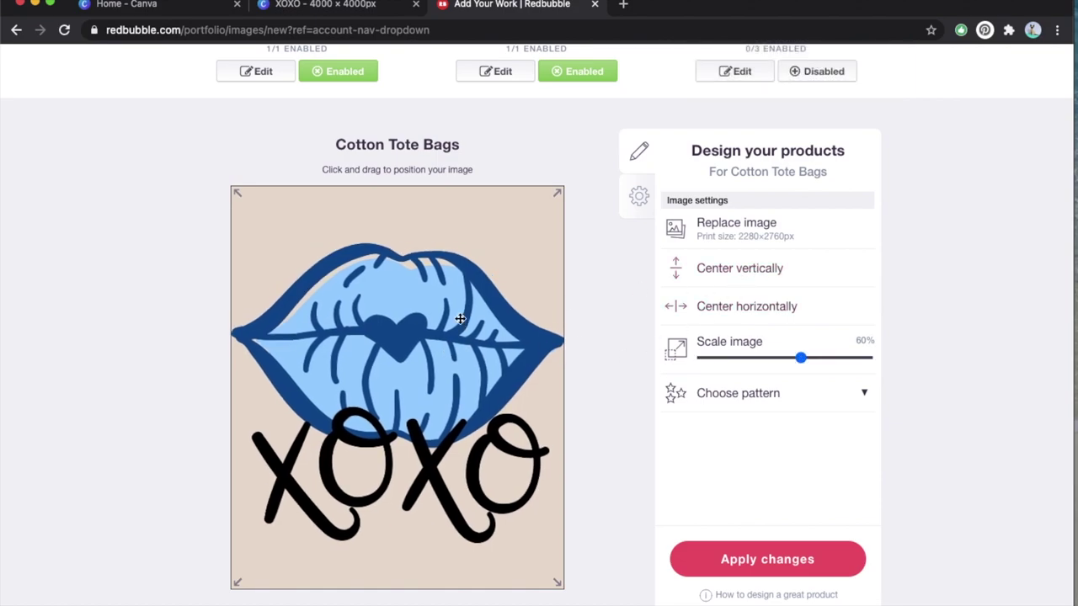
pyautogui.scroll(5, 459, 320)
# Scale the pin button lips to 10% on a black background
pyautogui.click(573, 293)
pyautogui.scroll(-4, 570, 291)
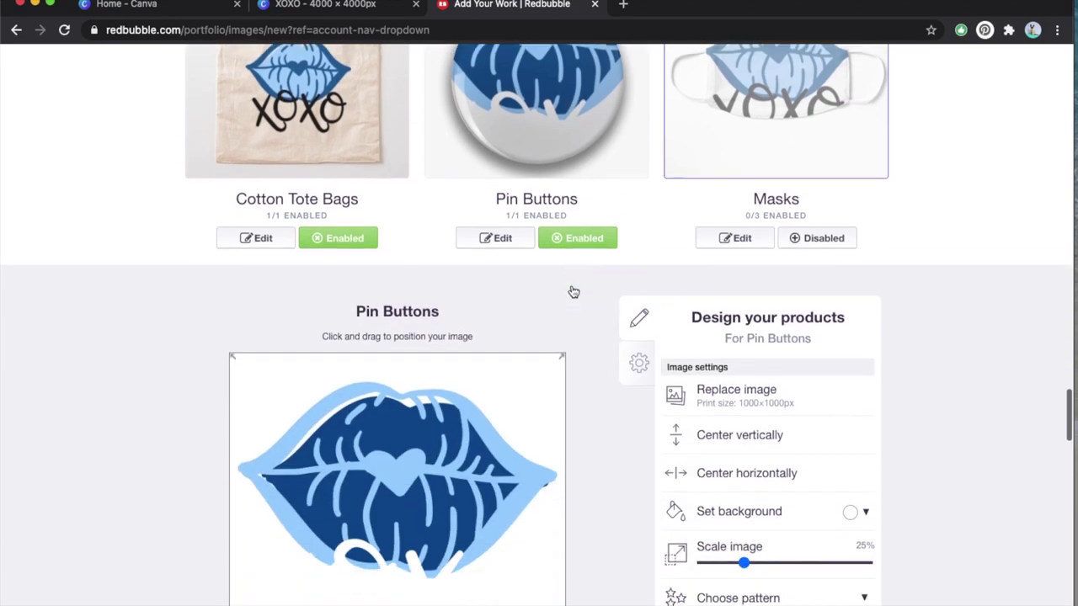
pyautogui.moveTo(729, 450); pyautogui.dragTo(719, 449)
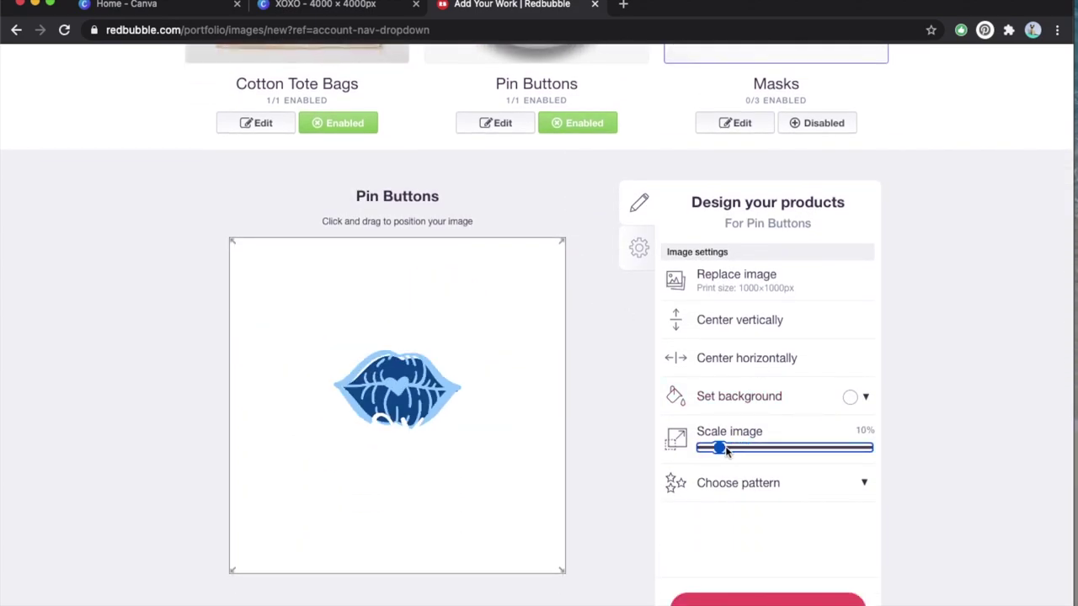
pyautogui.click(850, 396)
pyautogui.click(846, 513)
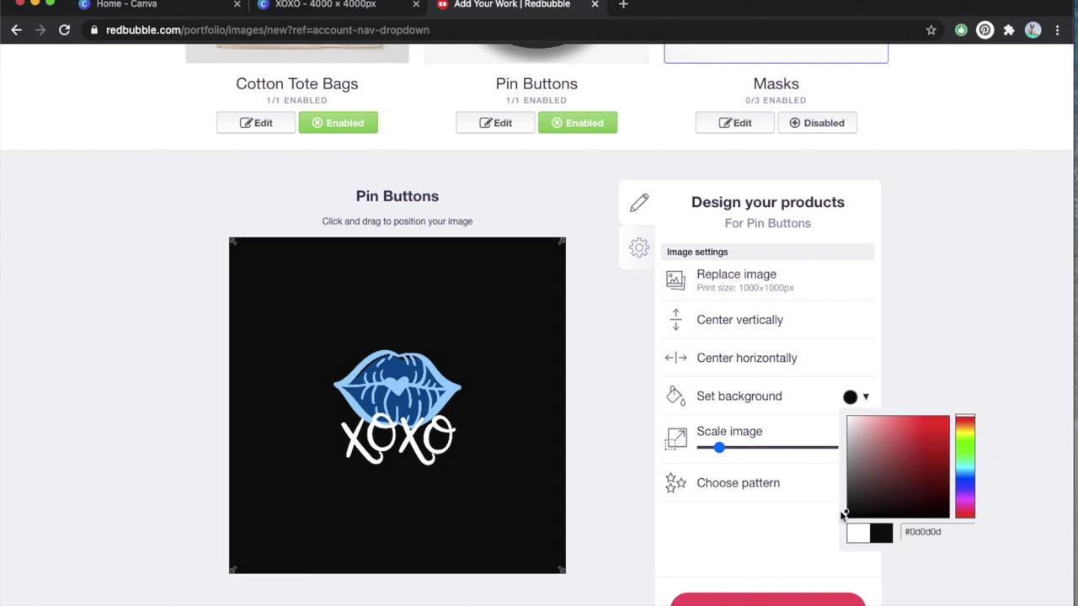
pyautogui.scroll(6, 666, 476)
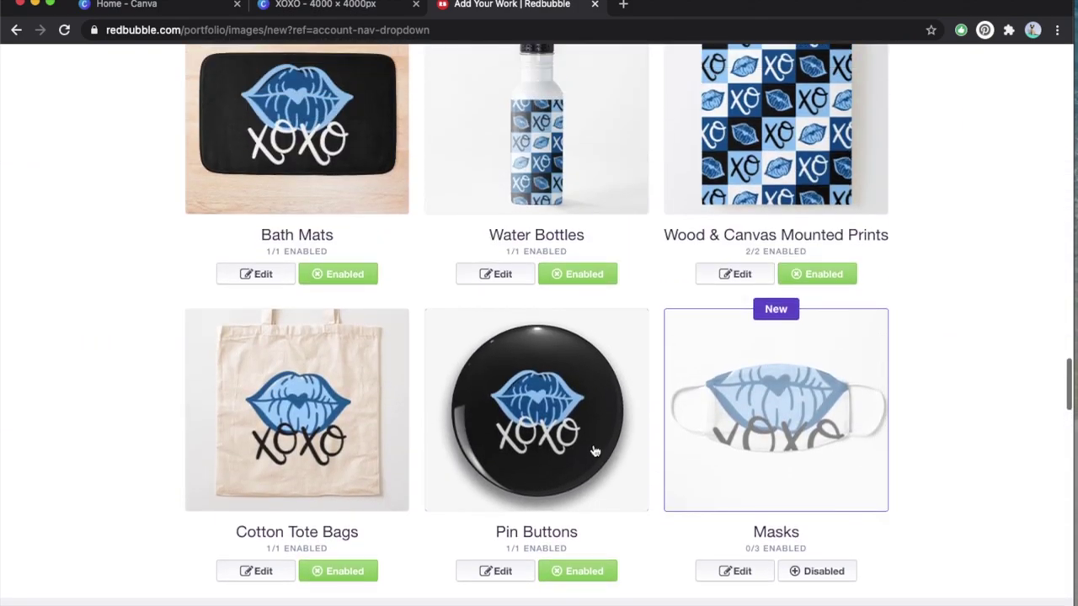
# Set the mask design to 37%, centre it both ways, and enable masks for sale
pyautogui.click(777, 447)
pyautogui.click(763, 460)
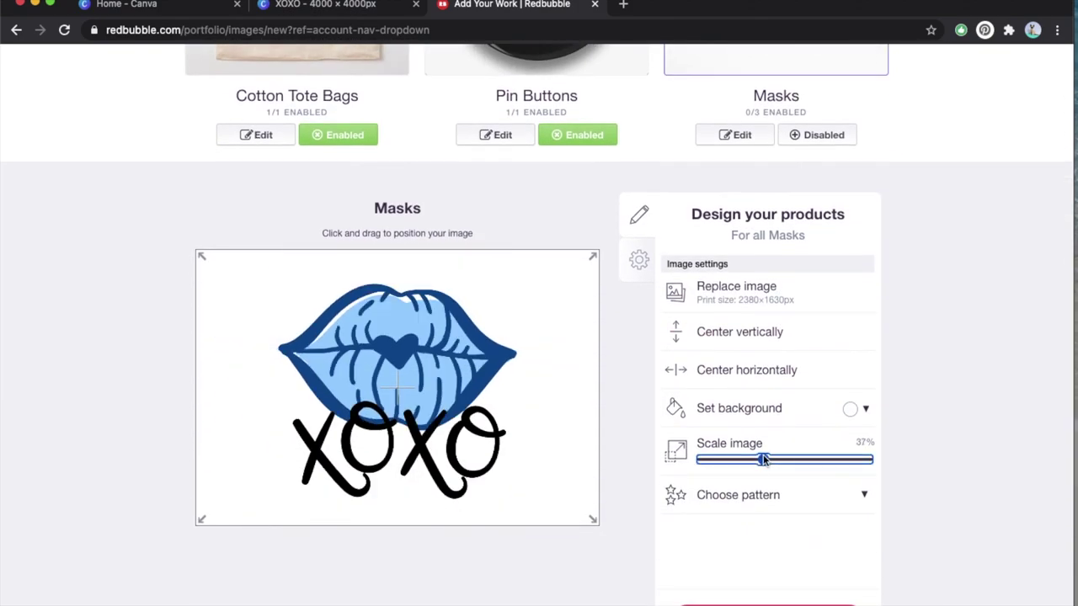
pyautogui.click(729, 370)
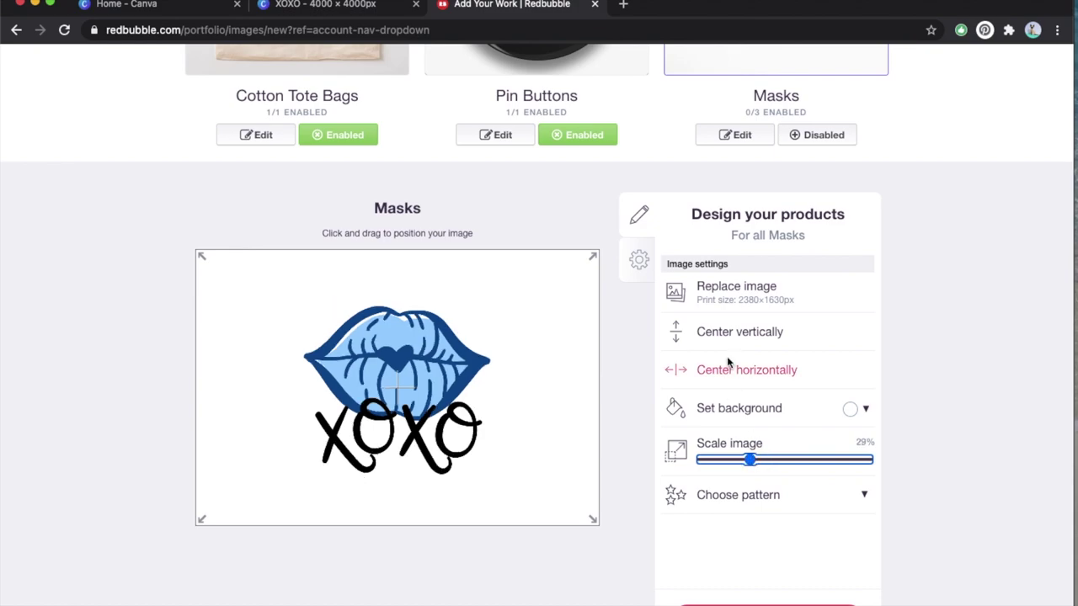
pyautogui.click(721, 331)
pyautogui.scroll(5, 758, 334)
pyautogui.click(783, 333)
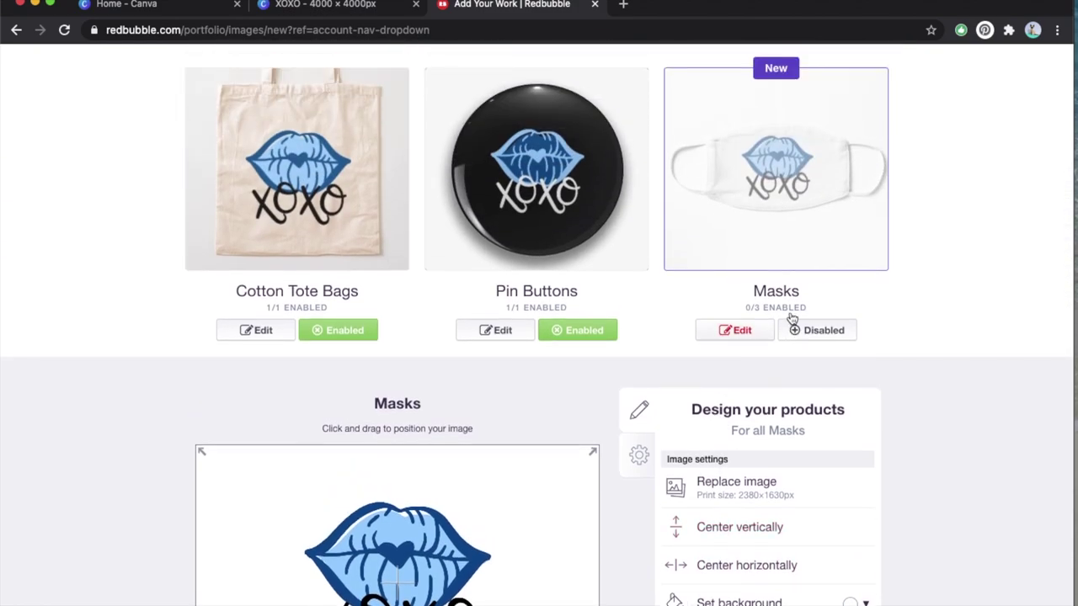
pyautogui.scroll(-5, 500, 272)
# Enable aprons and tile their shrunken design in a regular grid
pyautogui.click(306, 292)
pyautogui.scroll(-3, 320, 274)
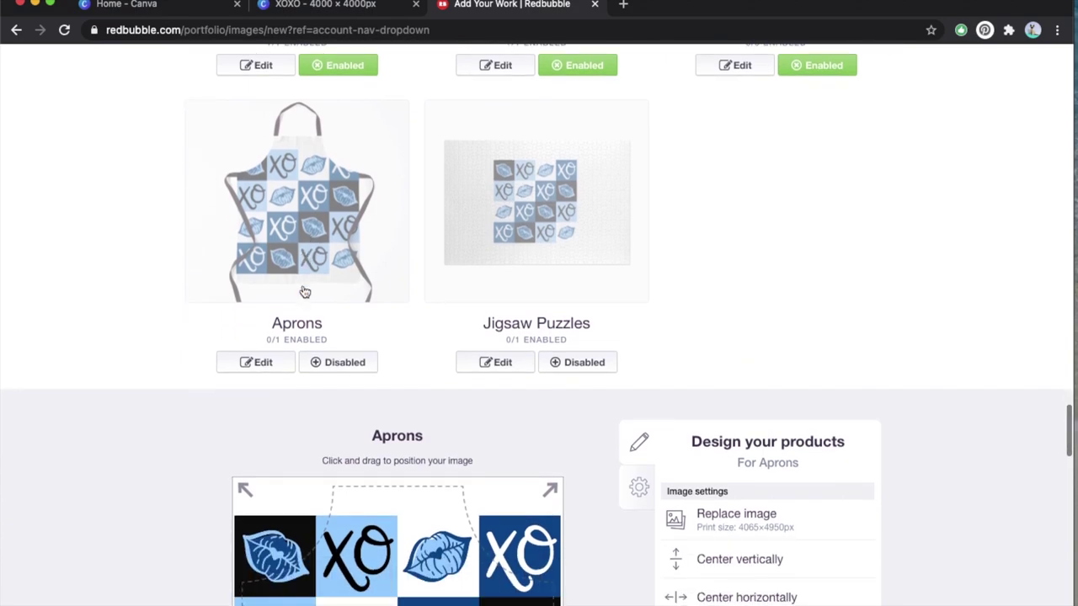
pyautogui.click(337, 255)
pyautogui.scroll(-2, 654, 377)
pyautogui.scroll(-2, 664, 389)
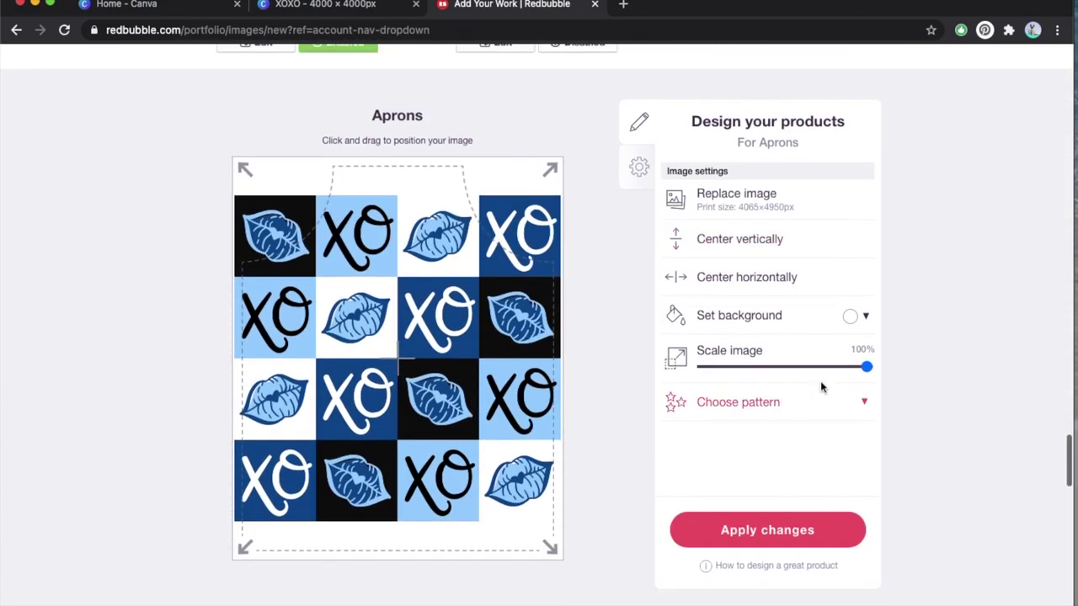
pyautogui.moveTo(867, 366); pyautogui.dragTo(795, 366)
pyautogui.click(798, 402)
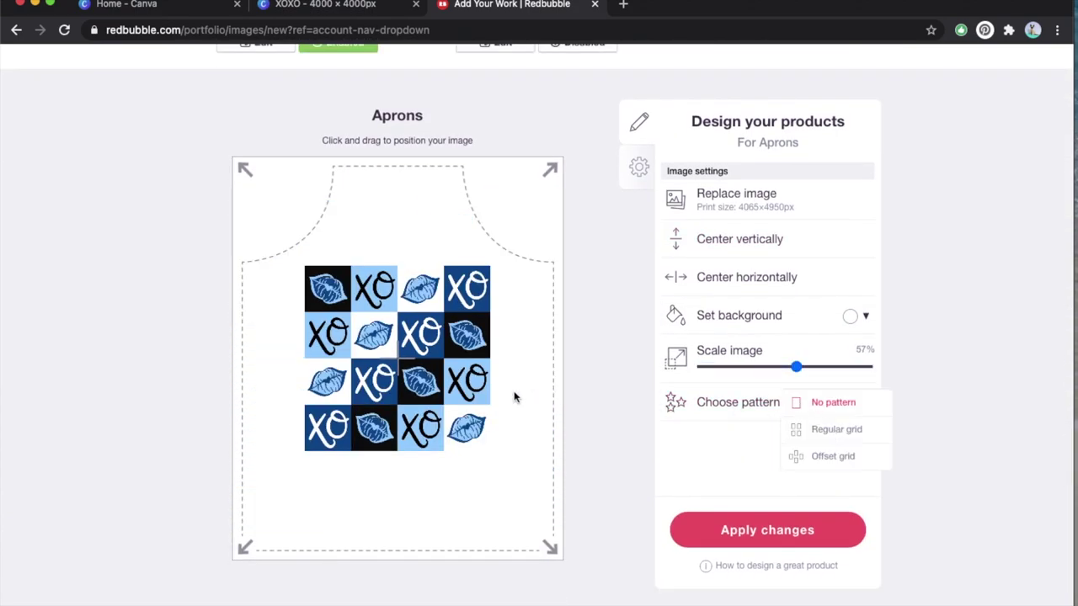
pyautogui.click(836, 428)
pyautogui.scroll(4, 836, 428)
pyautogui.scroll(-5, 306, 280)
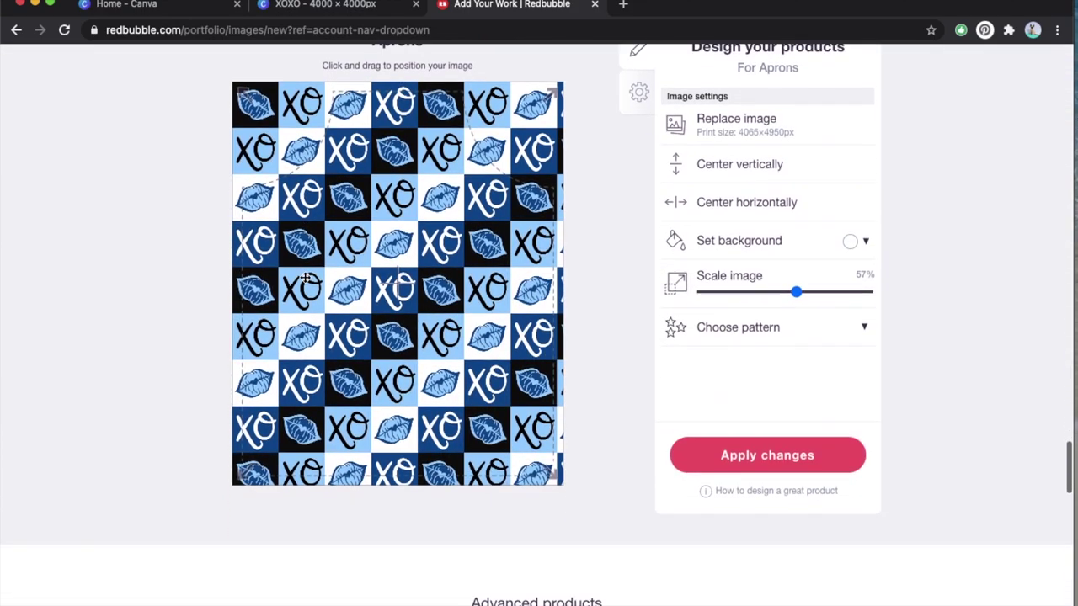
pyautogui.scroll(5, 417, 345)
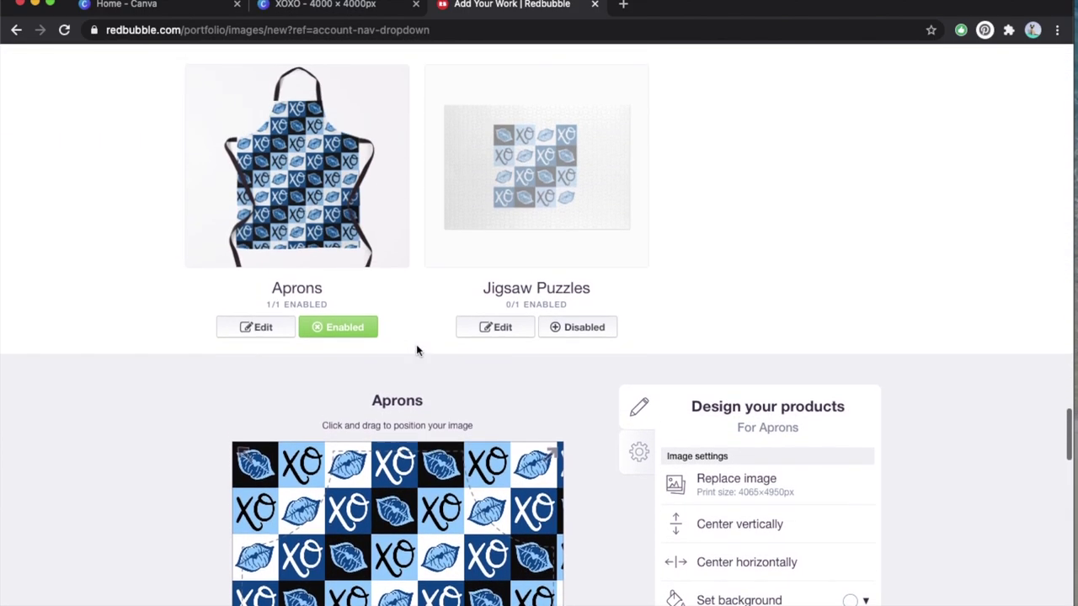
pyautogui.scroll(-3, 318, 220)
# Enable leggings with the design tiled in a regular grid at about 21%
pyautogui.click(312, 347)
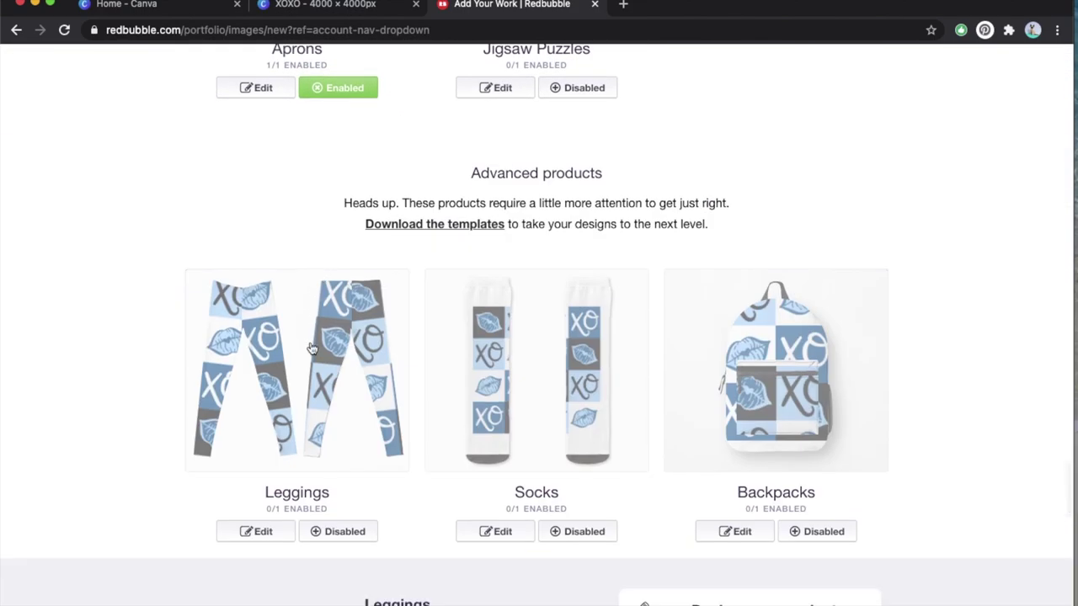
pyautogui.click(341, 126)
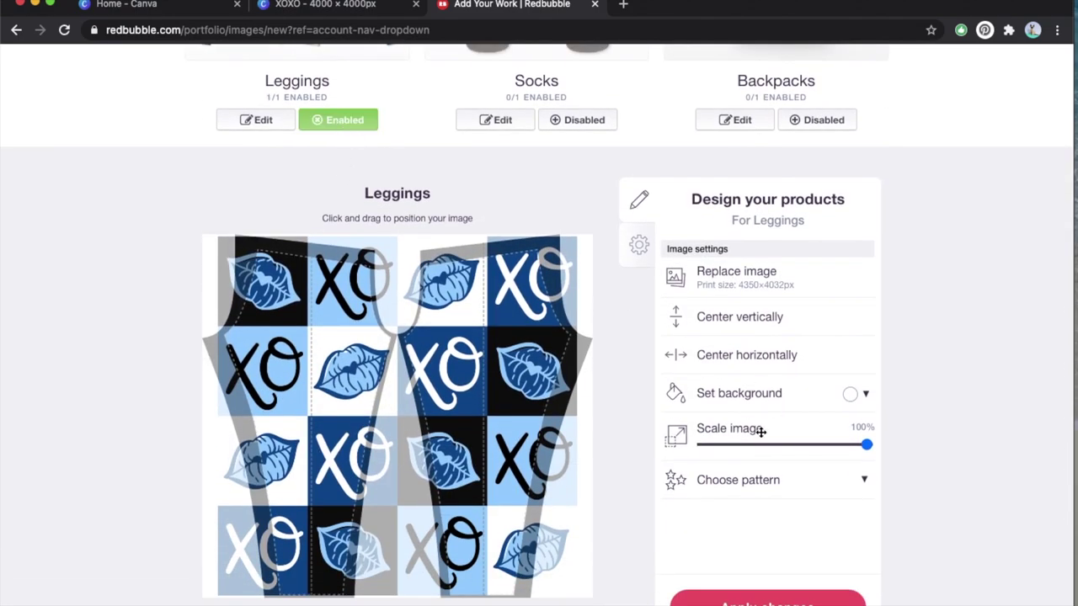
pyautogui.click(735, 444)
pyautogui.click(742, 479)
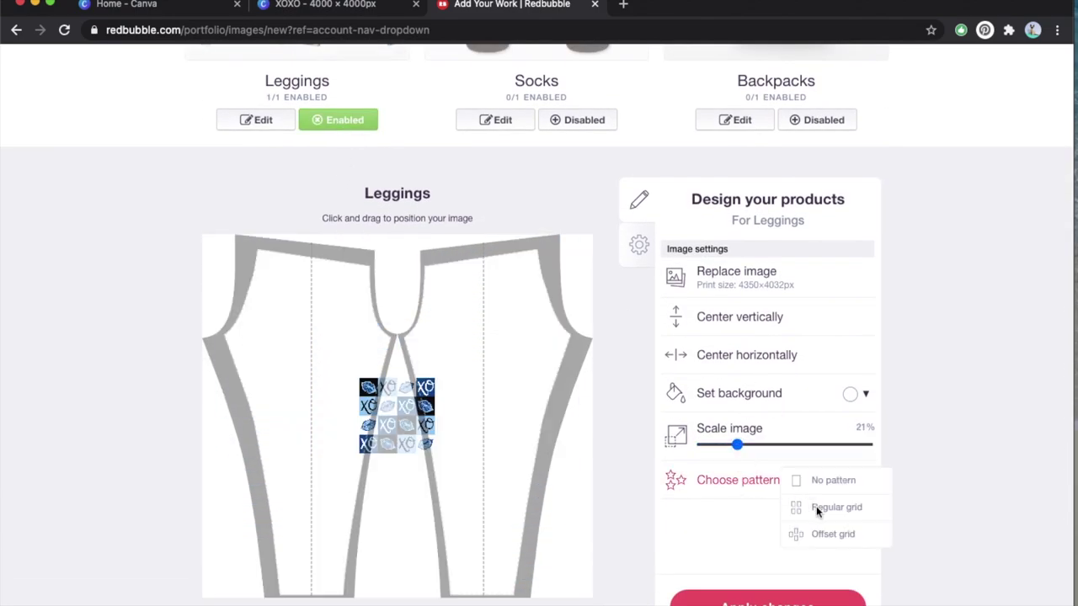
pyautogui.click(816, 506)
pyautogui.click(756, 445)
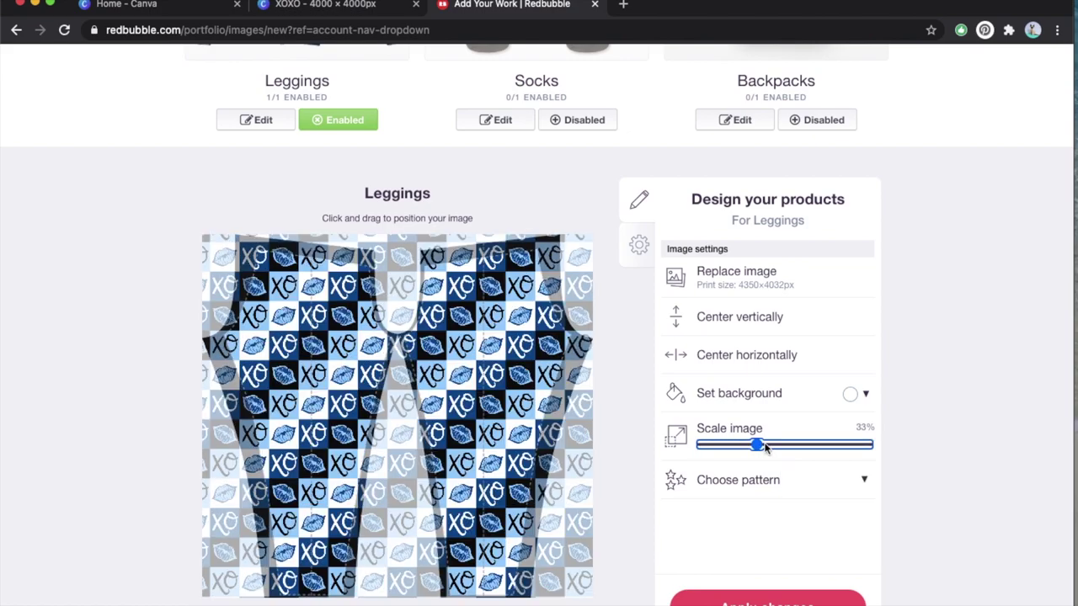
pyautogui.scroll(10, 512, 409)
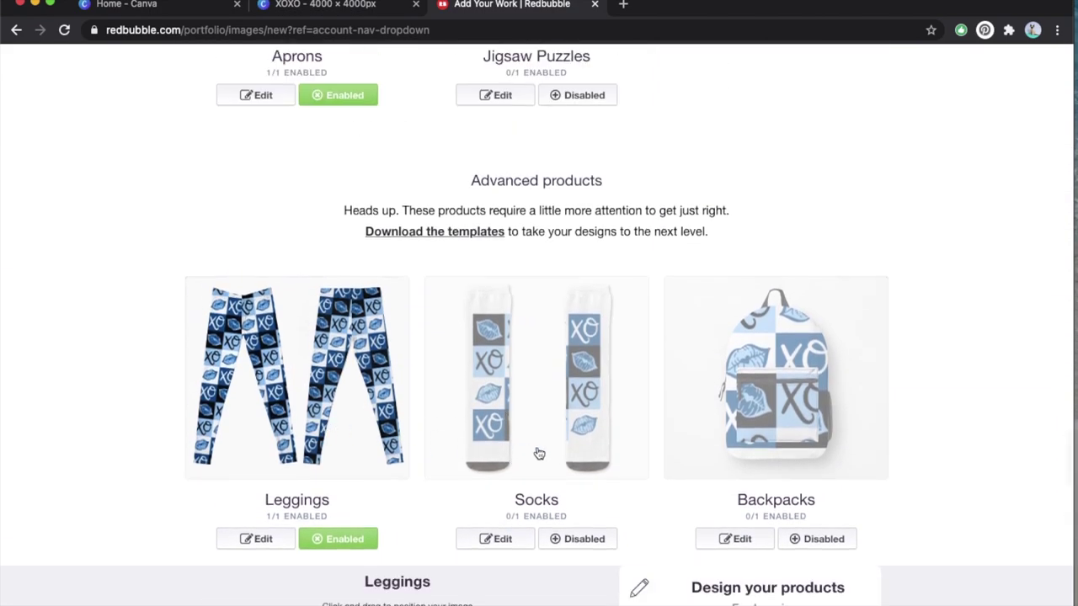
pyautogui.click(537, 452)
pyautogui.scroll(-2, 578, 405)
# Enable socks and tile the design at 74% scale in a regular grid
pyautogui.click(574, 359)
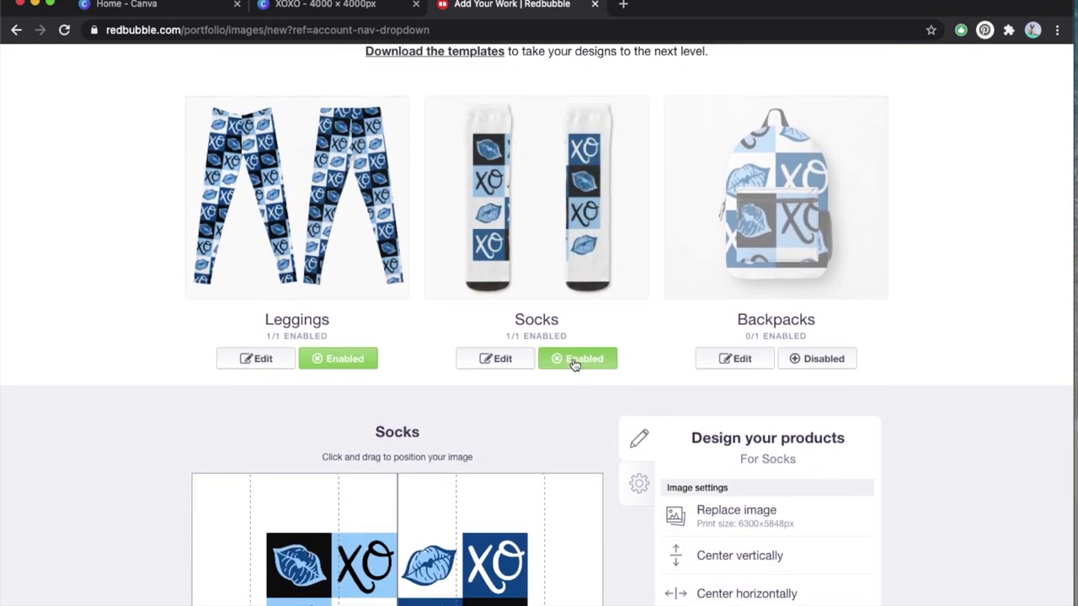
pyautogui.scroll(-4, 573, 362)
pyautogui.click(825, 369)
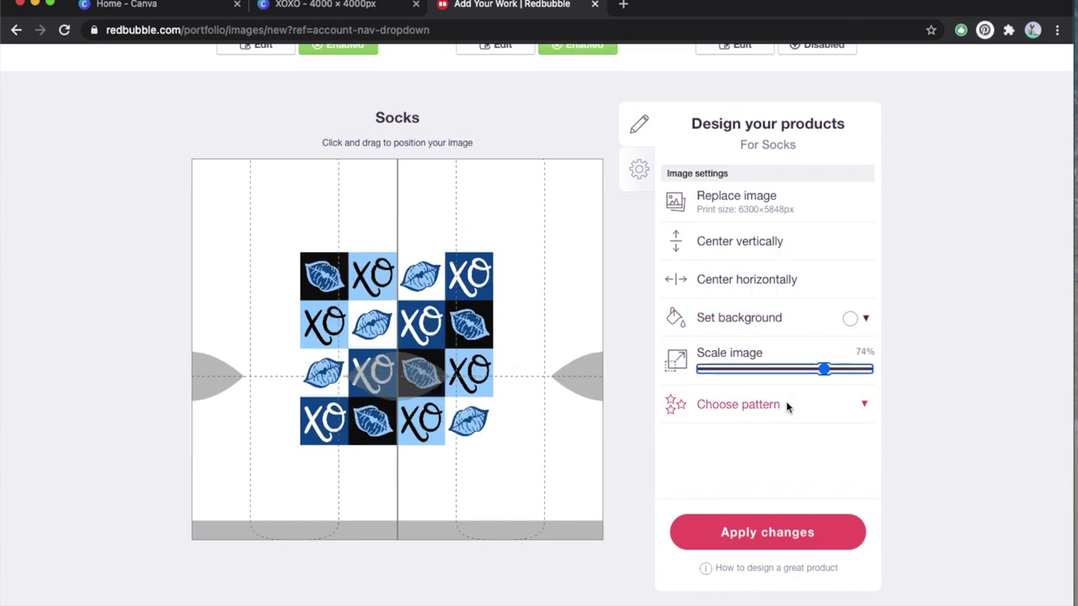
pyautogui.click(796, 409)
pyautogui.click(816, 430)
pyautogui.scroll(5, 816, 430)
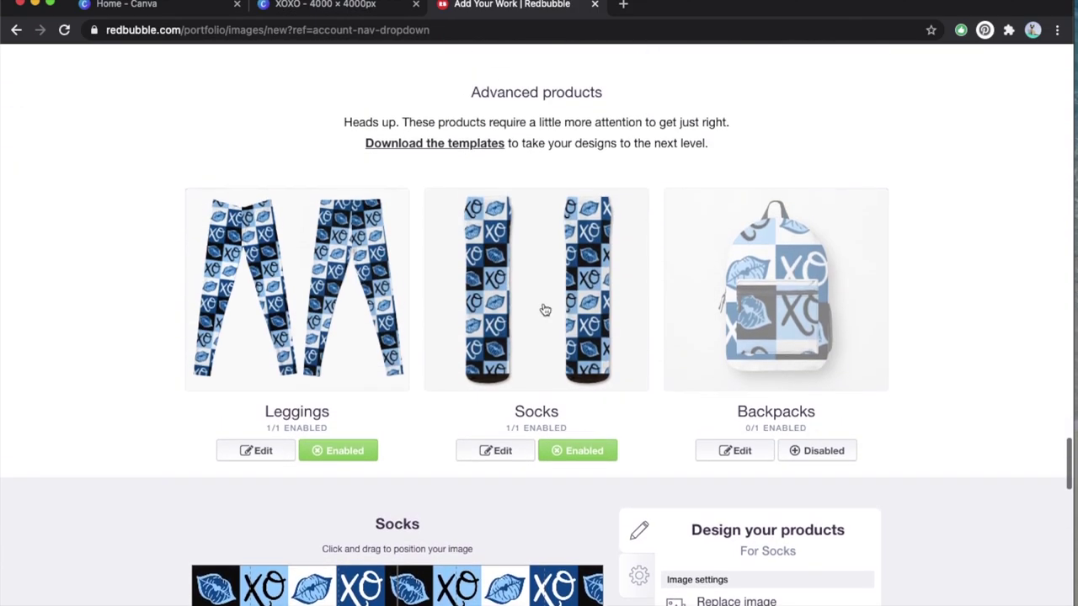
# Enable backpacks and tile the design at 54% scale in a regular grid
pyautogui.click(789, 350)
pyautogui.click(816, 450)
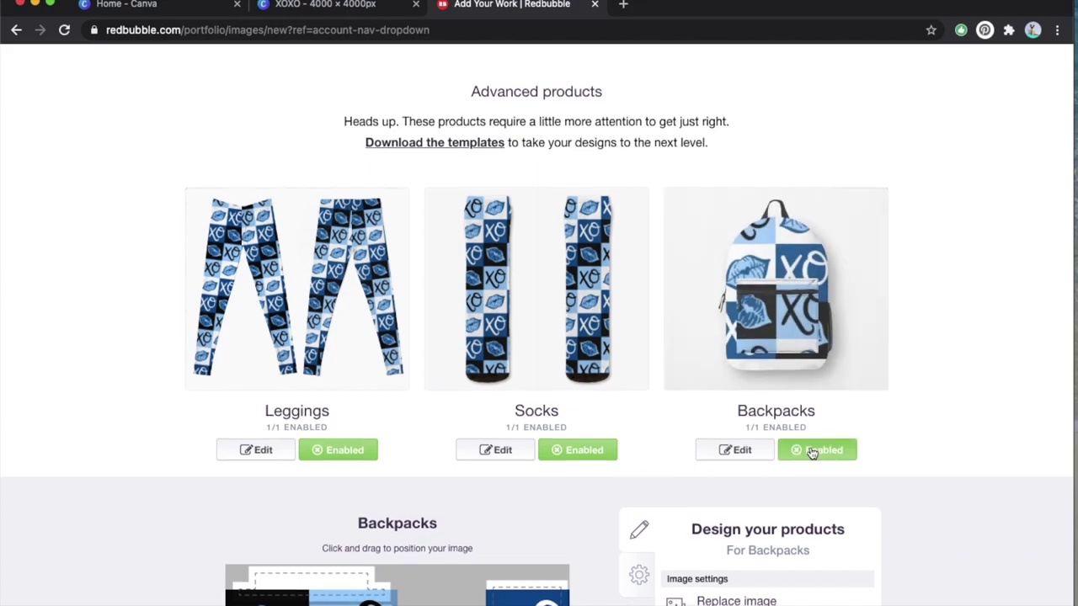
pyautogui.scroll(-4, 815, 450)
pyautogui.click(789, 474)
pyautogui.click(778, 507)
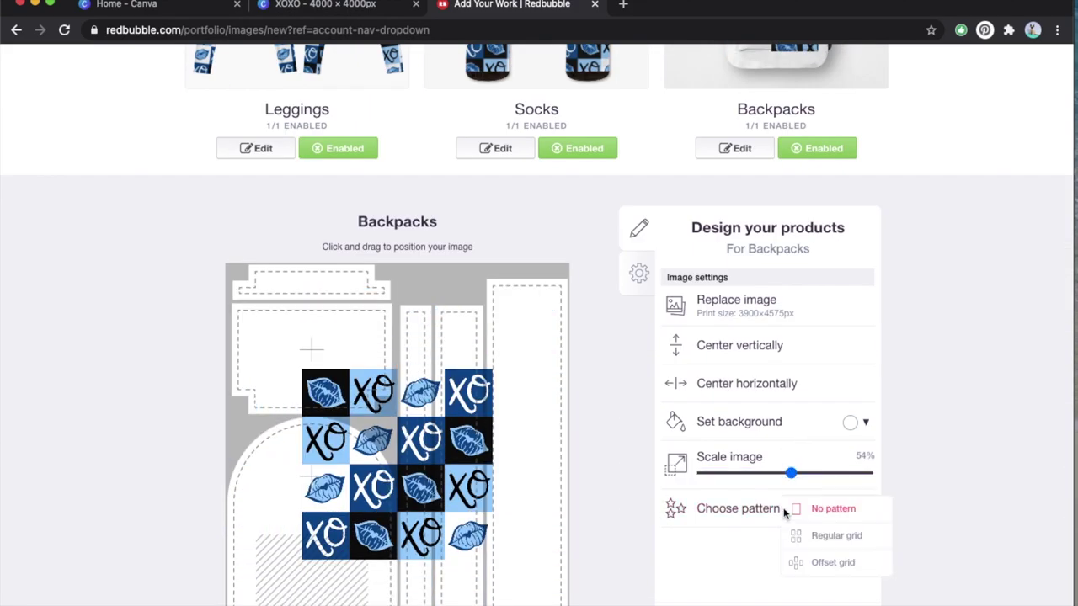
pyautogui.click(827, 539)
pyautogui.scroll(4, 825, 547)
pyautogui.scroll(-4, 825, 573)
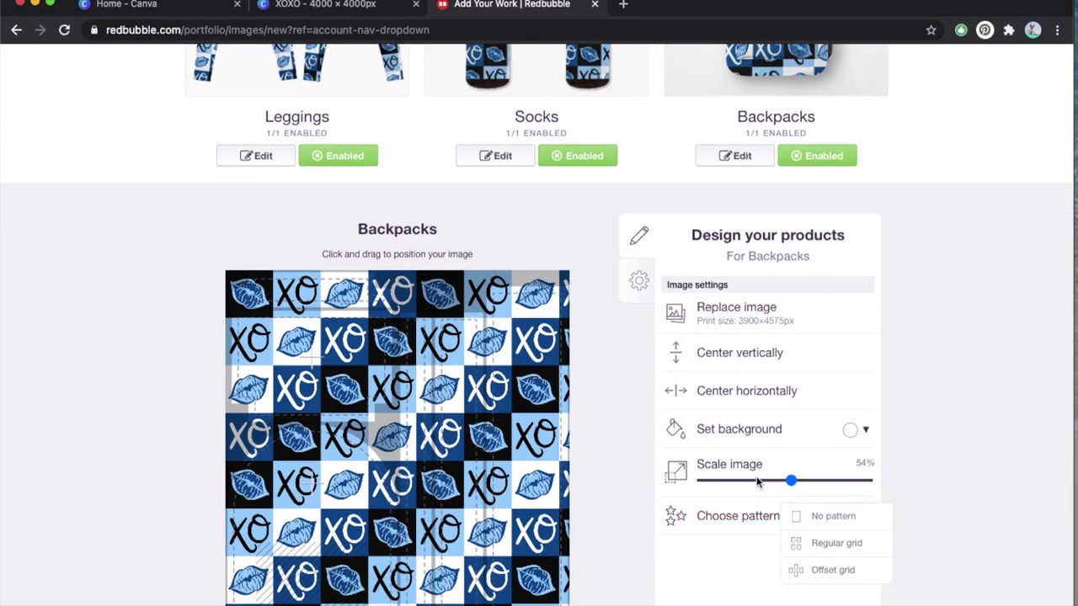
pyautogui.click(756, 481)
pyautogui.scroll(3, 758, 379)
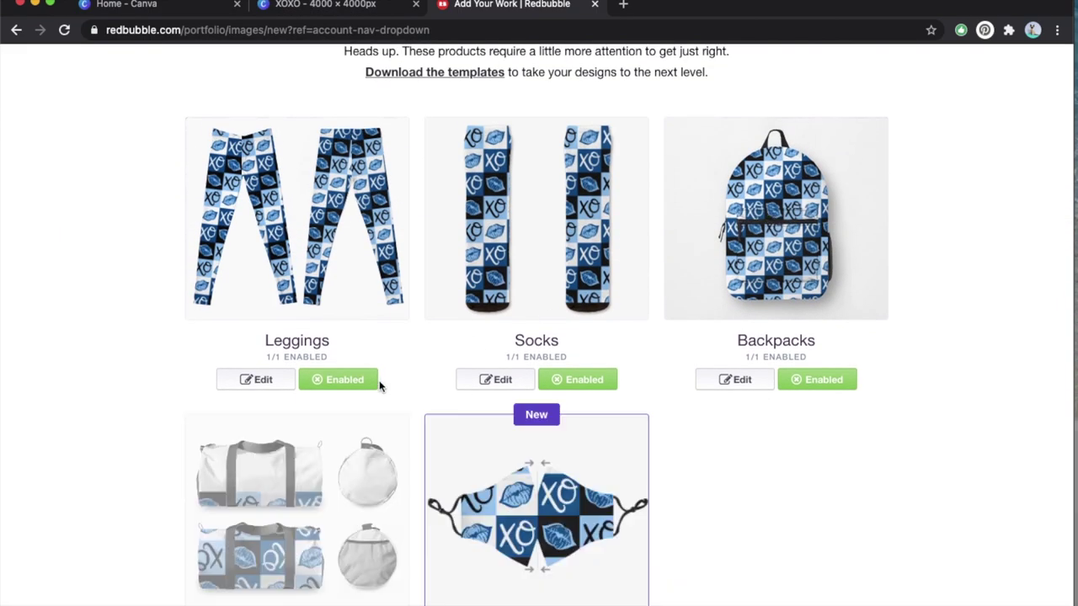
pyautogui.scroll(-3, 380, 385)
# Enable duffle bags and tile the design in a regular grid at about 70% scale
pyautogui.click(354, 497)
pyautogui.scroll(-1, 829, 412)
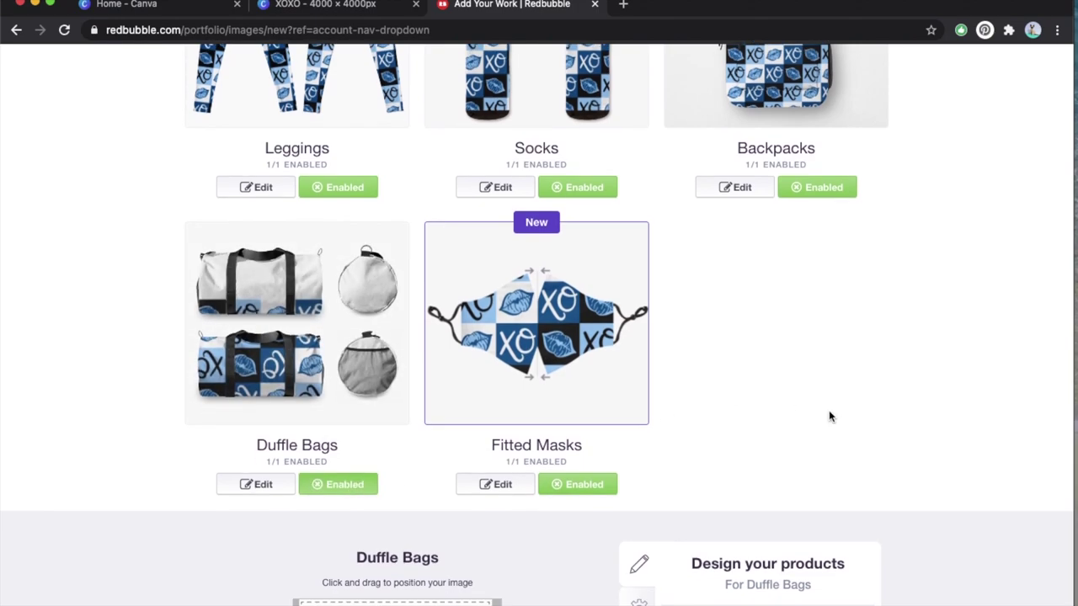
pyautogui.scroll(-3, 821, 463)
pyautogui.scroll(-2, 792, 513)
pyautogui.click(777, 482)
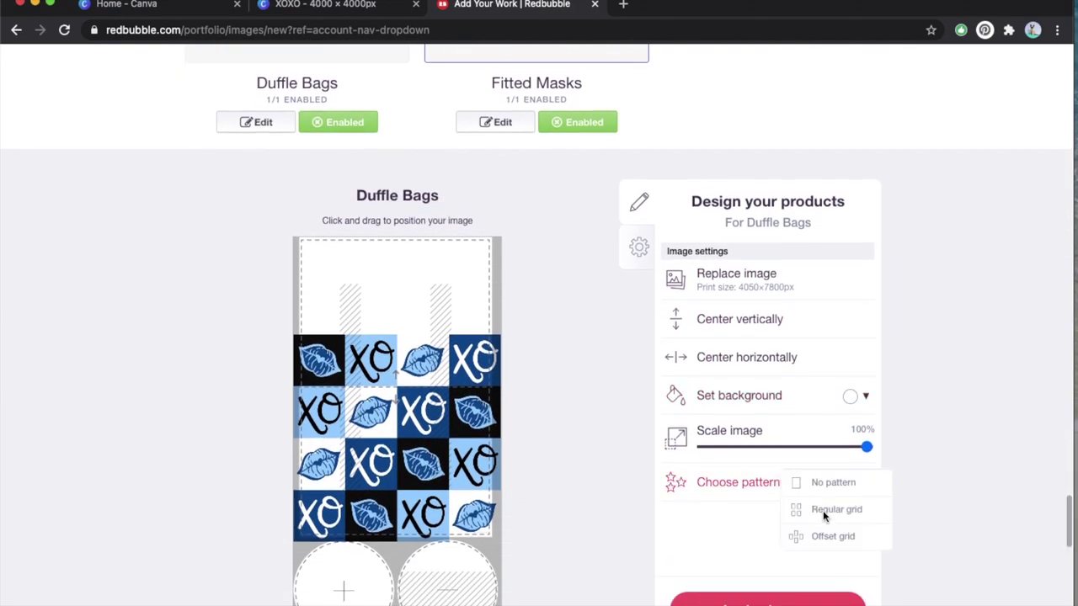
pyautogui.click(824, 510)
pyautogui.click(817, 448)
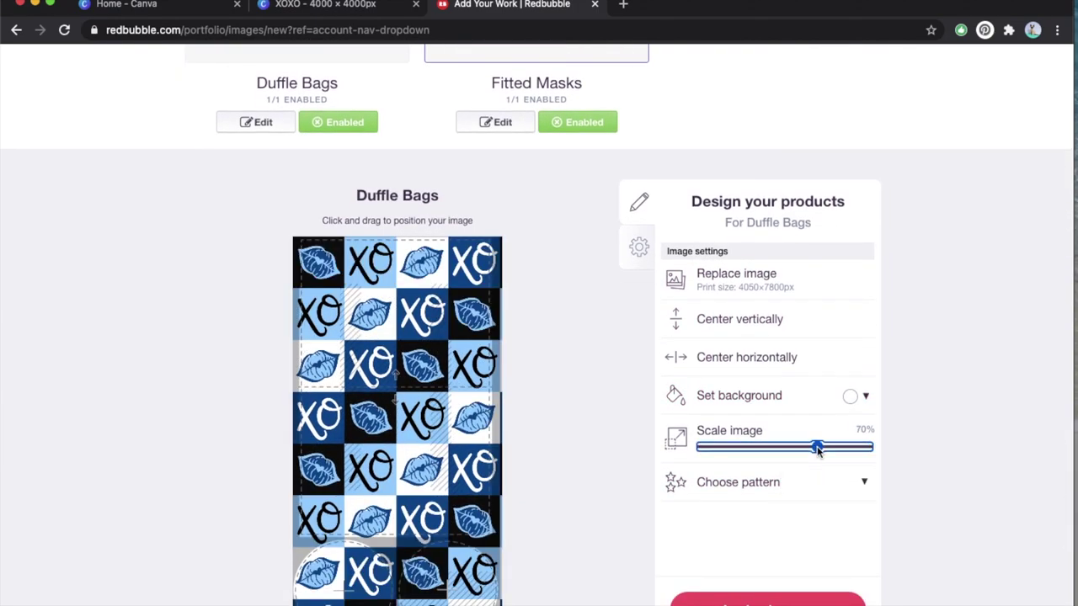
pyautogui.moveTo(818, 449); pyautogui.dragTo(801, 452)
pyautogui.scroll(5, 498, 455)
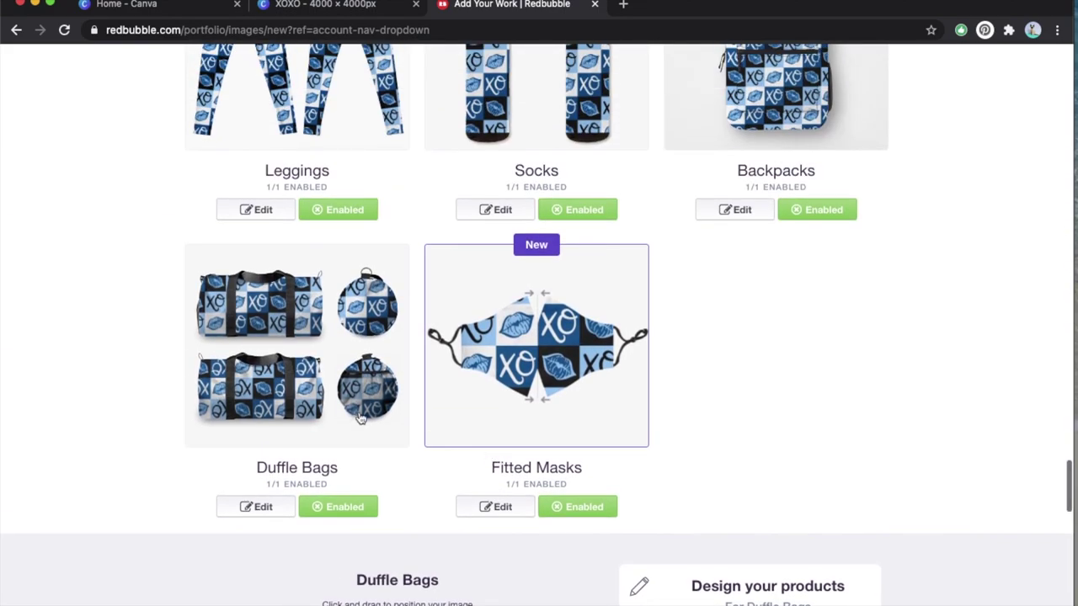
# Tile the Fitted Masks design at 46% in a regular grid, shifted slightly left
pyautogui.click(575, 384)
pyautogui.scroll(-4, 779, 400)
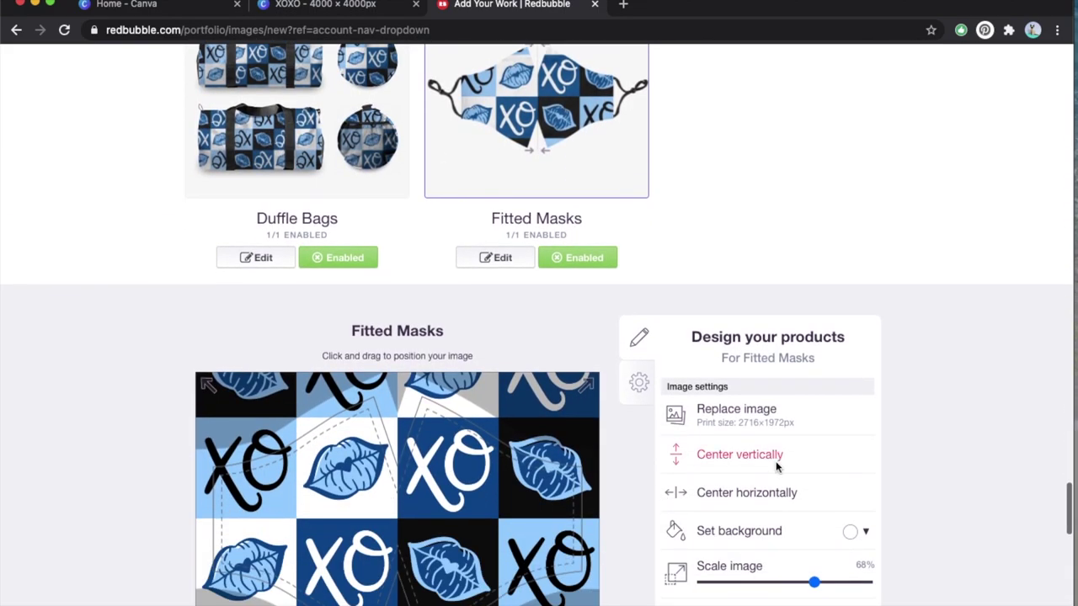
pyautogui.click(778, 404)
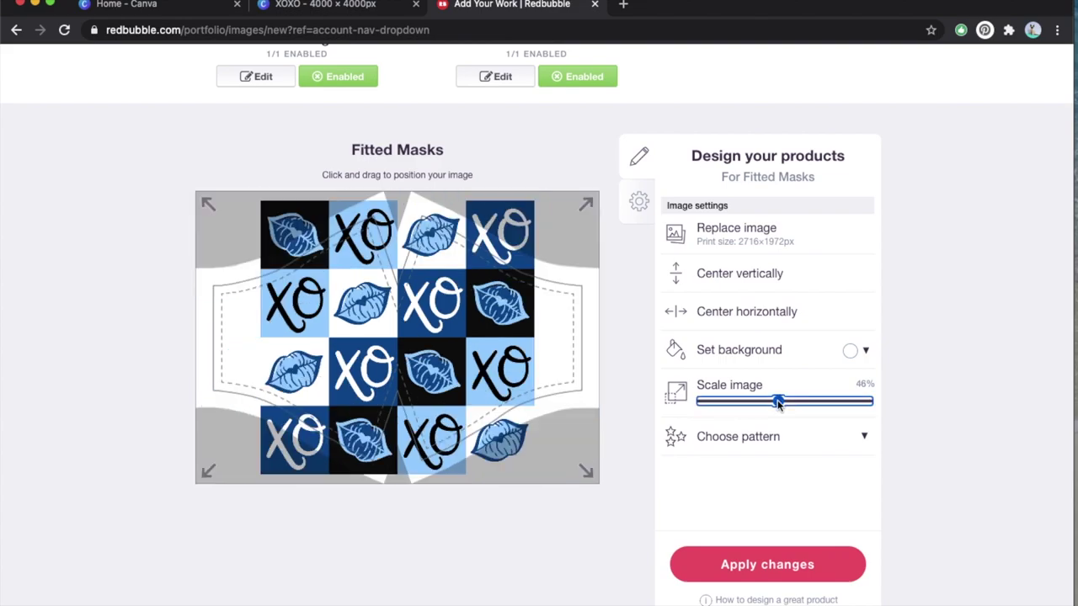
pyautogui.click(768, 437)
pyautogui.click(806, 464)
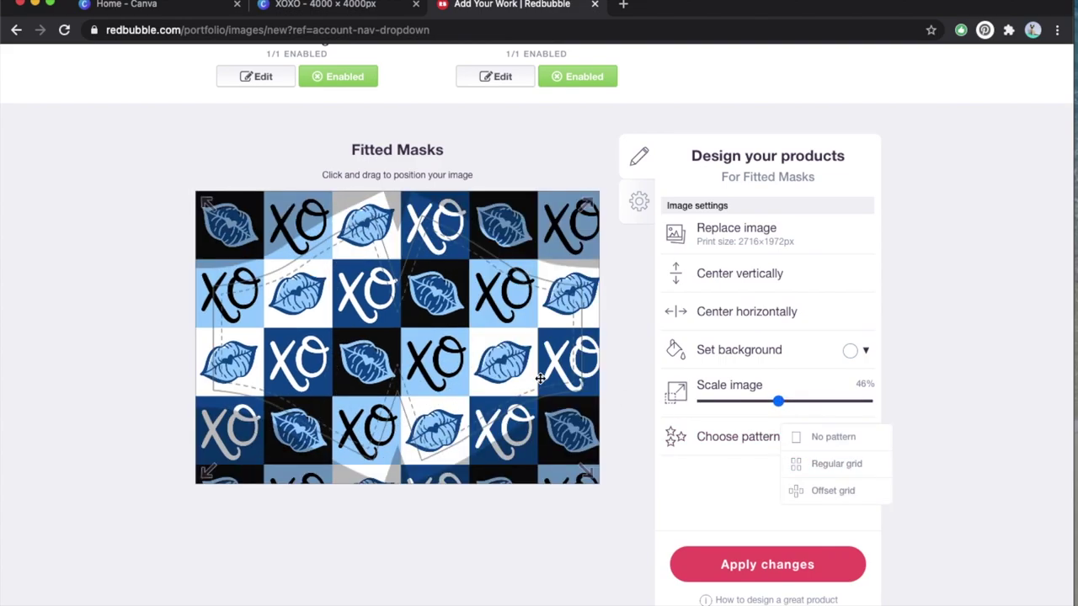
pyautogui.moveTo(500, 371); pyautogui.dragTo(497, 371)
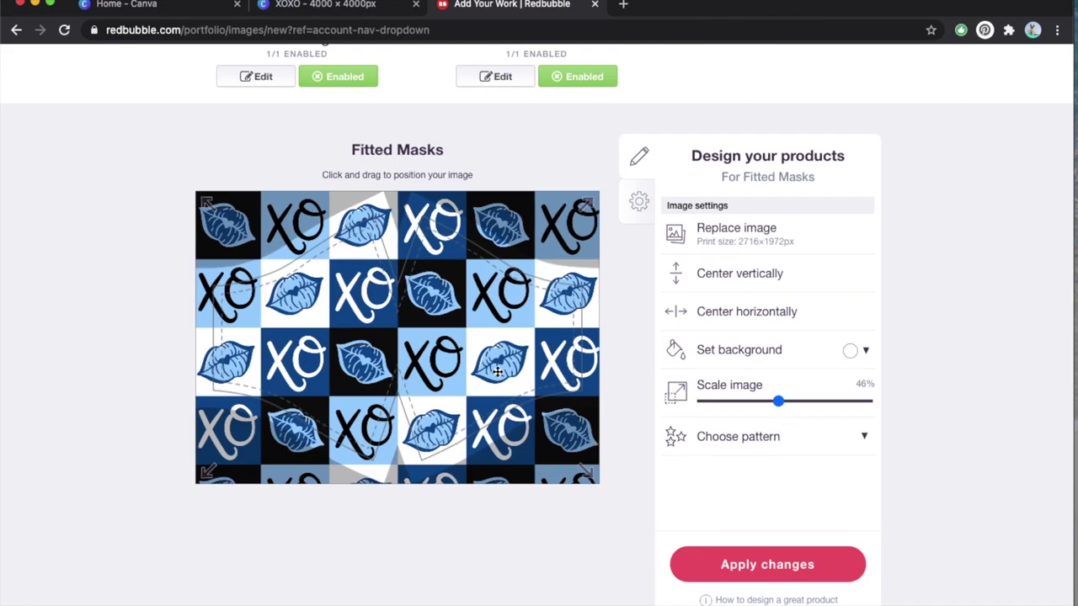
pyautogui.scroll(5, 507, 220)
pyautogui.click(508, 220)
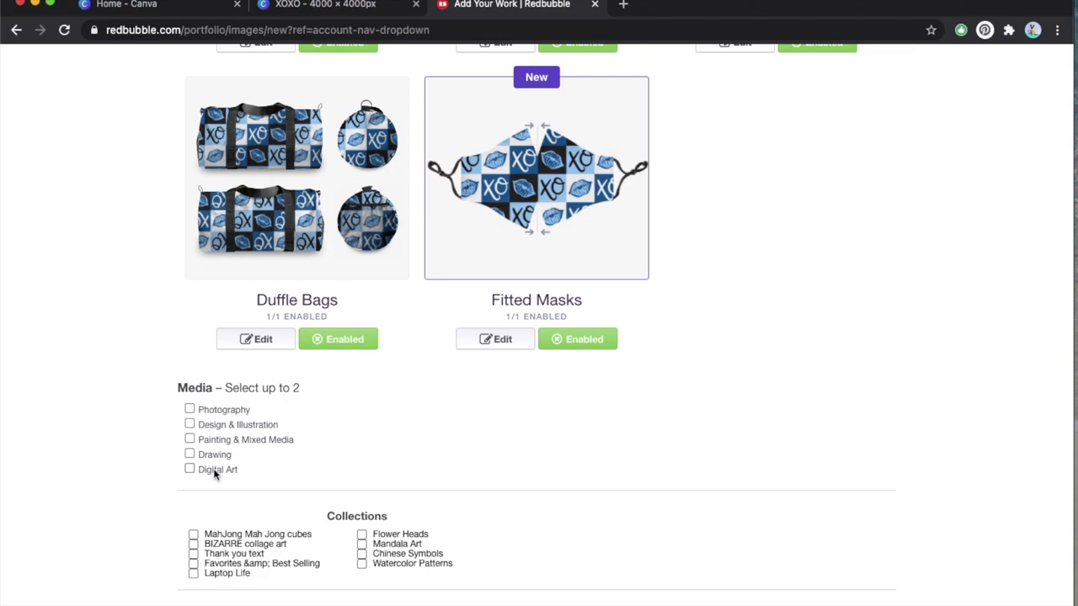
# Tag the media as Design & Illustration and mark the work as not mature content
pyautogui.click(209, 425)
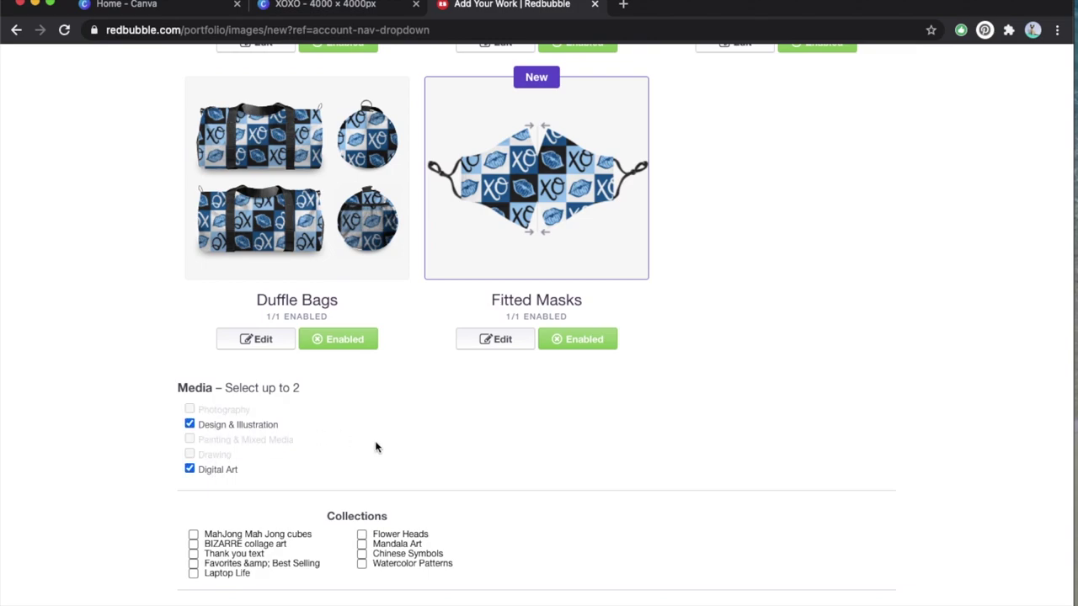
pyautogui.scroll(-5, 373, 445)
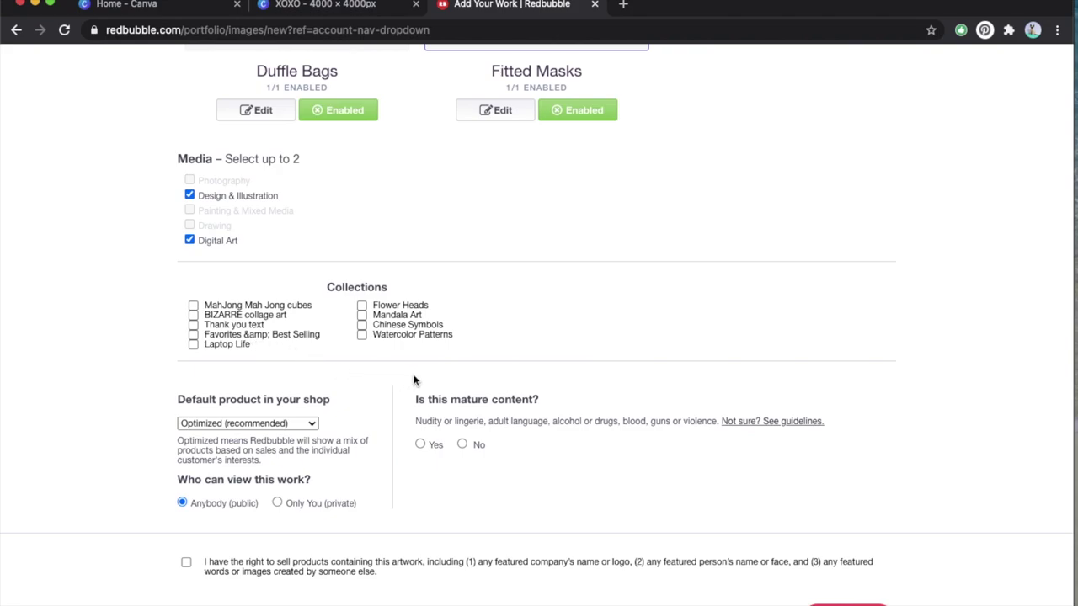
pyautogui.click(465, 445)
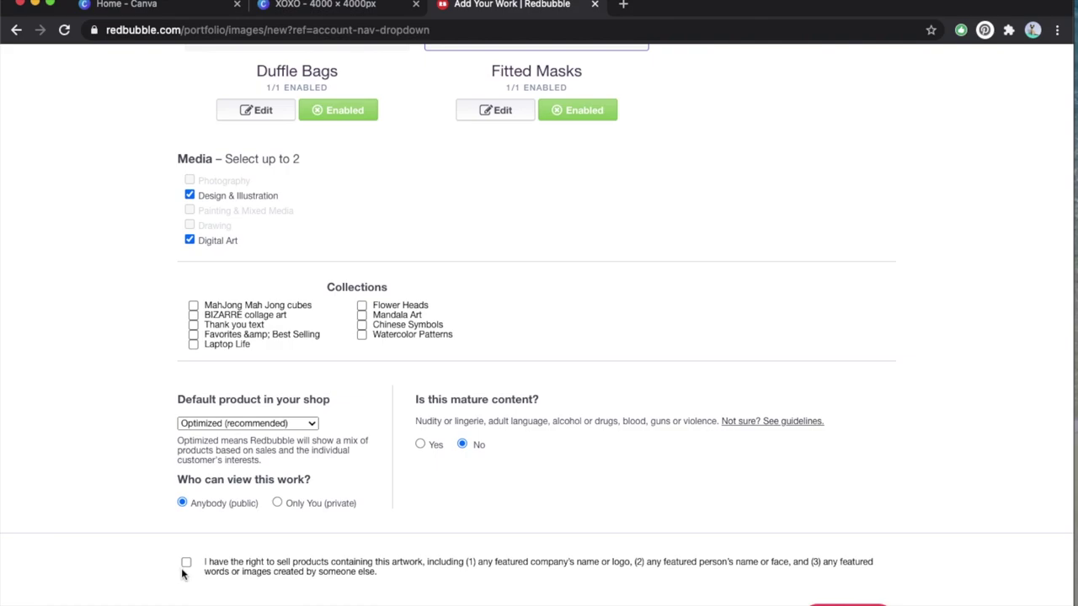